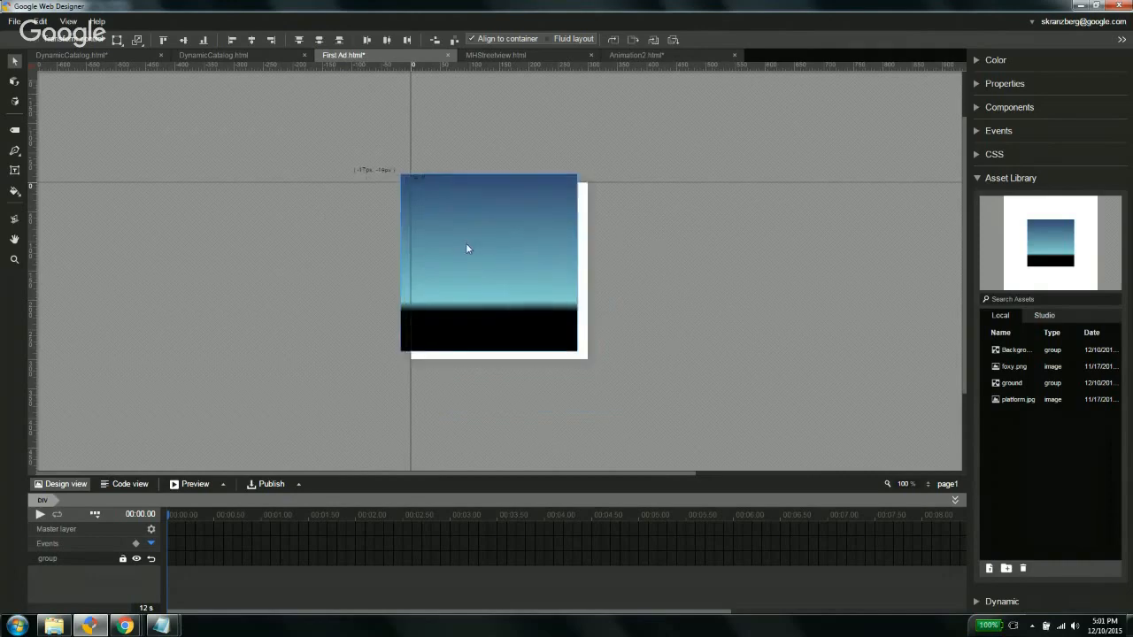
# Align the background group to the left and bottom edges of the ad.
pyautogui.click(230, 42)
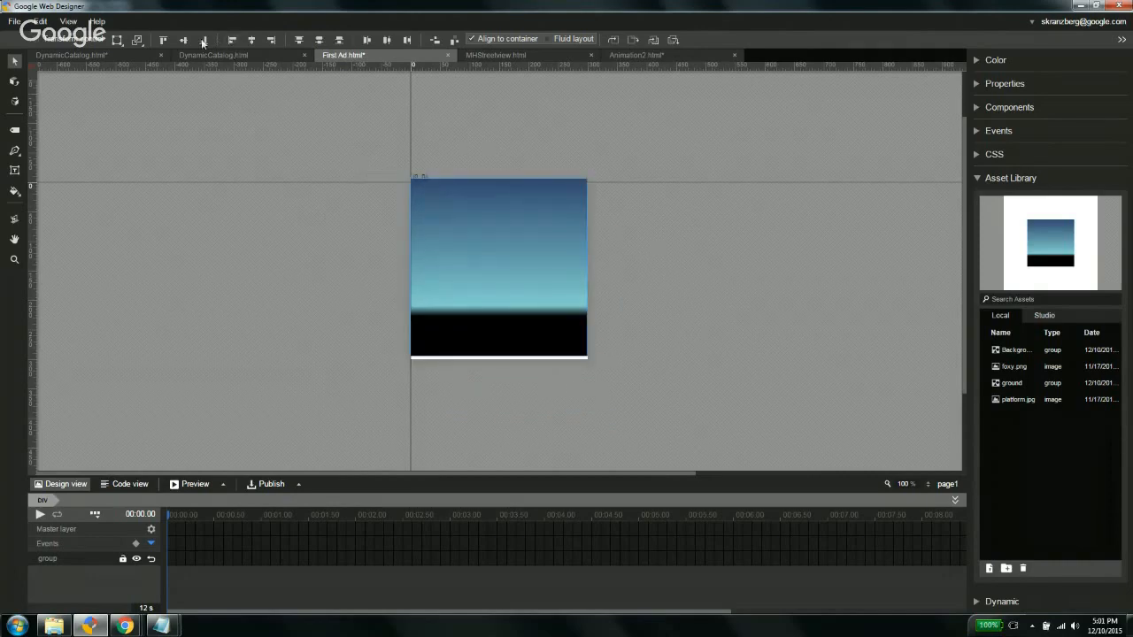
pyautogui.click(200, 38)
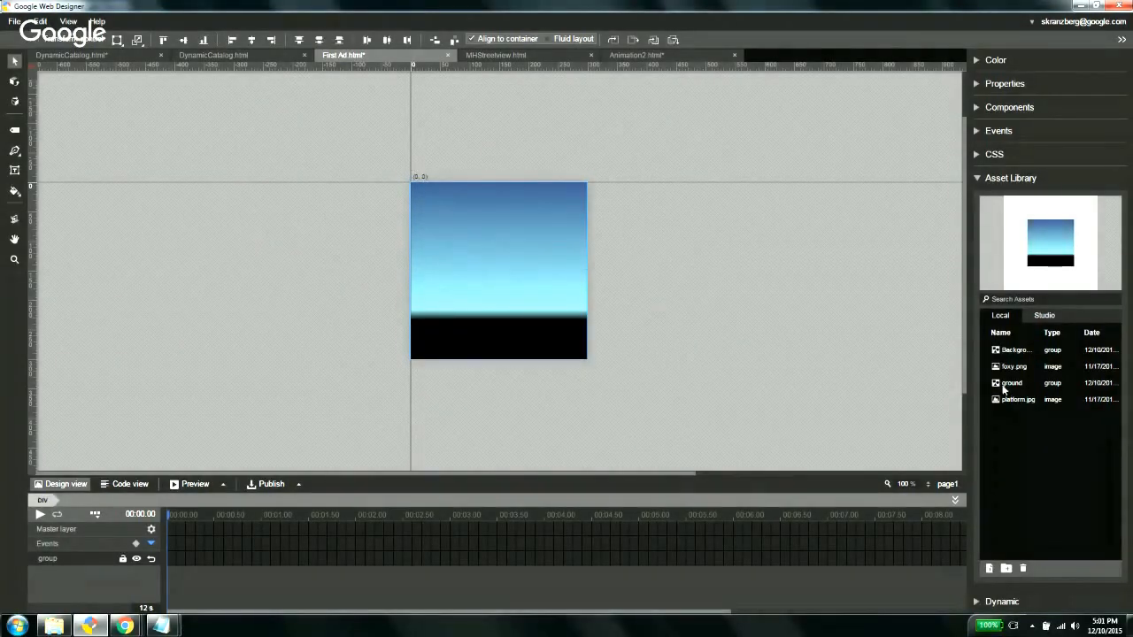
# Place the ground group from the asset library on the ad and align it to the bottom and right edges.
pyautogui.click(1006, 383)
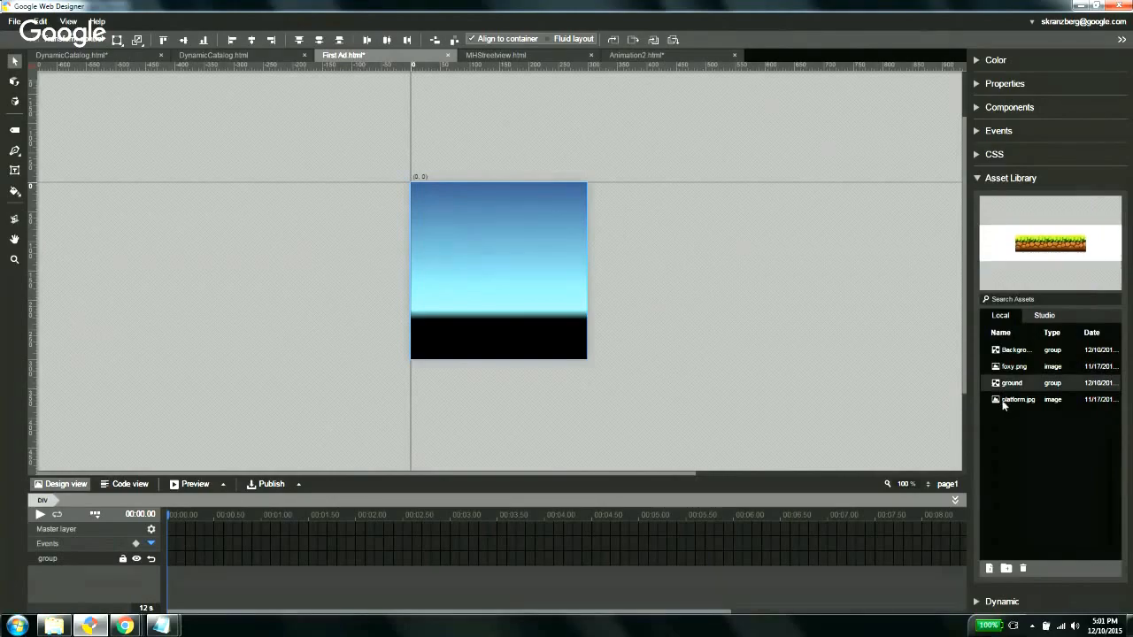
pyautogui.click(1004, 403)
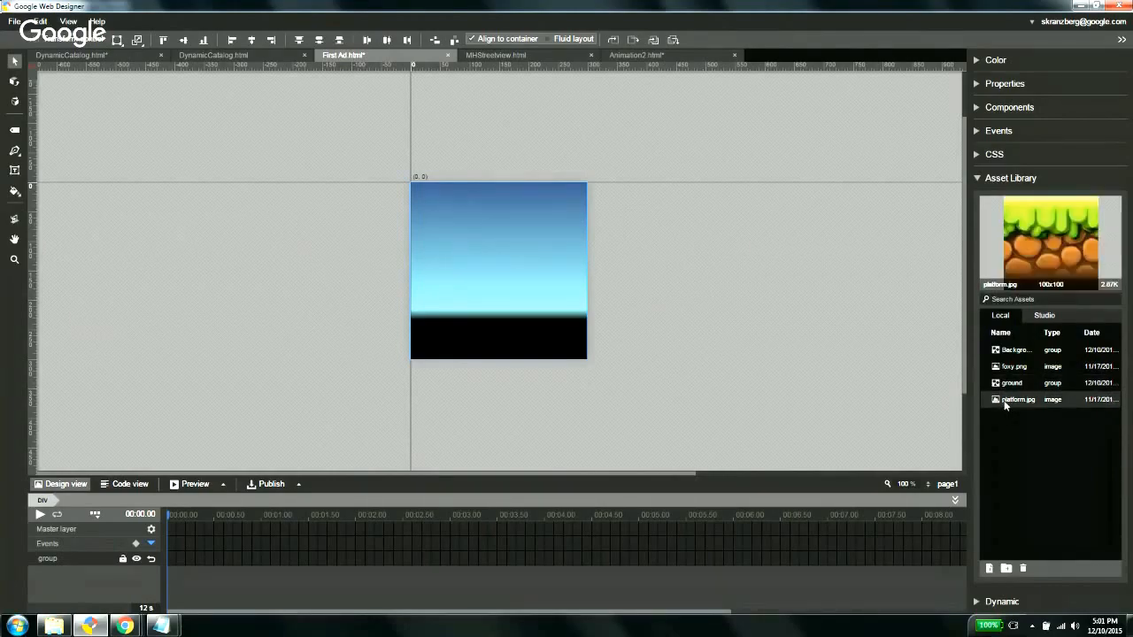
pyautogui.click(1009, 384)
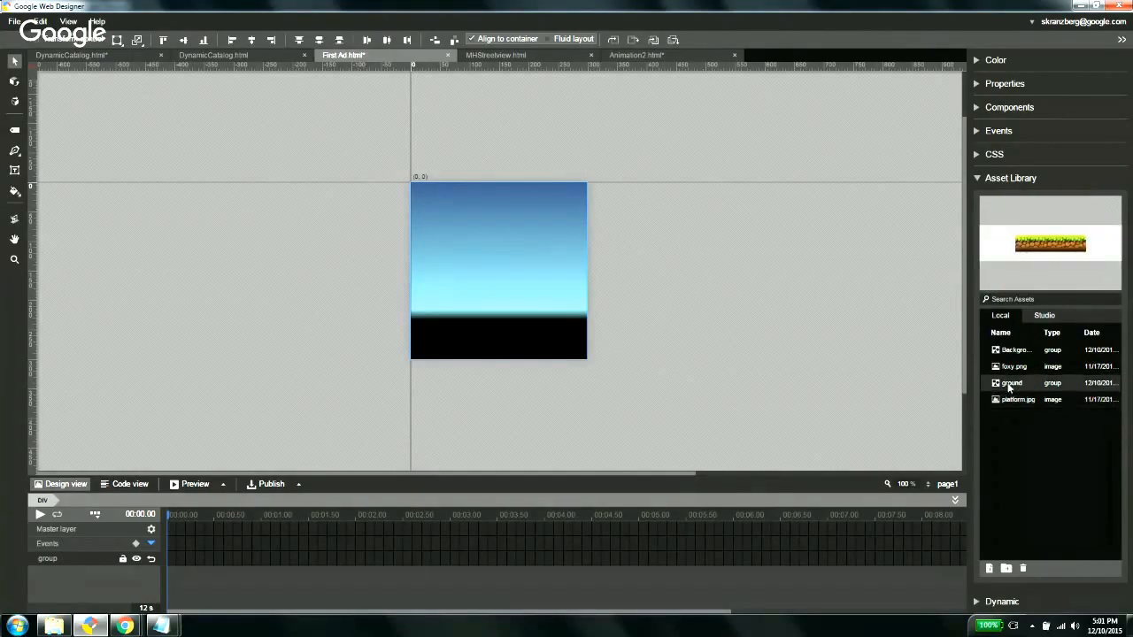
pyautogui.moveTo(1009, 387); pyautogui.dragTo(452, 321)
pyautogui.moveTo(621, 345); pyautogui.dragTo(541, 337)
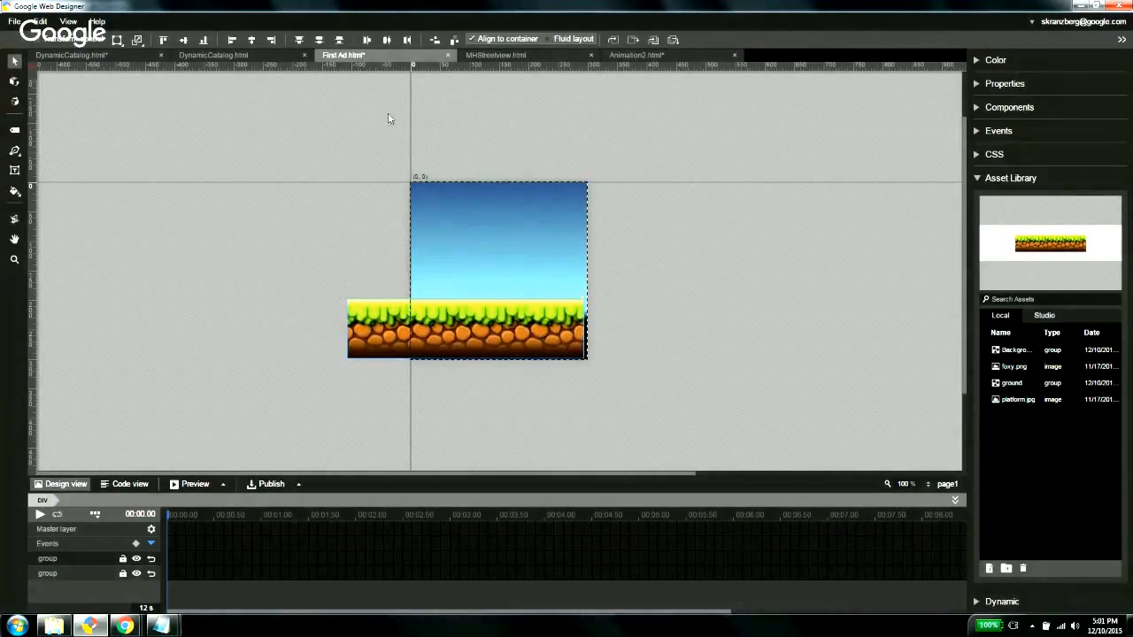
pyautogui.click(202, 40)
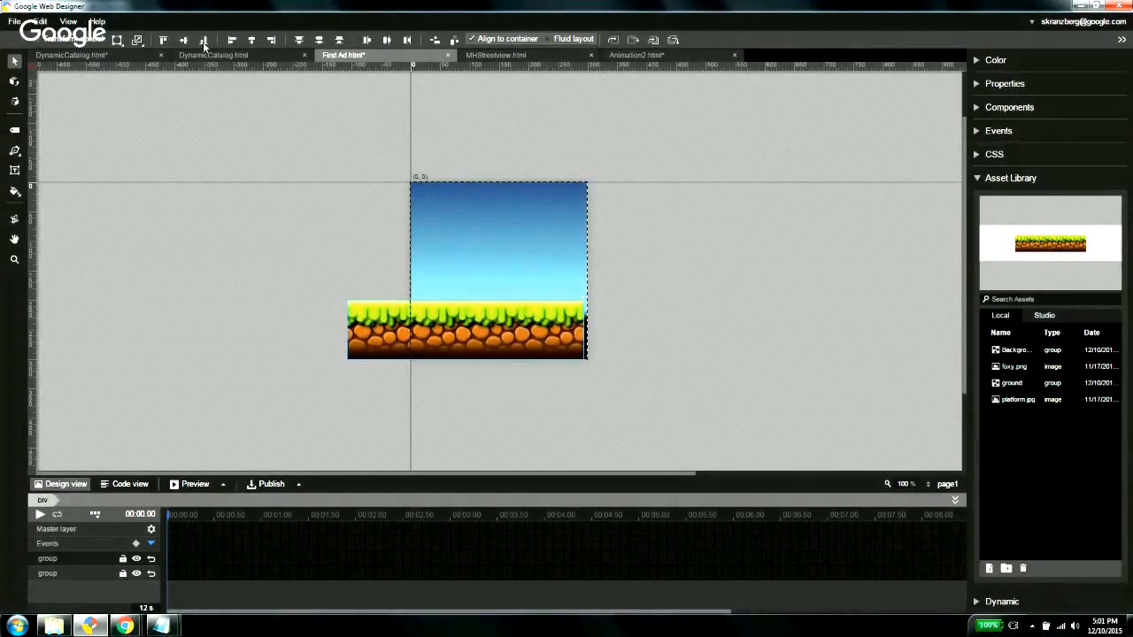
pyautogui.click(270, 41)
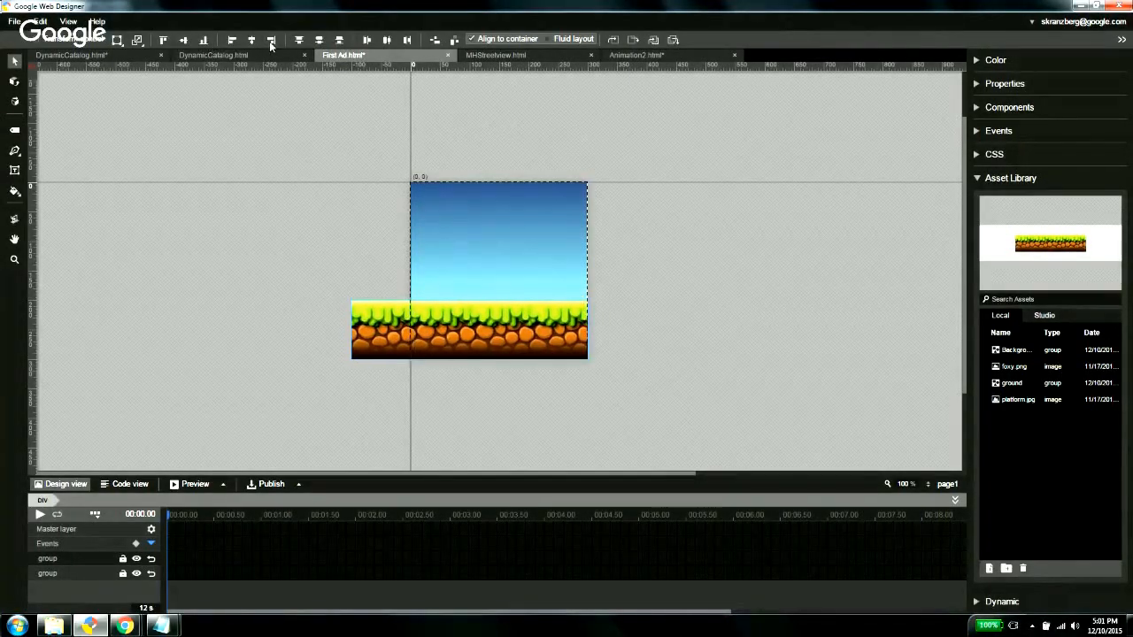
# Add a keyframe at 0.50 s for the ground and move it right to the ad's left edge, aligned to the bottom.
pyautogui.click(211, 557)
pyautogui.press('F6')
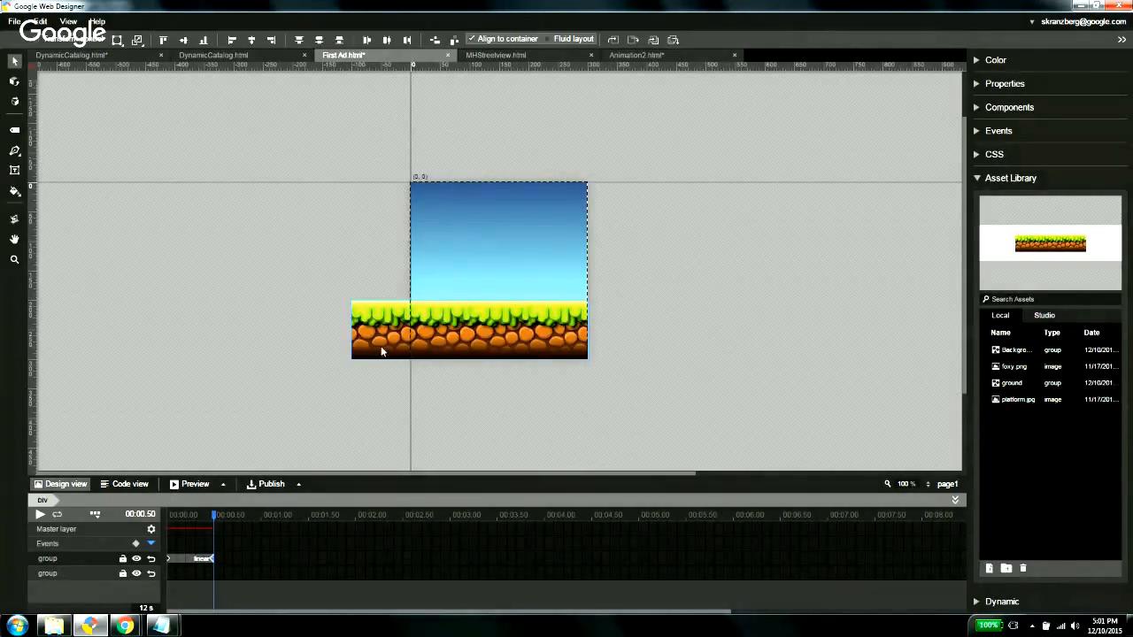
pyautogui.moveTo(380, 347); pyautogui.dragTo(438, 344)
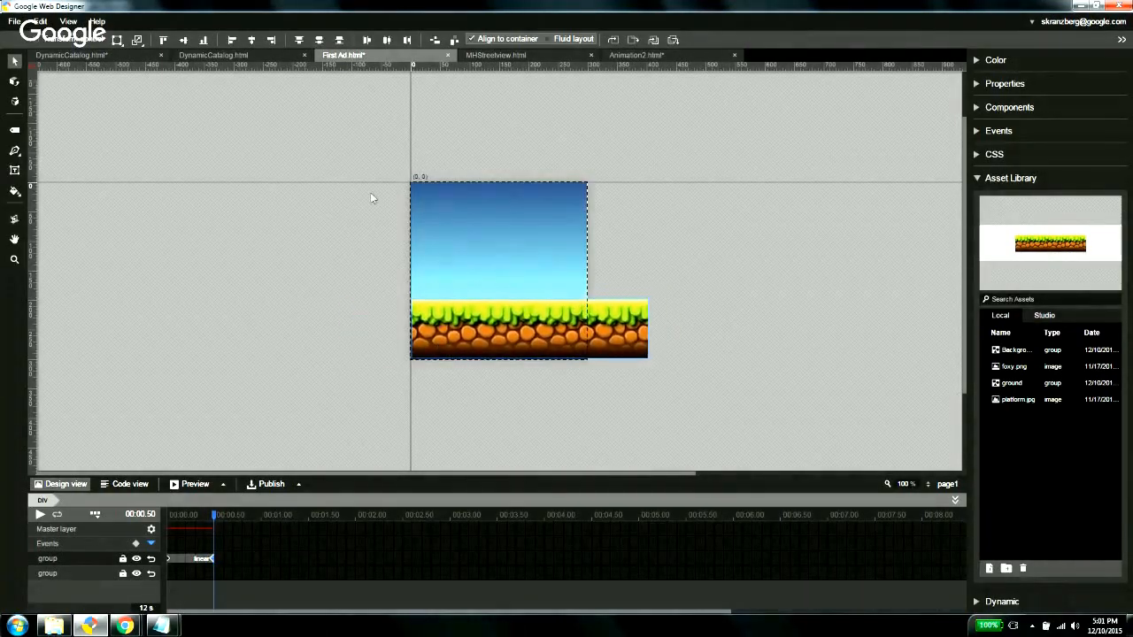
pyautogui.click(204, 40)
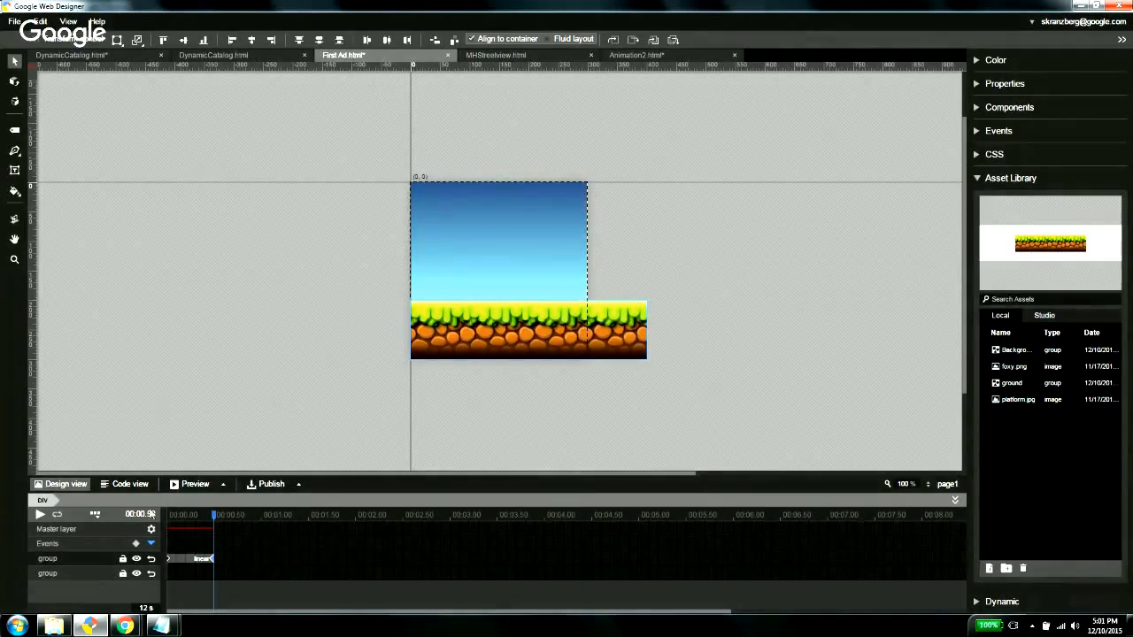
# Set the ground animation to loop infinitely and preview the ad in the browser.
pyautogui.click(150, 559)
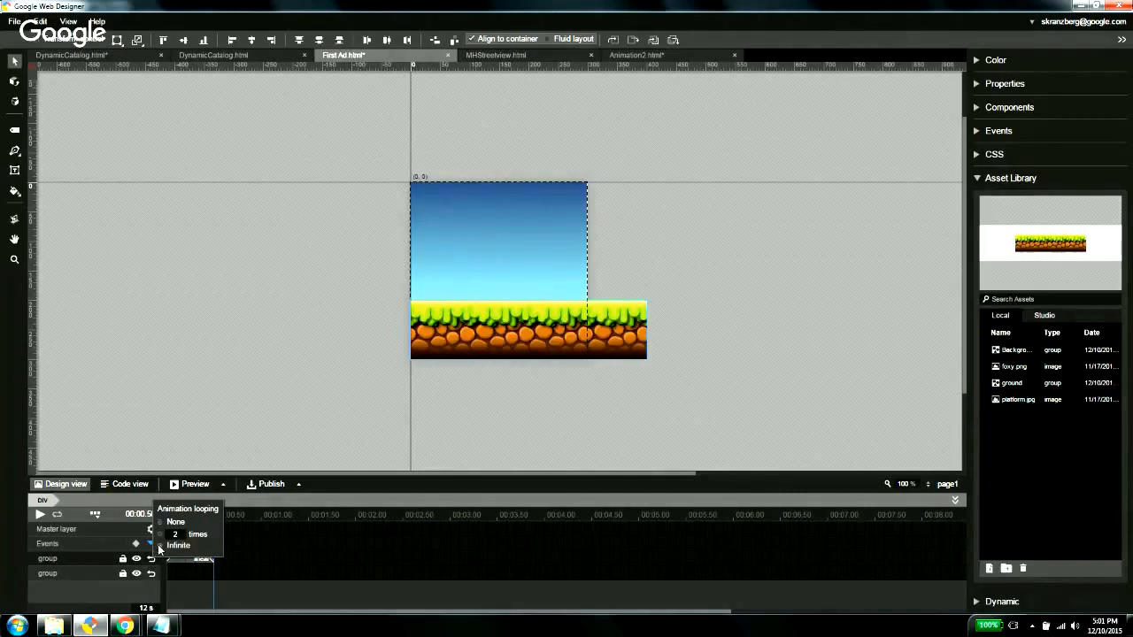
pyautogui.click(157, 544)
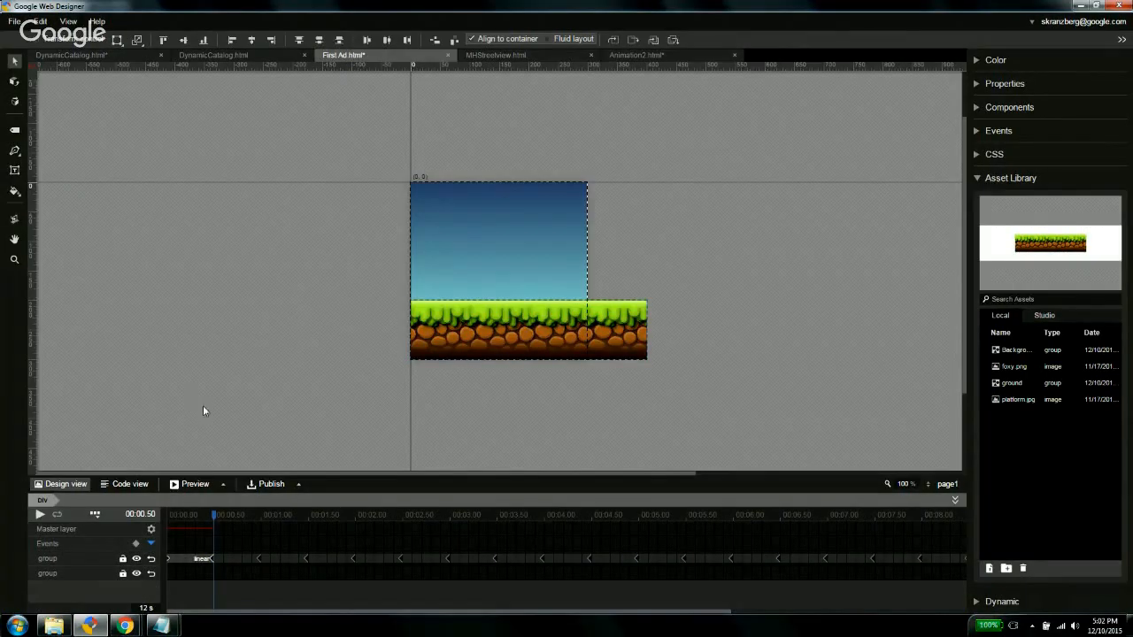
pyautogui.click(193, 484)
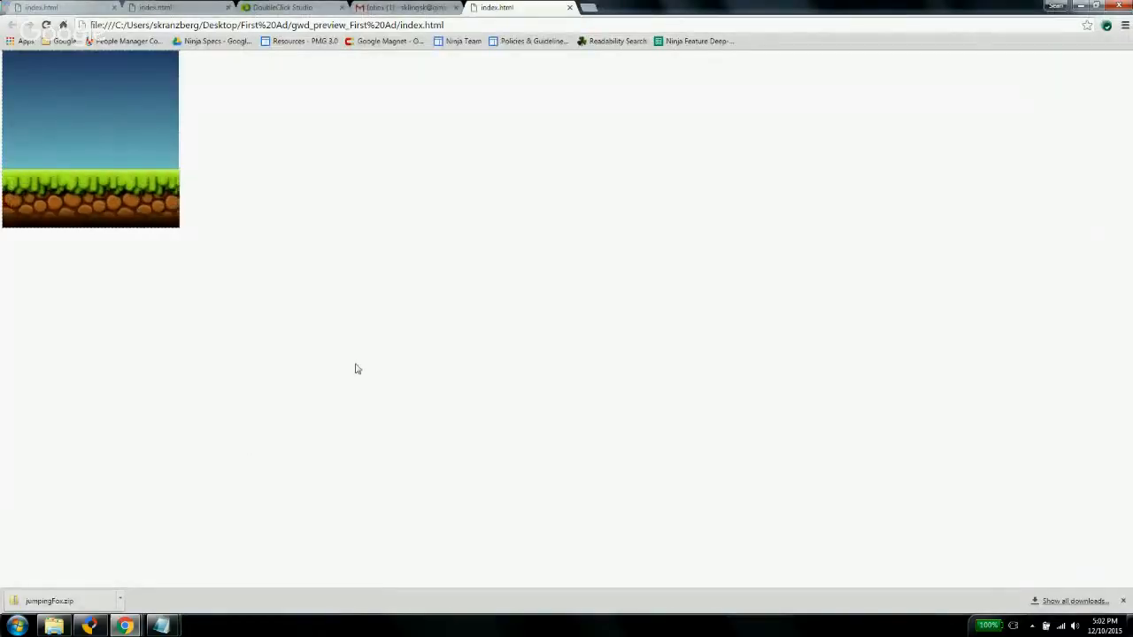
pyautogui.click(569, 7)
pyautogui.click(102, 623)
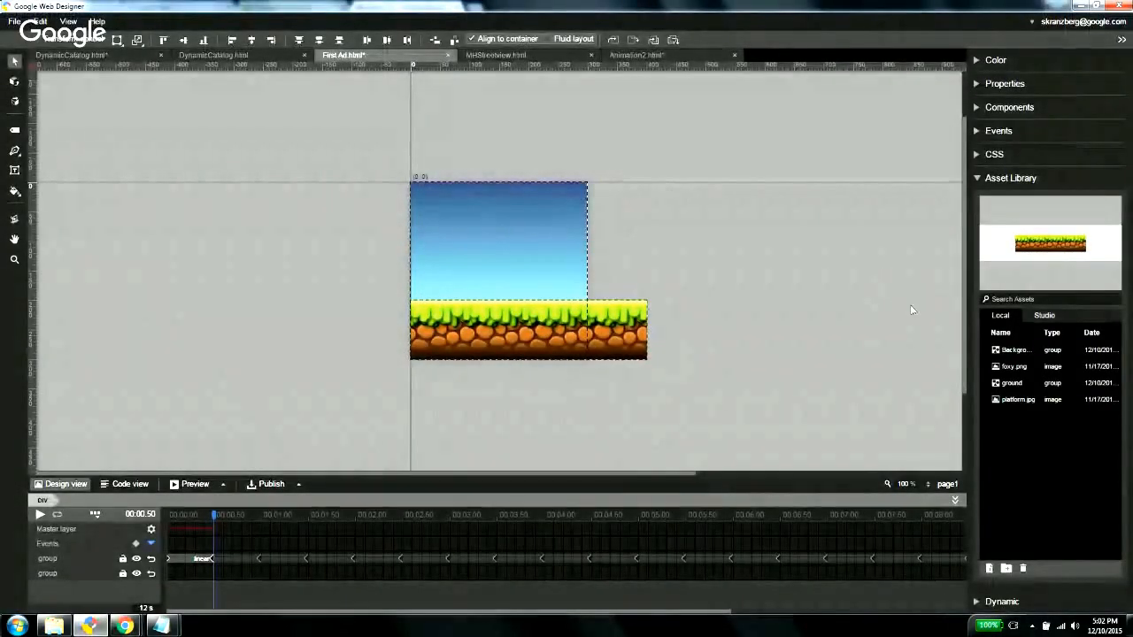
# Add a Sprite Sheet component to the middle of the ad, just above the ground.
pyautogui.click(997, 373)
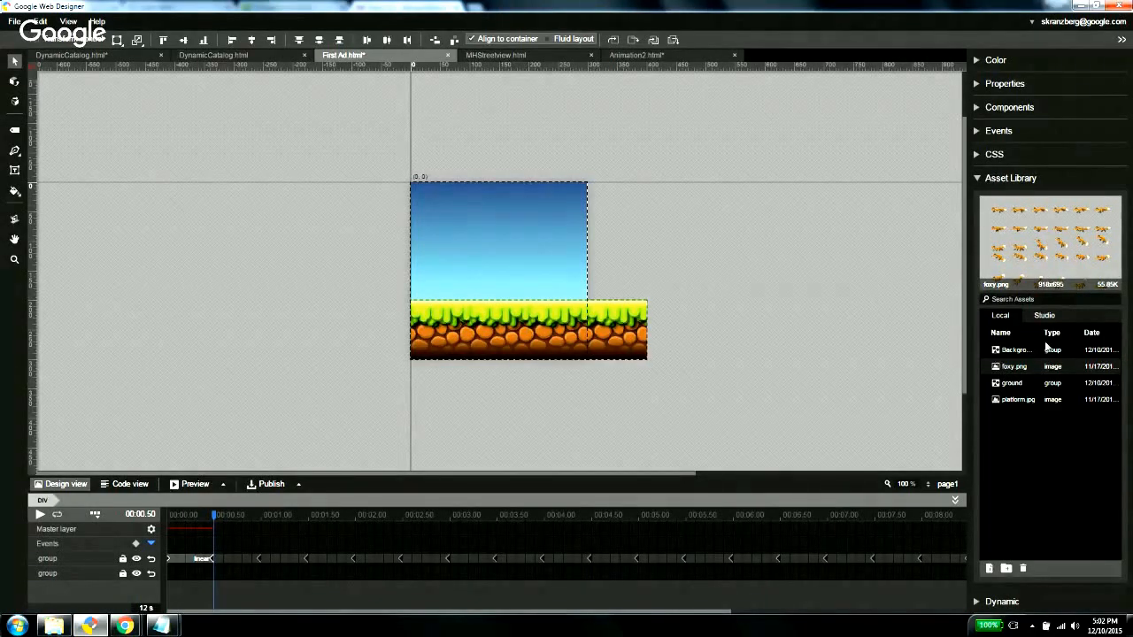
pyautogui.click(978, 180)
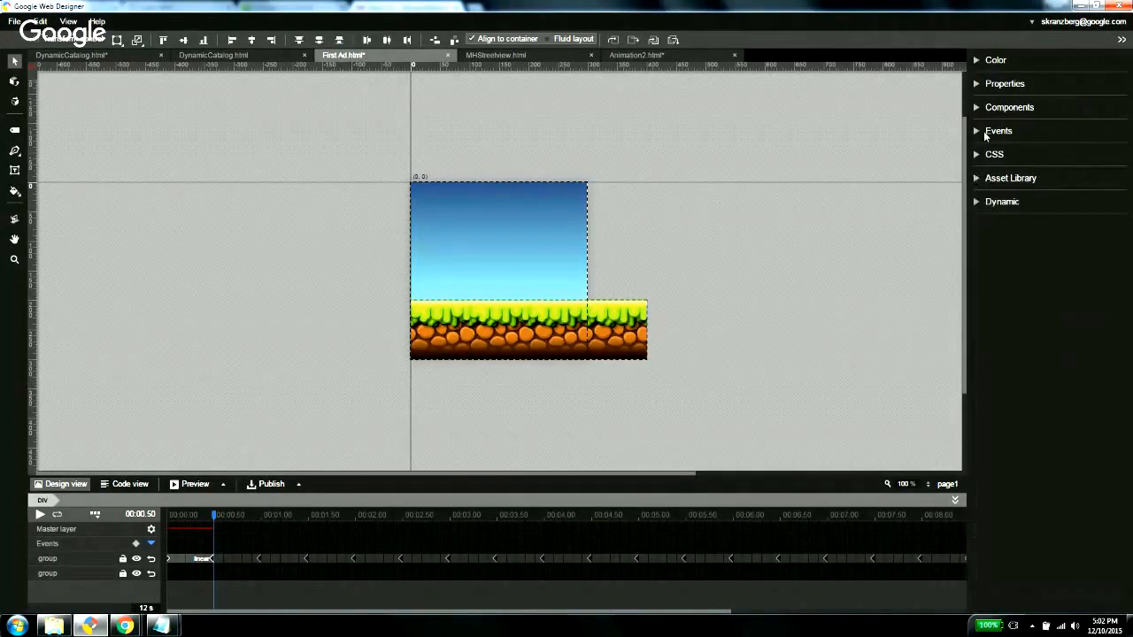
pyautogui.click(975, 111)
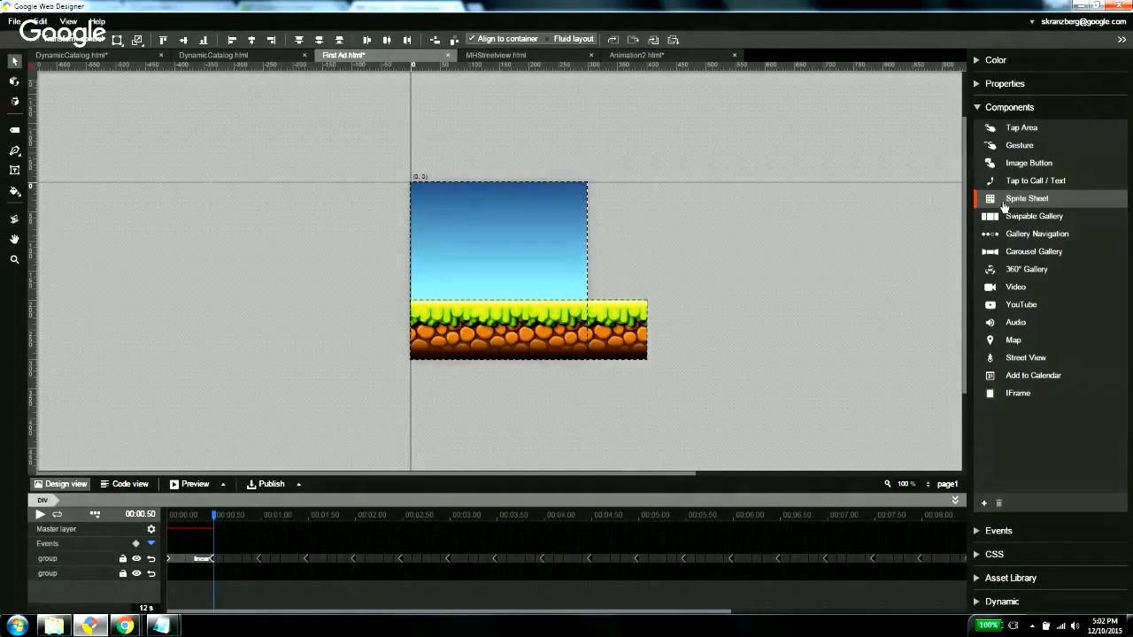
pyautogui.moveTo(1018, 206); pyautogui.dragTo(498, 228)
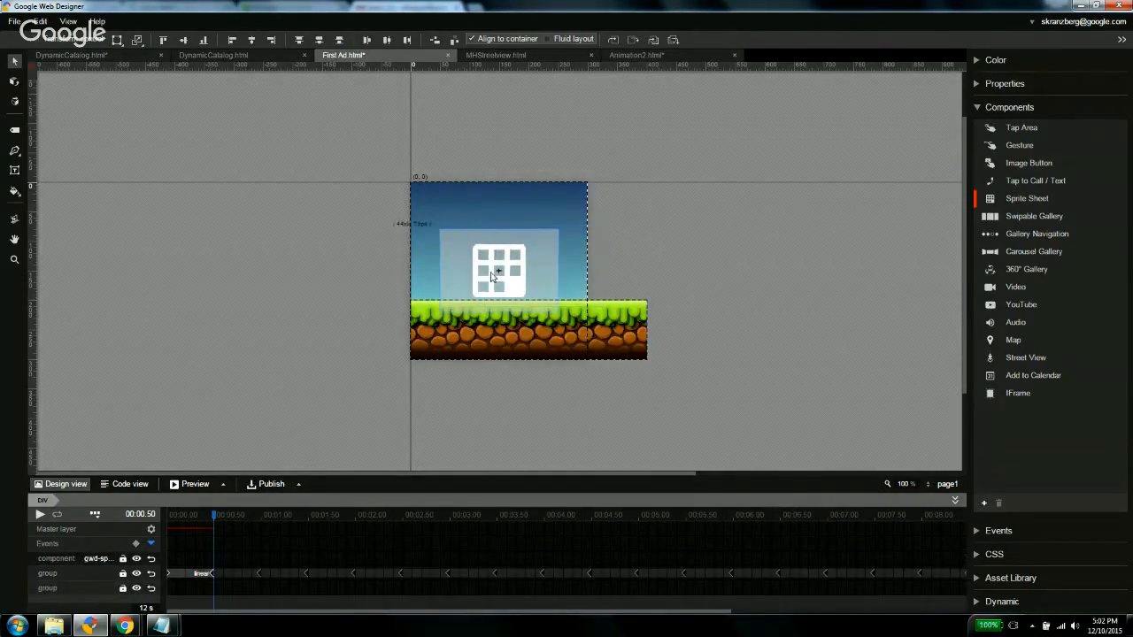
pyautogui.moveTo(496, 274); pyautogui.dragTo(502, 259)
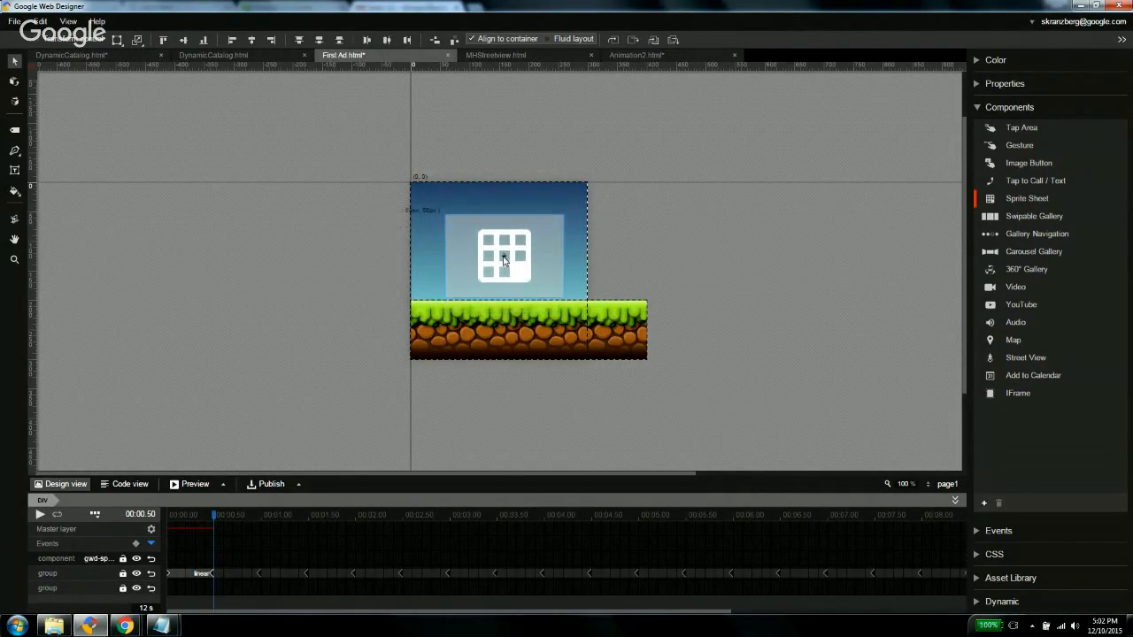
# Nudge the sprite sheet component down to a top position of 69 px so it slightly overlaps the grass.
pyautogui.press('Down')
pyautogui.press('Down')
pyautogui.press('Down')
pyautogui.press('Down')
pyautogui.press('Down')
pyautogui.press('Down')
pyautogui.press('Down')
pyautogui.press('Down')
pyautogui.press('Down')
pyautogui.press('Down')
pyautogui.press('Down')
pyautogui.press('Down')
pyautogui.press('Down')
pyautogui.press('Down')
pyautogui.press('Down')
pyautogui.press('Down')
pyautogui.press('Down')
pyautogui.press('Down')
pyautogui.press('Down')
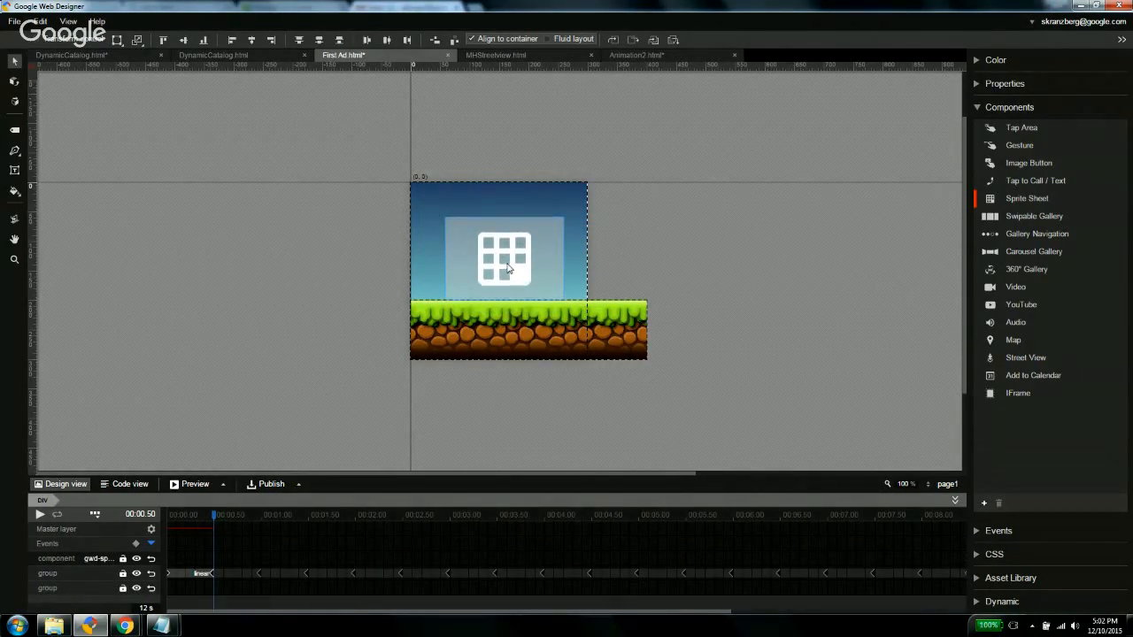
pyautogui.press('Up')
pyautogui.press('Up')
pyautogui.press('Up')
pyautogui.press('Up')
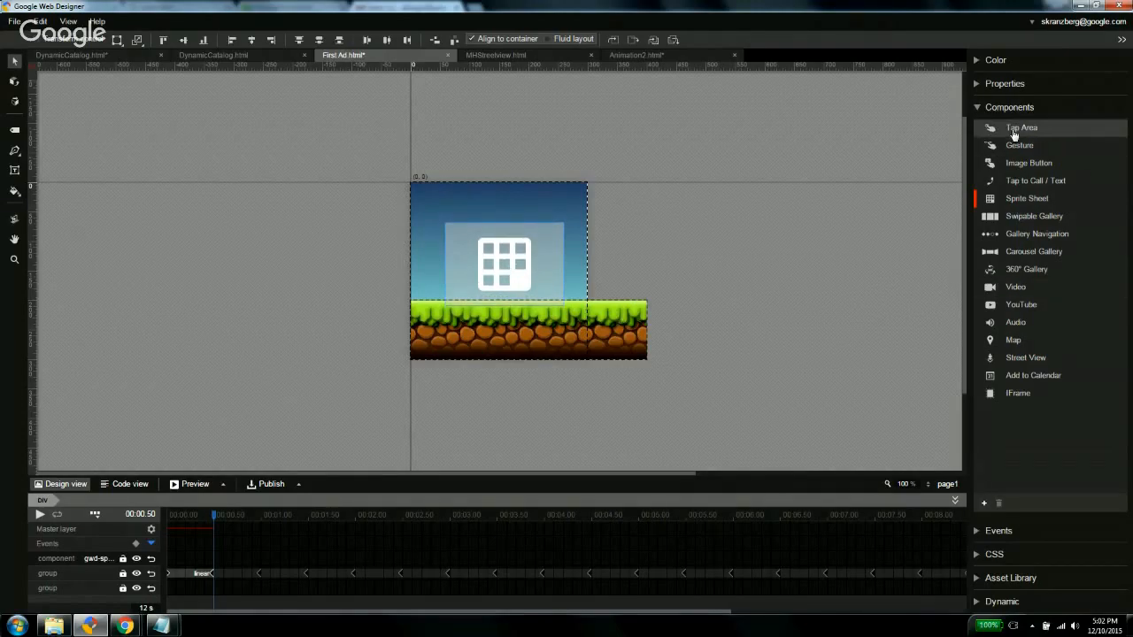
# Add a Tap Area component outside the ad, to the right of the sky background.
pyautogui.moveTo(1014, 134); pyautogui.dragTo(705, 221)
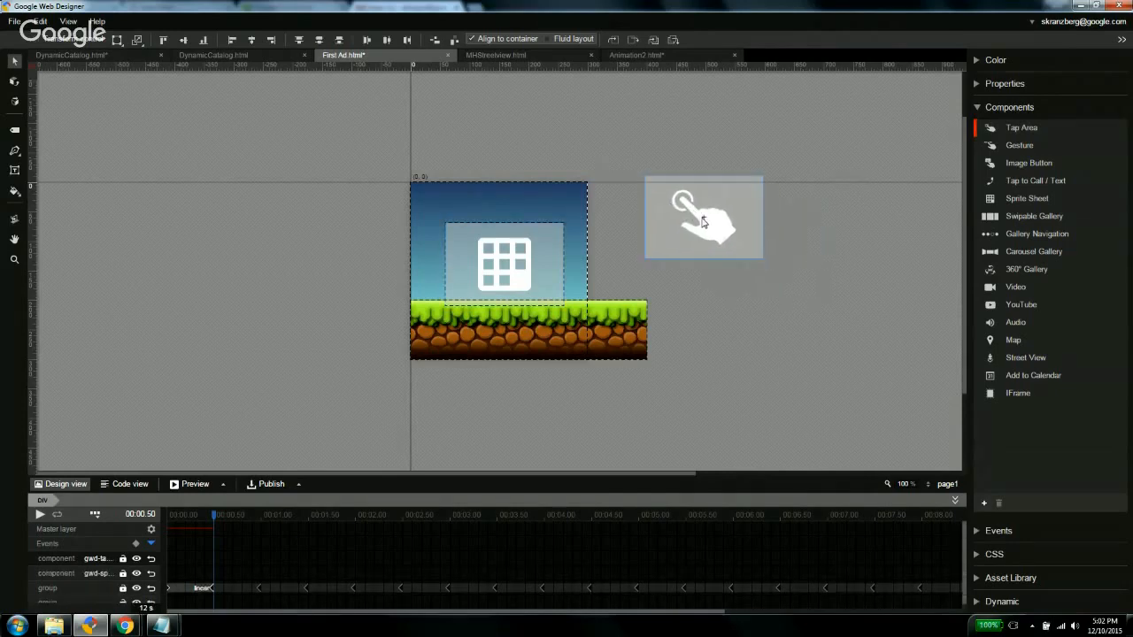
# Resize the sprite sheet component to a width of 153 px and a height of 139 px.
pyautogui.click(491, 263)
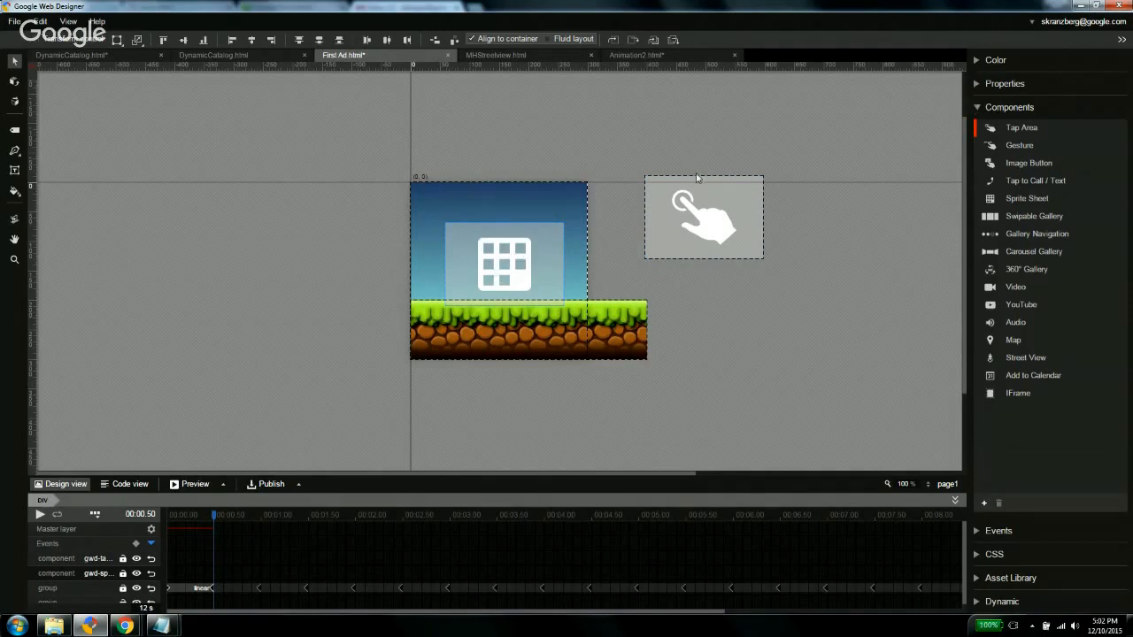
pyautogui.click(993, 107)
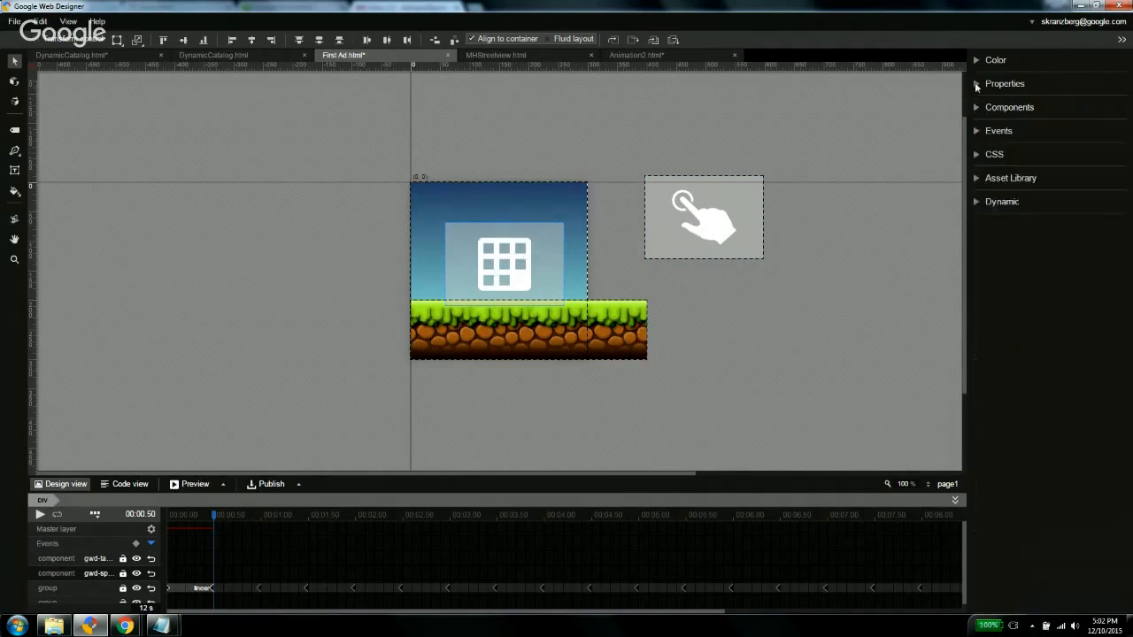
pyautogui.click(977, 84)
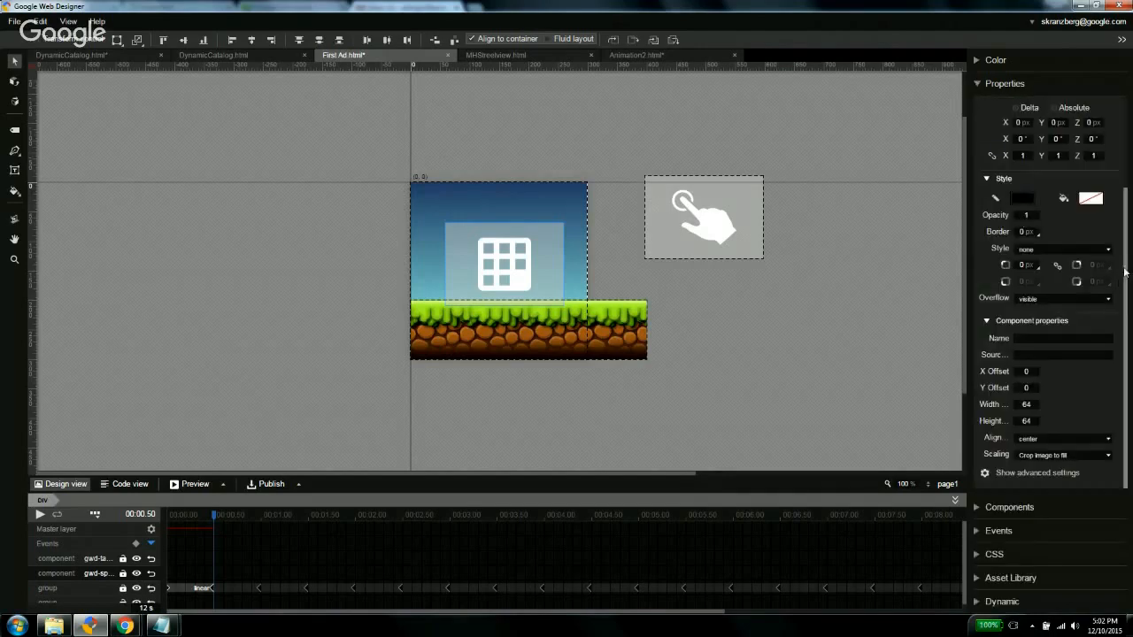
pyautogui.moveTo(1126, 274); pyautogui.dragTo(1125, 181)
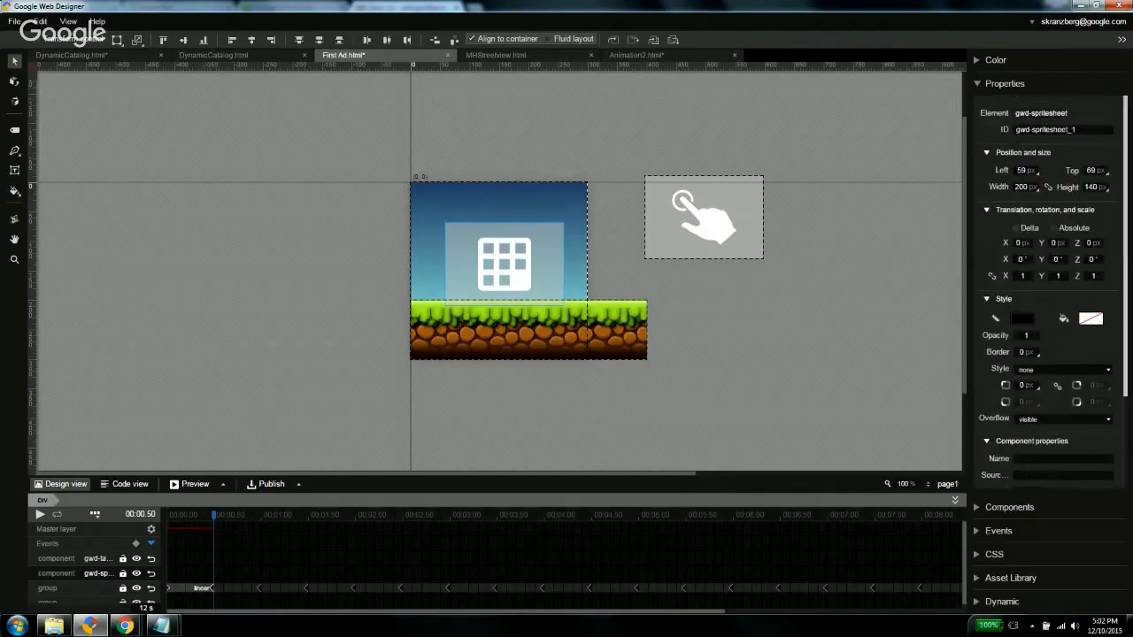
pyautogui.click(1019, 188)
pyautogui.press('BackSpace')
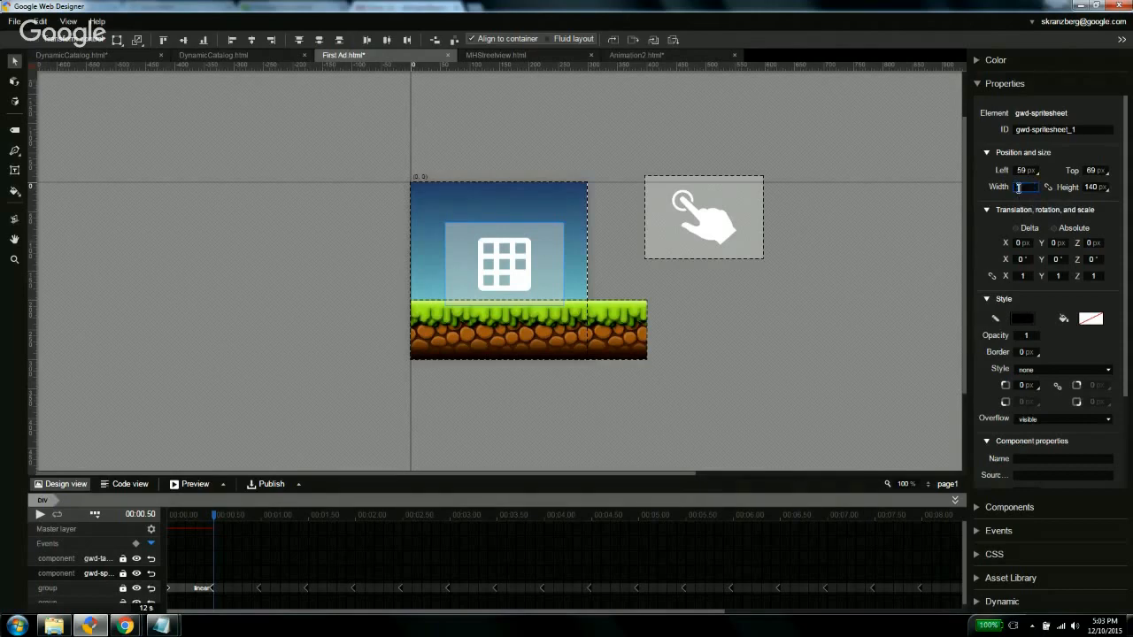
pyautogui.write('153')
pyautogui.click(1095, 187)
pyautogui.write('13')
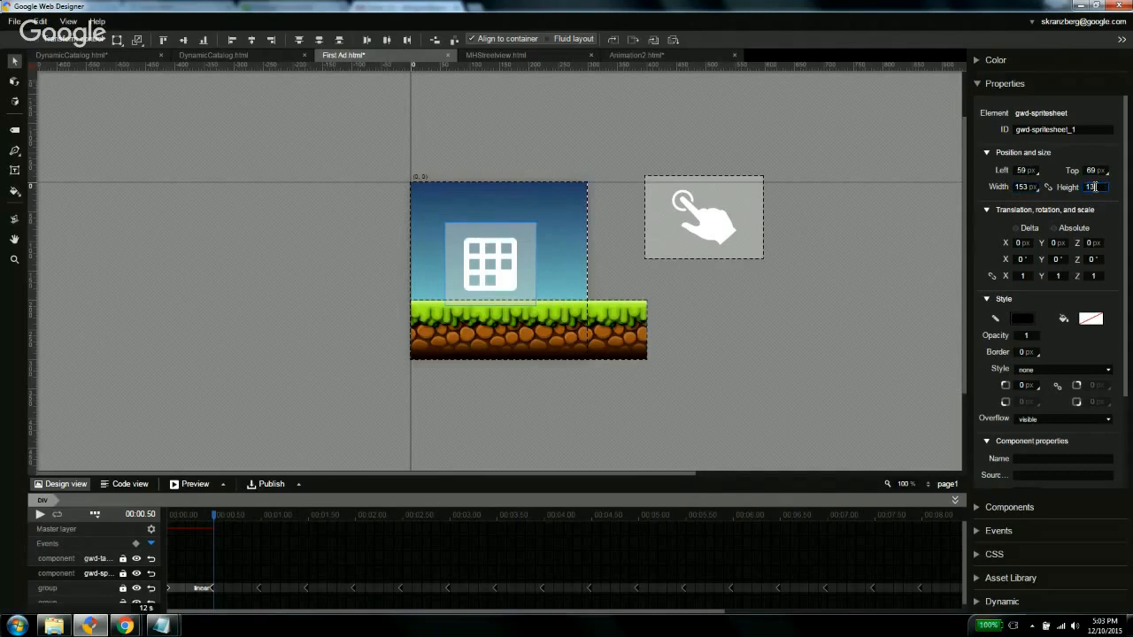
pyautogui.write('9')
pyautogui.press('Return')
# Set the sprite sheet's source to /assets/foxy.png, with a component property width of 153 and height of 139.
pyautogui.scroll(-2, 991, 270)
pyautogui.scroll(-2, 984, 280)
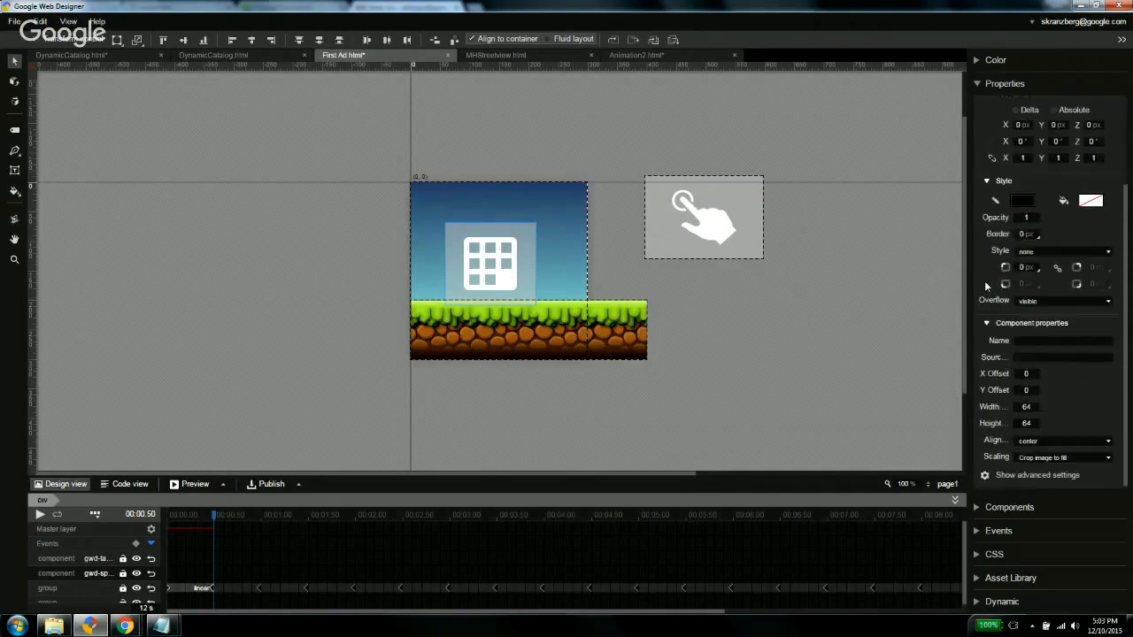
pyautogui.click(1023, 357)
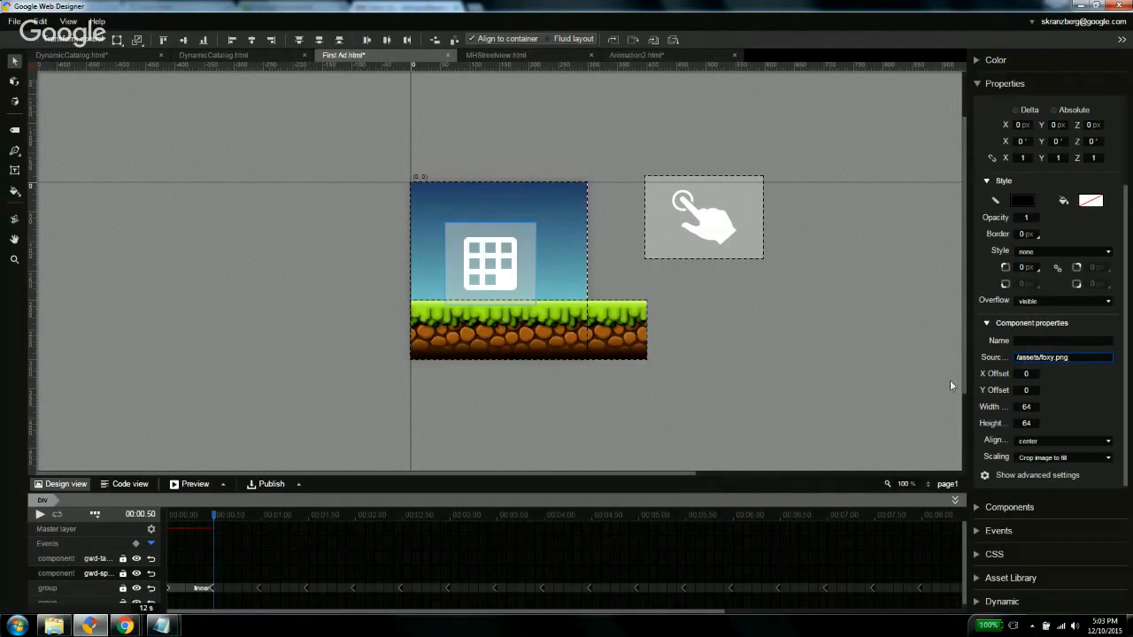
pyautogui.click(1028, 407)
pyautogui.write('153')
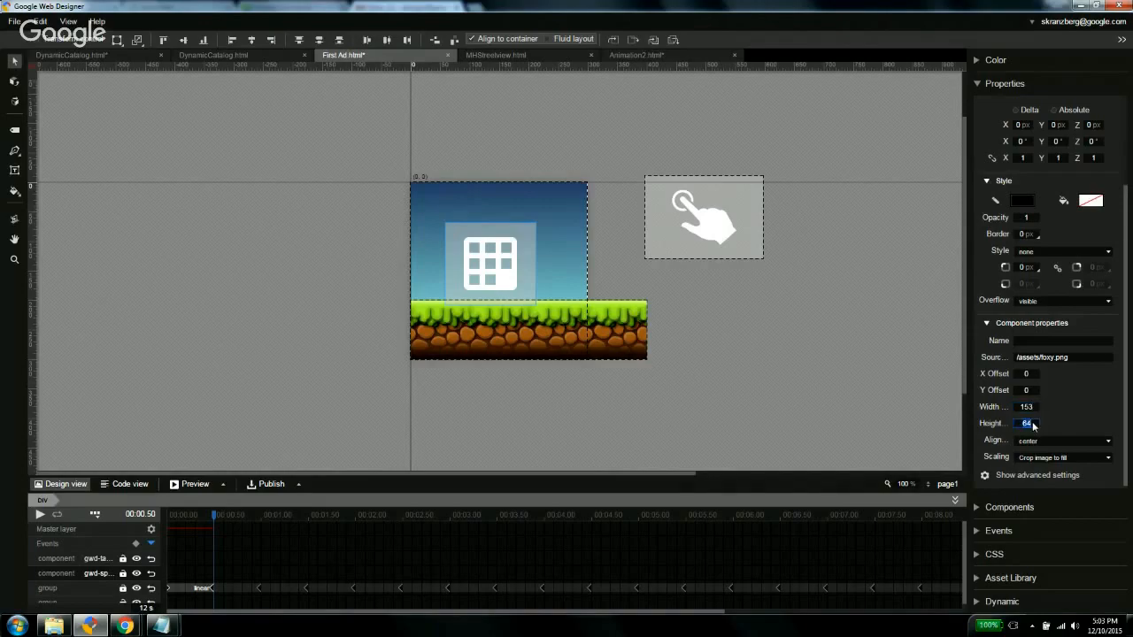
pyautogui.write('139')
# Set the sprite sheet component's alignment to bottom and its scaling to None.
pyautogui.click(1100, 441)
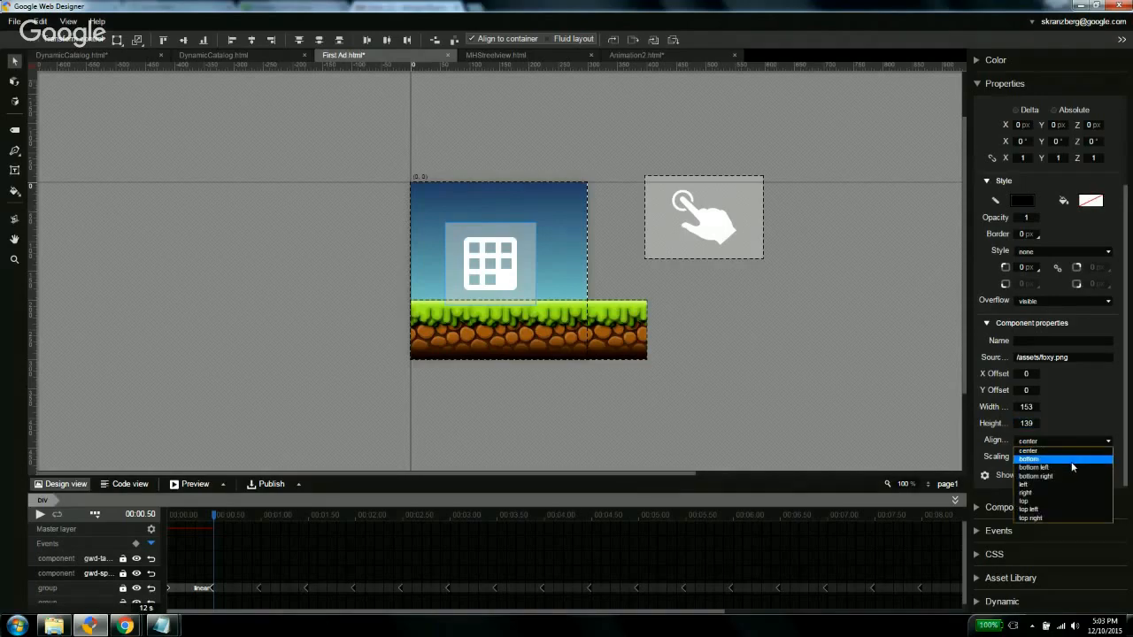
pyautogui.click(1071, 461)
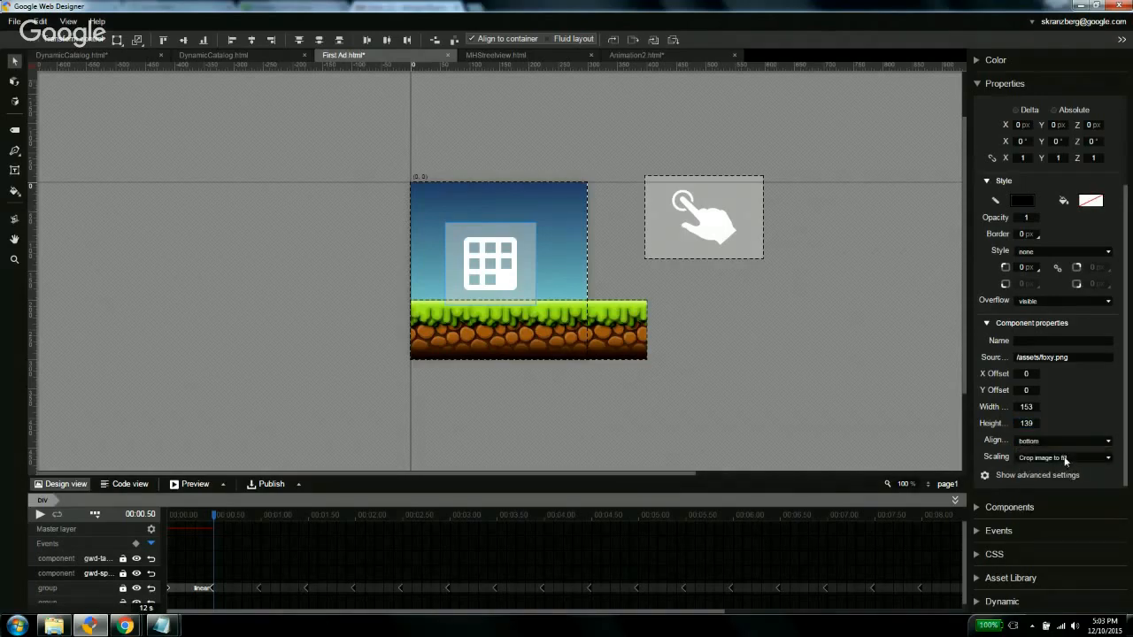
pyautogui.click(1067, 457)
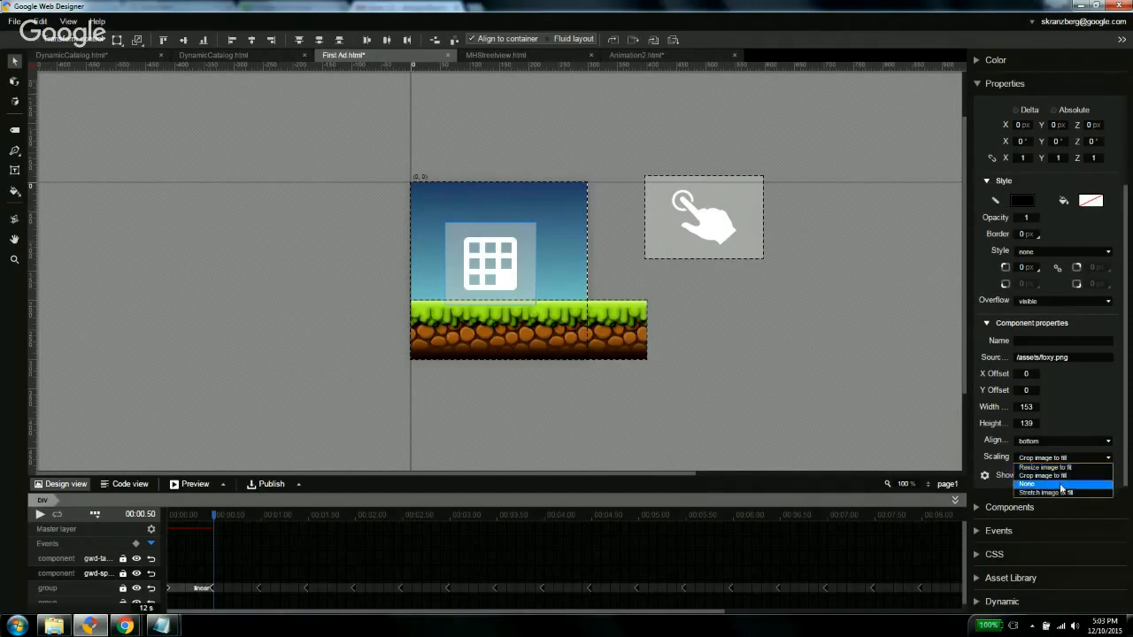
pyautogui.click(1062, 484)
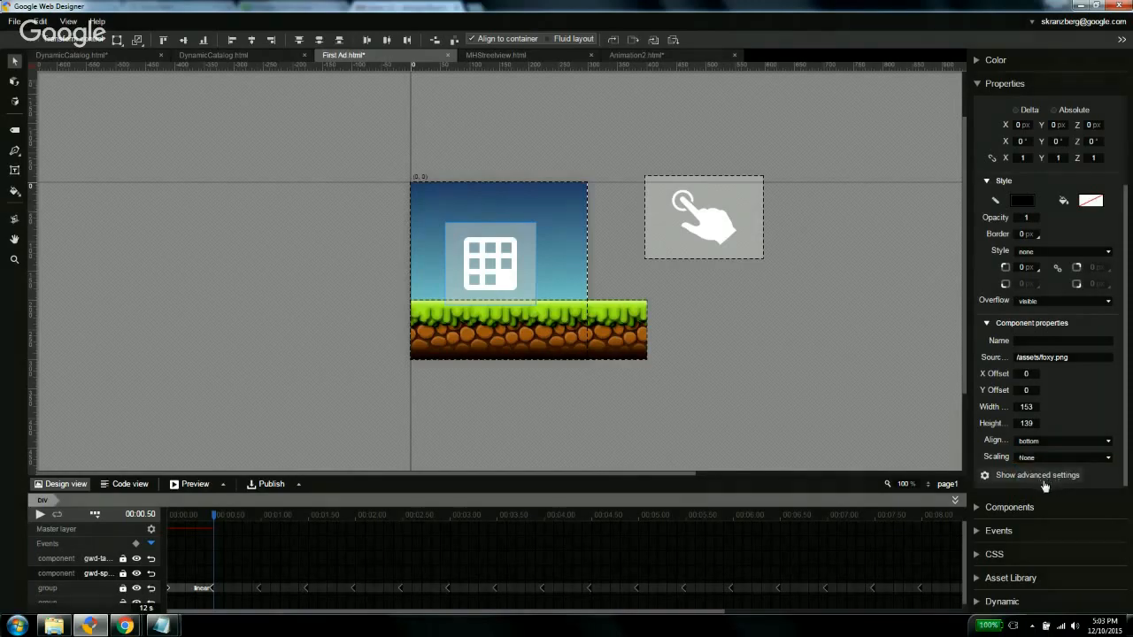
# Set the sprite sheet's advanced properties to 12 frames and a duration of 50, with autoplay animation enabled.
pyautogui.click(1035, 476)
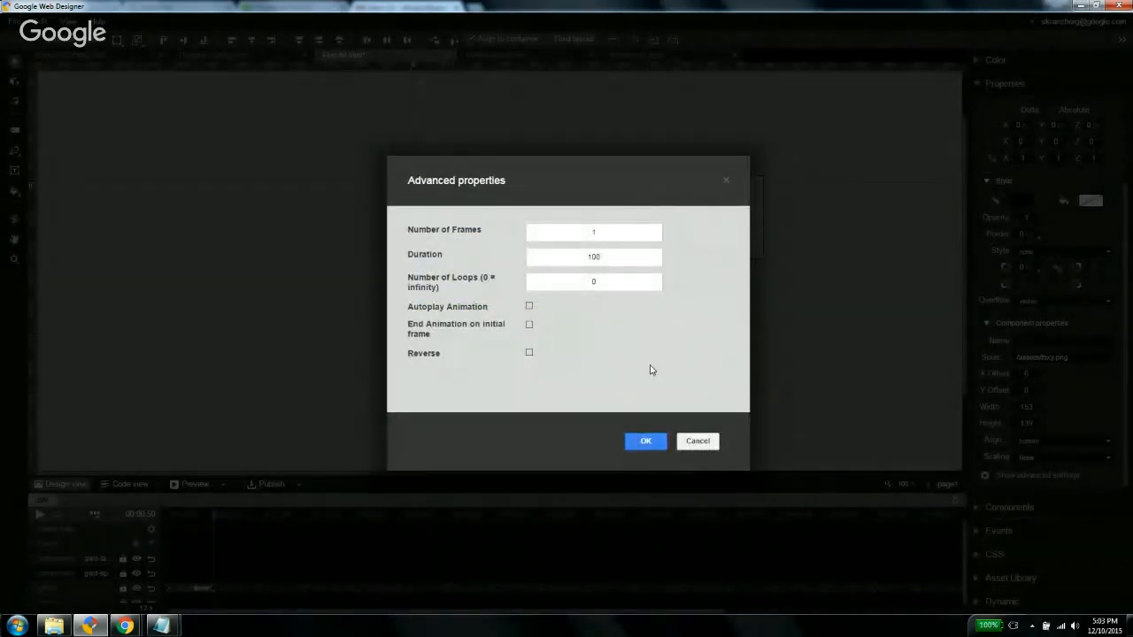
pyautogui.click(601, 233)
pyautogui.write('2')
pyautogui.doubleClick(587, 261)
pyautogui.write('50')
pyautogui.click(528, 307)
pyautogui.click(643, 442)
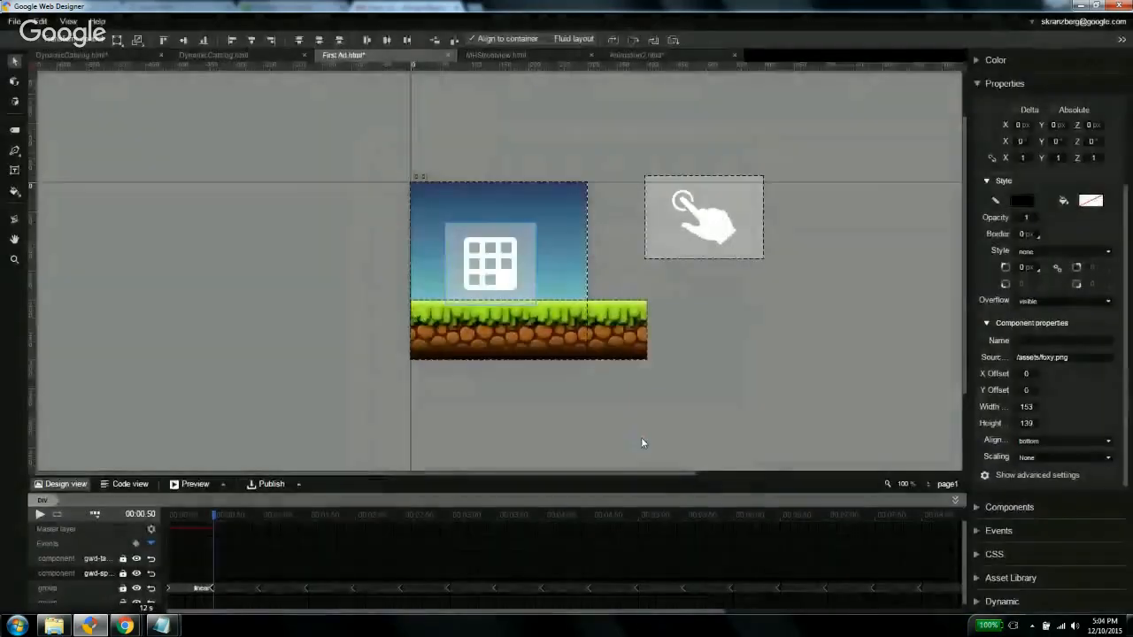
# Preview the running fox animation in the browser, close the preview, and return to Google Web Designer.
pyautogui.click(192, 485)
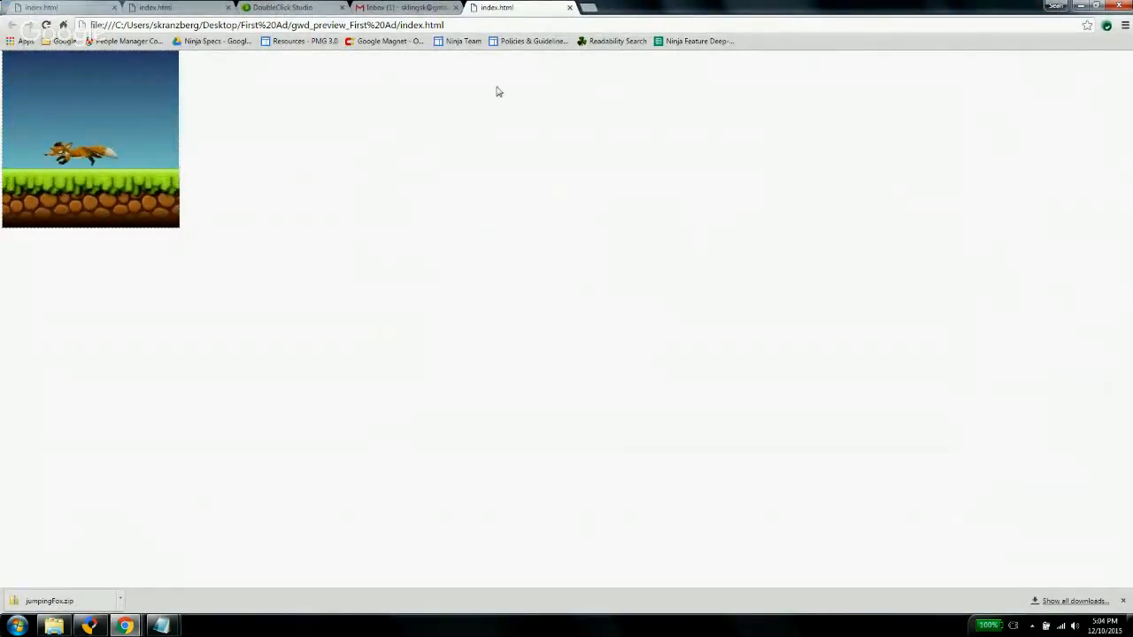
pyautogui.click(569, 8)
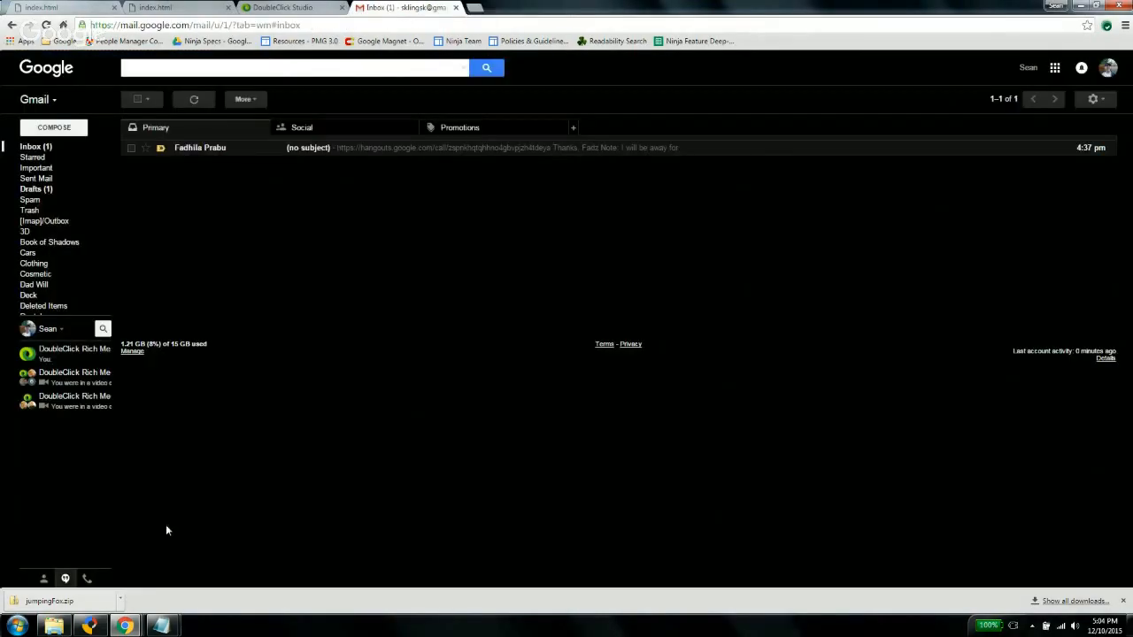
pyautogui.click(90, 625)
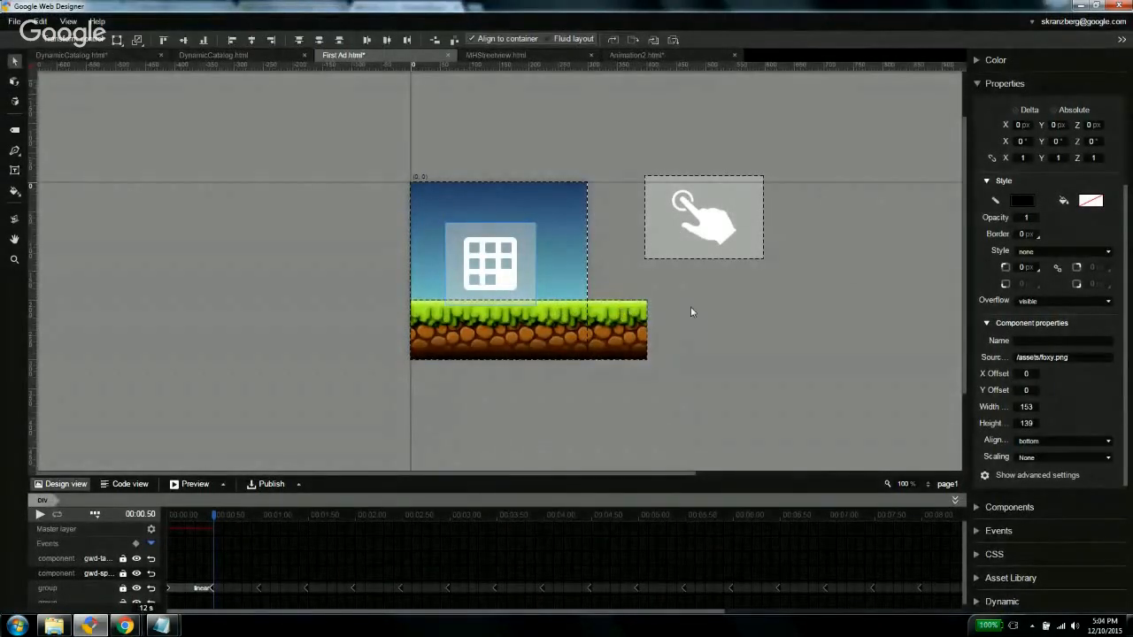
# Create an event where a Touch/Click on gwd-taparea_1 defines a new sprite sheet animation on gwd-spritesheet_1.
pyautogui.click(976, 84)
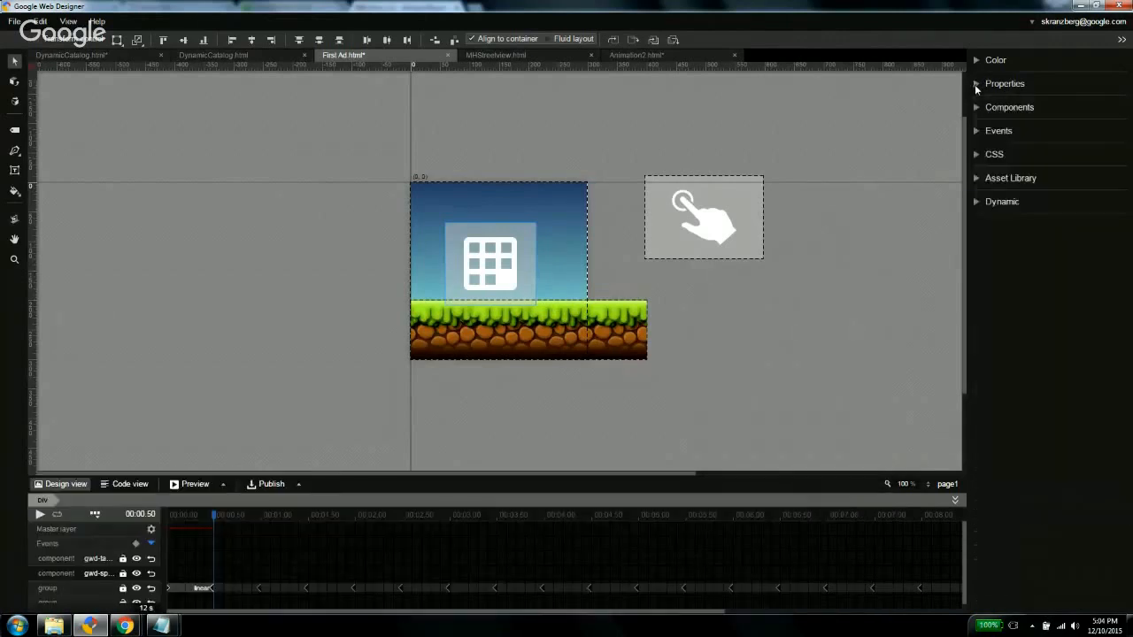
pyautogui.click(975, 131)
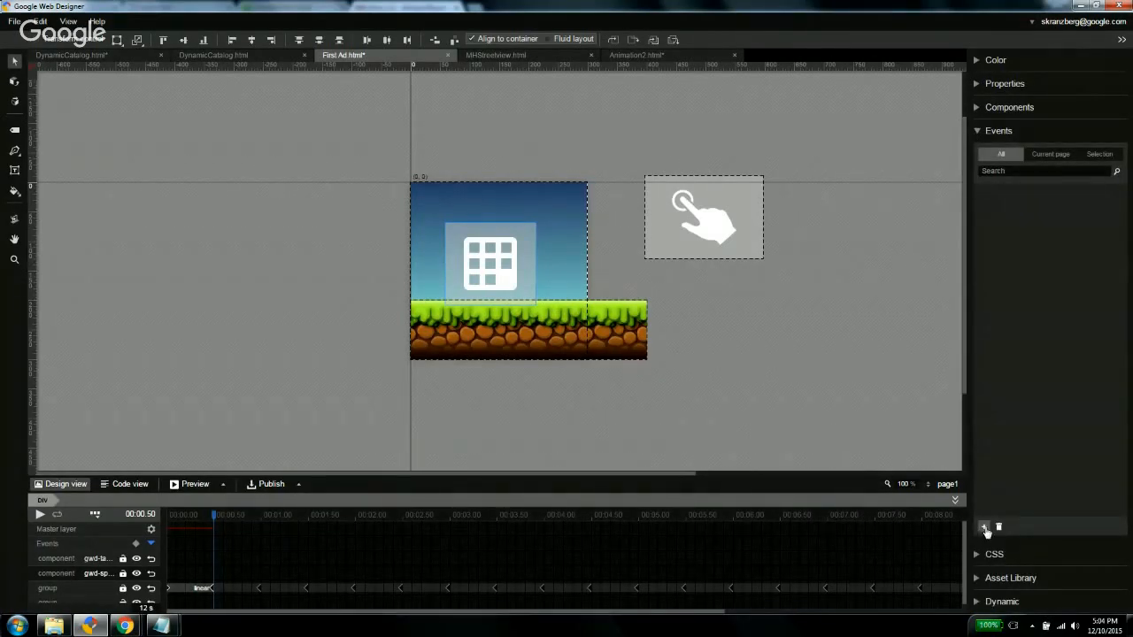
pyautogui.click(984, 528)
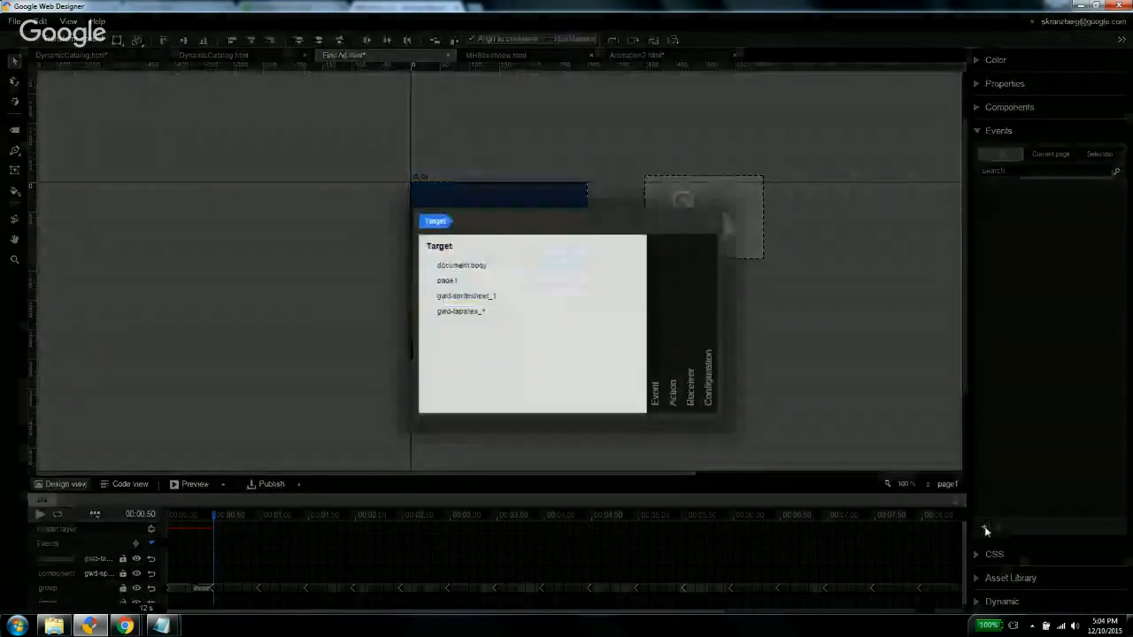
pyautogui.click(474, 316)
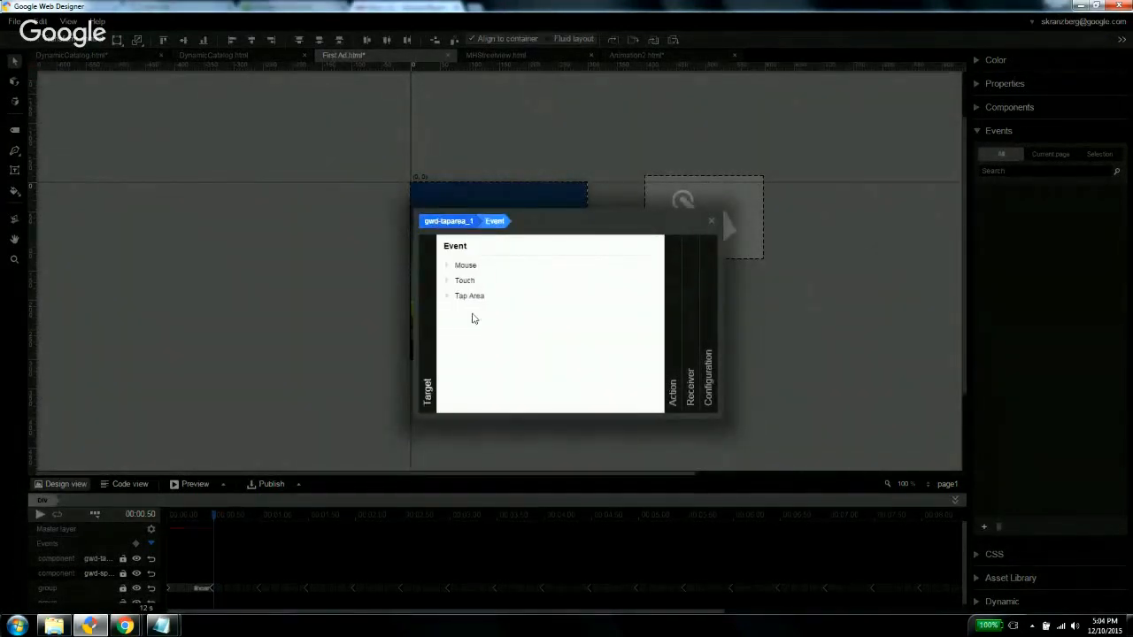
pyautogui.click(481, 299)
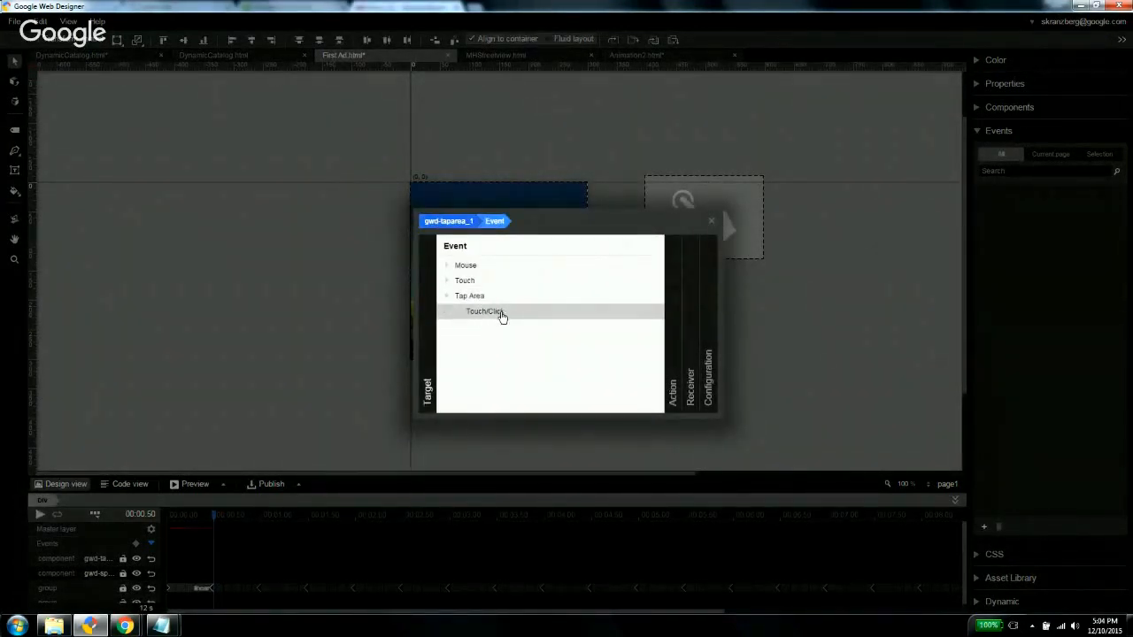
pyautogui.click(501, 314)
pyautogui.click(513, 298)
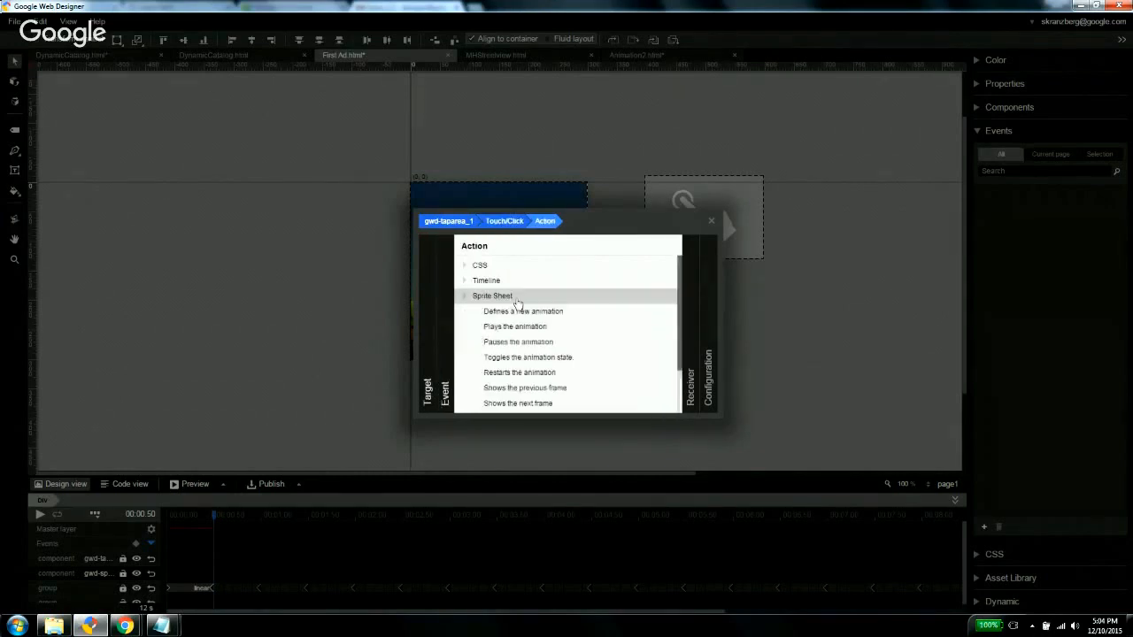
pyautogui.click(522, 311)
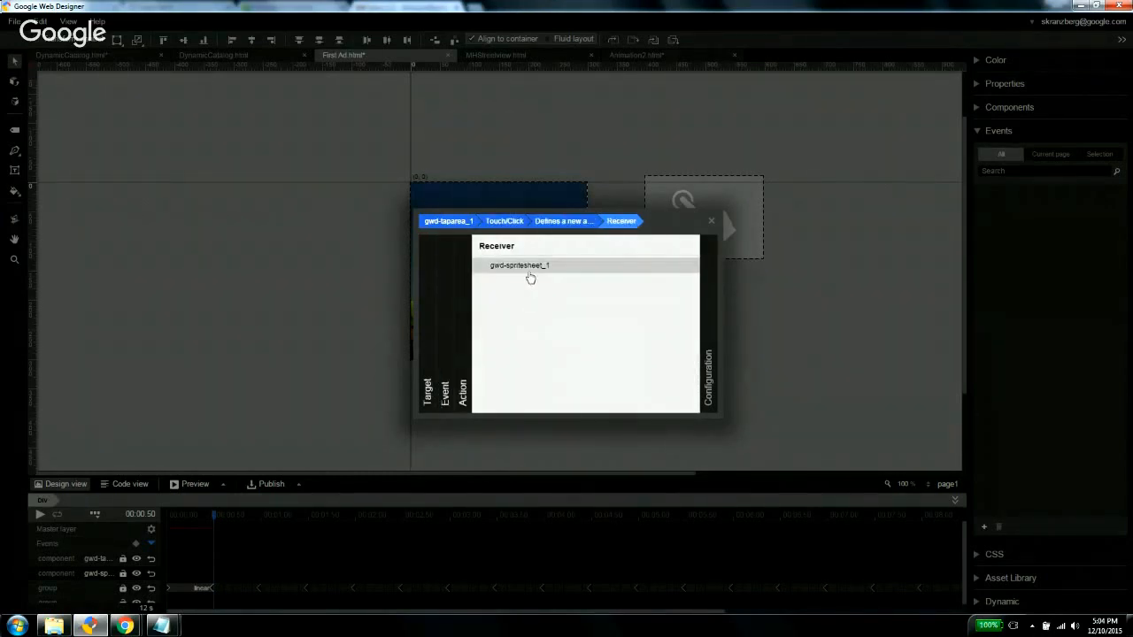
pyautogui.click(531, 269)
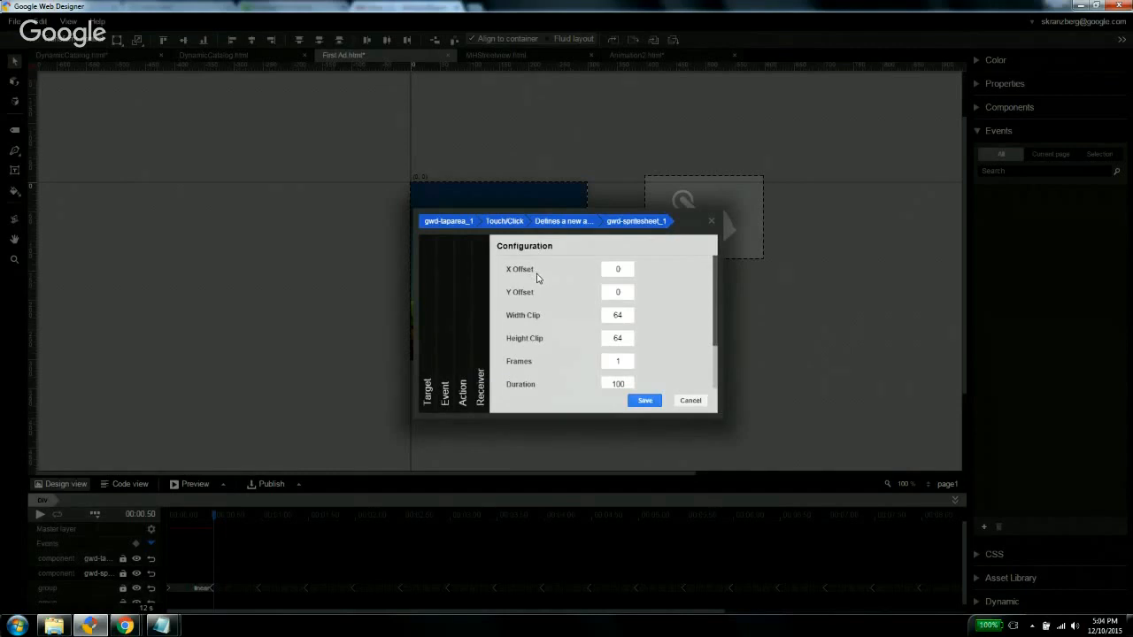
# Configure the tap-triggered animation with Y offset 278, width clip 153, height clip 139 and 18 frames.
pyautogui.click(619, 269)
pyautogui.click(623, 292)
pyautogui.moveTo(624, 296); pyautogui.dragTo(612, 300)
pyautogui.write('278')
pyautogui.doubleClick(626, 315)
pyautogui.write('153')
pyautogui.doubleClick(613, 341)
pyautogui.write('139')
pyautogui.click(623, 362)
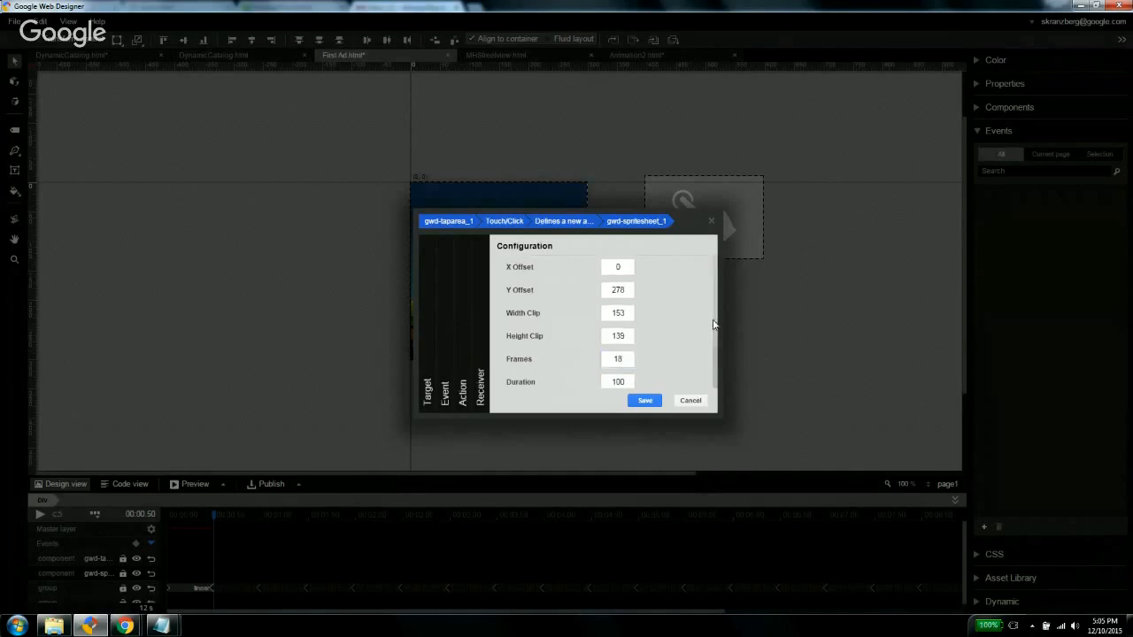
# Set the tap-triggered animation's duration to 50, enable autoplay, and save the event.
pyautogui.scroll(-1, 625, 363)
pyautogui.click(628, 316)
pyautogui.moveTo(629, 316); pyautogui.dragTo(596, 318)
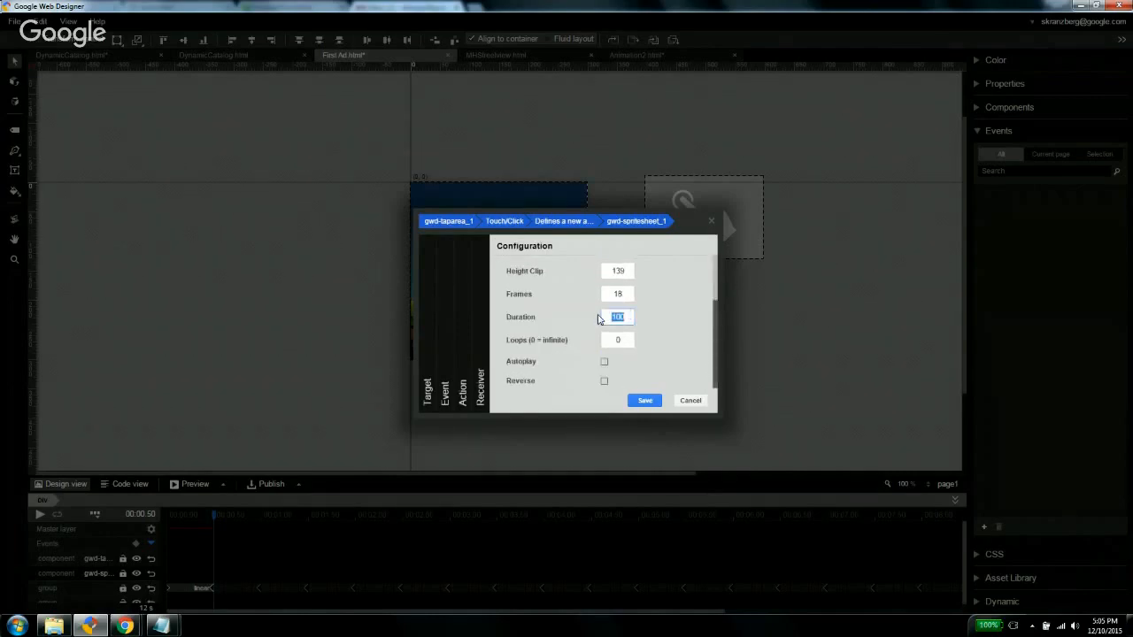
pyautogui.write('50')
pyautogui.click(630, 343)
pyautogui.click(603, 362)
pyautogui.click(625, 341)
pyautogui.click(637, 402)
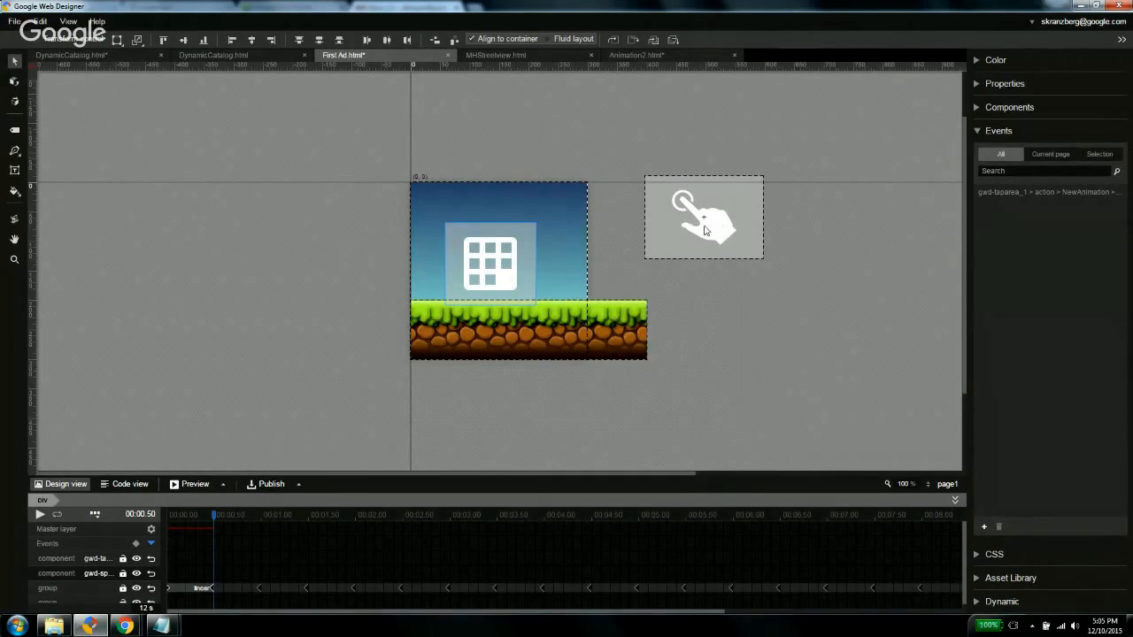
# Create a second event so that when gwd-spritesheet_1's animation ends, it defines a new animation on the same sprite sheet.
pyautogui.click(983, 526)
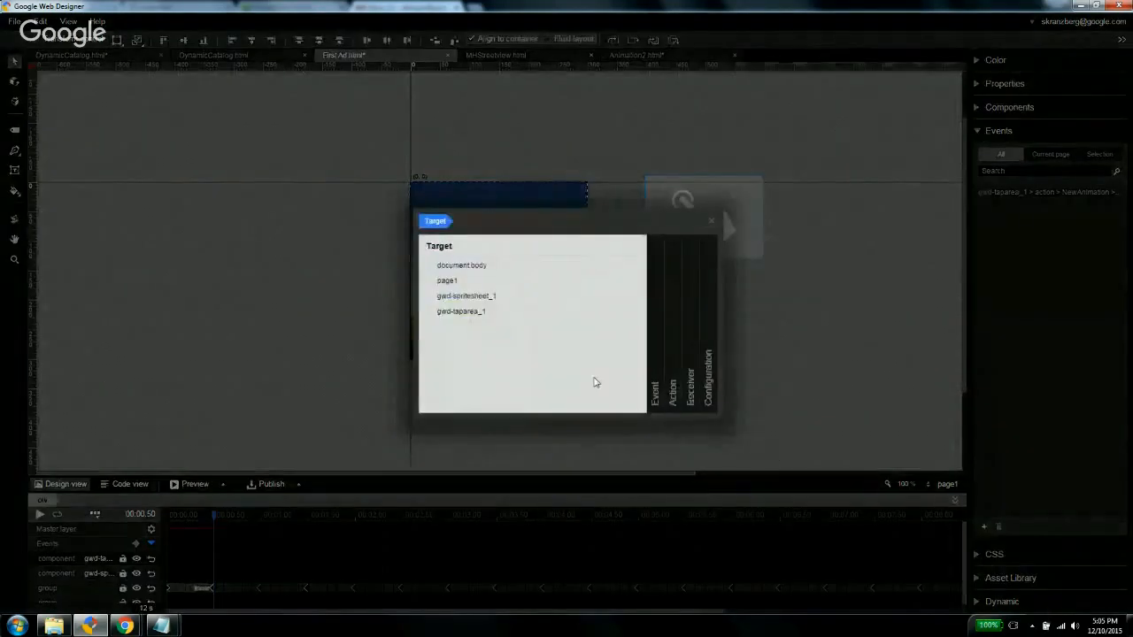
pyautogui.click(485, 304)
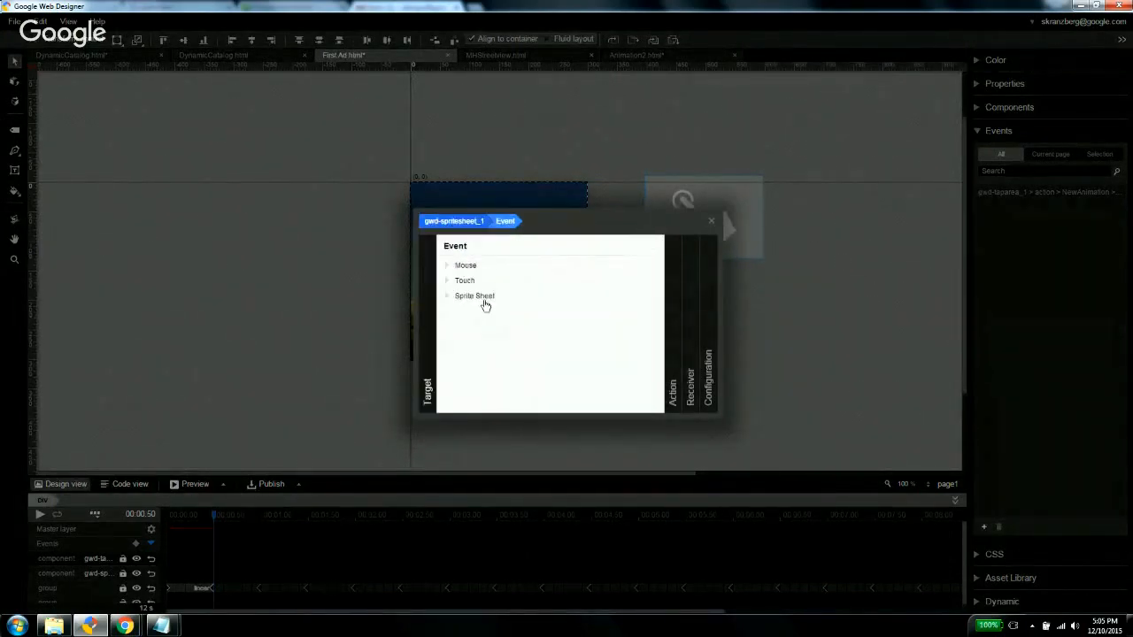
pyautogui.click(485, 298)
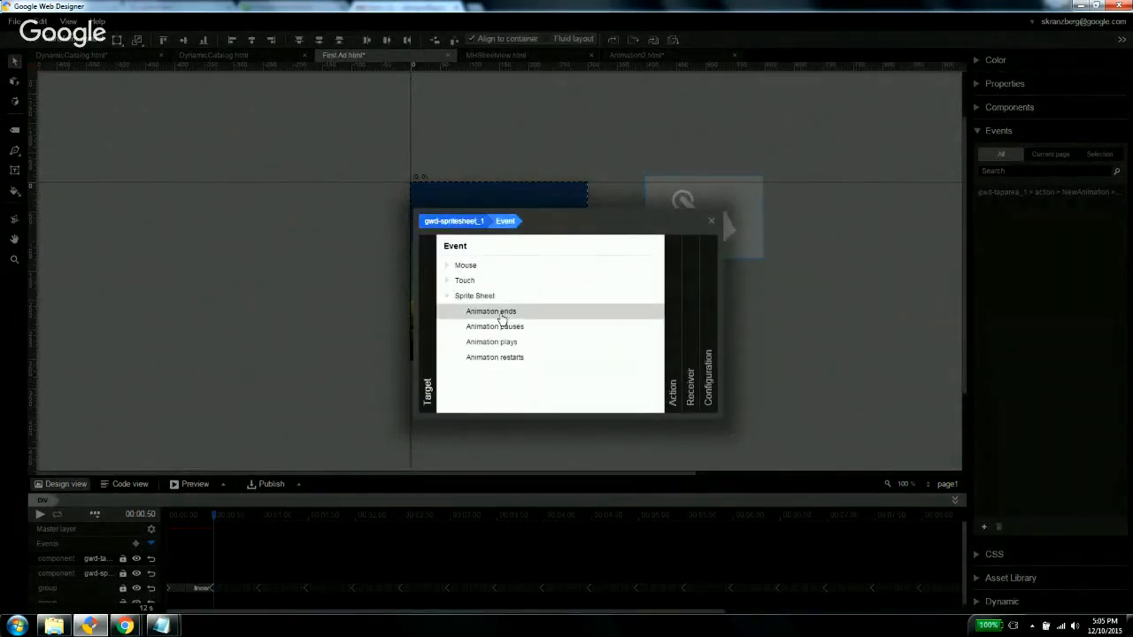
pyautogui.click(500, 313)
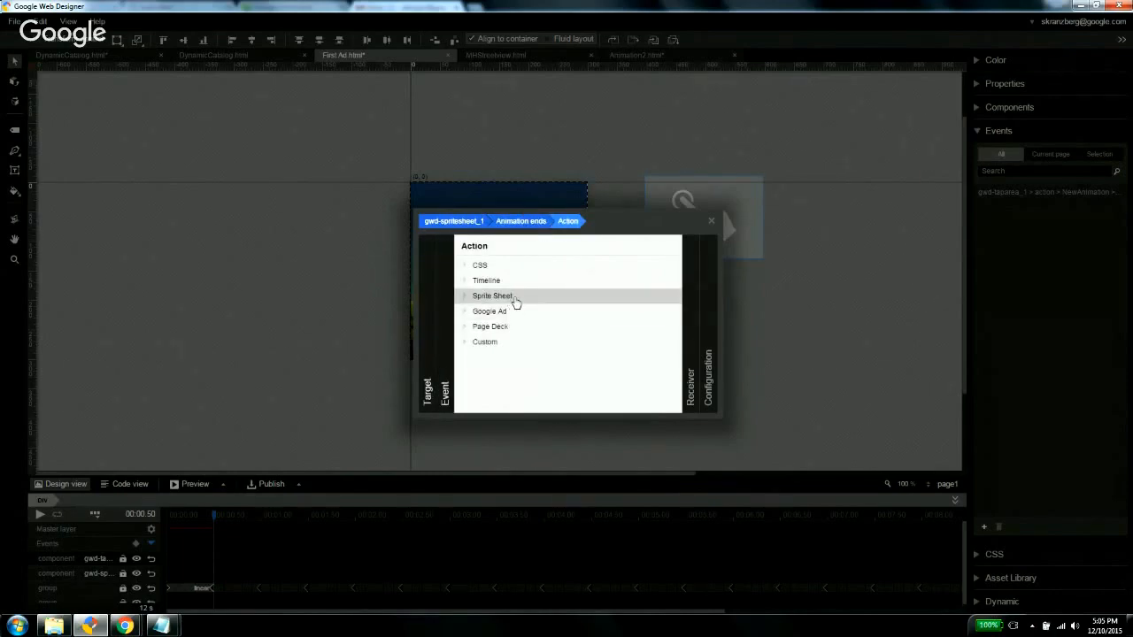
pyautogui.click(516, 303)
pyautogui.click(519, 310)
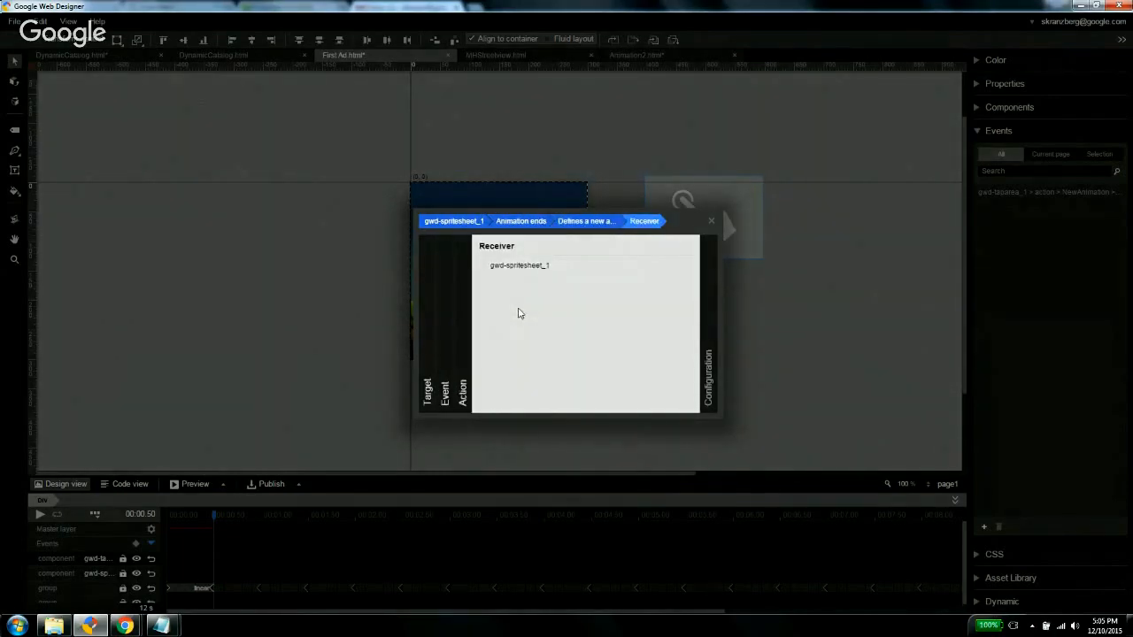
pyautogui.click(529, 267)
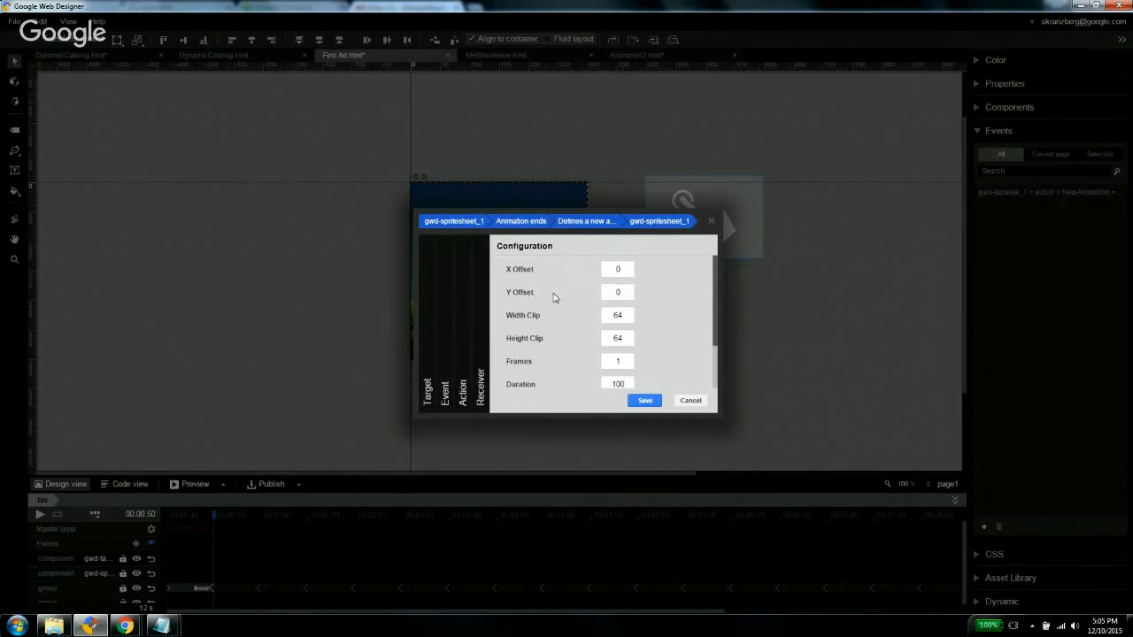
# Configure the animation-end event with width clip 153, height clip 139 and 12 frames.
pyautogui.doubleClick(624, 314)
pyautogui.write('153')
pyautogui.doubleClick(608, 338)
pyautogui.write('139')
pyautogui.doubleClick(612, 360)
pyautogui.write('12')
# Set the animation-end event's duration to 50 and loops to 1, enable autoplay, and save the event.
pyautogui.scroll(-2, 706, 334)
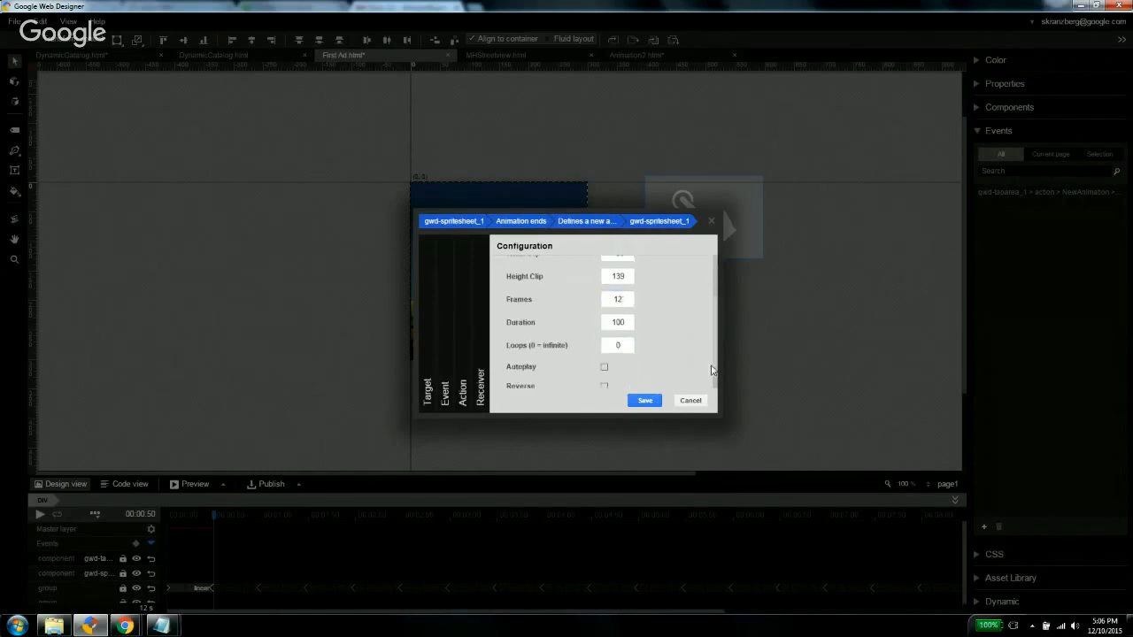
pyautogui.doubleClick(616, 322)
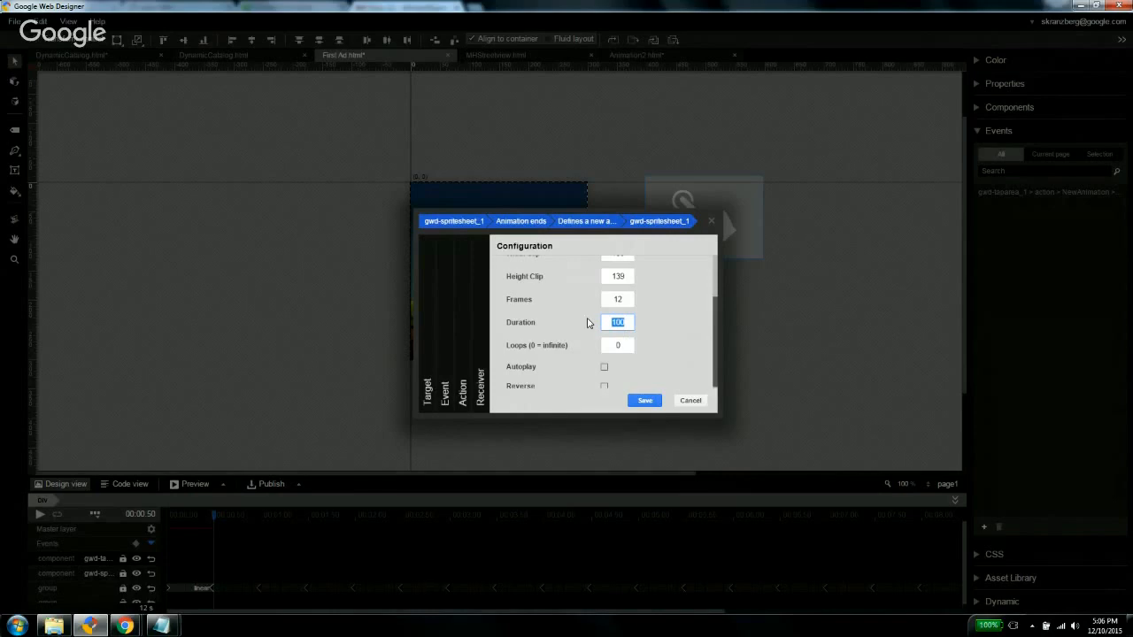
pyautogui.write('50')
pyautogui.scroll(-1, 610, 367)
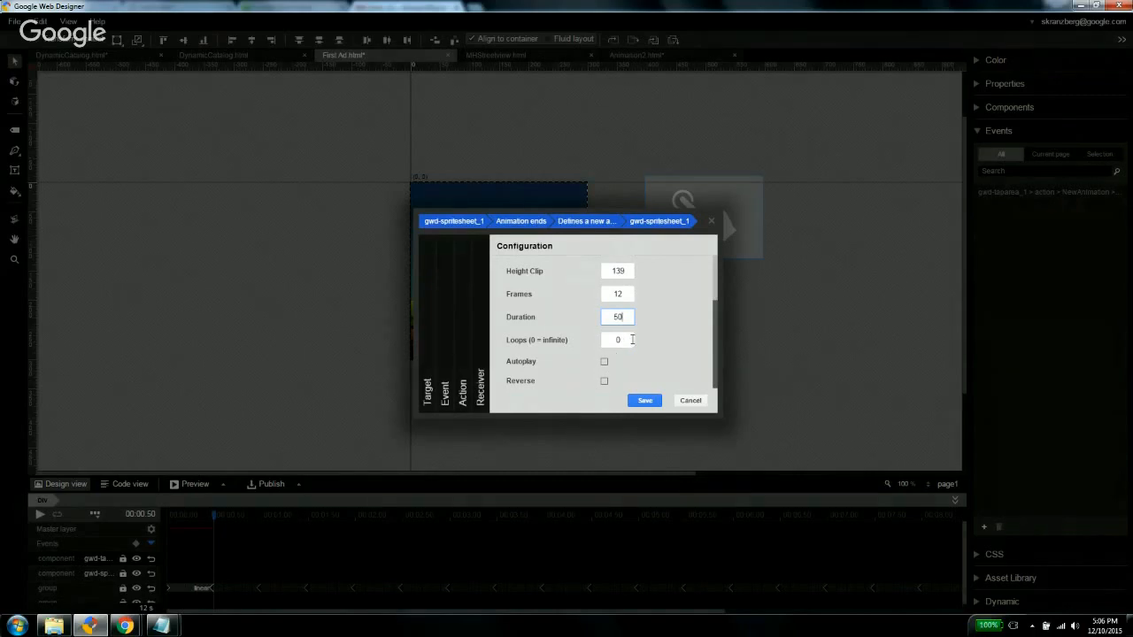
pyautogui.doubleClick(627, 341)
pyautogui.write('1')
pyautogui.click(604, 362)
pyautogui.click(644, 400)
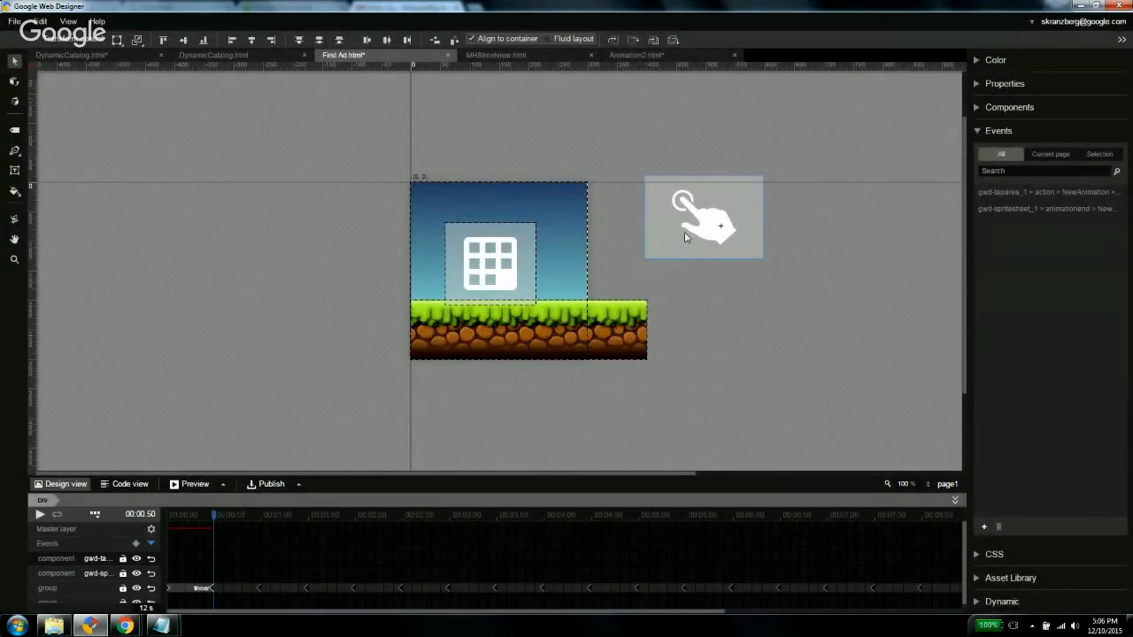
# Move the tap area to the ad's upper-left corner and stretch it to cover the whole sky above the grass.
pyautogui.moveTo(684, 232); pyautogui.dragTo(432, 179)
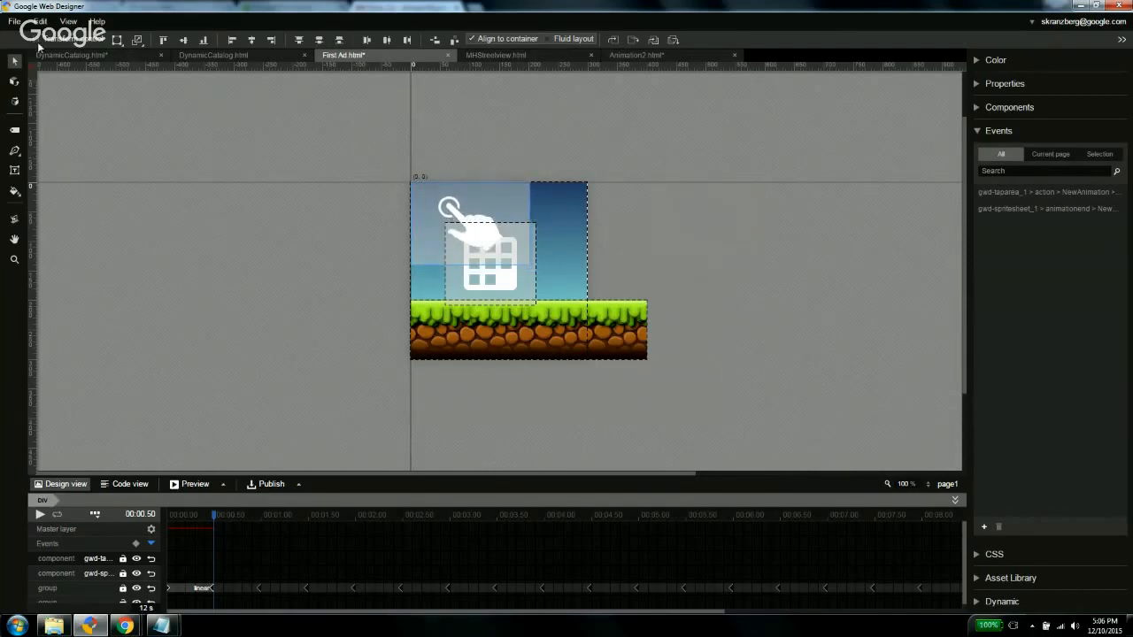
pyautogui.click(35, 40)
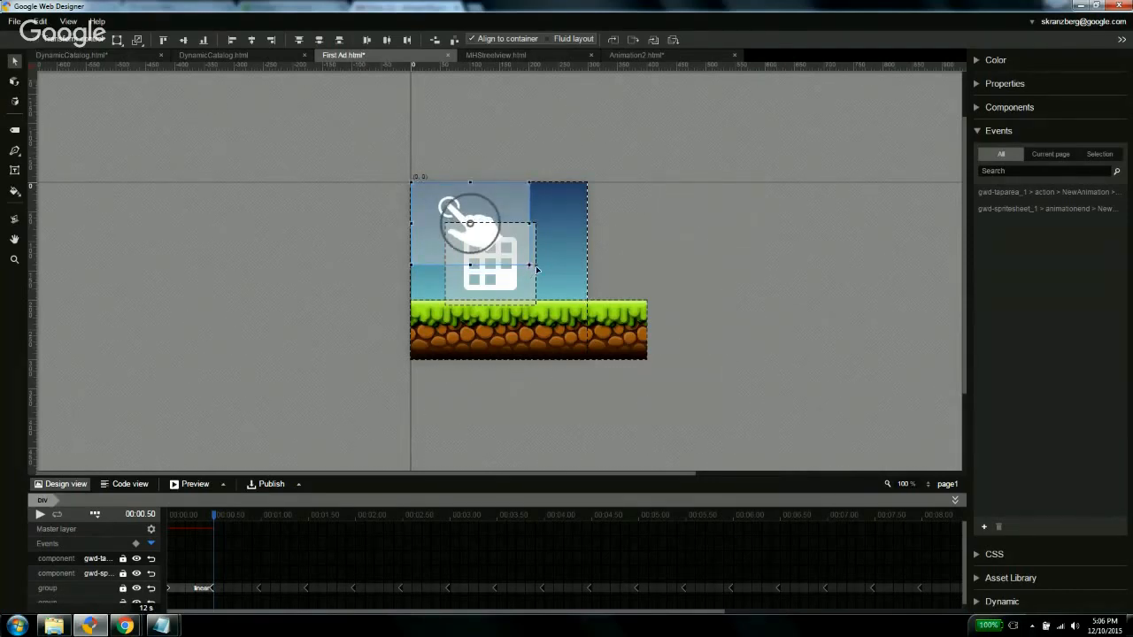
pyautogui.moveTo(529, 267); pyautogui.dragTo(587, 304)
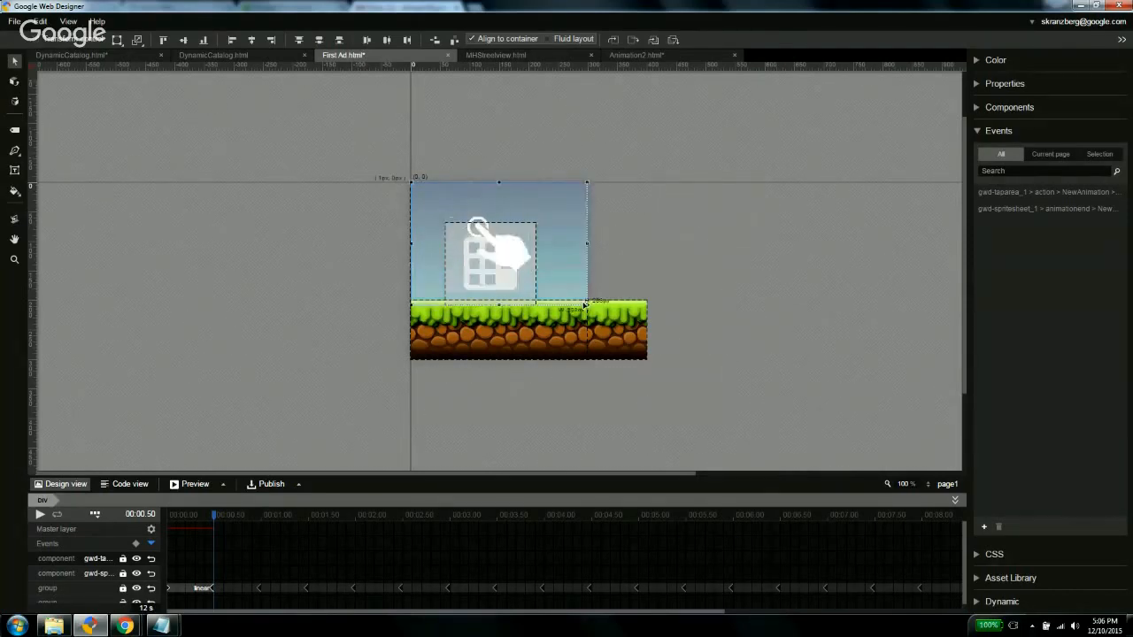
pyautogui.click(299, 249)
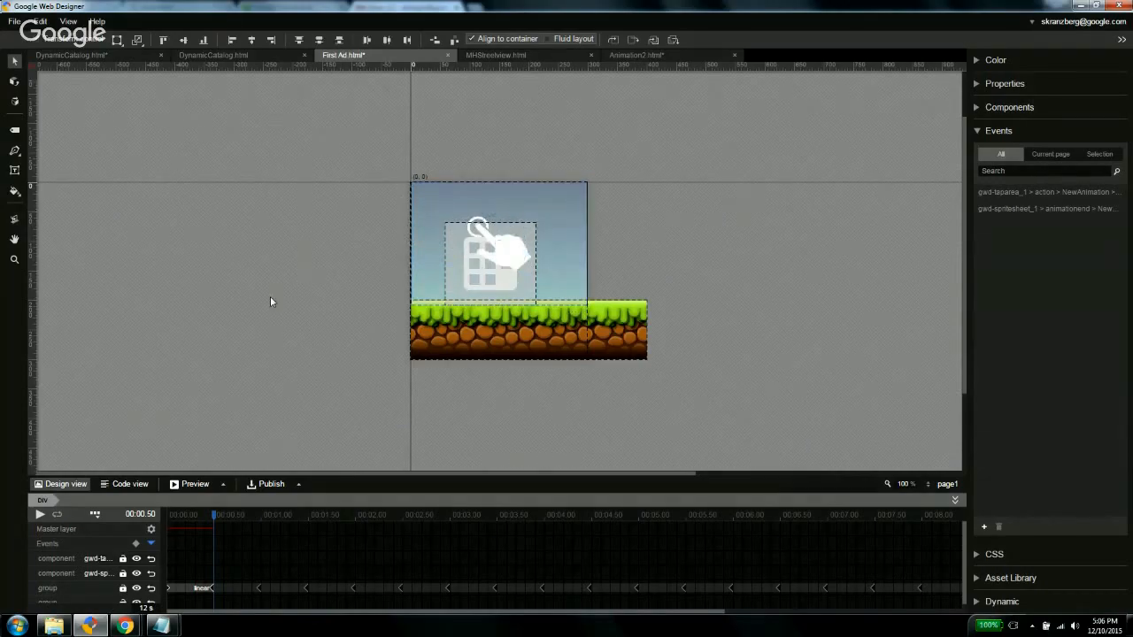
# Preview the ad in the browser with the tap area over the sky.
pyautogui.click(196, 484)
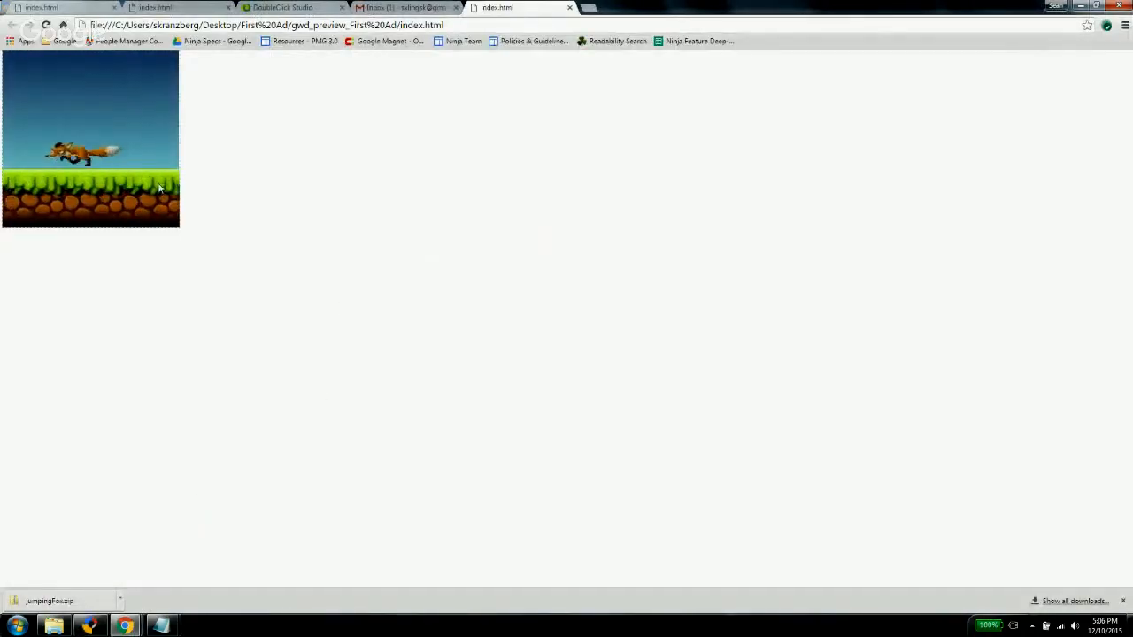
# Tap the fox in the browser preview to test its animation, close the preview and switch back to Google Web Designer.
pyautogui.click(72, 158)
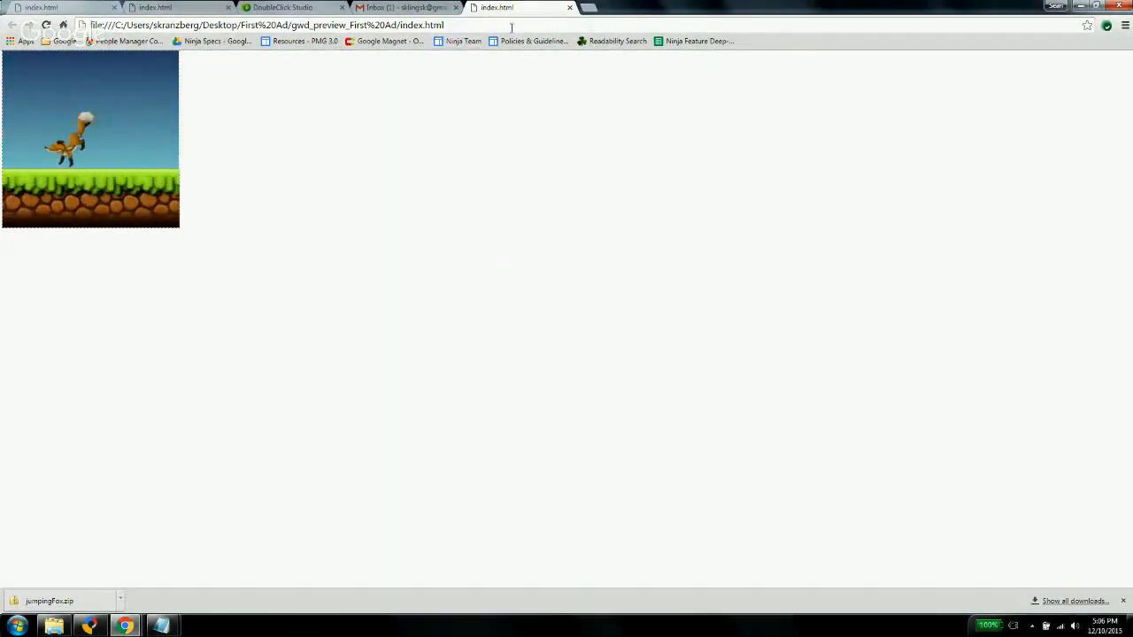
pyautogui.click(570, 8)
pyautogui.click(89, 625)
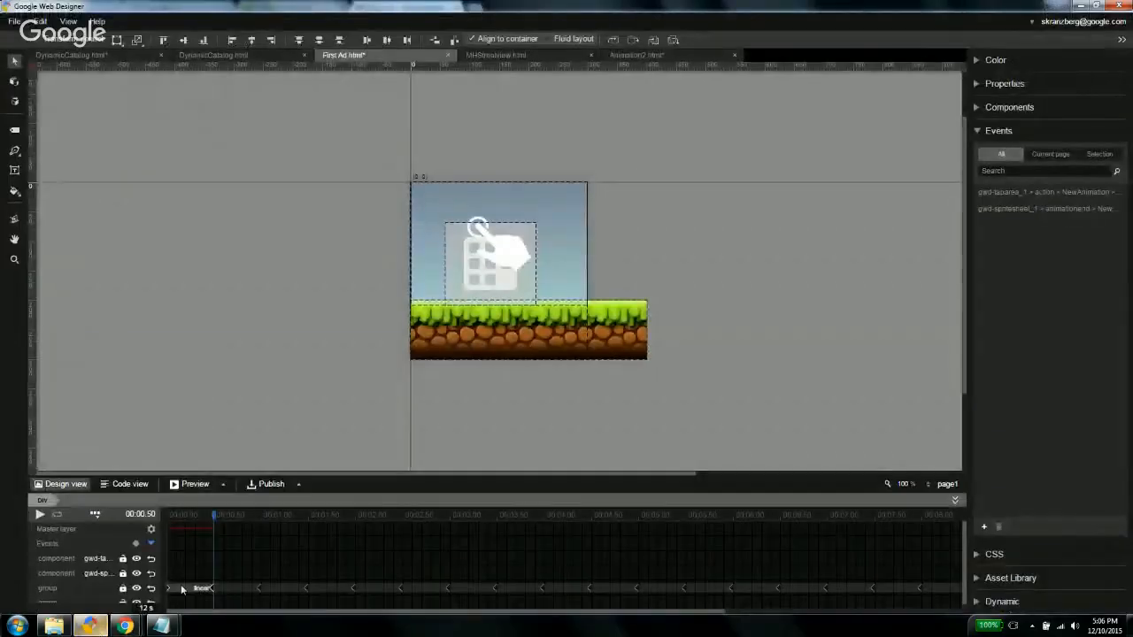
# Review the animation-end event's configuration down to its loops and autoplay settings, and leave it without saving.
pyautogui.doubleClick(1002, 211)
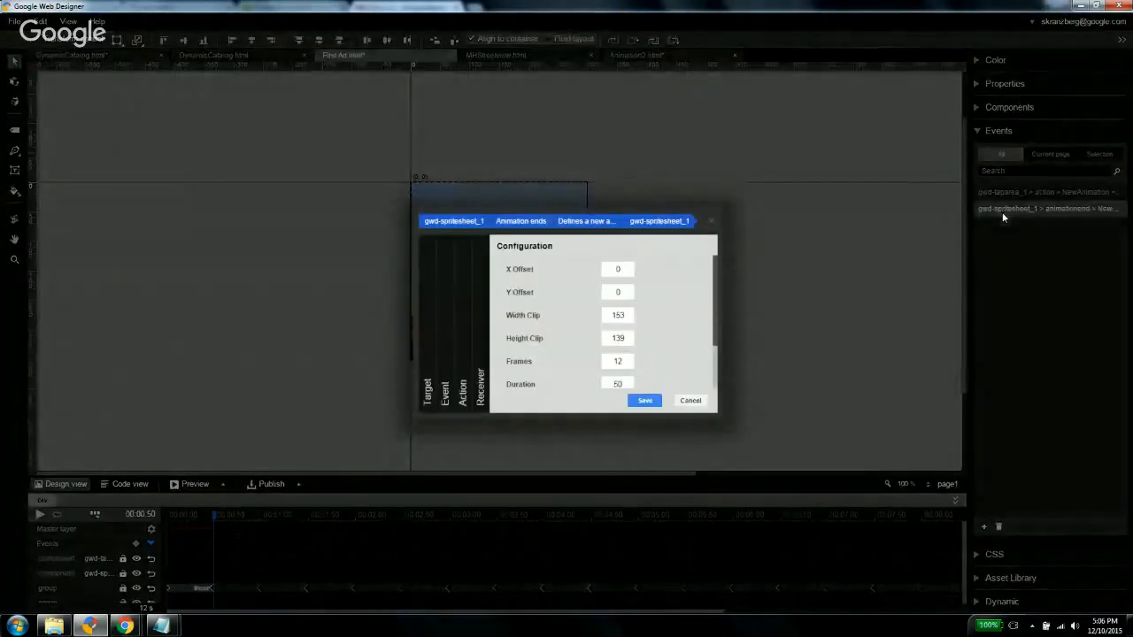
pyautogui.moveTo(712, 306); pyautogui.dragTo(705, 361)
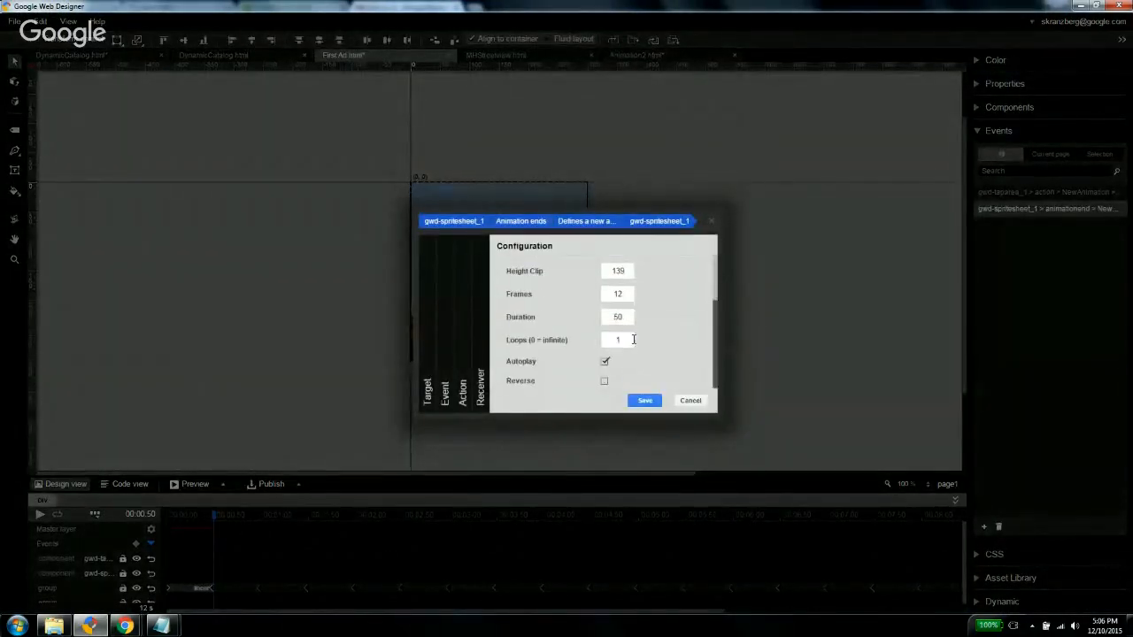
pyautogui.click(691, 402)
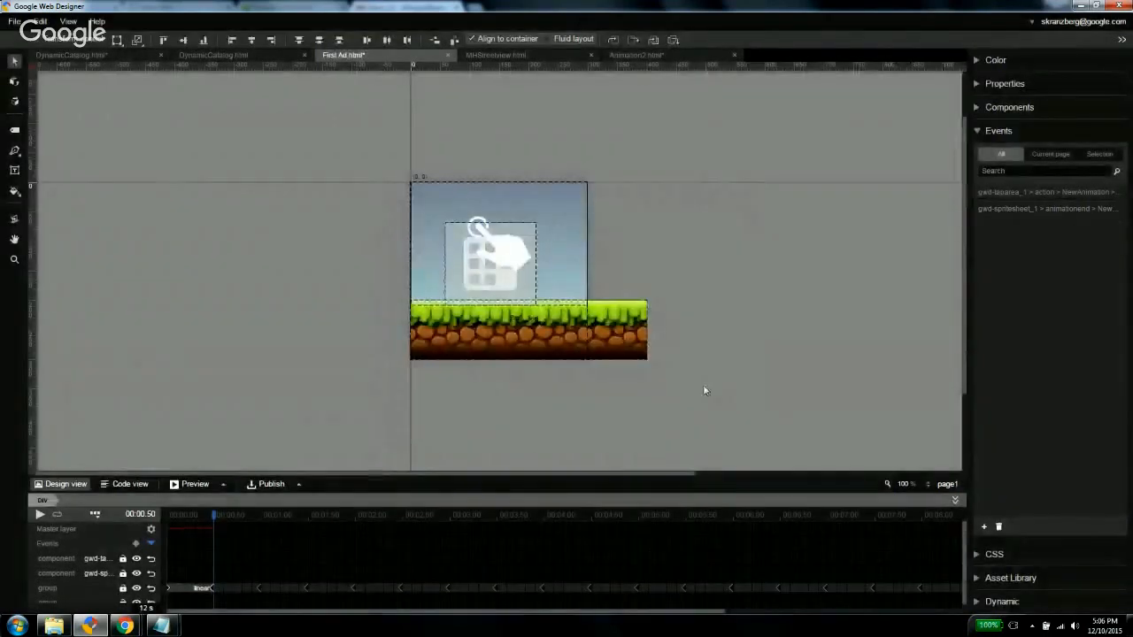
# Edit the loop count in the tap area's Touch/Click event for the sprite sheet and save the event.
pyautogui.doubleClick(993, 192)
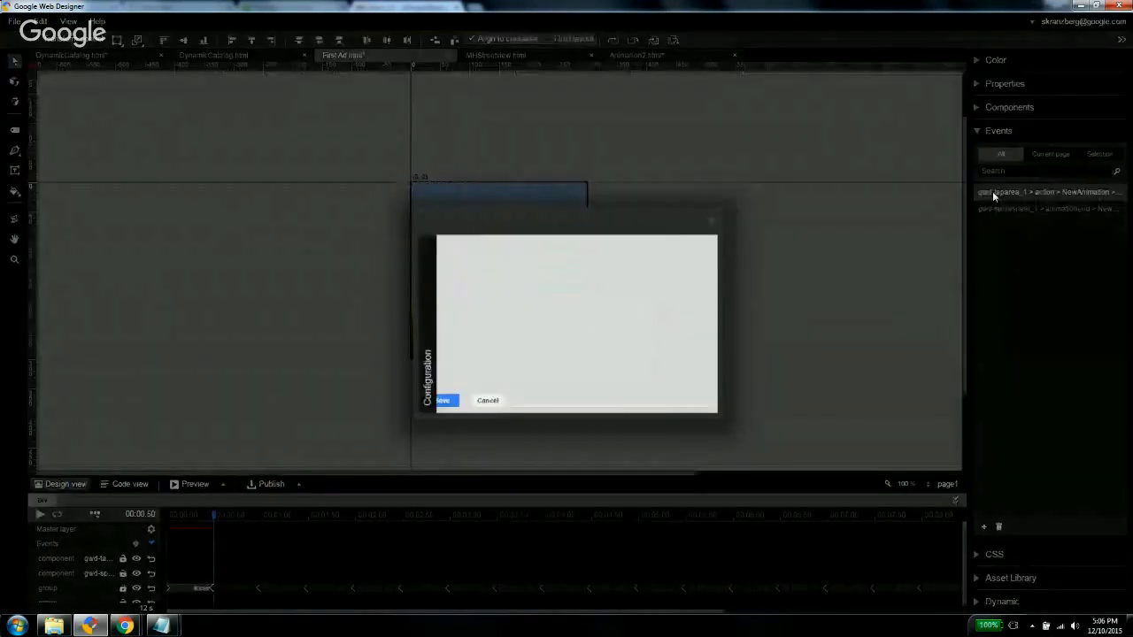
pyautogui.scroll(-2, 708, 309)
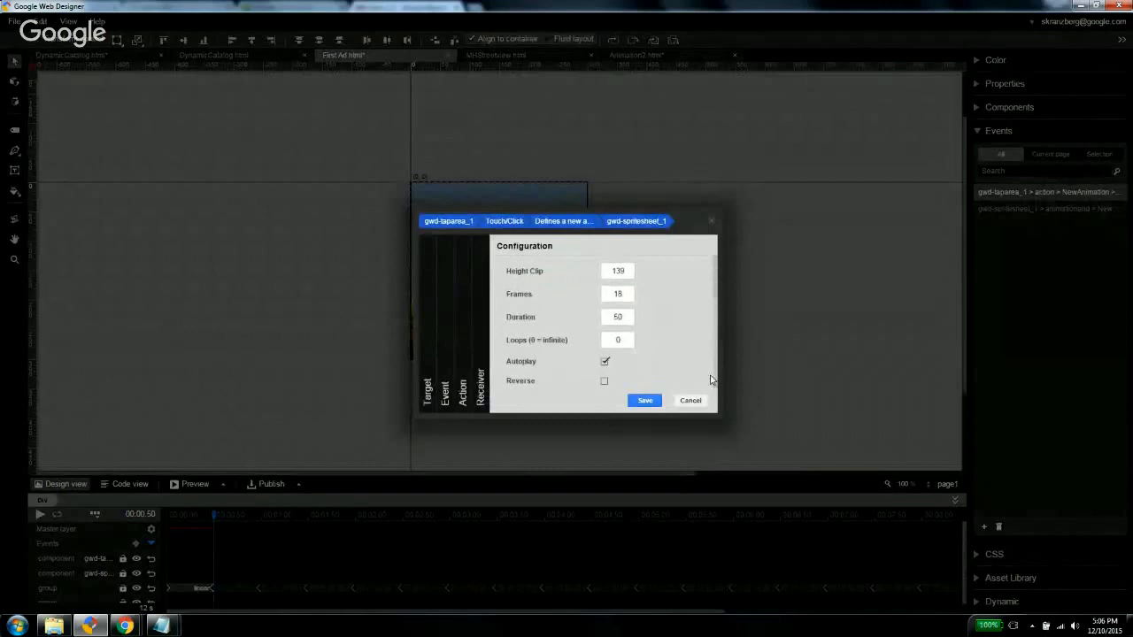
pyautogui.doubleClick(617, 339)
pyautogui.write('0')
pyautogui.click(642, 401)
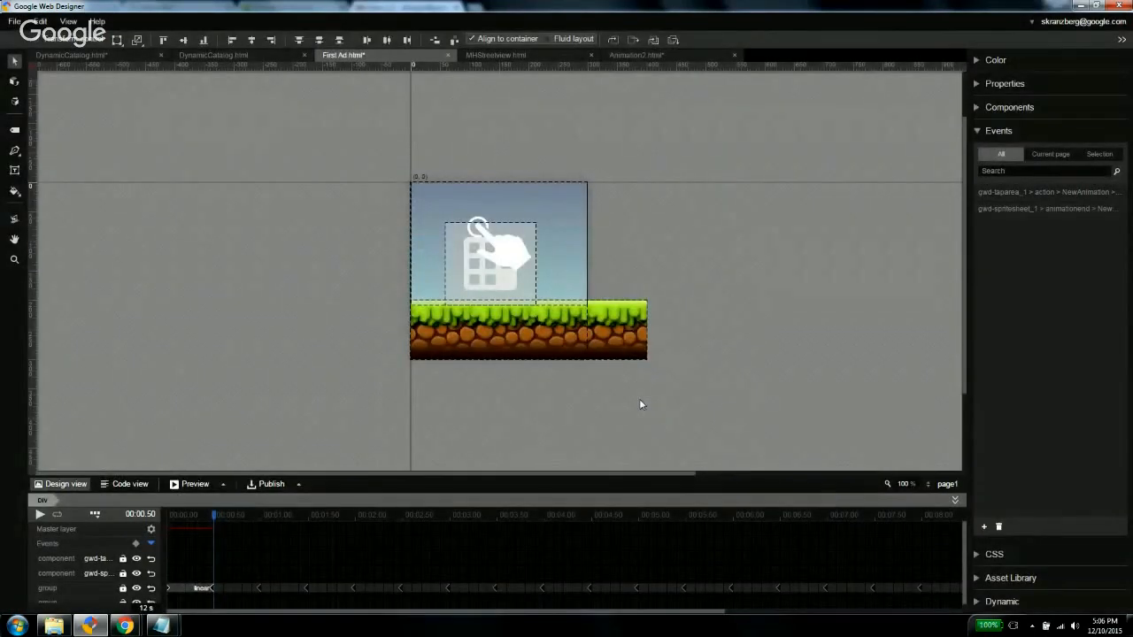
# Set the sprite sheet's animation-end event to 0 loops (infinite) and save the event.
pyautogui.doubleClick(1009, 209)
pyautogui.scroll(-2, 709, 321)
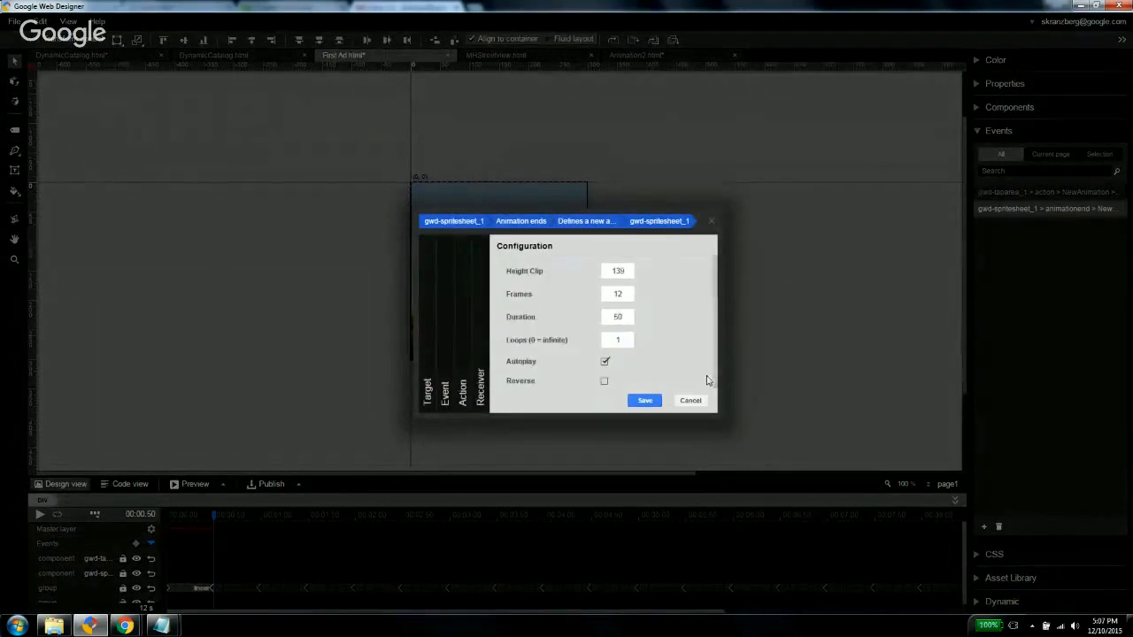
pyautogui.doubleClick(612, 340)
pyautogui.write('0')
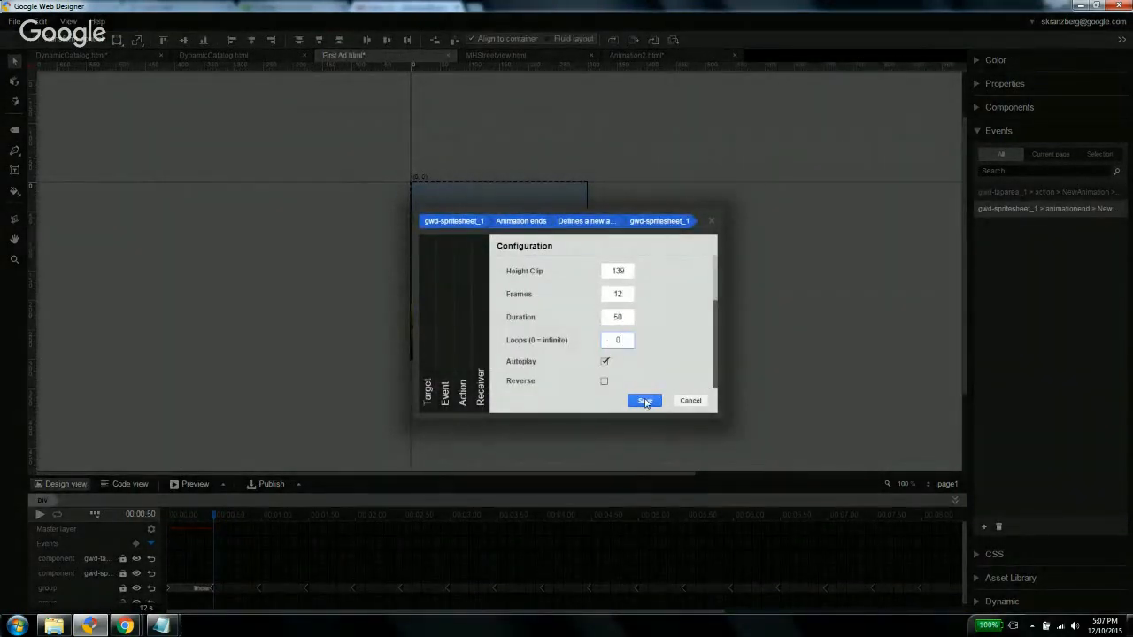
pyautogui.click(645, 399)
# Preview the fox ad in the browser, close the preview and return to Google Web Designer.
pyautogui.click(185, 486)
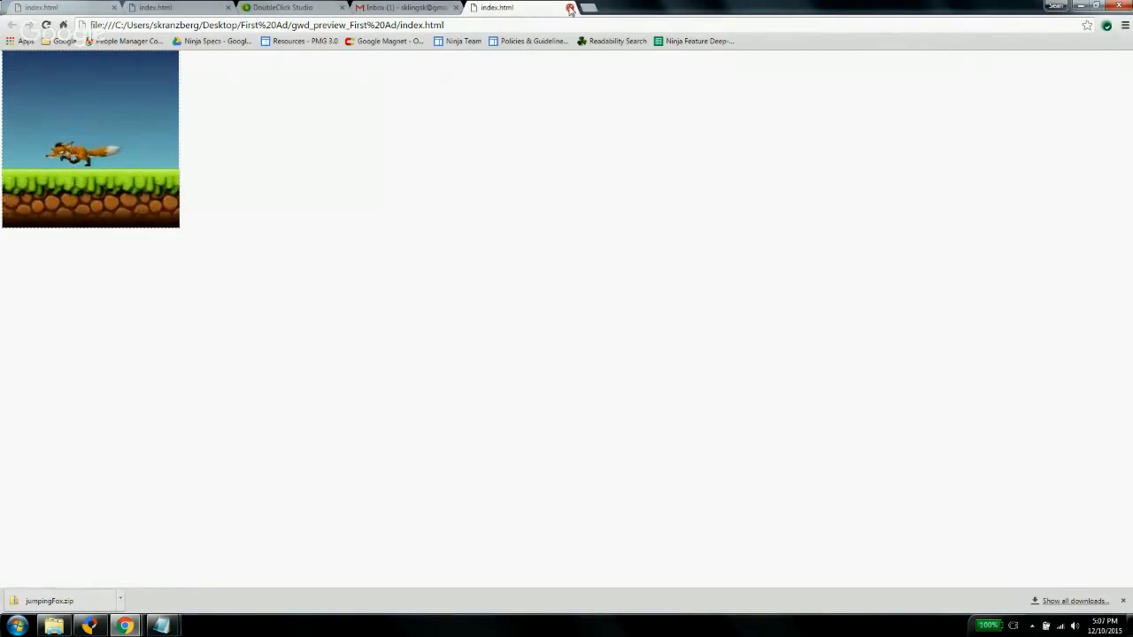
pyautogui.hotkey('ctrl', 'w')
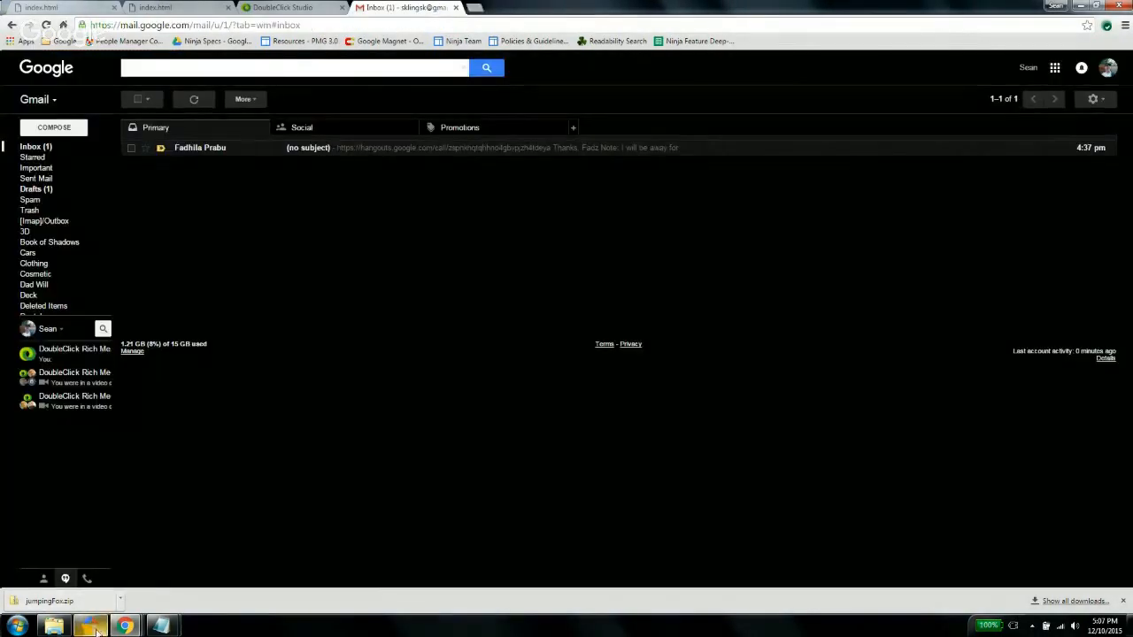
pyautogui.moveTo(90, 625)
pyautogui.click(133, 589)
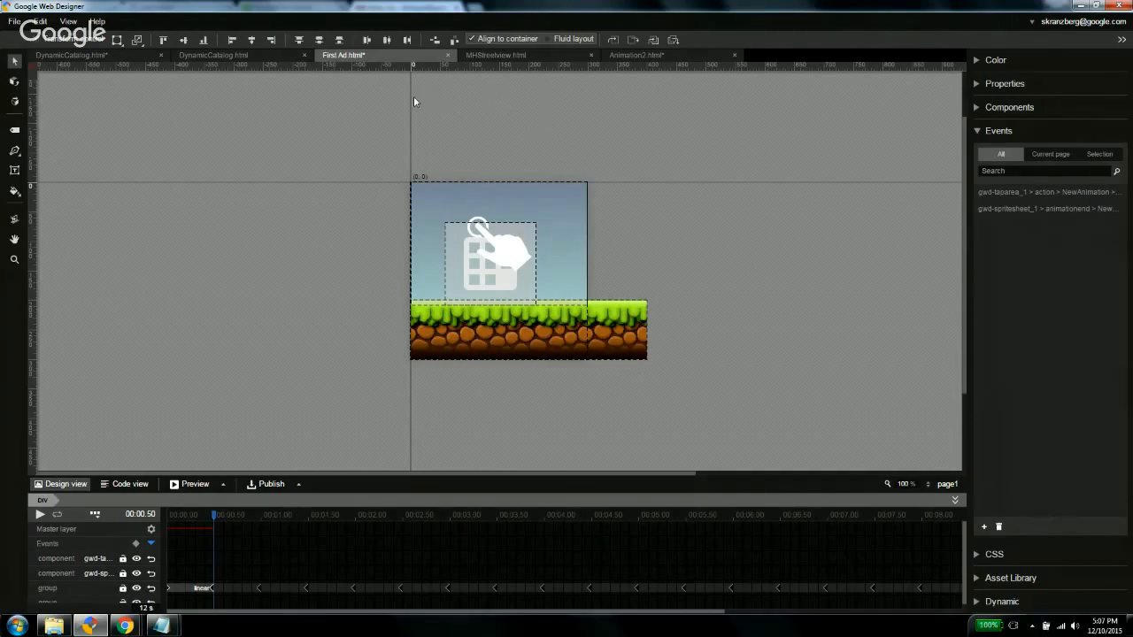
# Bring up the MHStreetview.html document and review its list of pages.
pyautogui.click(498, 56)
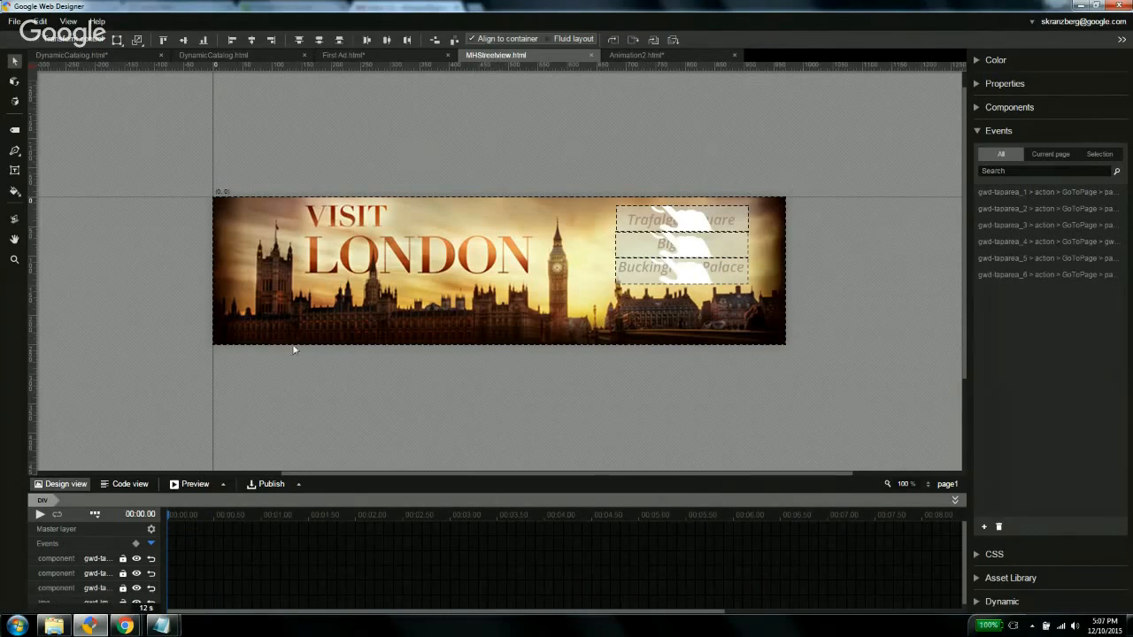
pyautogui.click(941, 486)
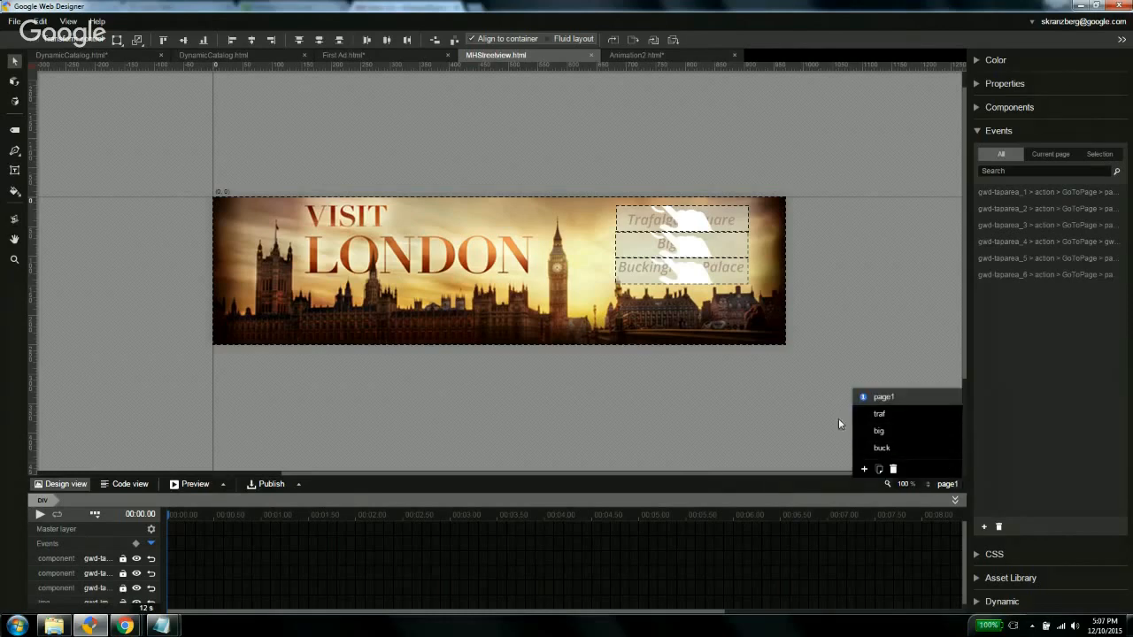
pyautogui.click(754, 398)
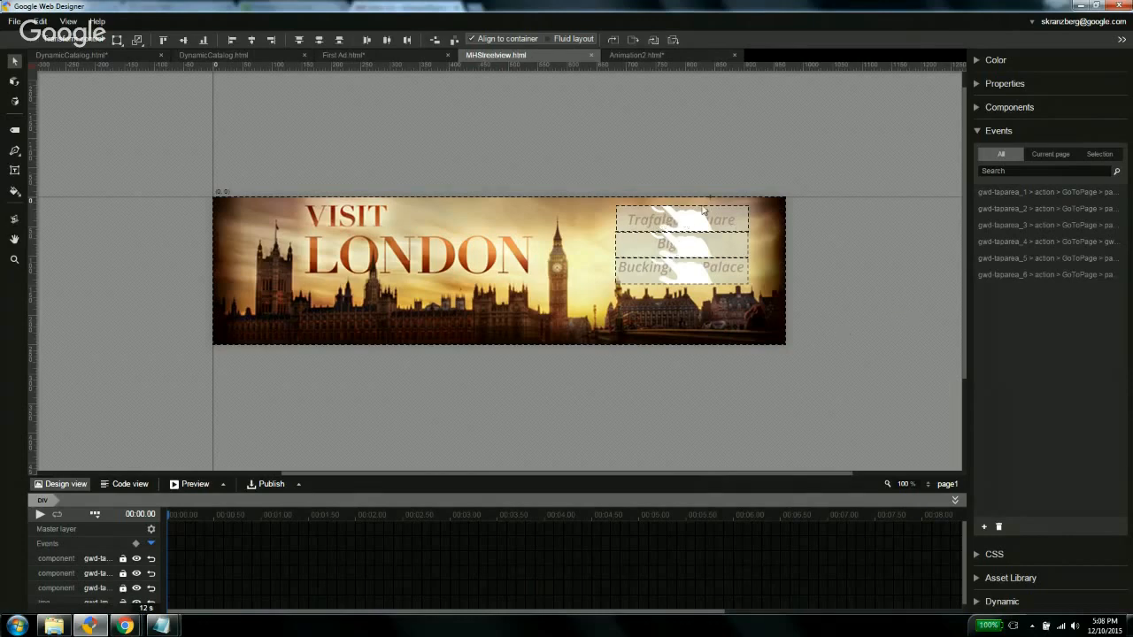
pyautogui.click(941, 484)
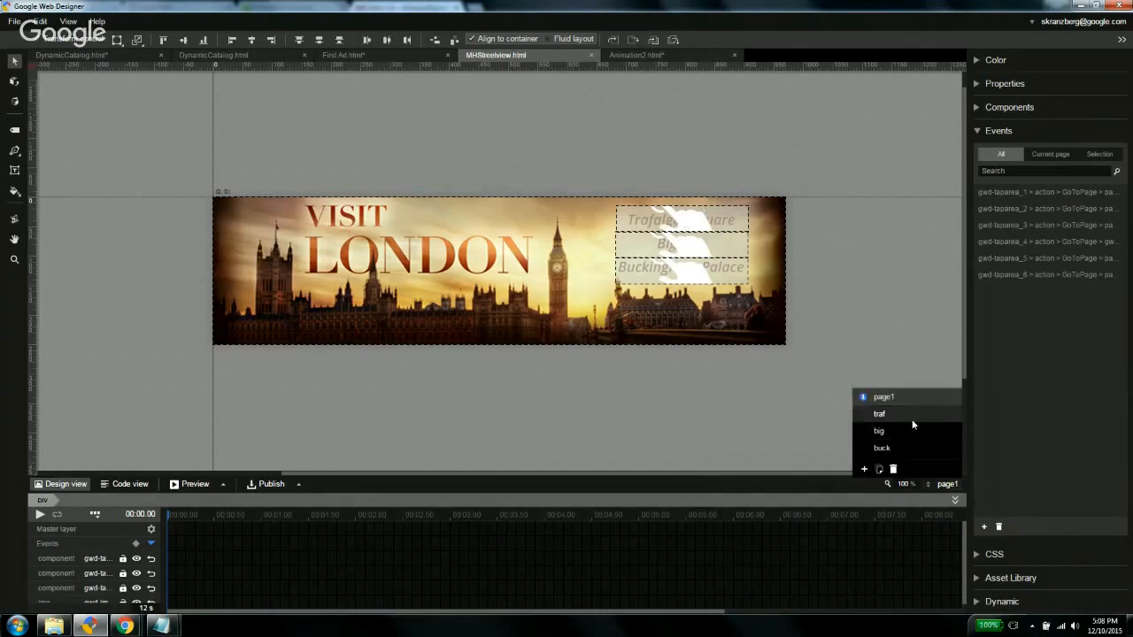
pyautogui.click(668, 385)
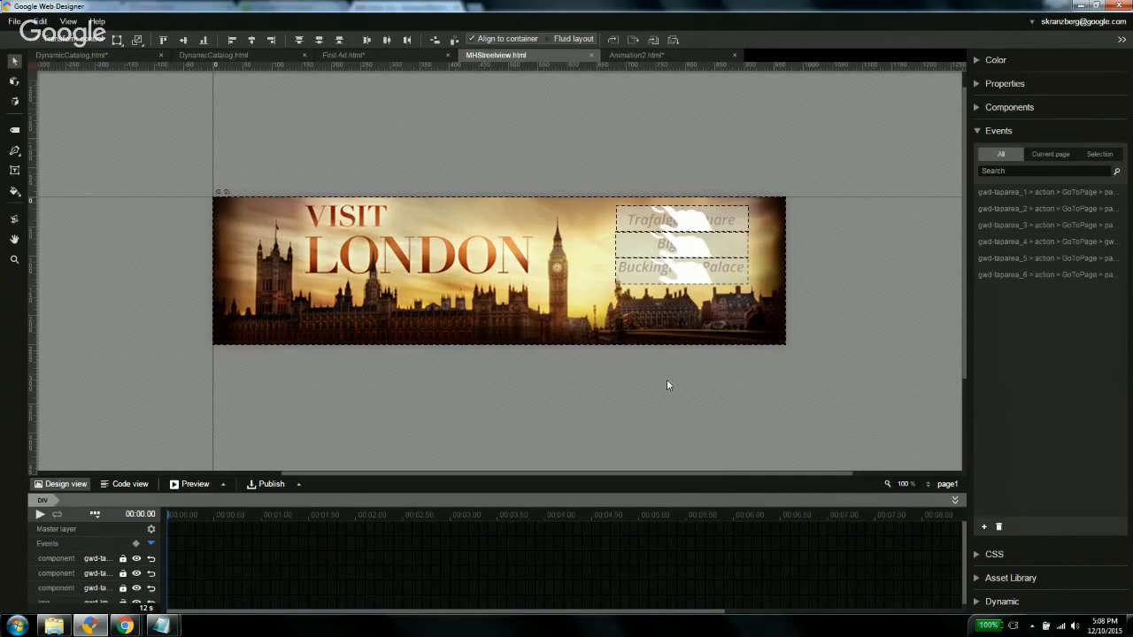
# Preview the Visit London ad in the browser, open Trafalgar square and advance through the following Street View pages.
pyautogui.click(189, 484)
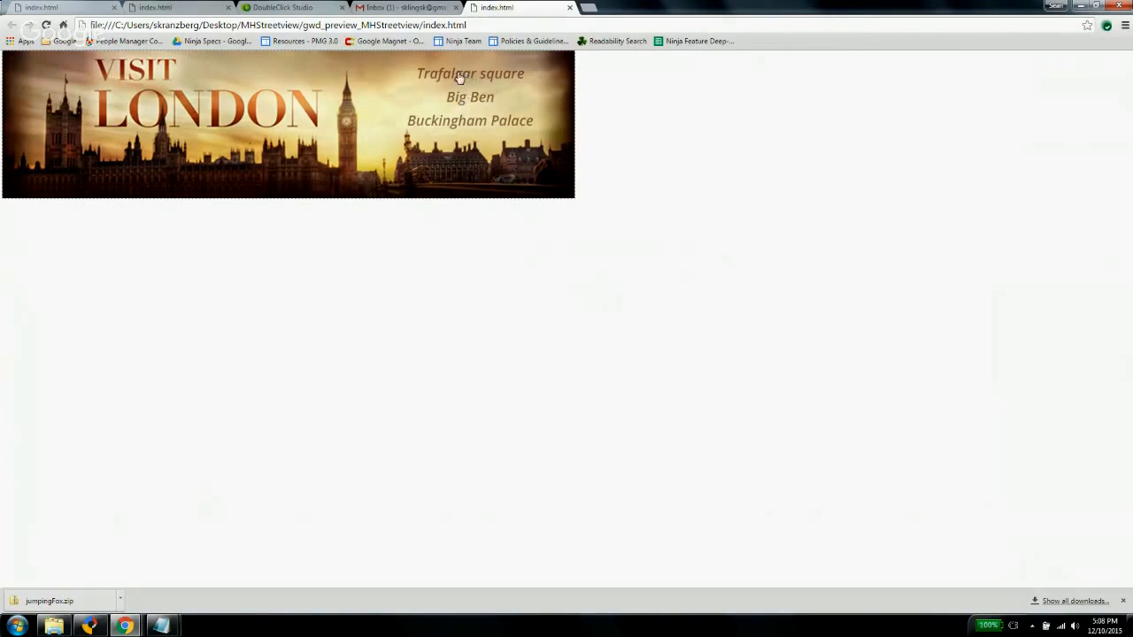
pyautogui.click(458, 75)
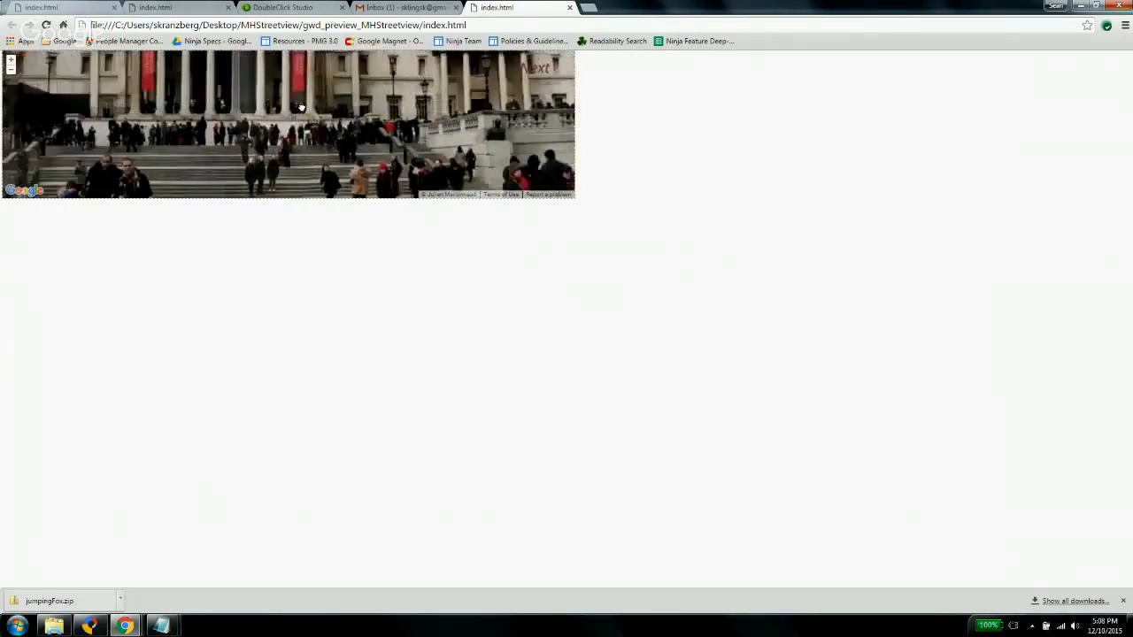
pyautogui.click(538, 72)
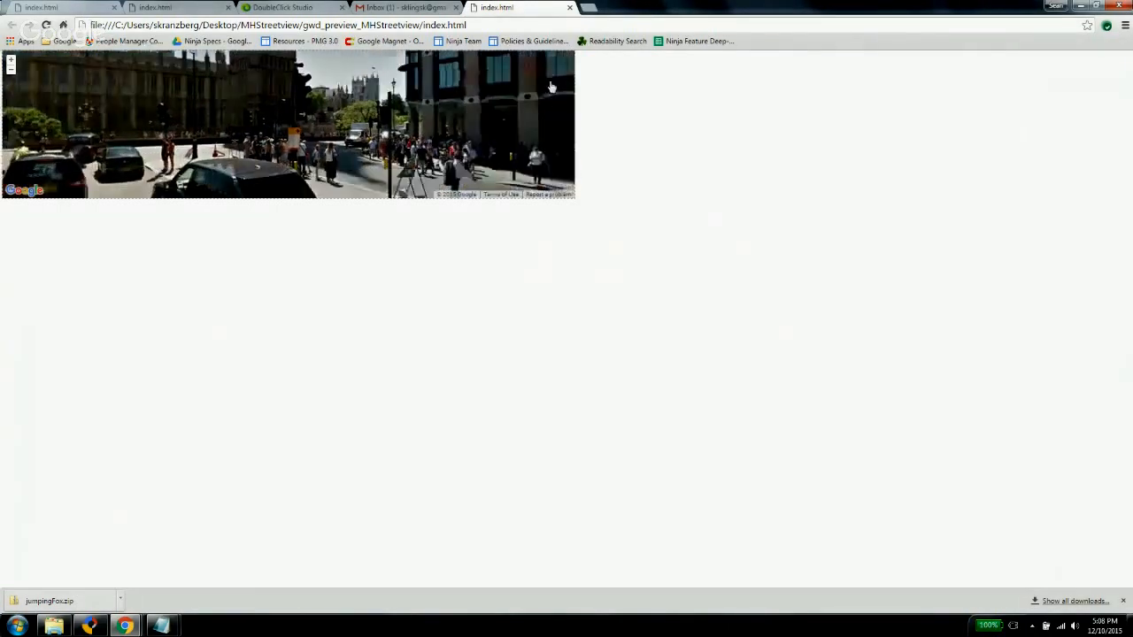
pyautogui.click(536, 72)
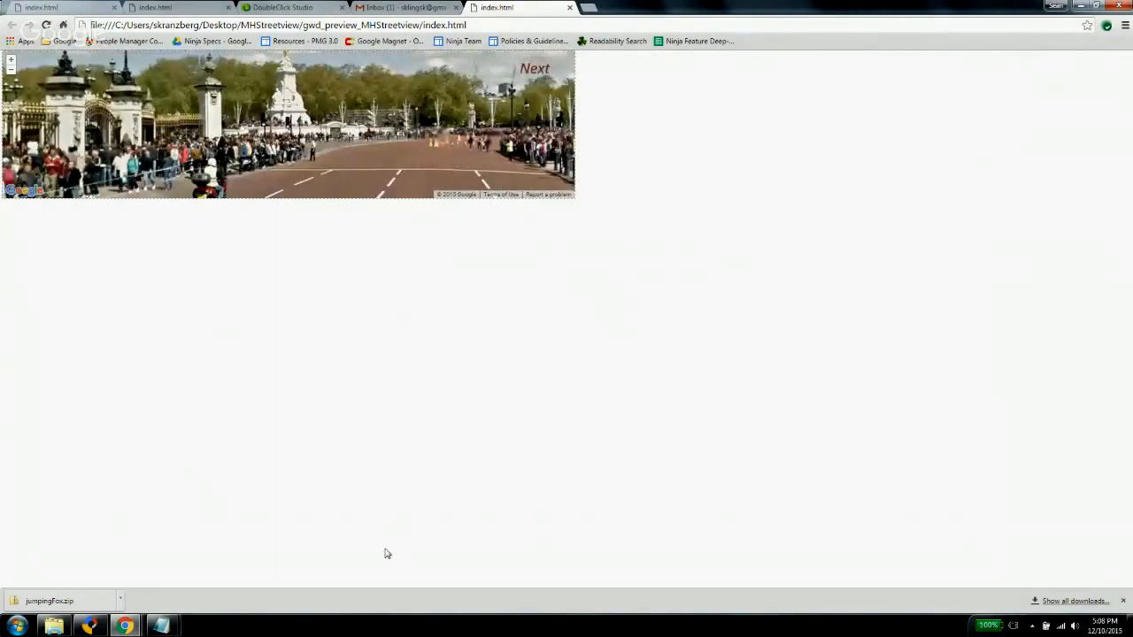
# Switch back to Google Web Designer, go to the traf page and examine its Street View component's properties.
pyautogui.click(89, 626)
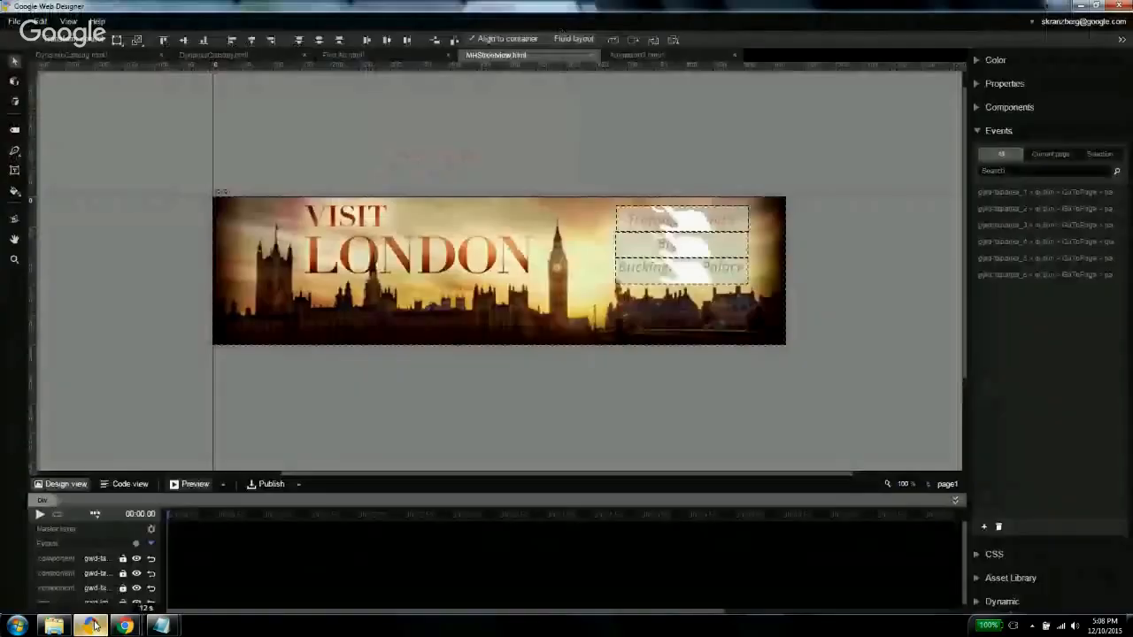
pyautogui.click(942, 484)
pyautogui.click(906, 411)
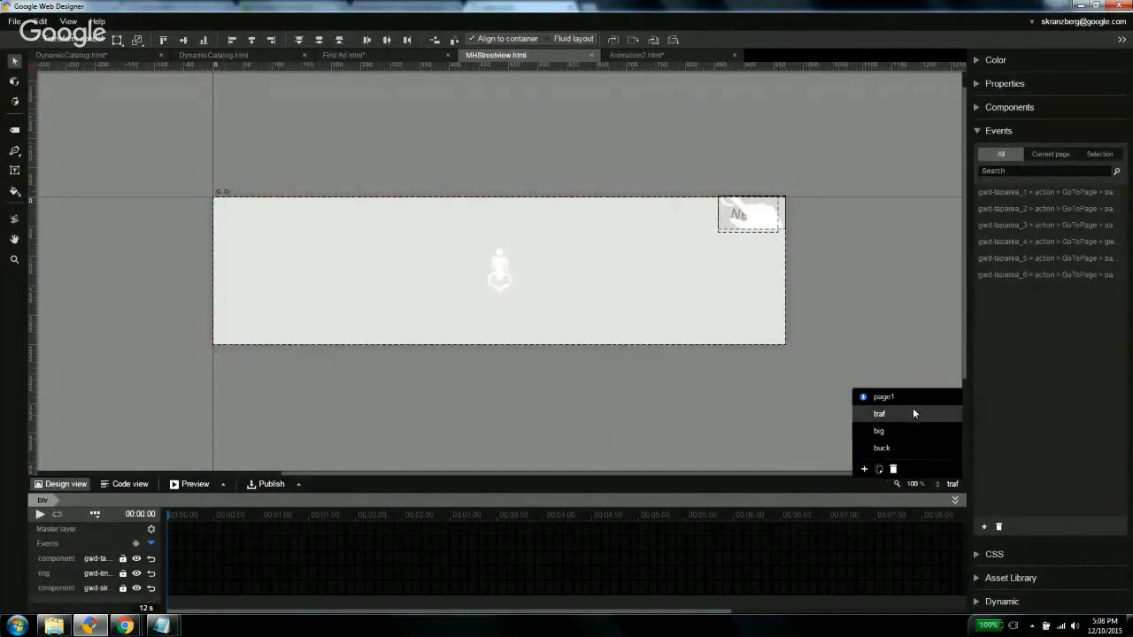
pyautogui.click(546, 239)
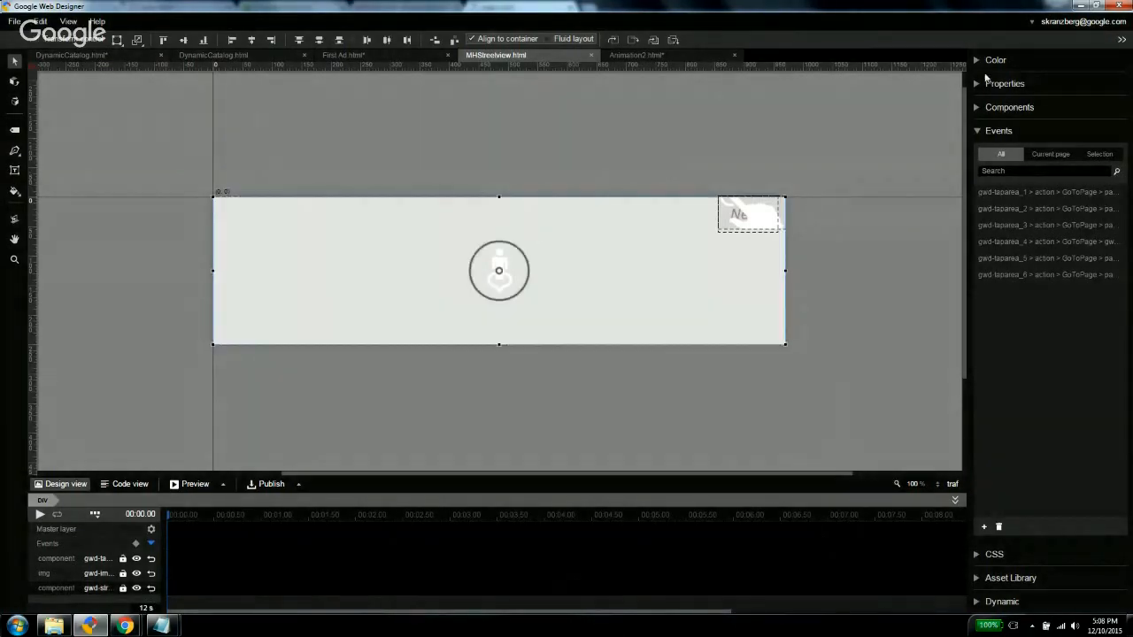
pyautogui.click(977, 85)
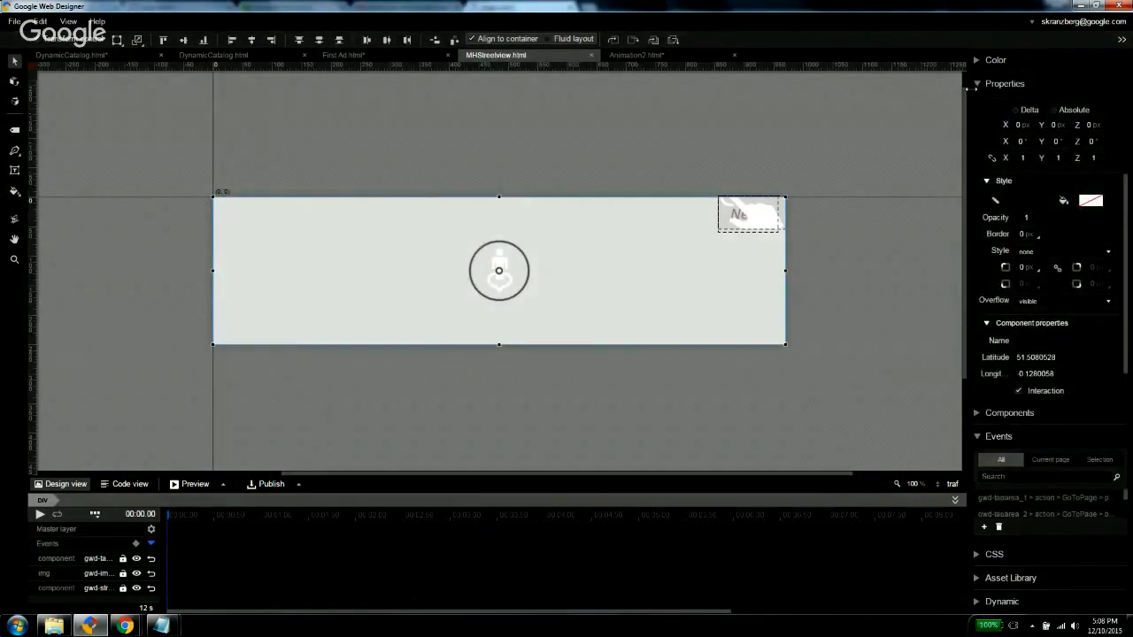
pyautogui.click(978, 84)
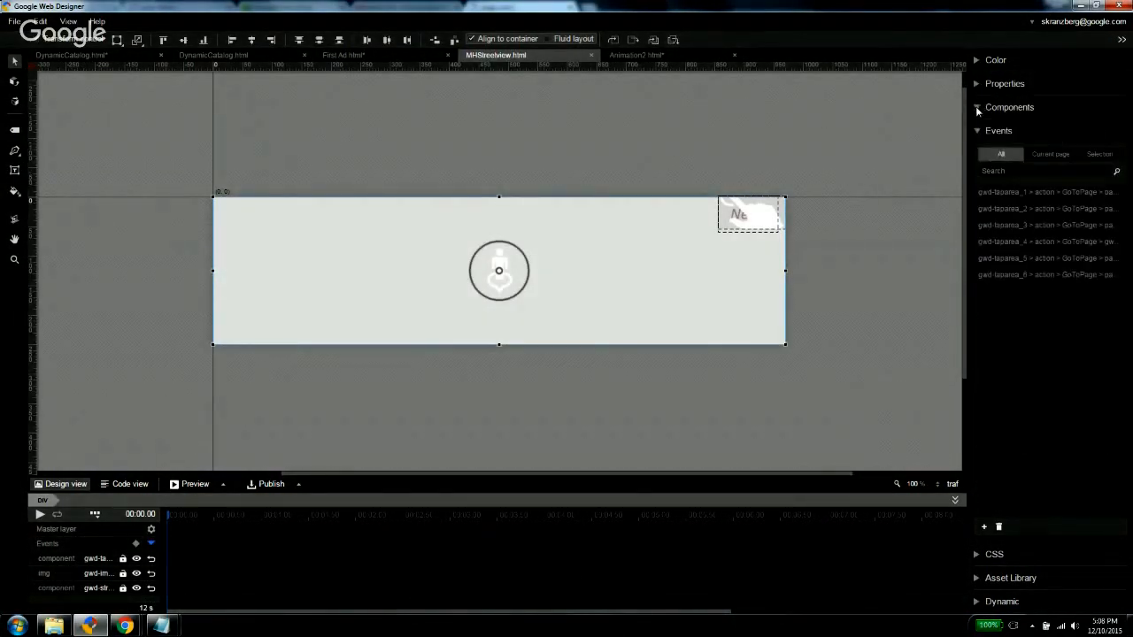
# Look over the available components and examine the selected Street View component's coordinates and advanced settings, cancelling without changes.
pyautogui.click(976, 108)
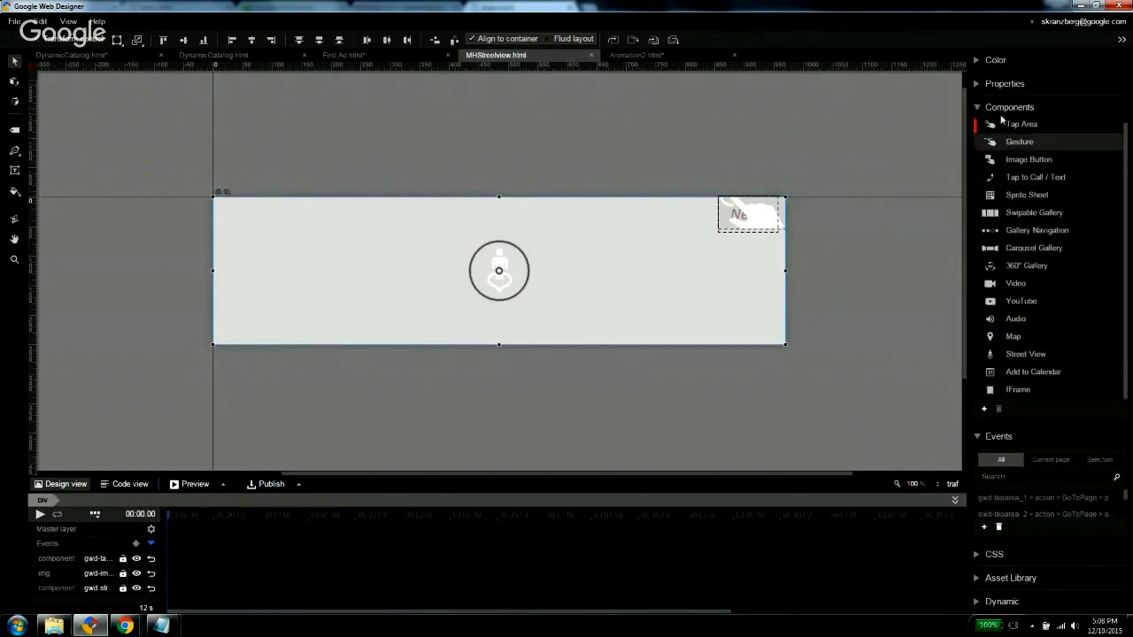
pyautogui.click(977, 108)
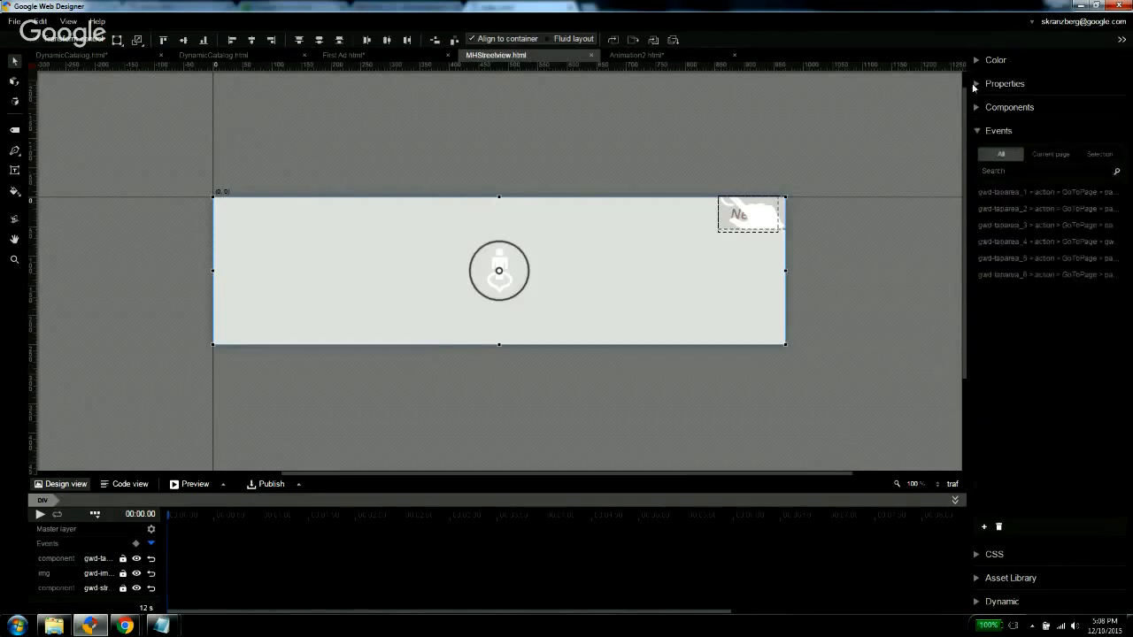
pyautogui.click(976, 83)
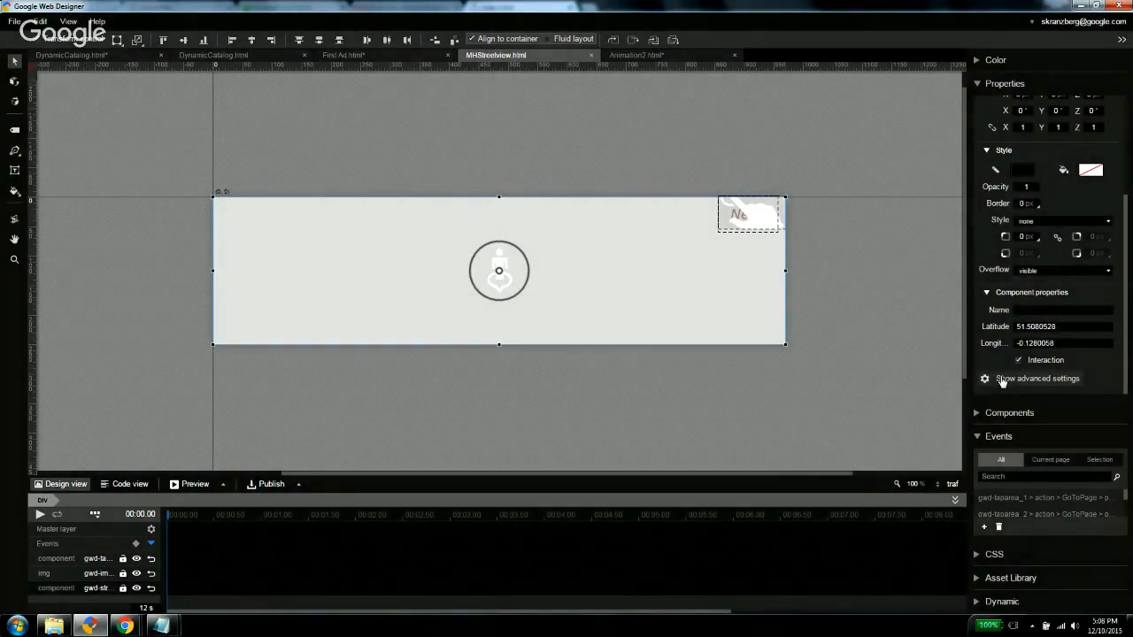
pyautogui.click(1005, 383)
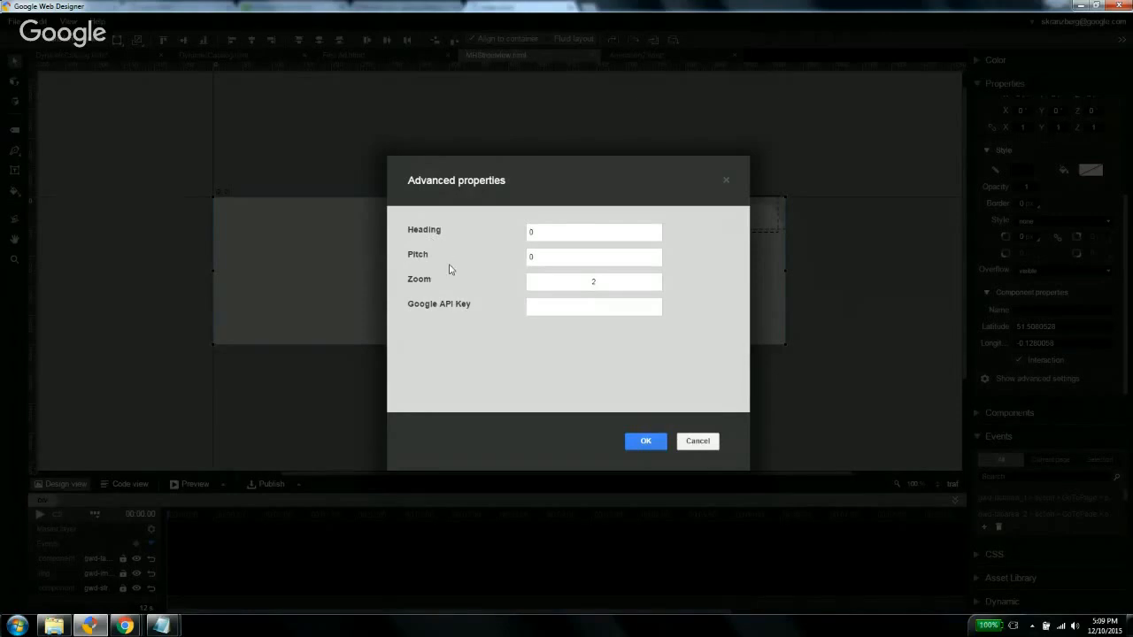
pyautogui.click(698, 442)
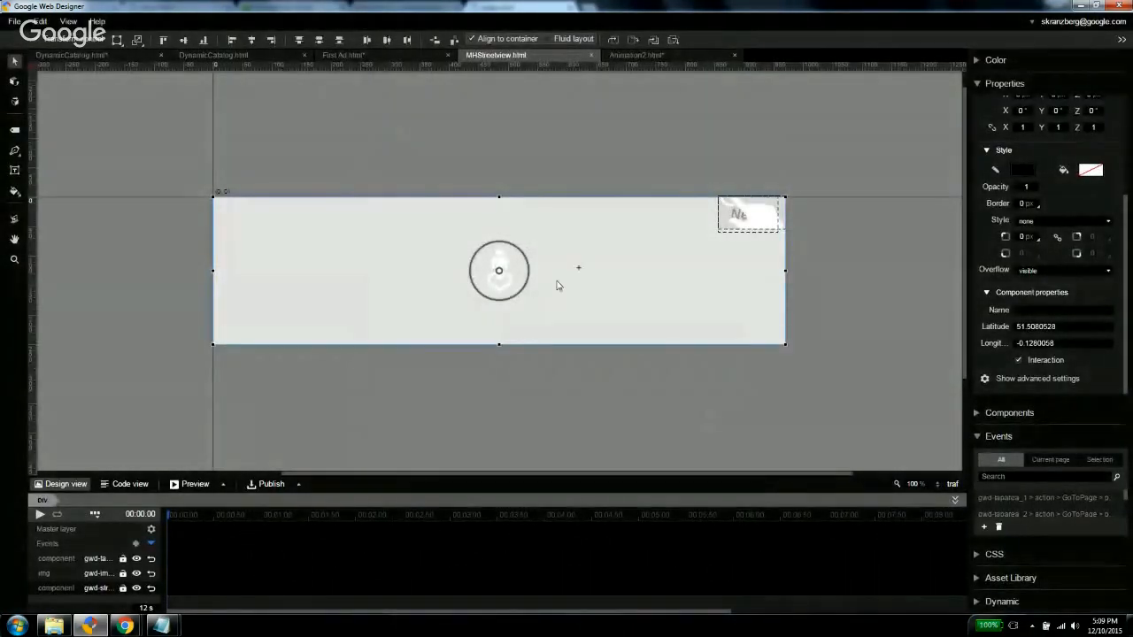
# Go to the buck page and preview the Visit London ad in the browser again.
pyautogui.click(948, 484)
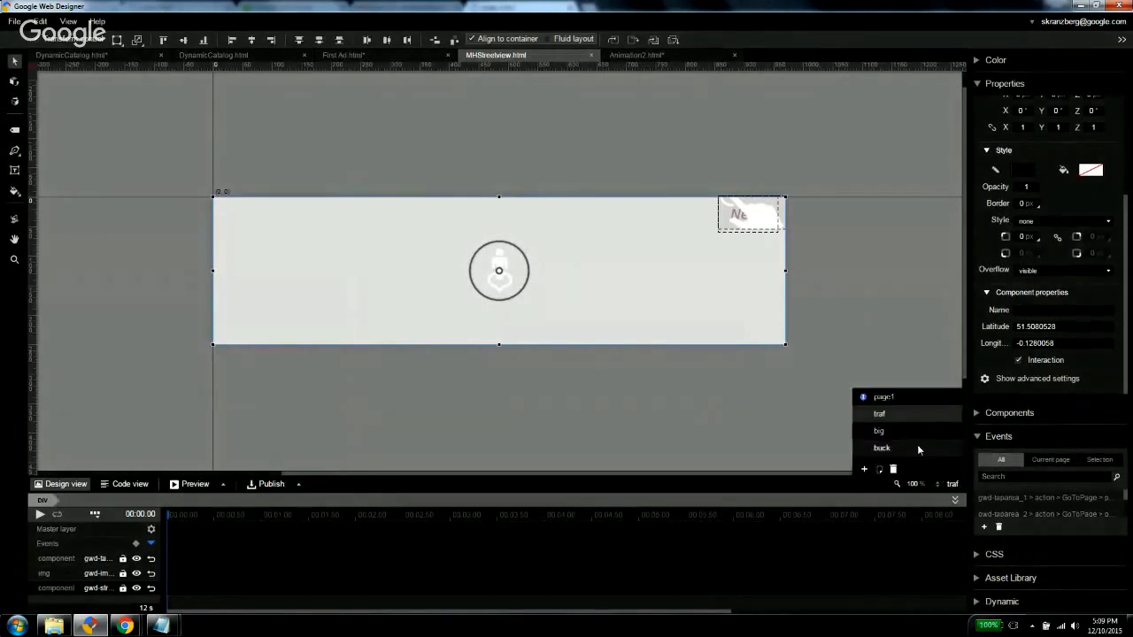
pyautogui.click(917, 447)
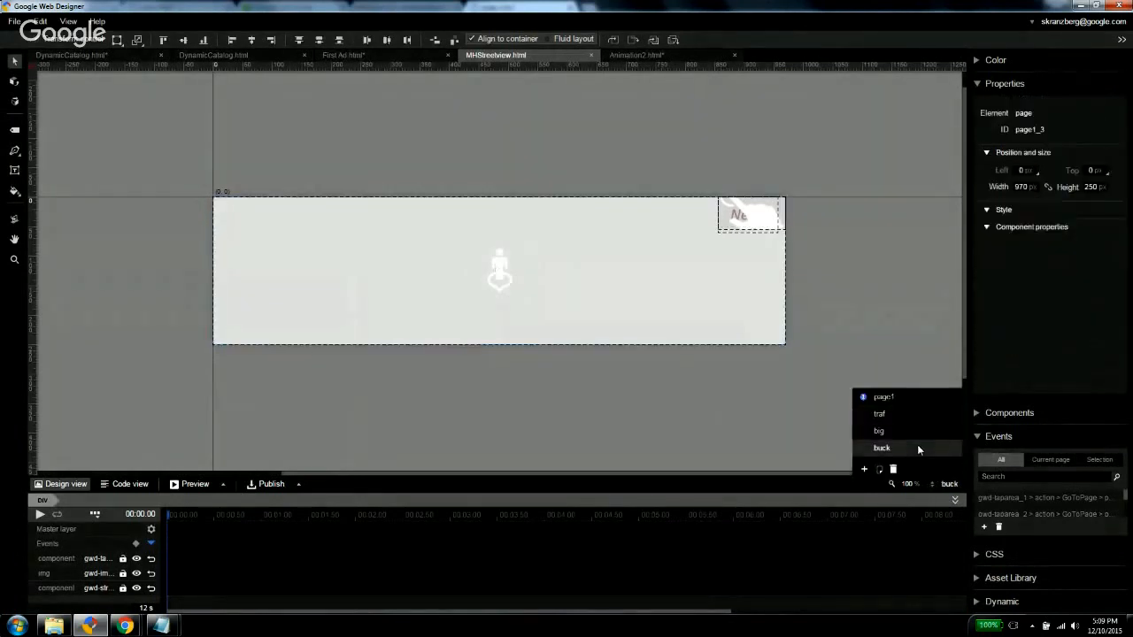
pyautogui.click(186, 483)
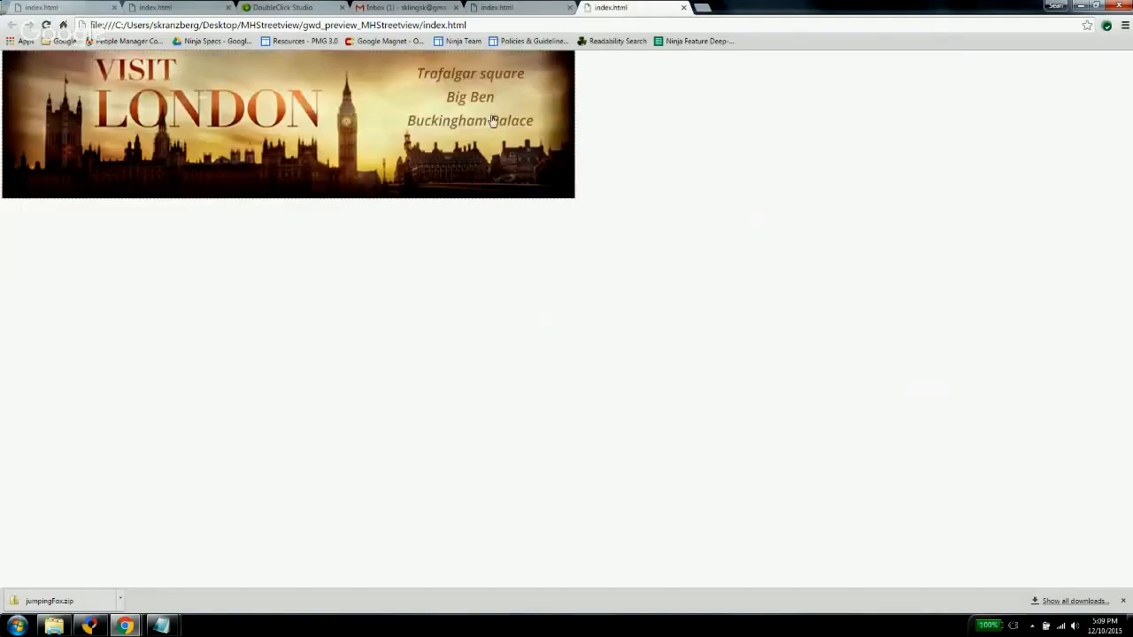
# Open Buckingham Palace in the preview, return to Google Web Designer and set the buck page's Street View heading to 270.
pyautogui.click(493, 120)
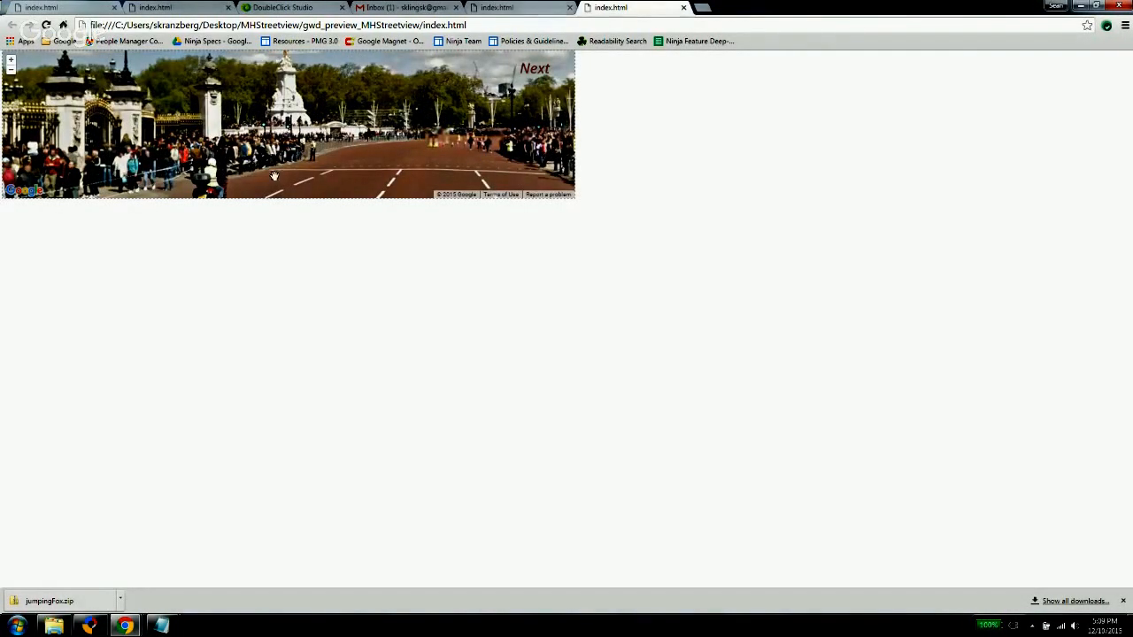
pyautogui.click(90, 625)
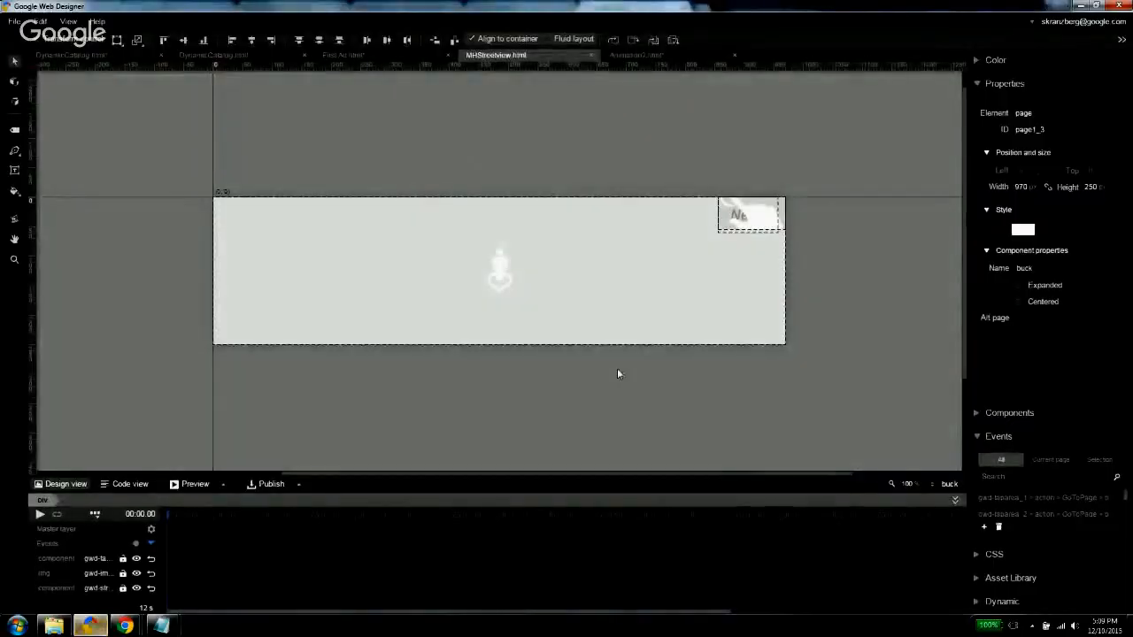
pyautogui.click(682, 323)
pyautogui.scroll(-2, 1009, 371)
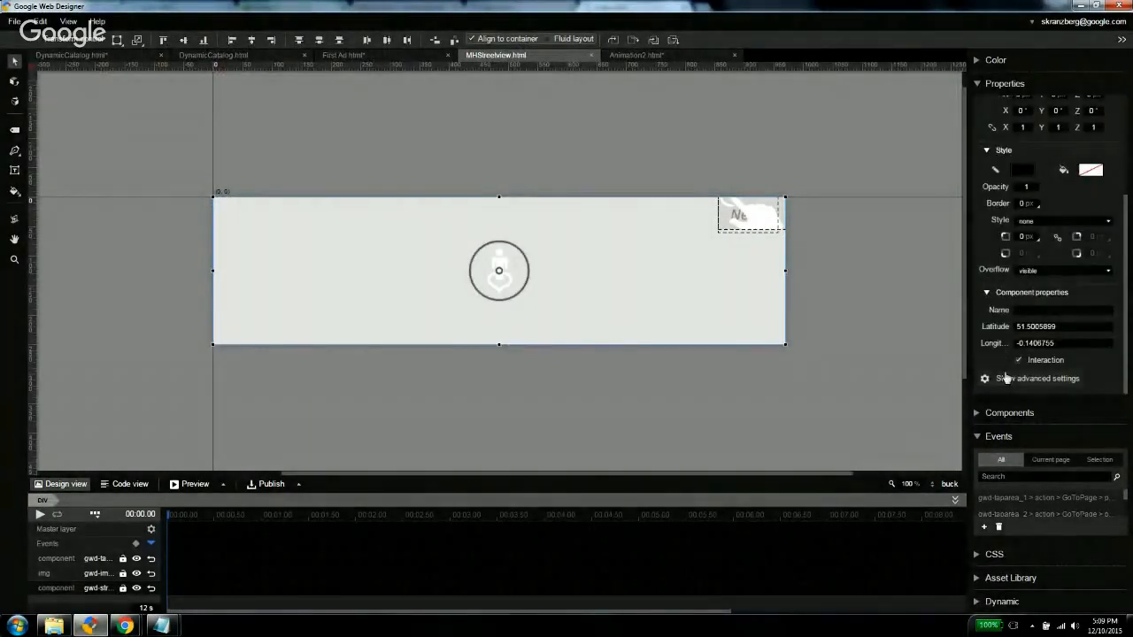
pyautogui.click(1005, 378)
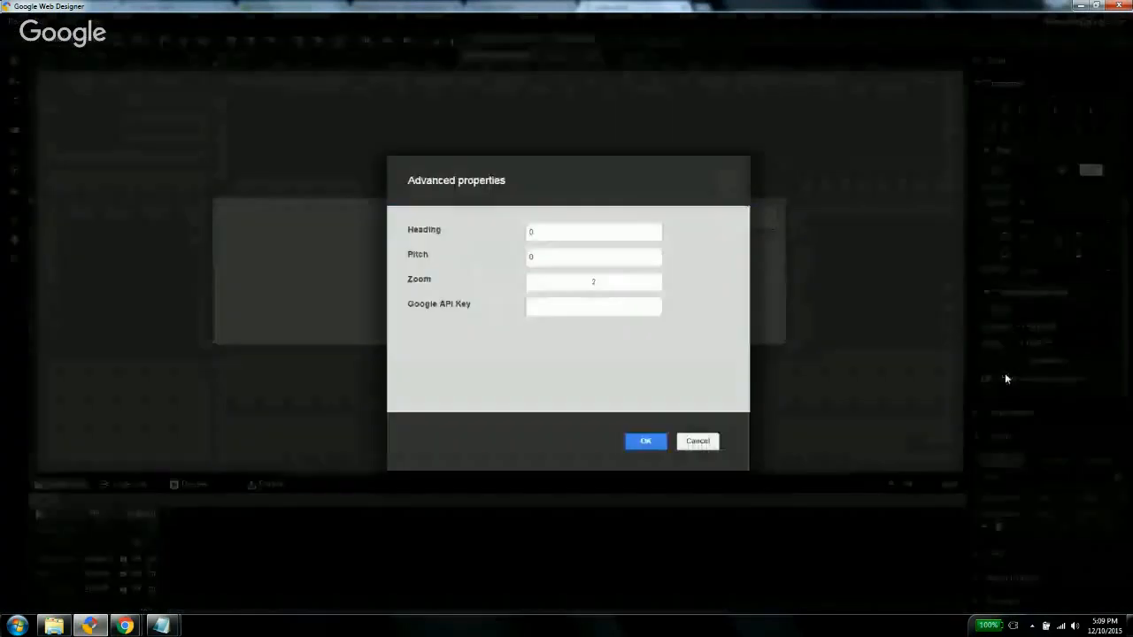
pyautogui.doubleClick(529, 231)
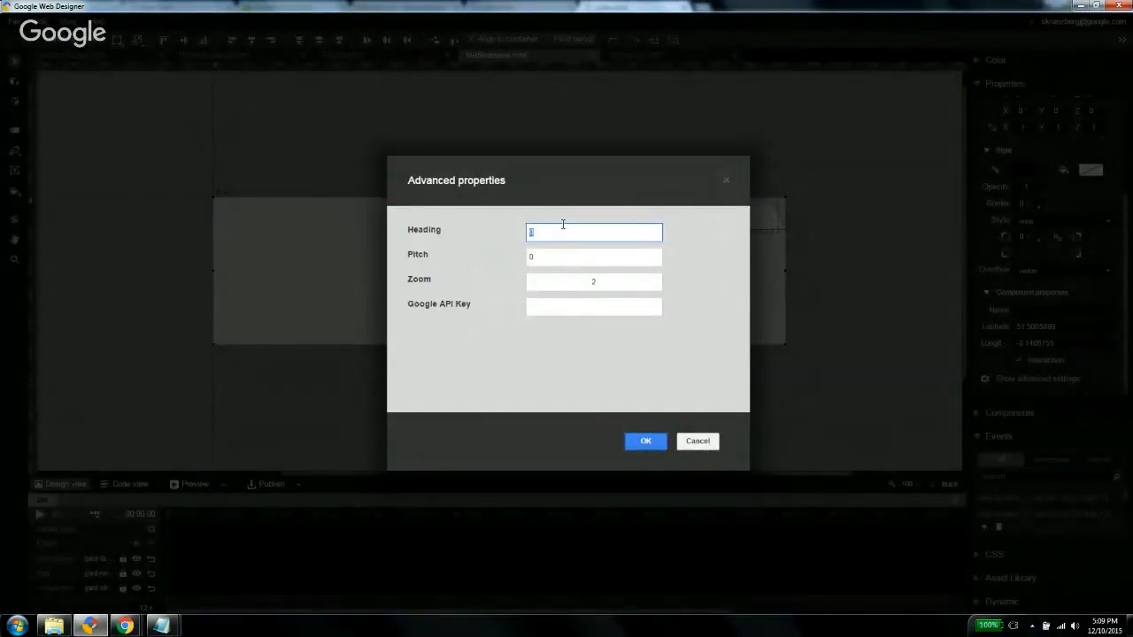
pyautogui.write('27')
pyautogui.click(642, 439)
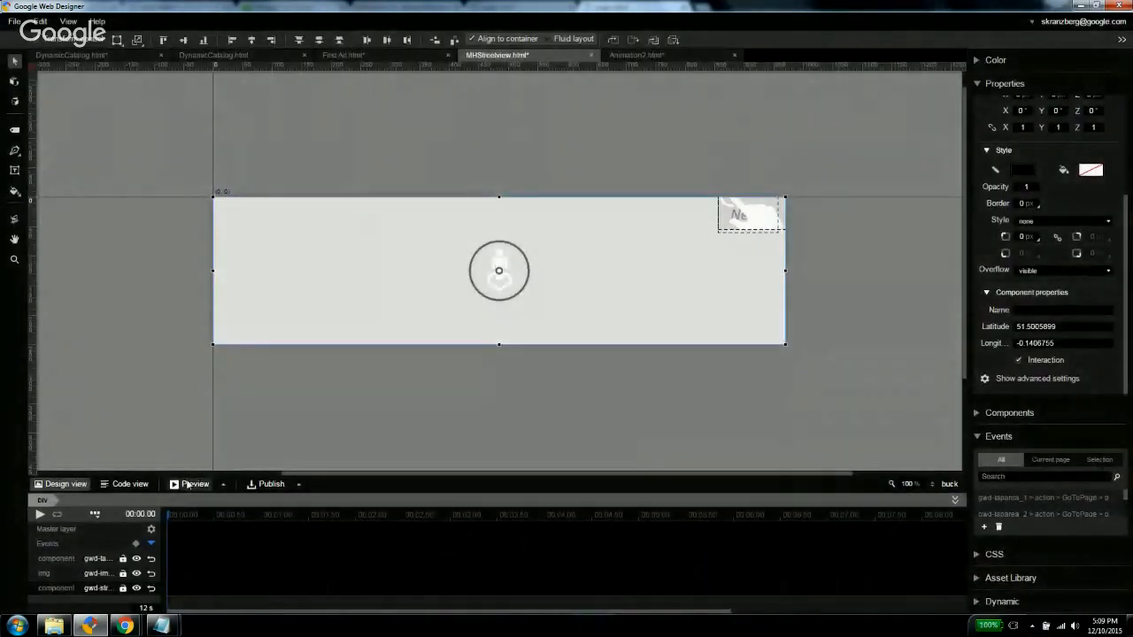
# Preview the buck page in the browser and pan its Street View along the palace facade.
pyautogui.click(188, 486)
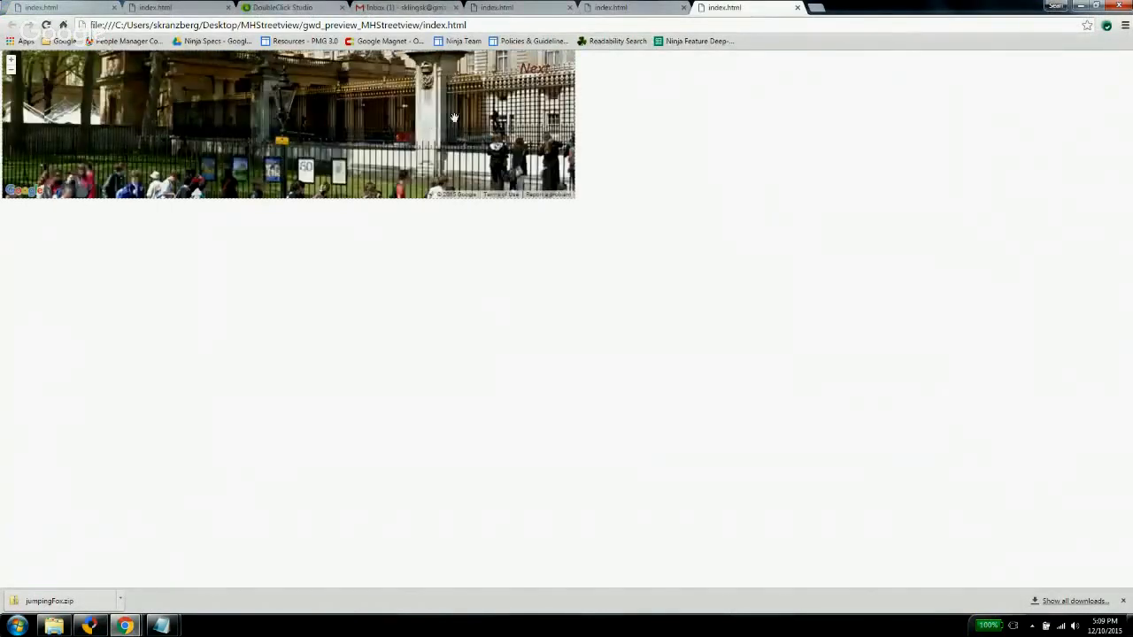
pyautogui.moveTo(447, 120); pyautogui.dragTo(280, 139)
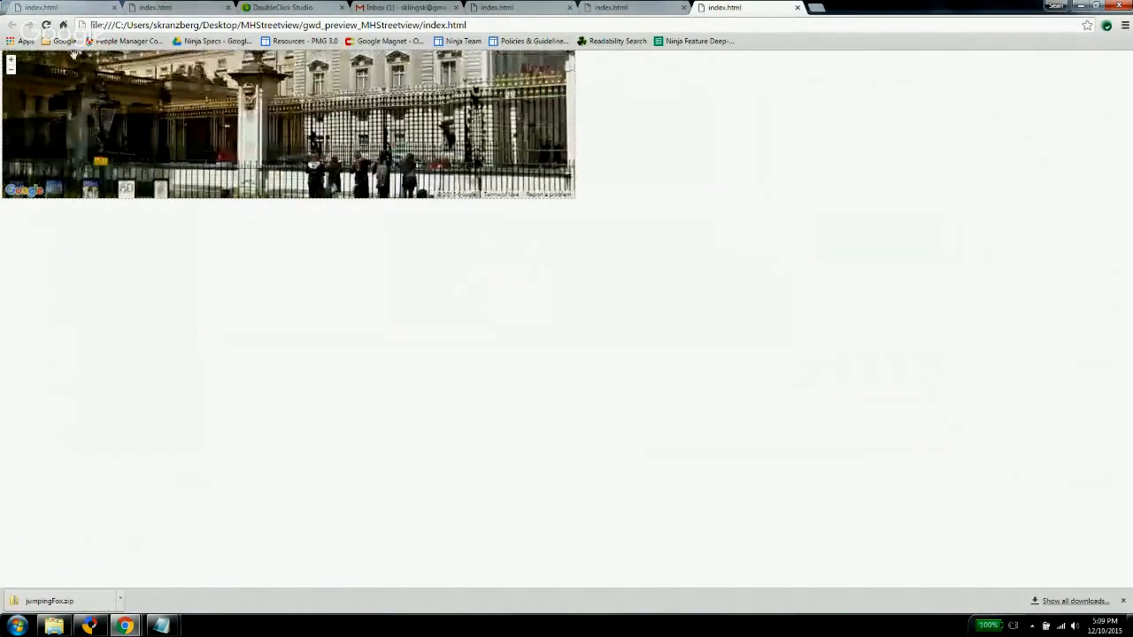
# Return to Google Web Designer and examine the Street View's advanced heading, pitch and zoom properties, cancelling without changes.
pyautogui.moveTo(127, 626)
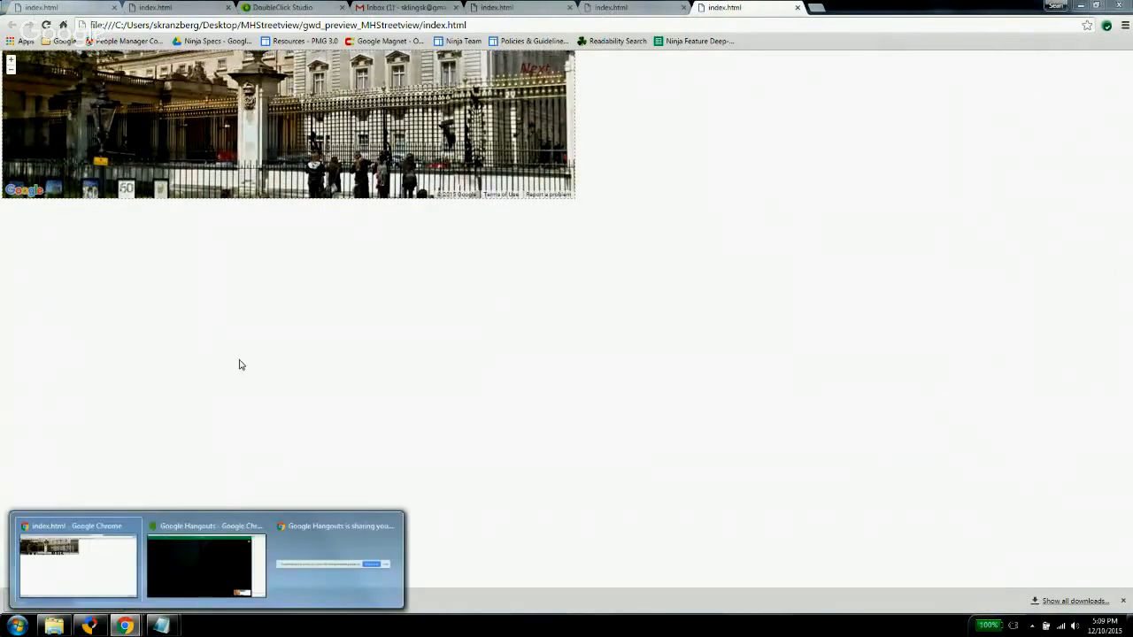
pyautogui.click(89, 626)
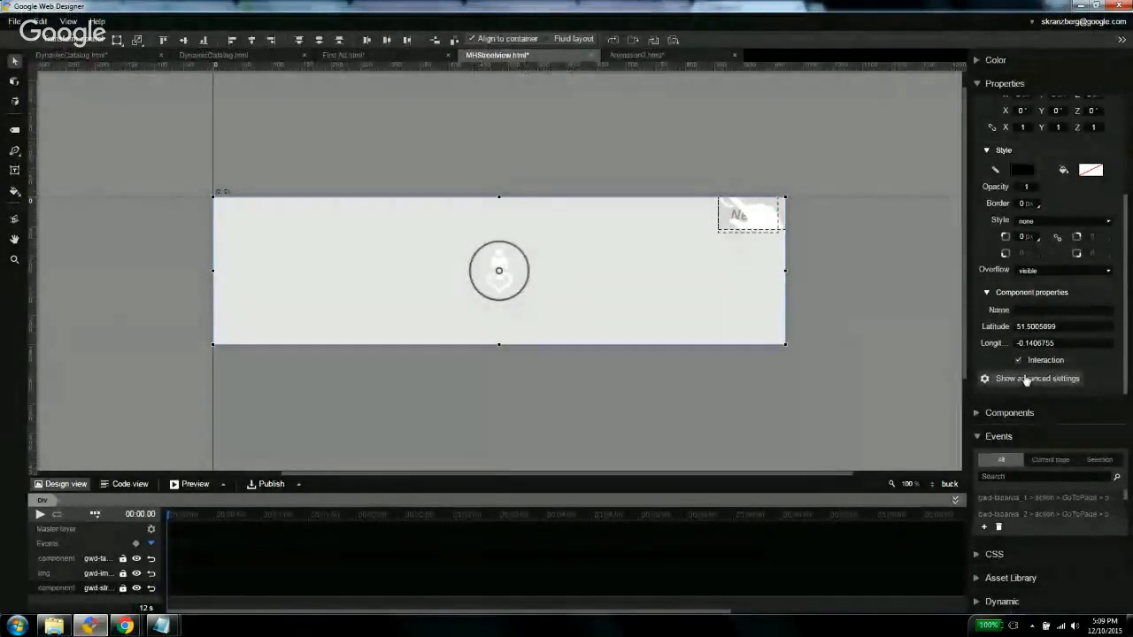
pyautogui.click(1025, 377)
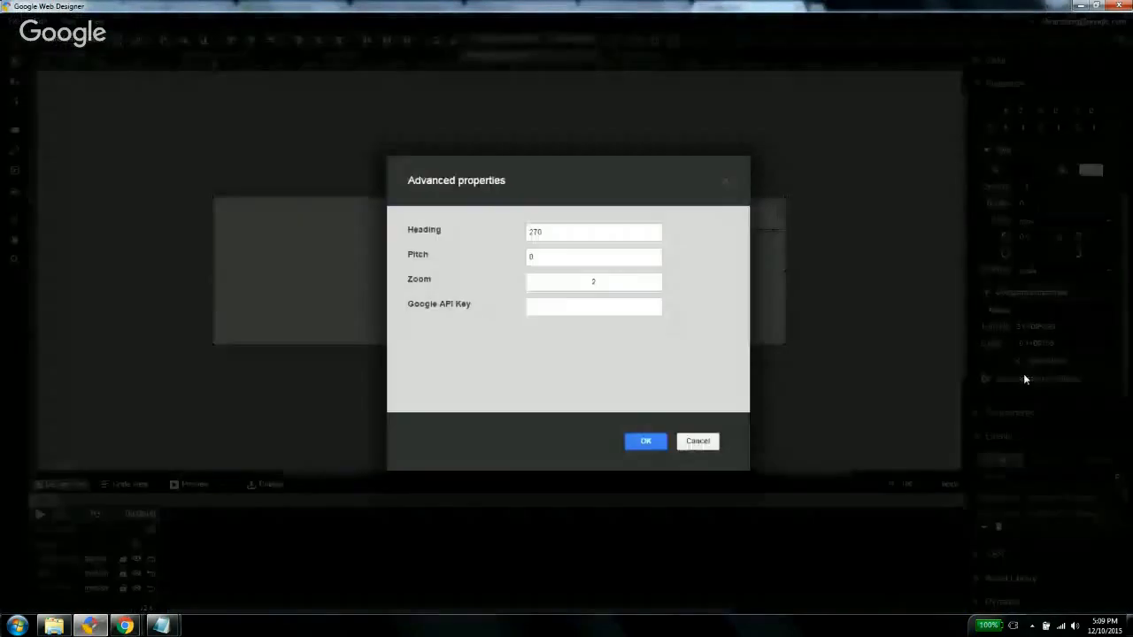
pyautogui.click(418, 257)
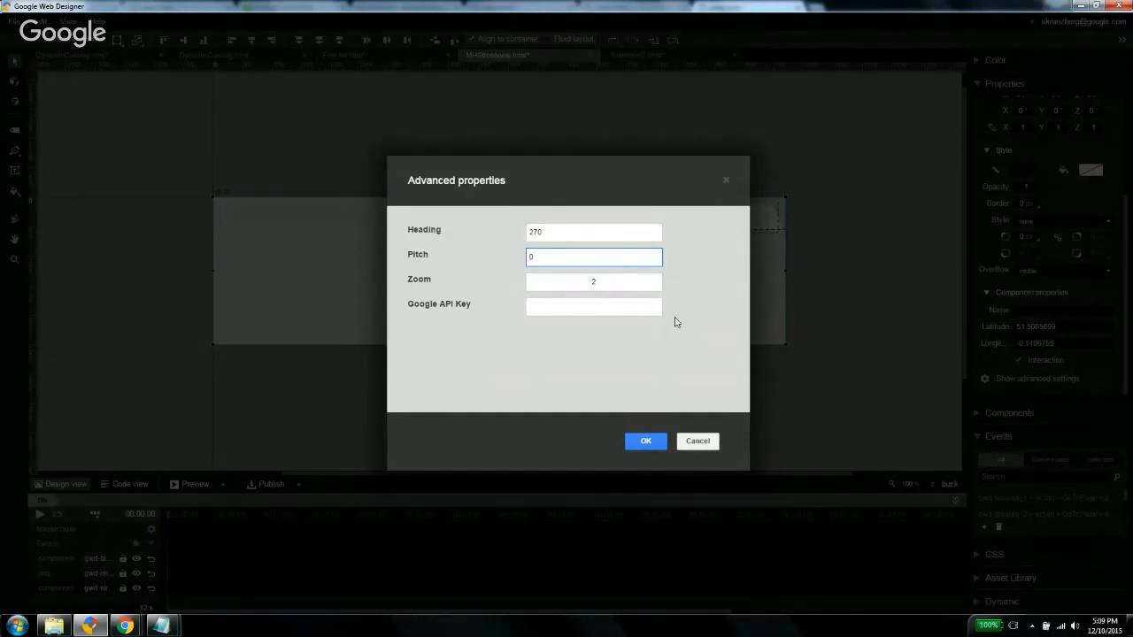
pyautogui.click(697, 443)
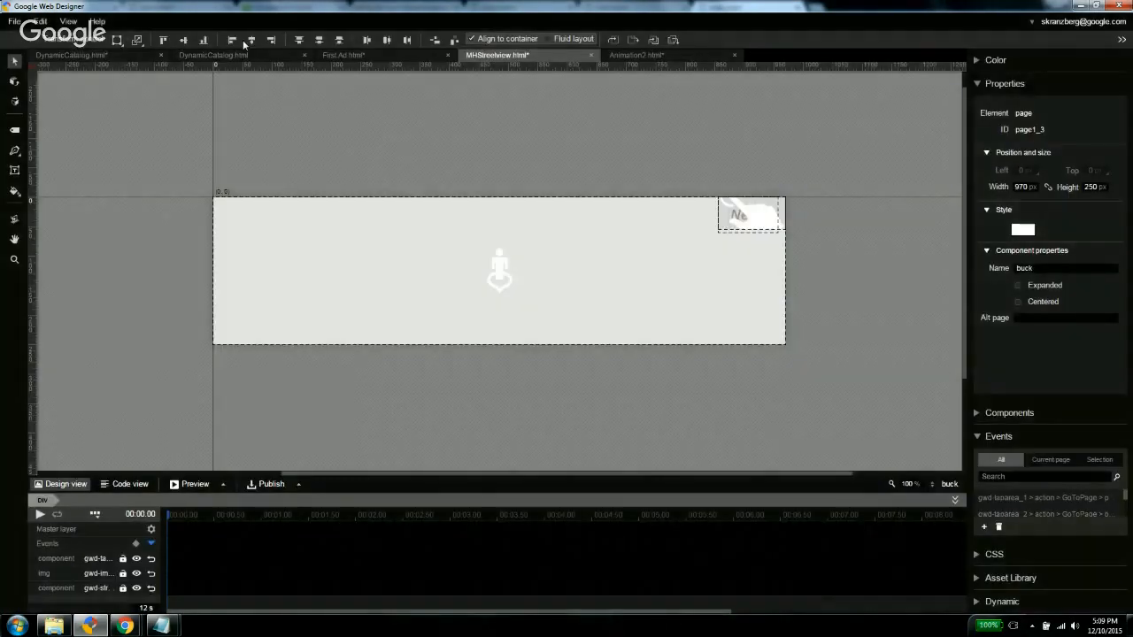
# Create a new file named lightbox123 from the GDN-Lightbox-300x250 expandable template in the template gallery.
pyautogui.click(15, 20)
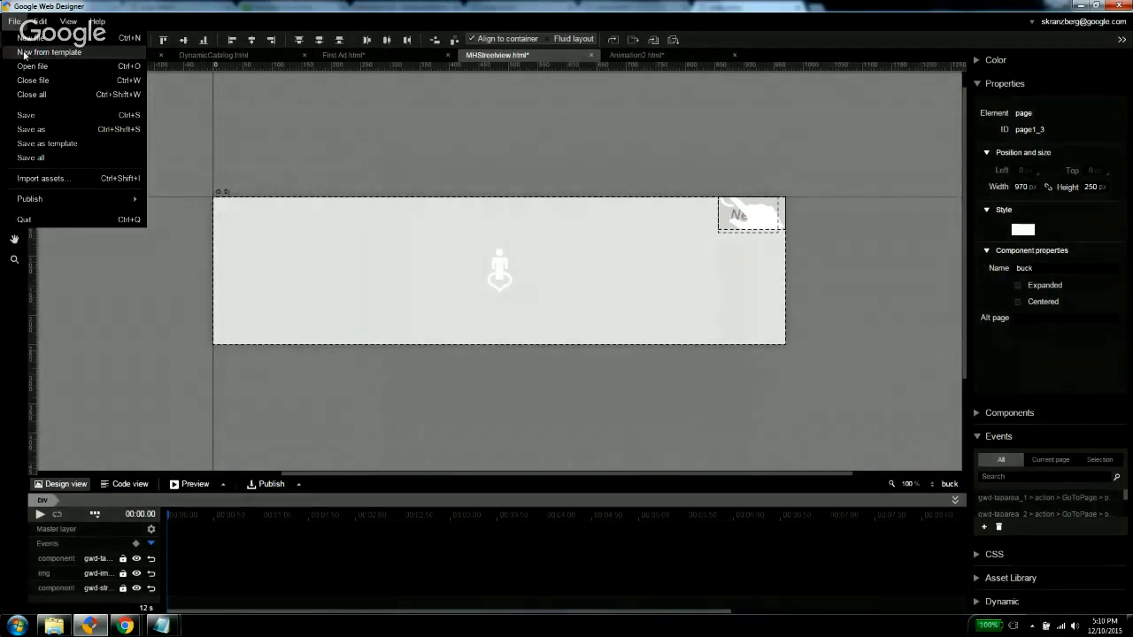
pyautogui.click(23, 55)
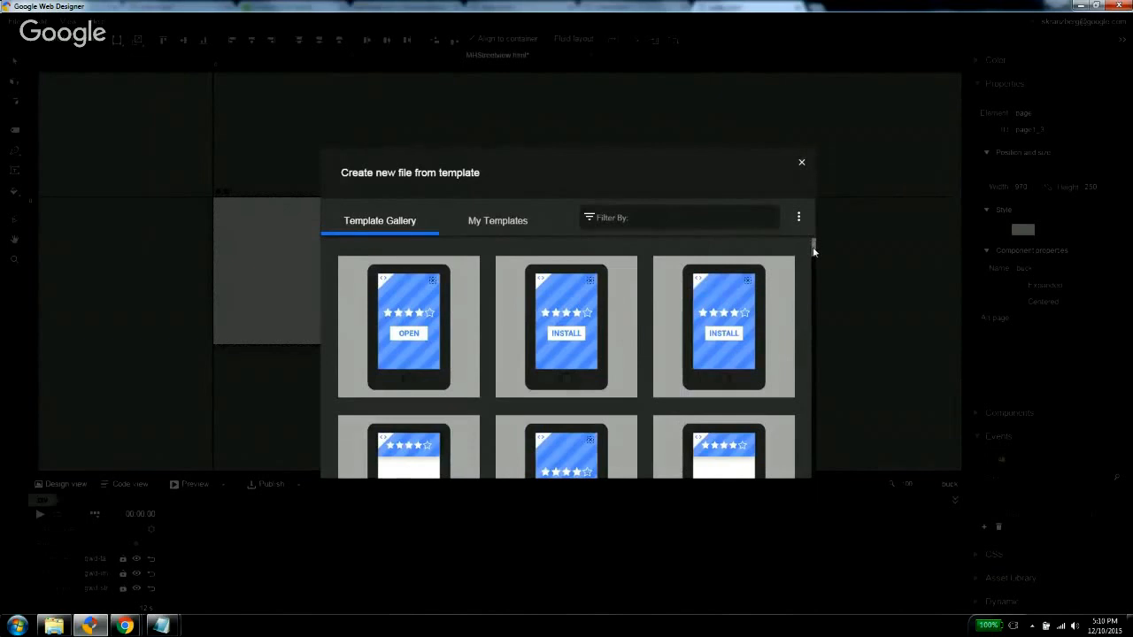
pyautogui.moveTo(812, 246); pyautogui.dragTo(809, 346)
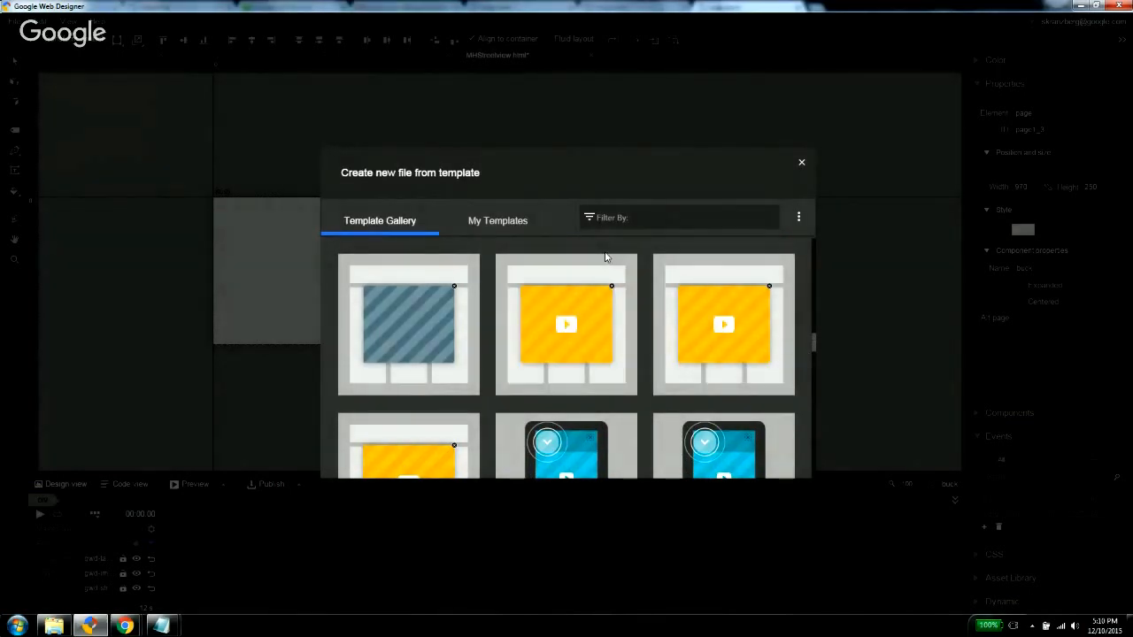
pyautogui.moveTo(603, 263)
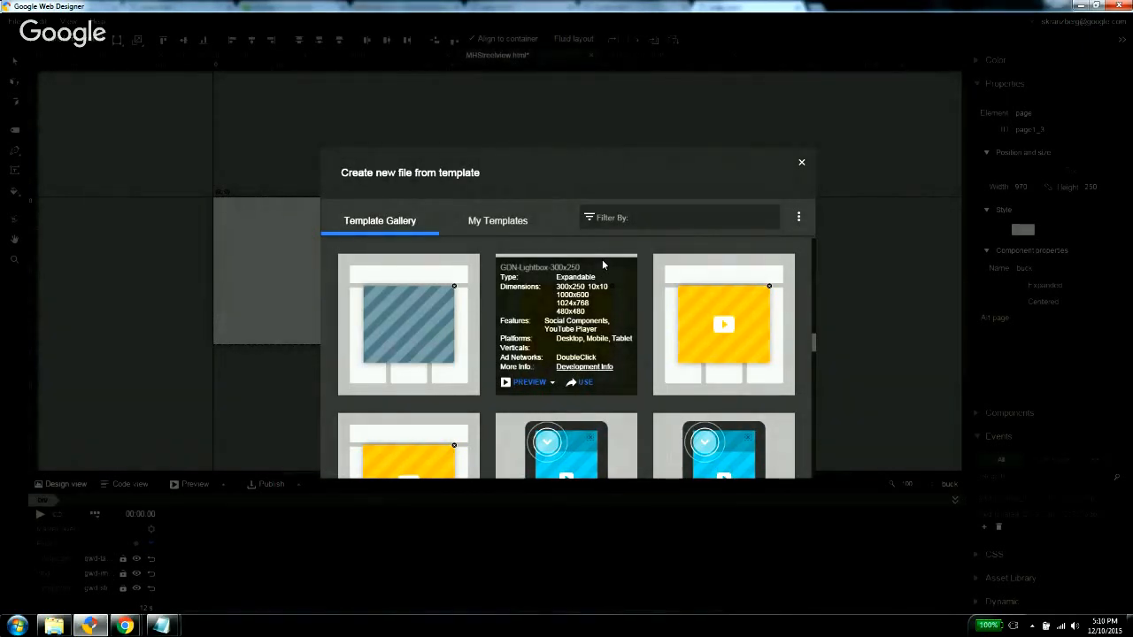
pyautogui.click(582, 382)
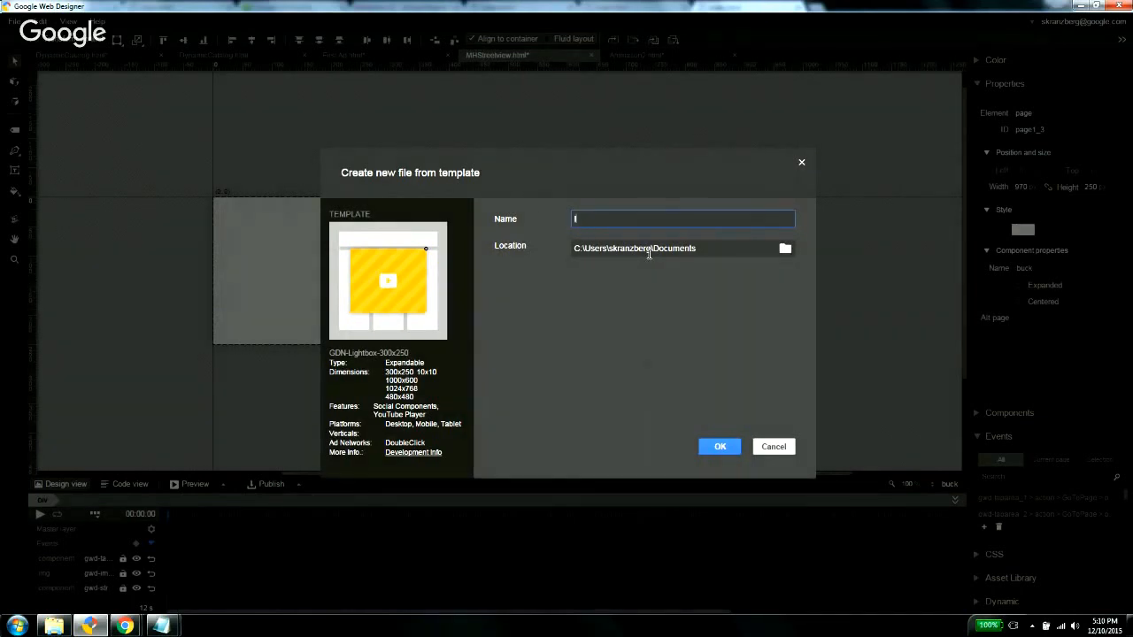
pyautogui.write('lightbox123')
pyautogui.click(719, 446)
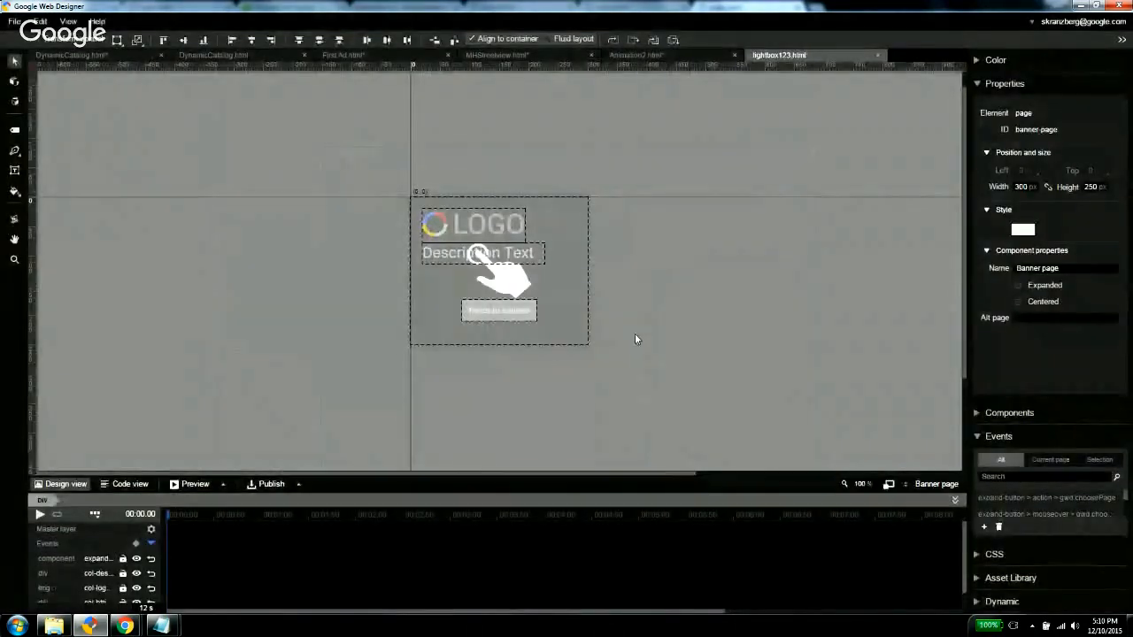
# Look over the lightbox ad's page list and examine its desktop and mobile expanded pages.
pyautogui.click(931, 485)
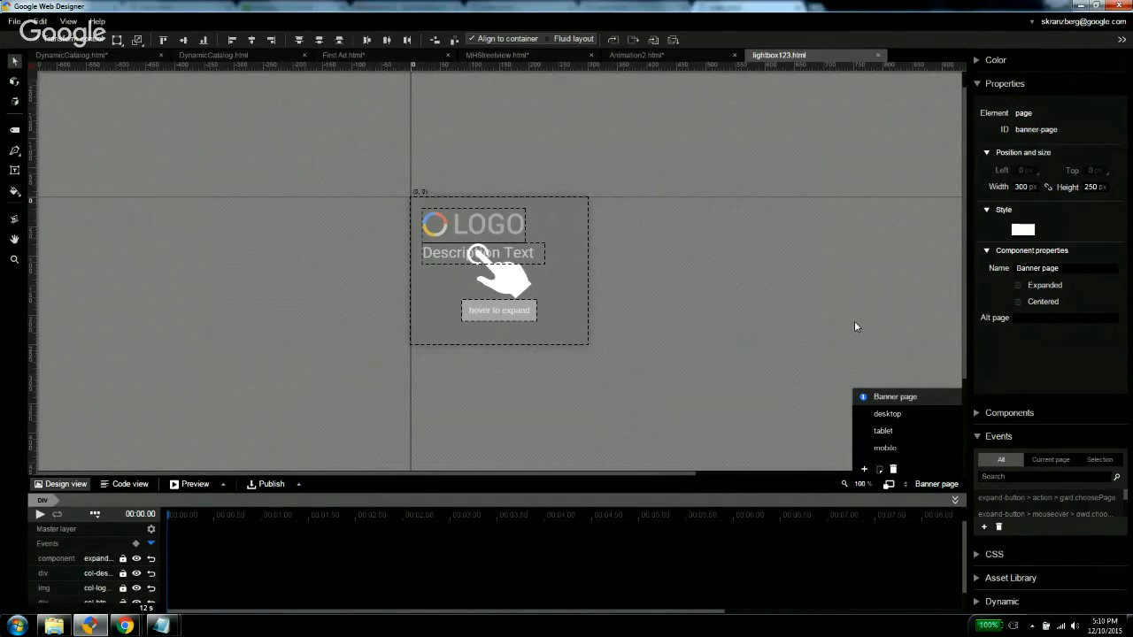
pyautogui.click(878, 415)
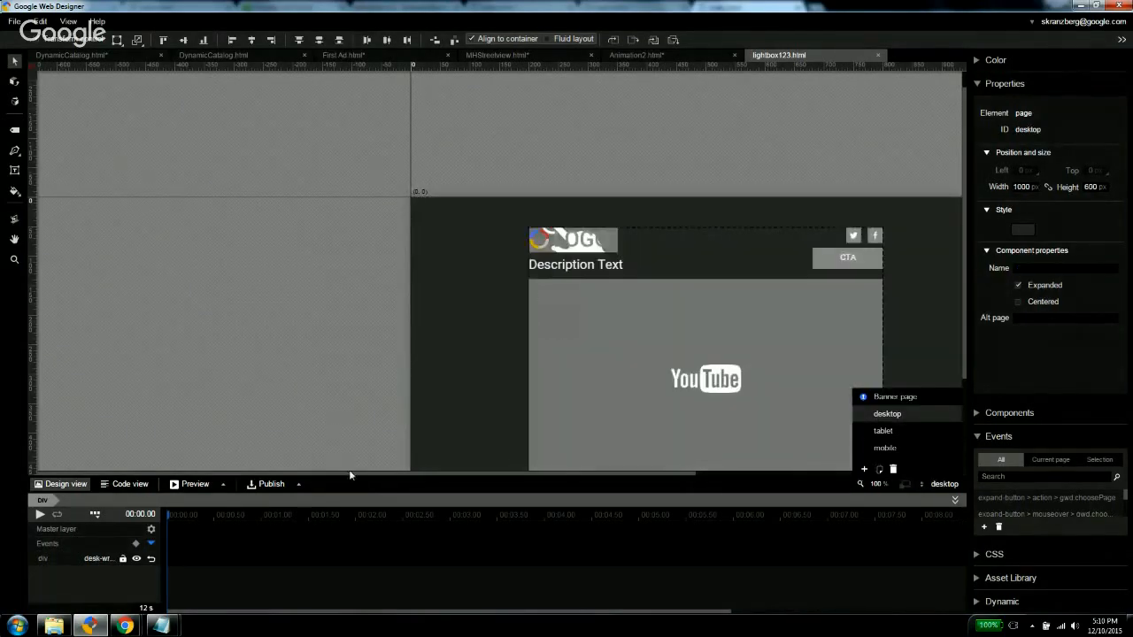
pyautogui.moveTo(354, 473); pyautogui.dragTo(420, 473)
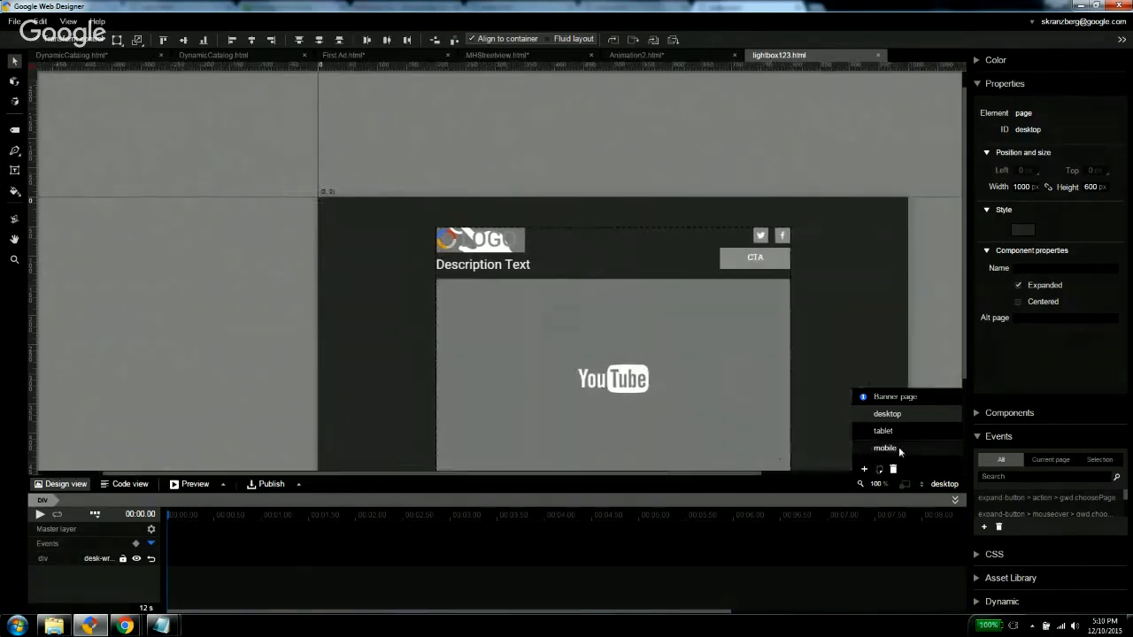
pyautogui.click(897, 448)
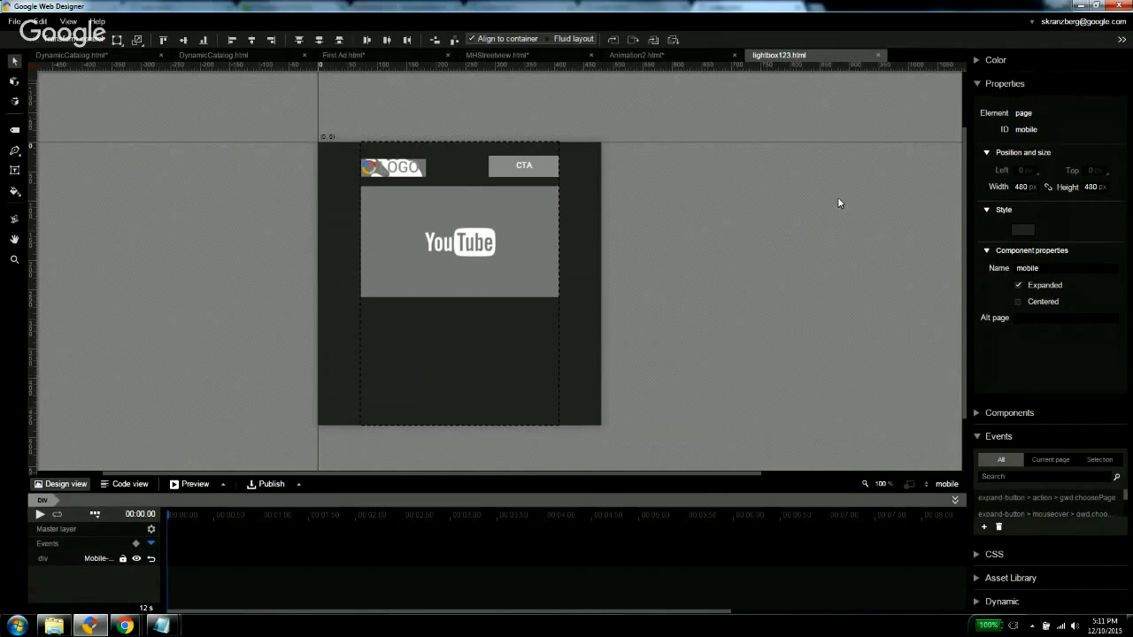
pyautogui.click(943, 484)
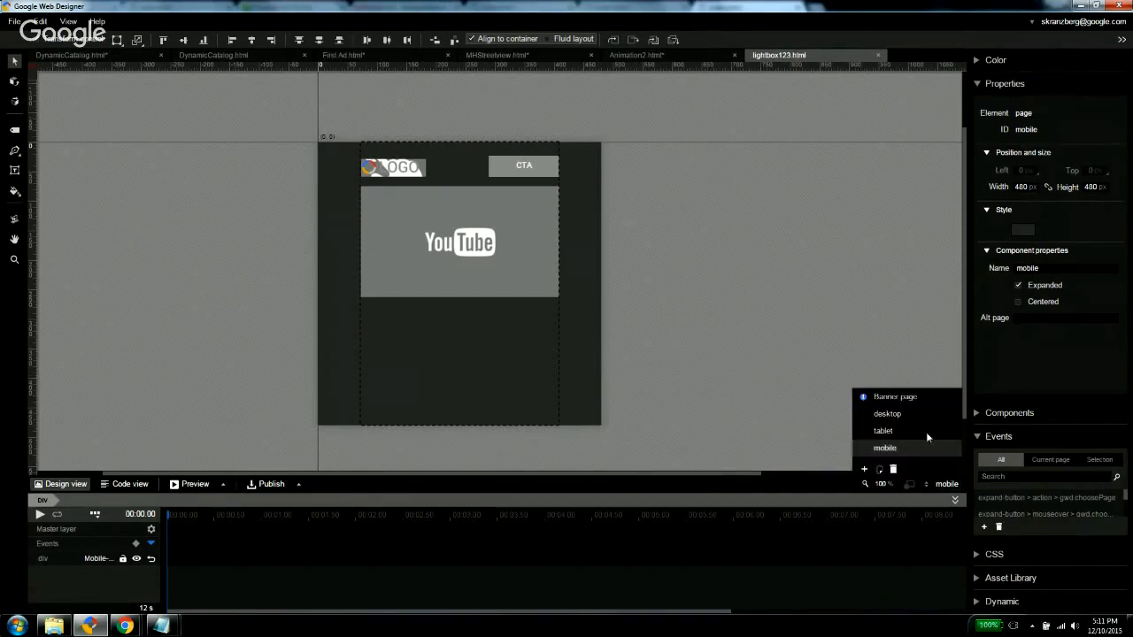
pyautogui.click(886, 358)
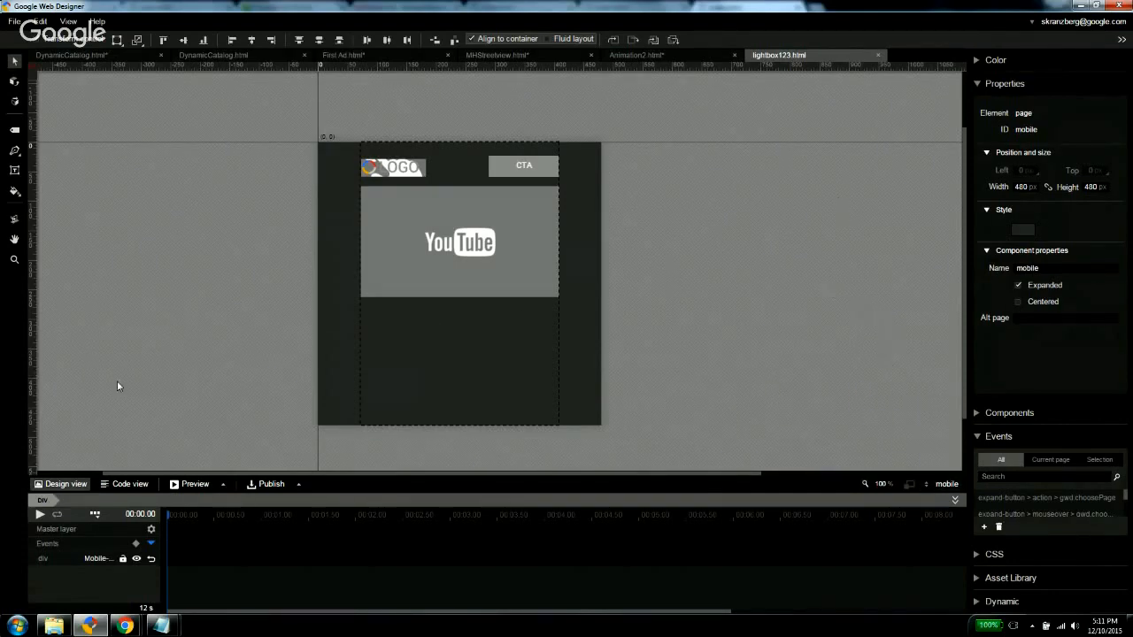
# Show the code of lightbox123.html and examine the linked scripts, meta tags and styles at the start of the file.
pyautogui.click(130, 484)
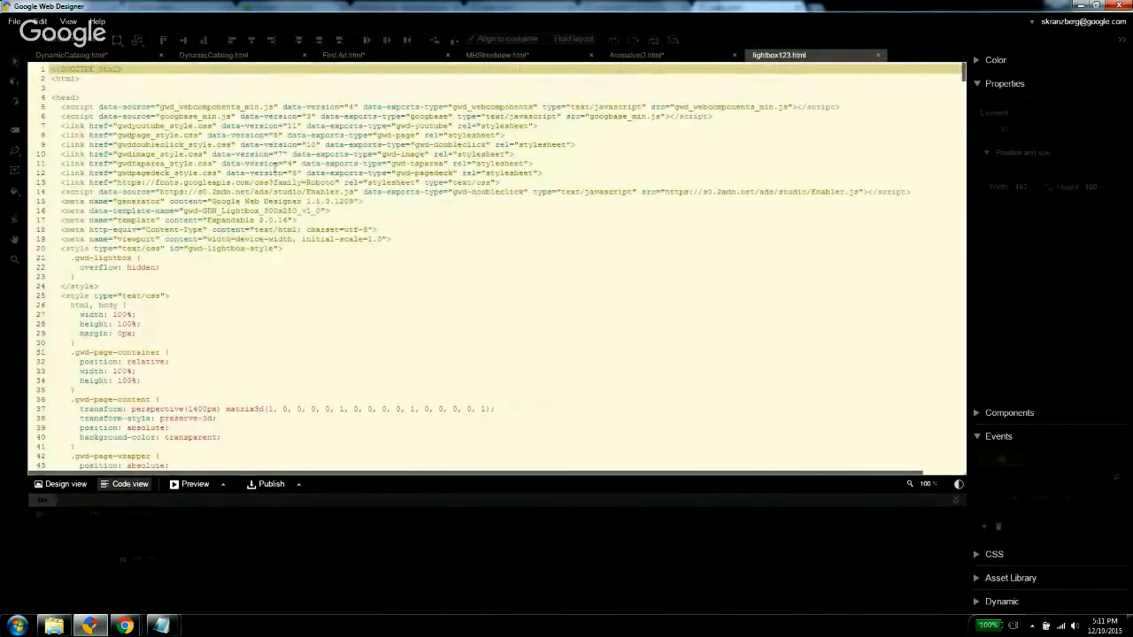
pyautogui.scroll(-4, 259, 168)
pyautogui.scroll(4, 259, 167)
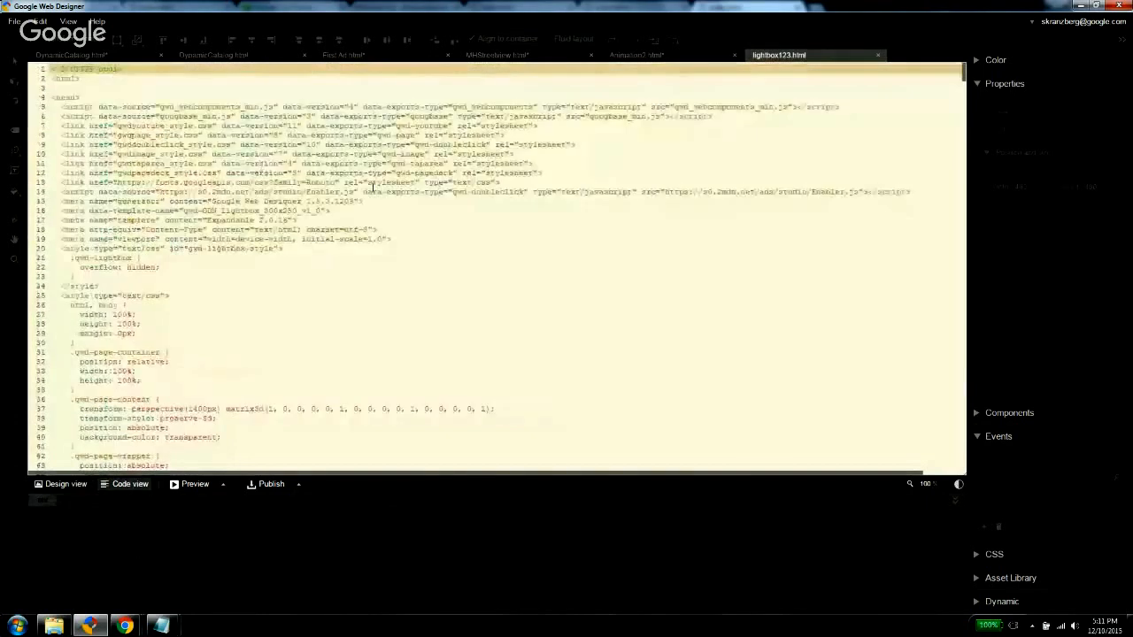
pyautogui.click(551, 265)
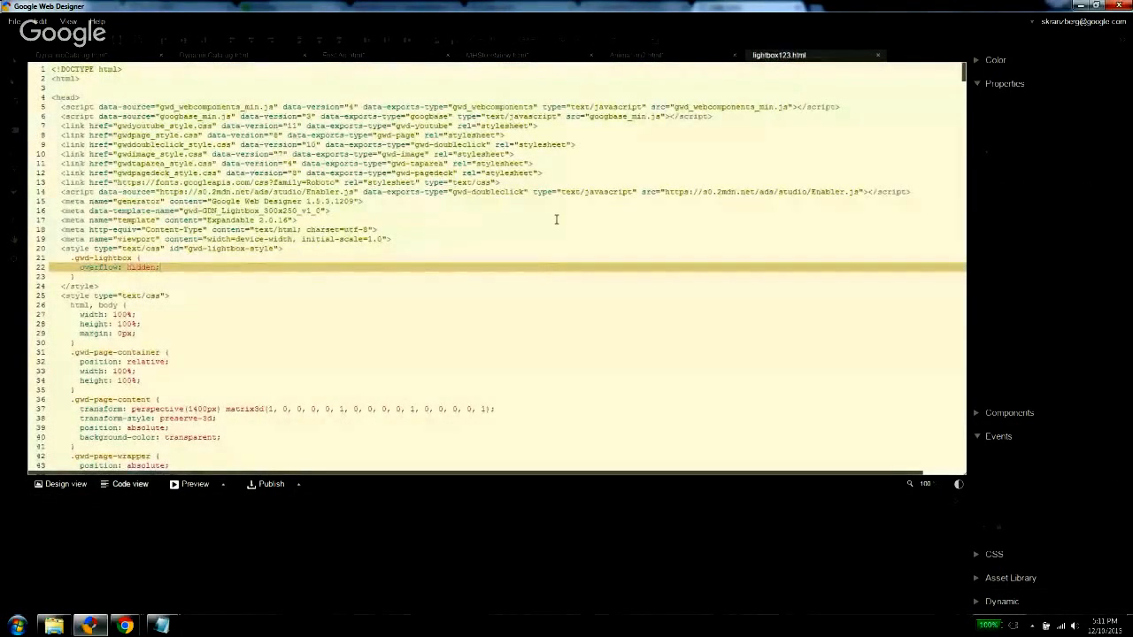
pyautogui.moveTo(559, 164); pyautogui.dragTo(571, 235)
pyautogui.click(572, 235)
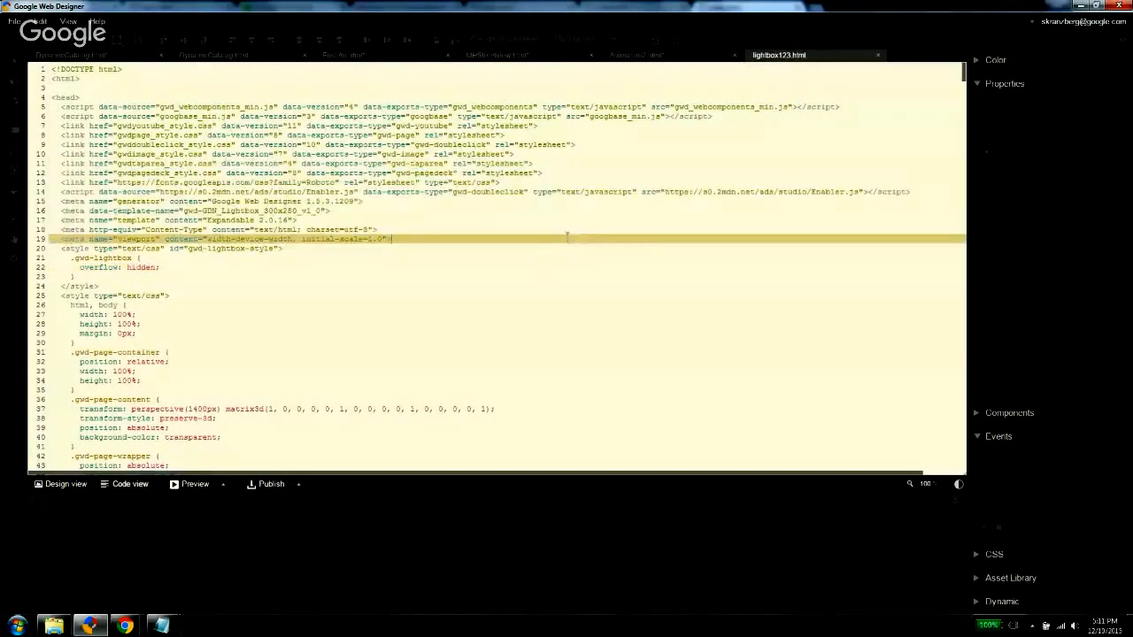
pyautogui.scroll(-4, 544, 232)
pyautogui.scroll(3, 542, 232)
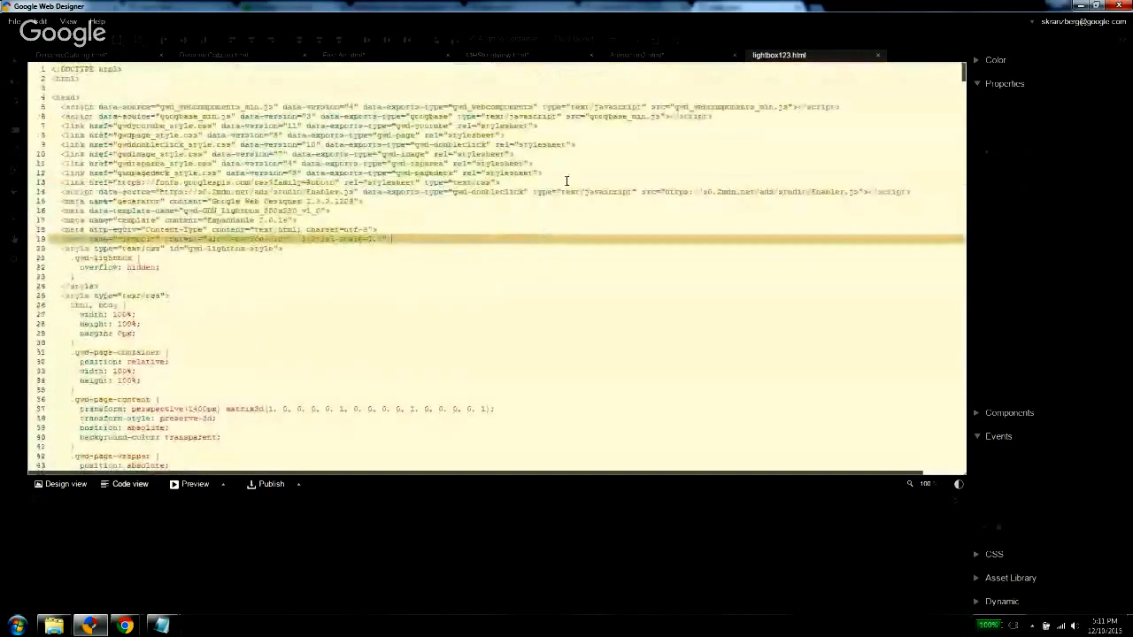
pyautogui.click(571, 174)
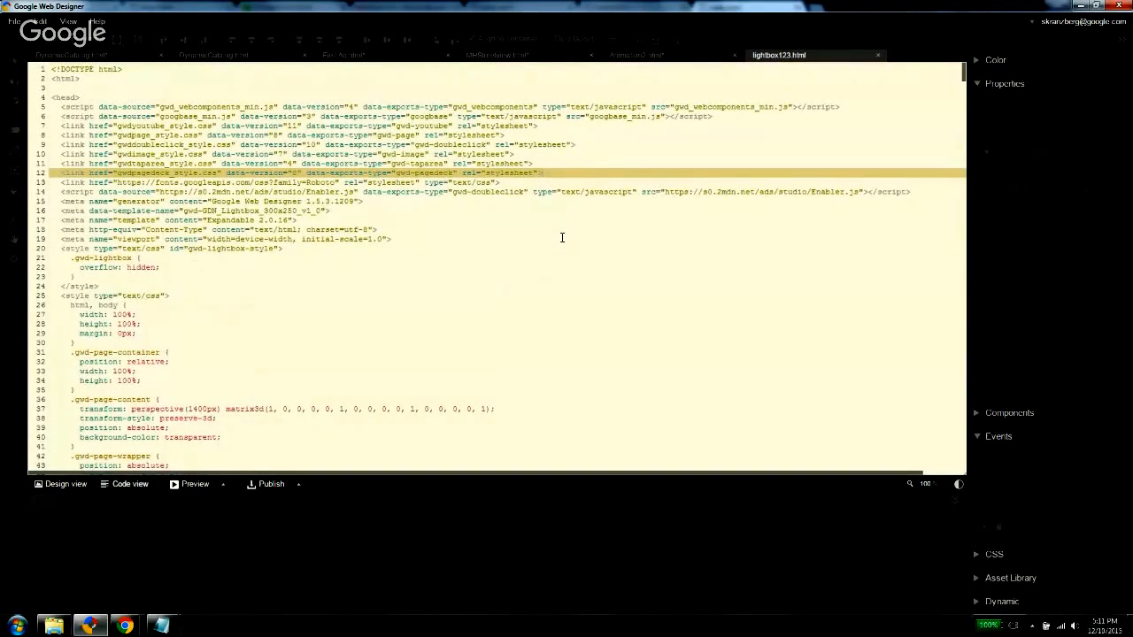
pyautogui.moveTo(274, 95); pyautogui.dragTo(316, 269)
pyautogui.click(317, 269)
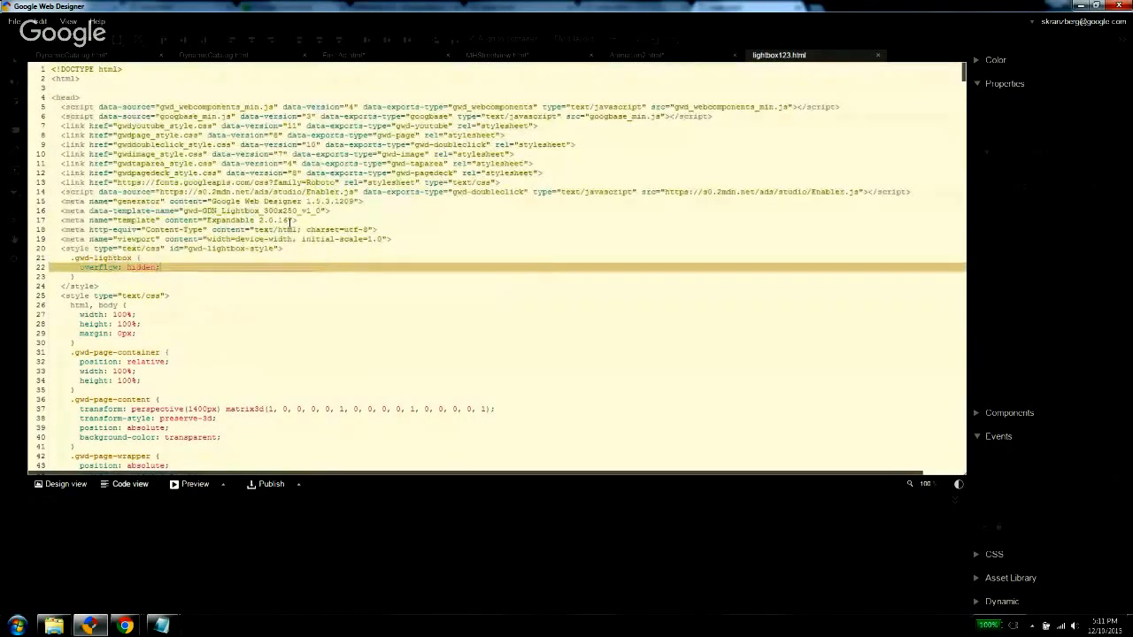
pyautogui.moveTo(216, 182); pyautogui.dragTo(254, 183)
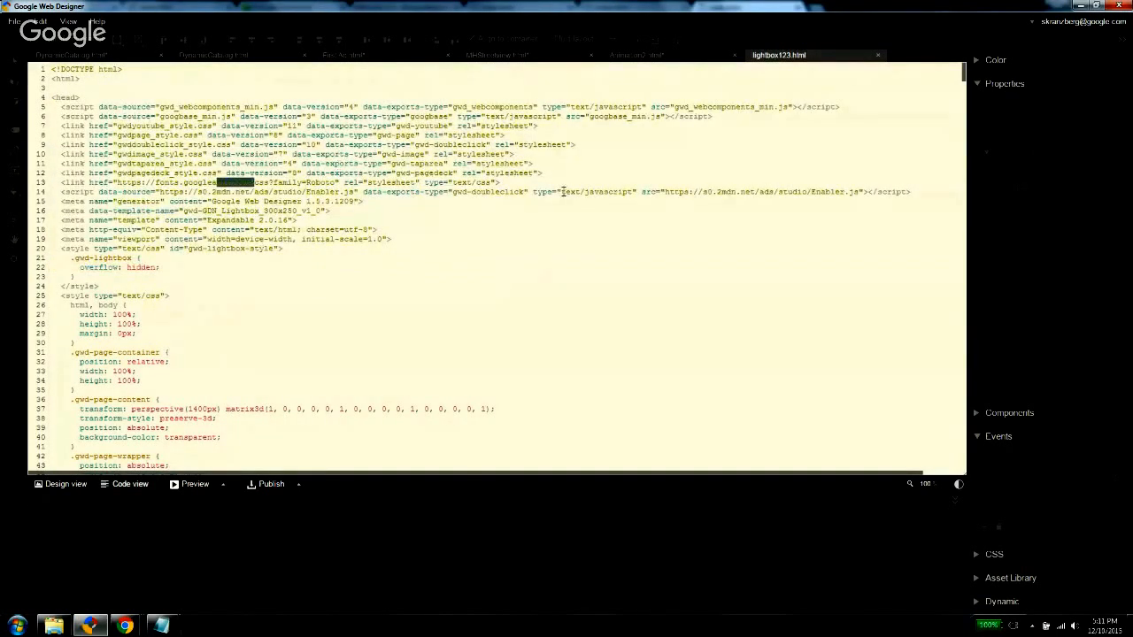
pyautogui.click(556, 181)
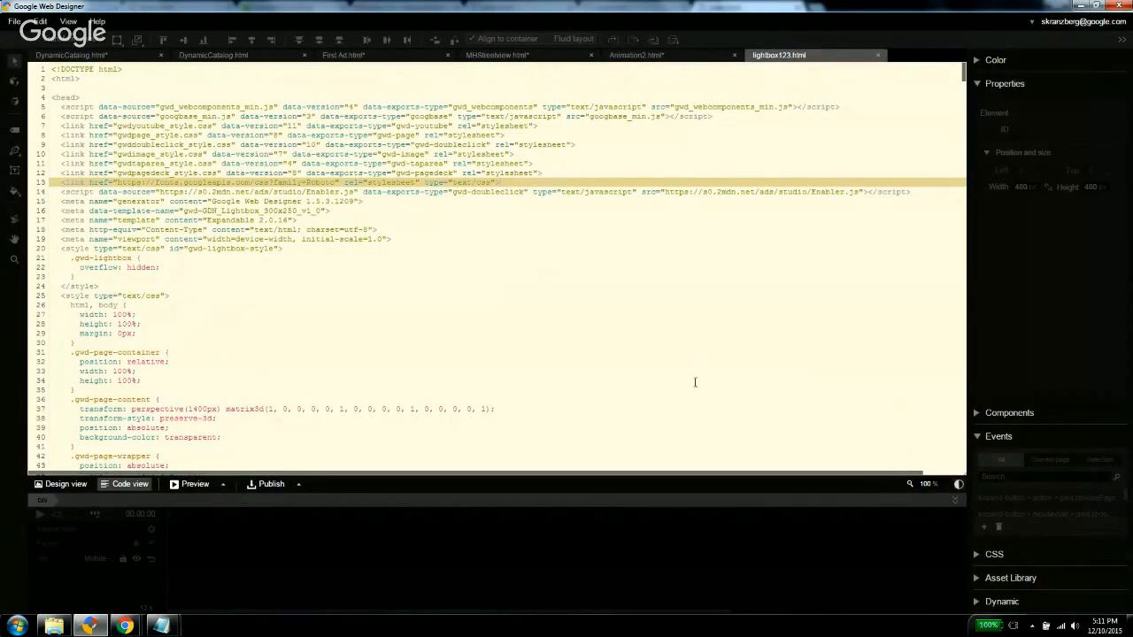
# Switch the code editor to its dark colour theme.
pyautogui.click(958, 485)
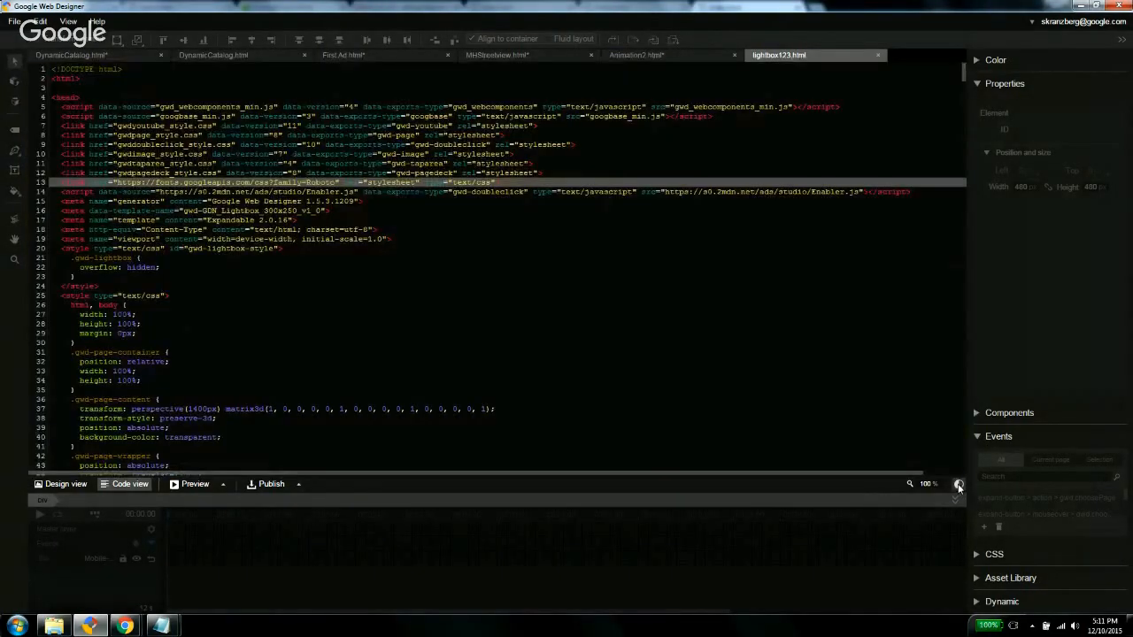
# Look over the script, link and style lines at the start of the lightbox123.html code.
pyautogui.click(779, 356)
pyautogui.scroll(-2, 776, 366)
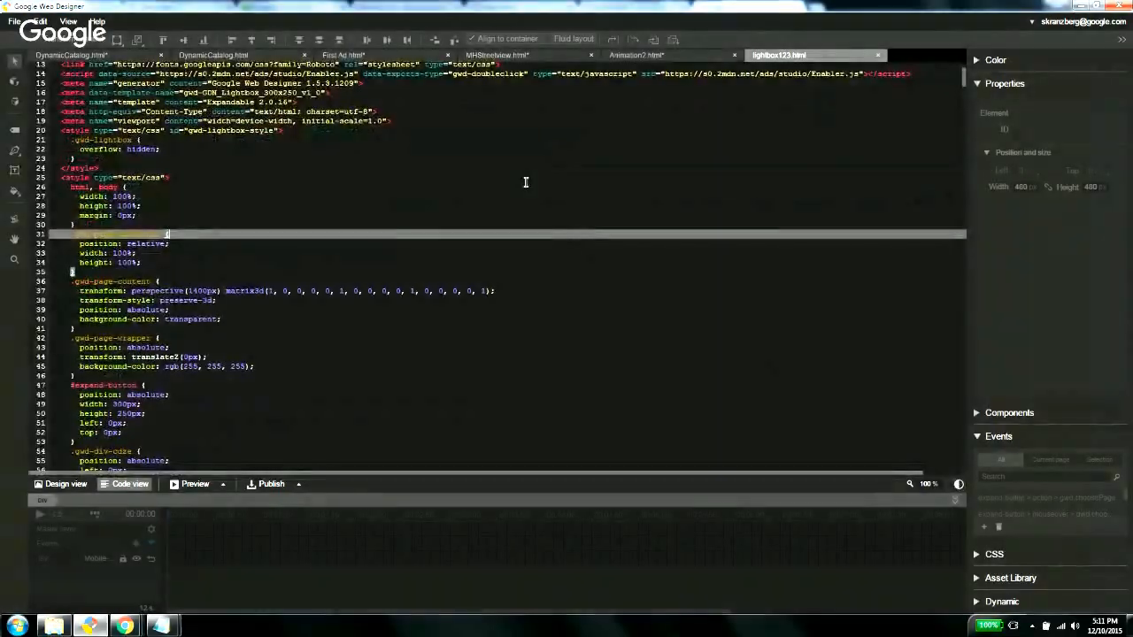
pyautogui.scroll(2, 534, 248)
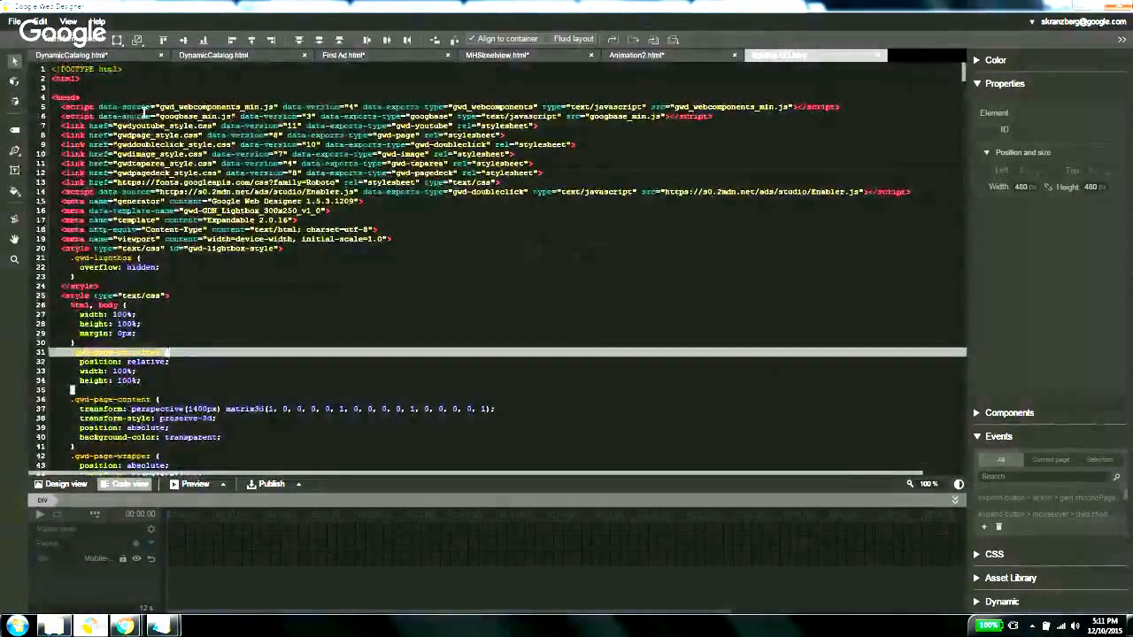
pyautogui.click(164, 96)
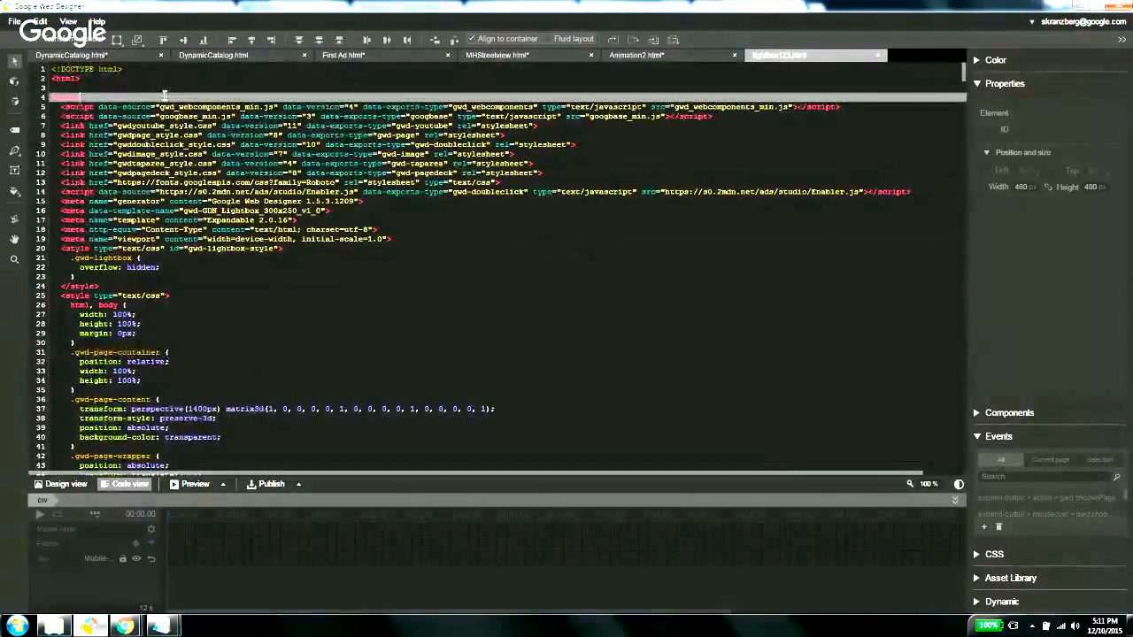
pyautogui.click(164, 80)
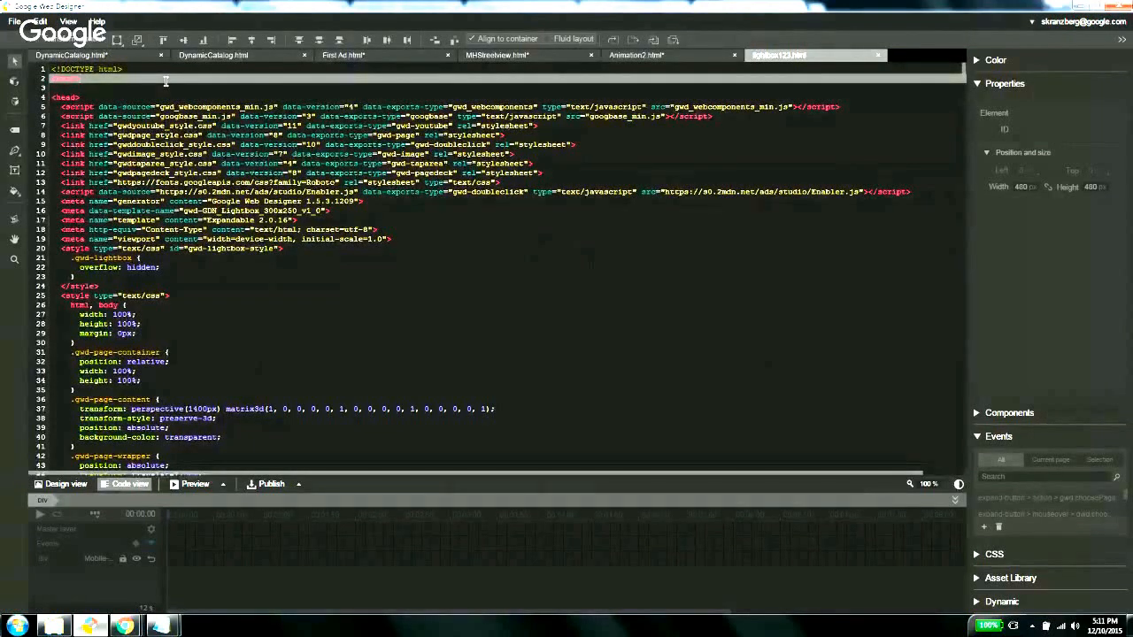
pyautogui.click(172, 85)
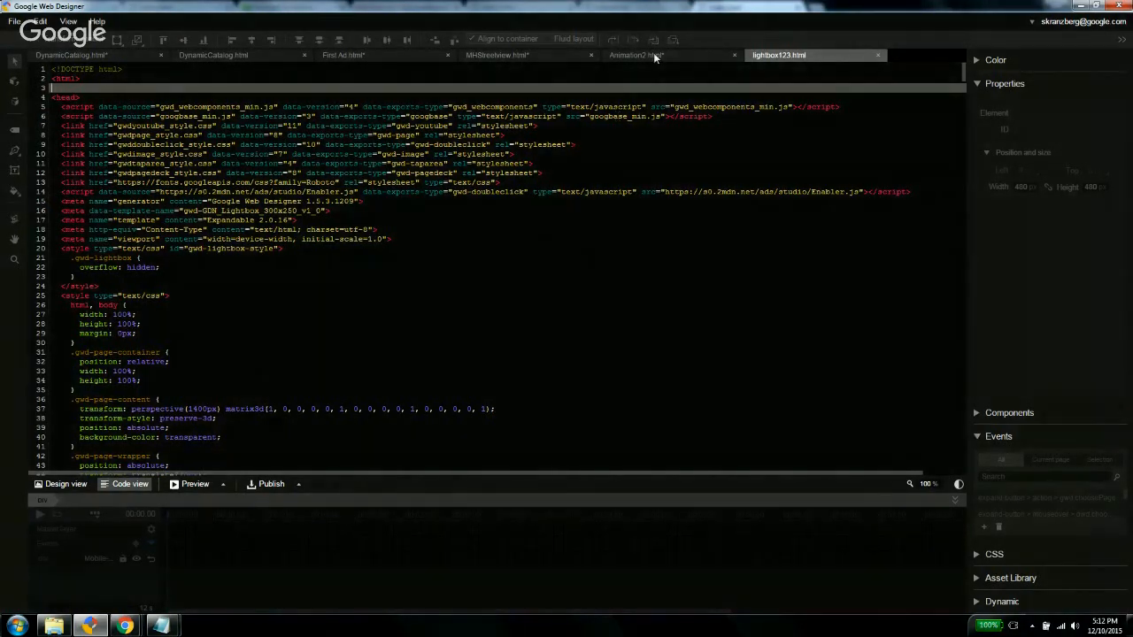
# Switch the Animation2.html timeline to its frame thumbnail mode and move the car image to about left 92 px, top 67 px.
pyautogui.click(653, 55)
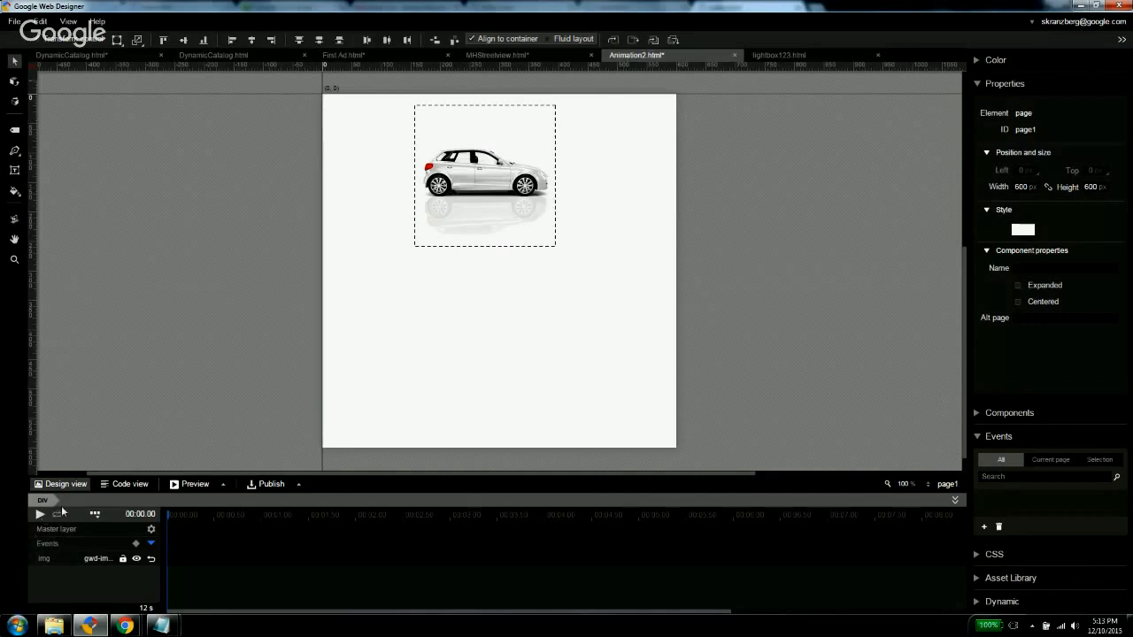
pyautogui.click(95, 513)
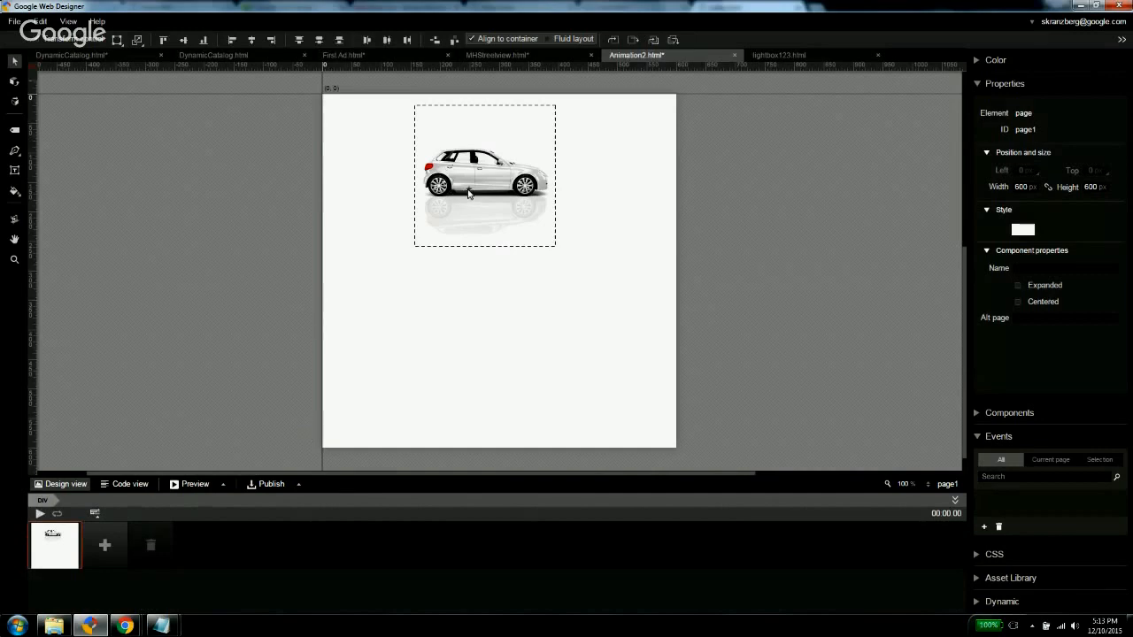
pyautogui.moveTo(467, 196); pyautogui.dragTo(429, 204)
pyautogui.click(84, 41)
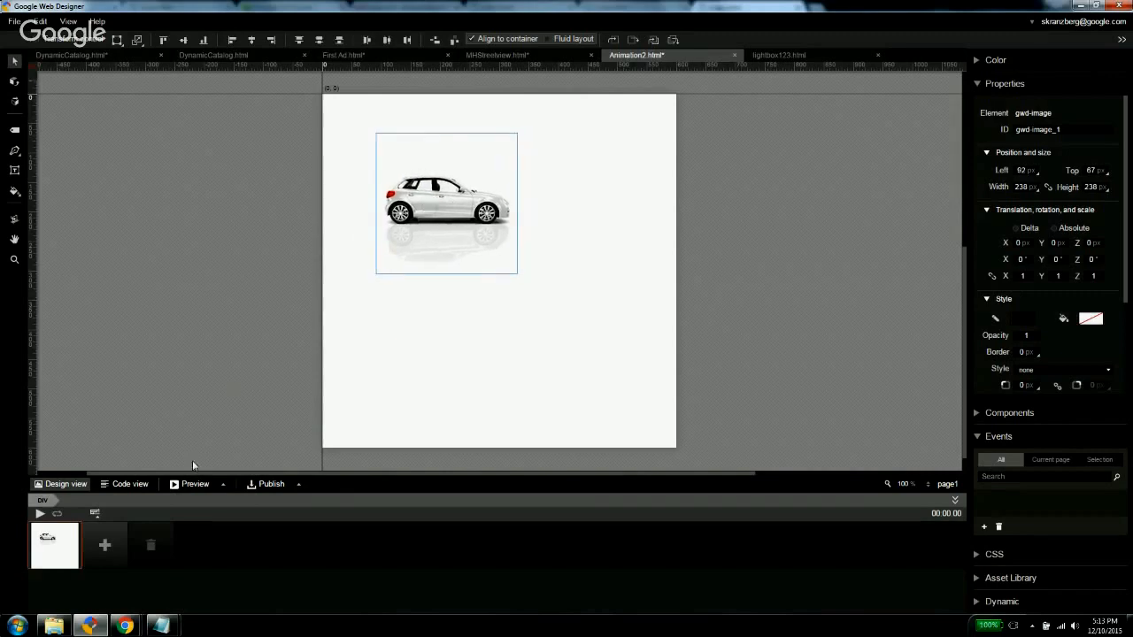
# Add a second frame with the car translated about 221 px in X and 67 px in Y, and play the animation.
pyautogui.click(104, 545)
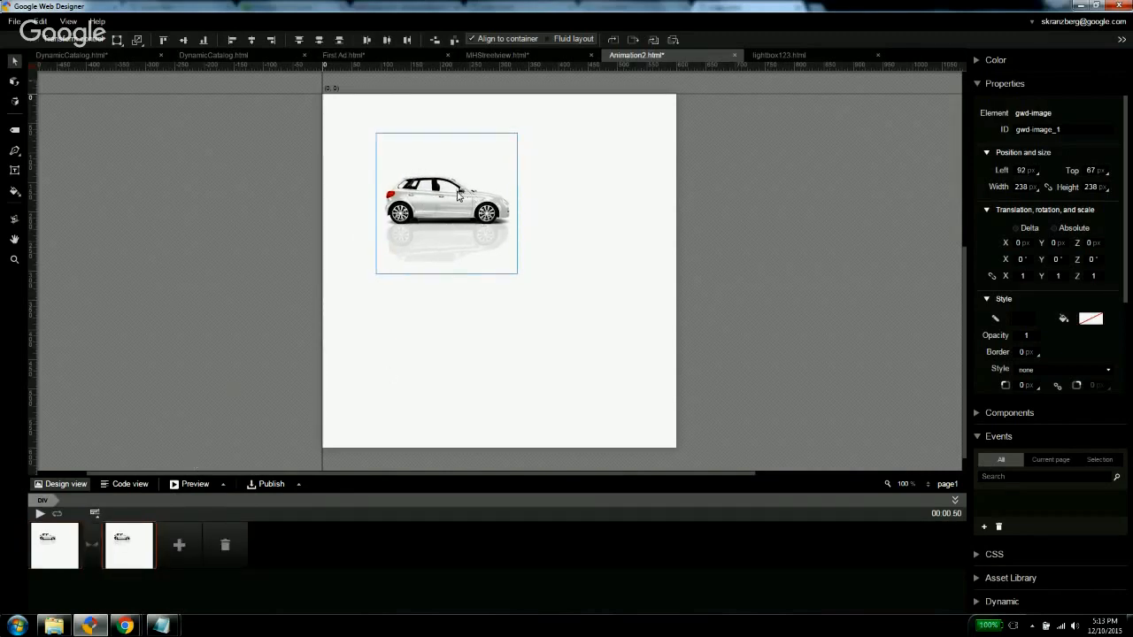
pyautogui.moveTo(434, 189); pyautogui.dragTo(563, 231)
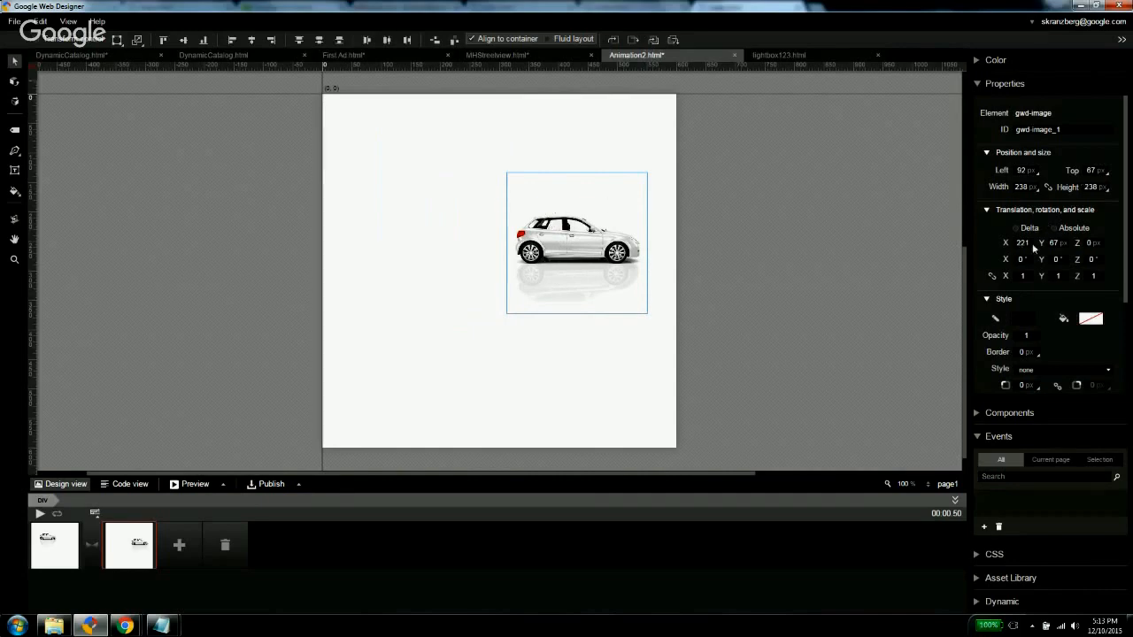
pyautogui.click(15, 102)
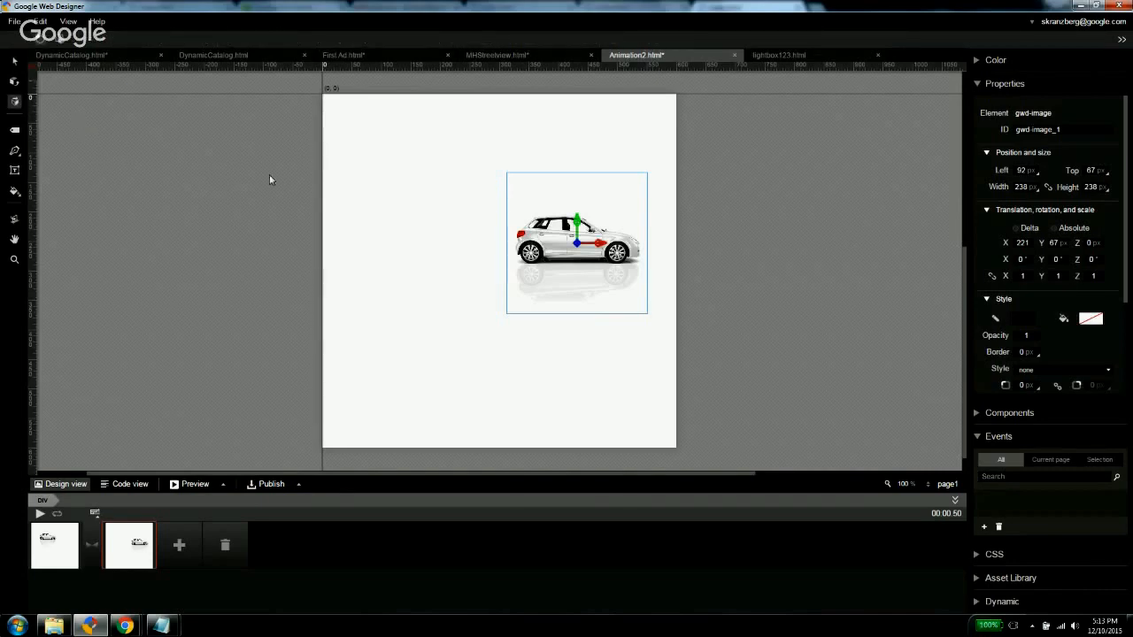
pyautogui.click(15, 62)
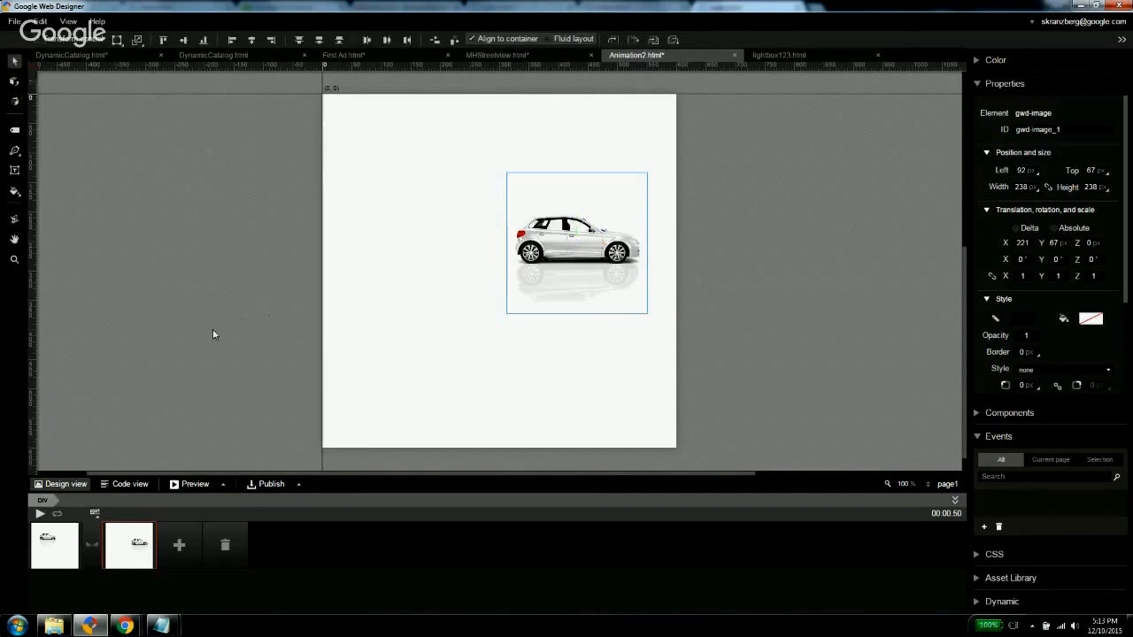
pyautogui.click(39, 513)
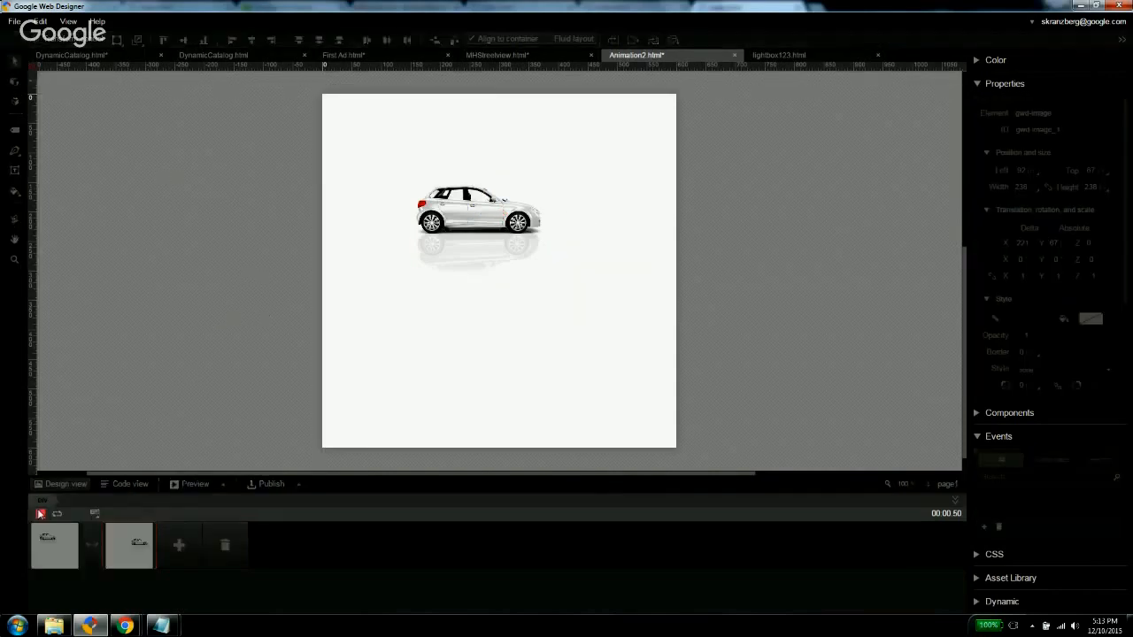
# Examine the car's keyframe and translate3d rules in the Animation2.html code at 150% zoom, and return to the design view.
pyautogui.click(125, 485)
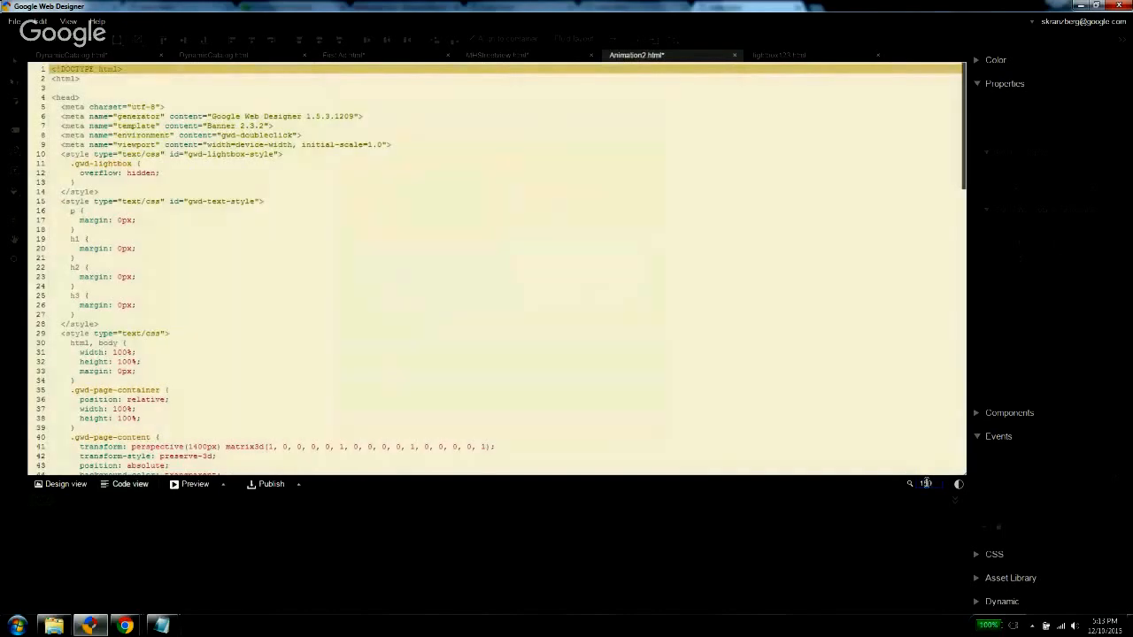
pyautogui.press('Return')
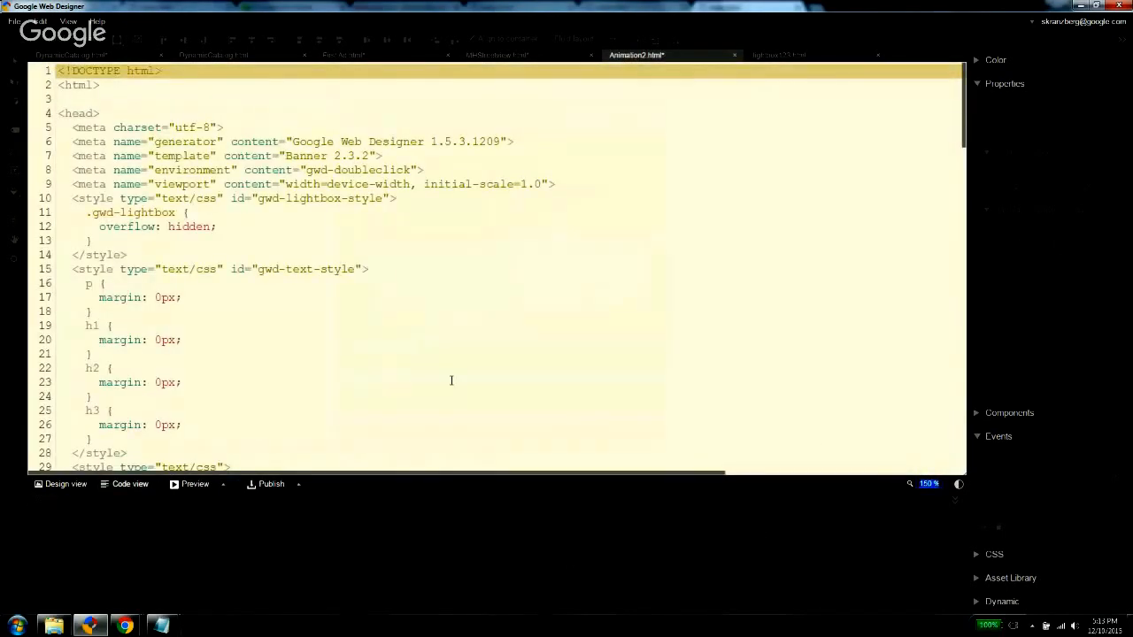
pyautogui.scroll(-15, 452, 381)
pyautogui.scroll(3, 442, 373)
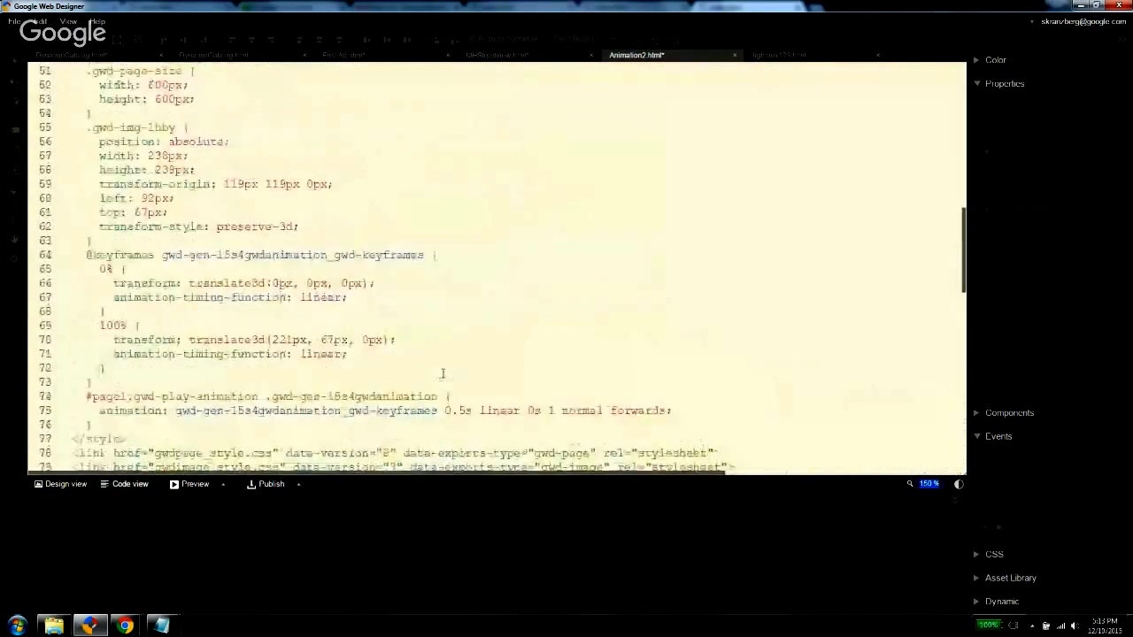
pyautogui.scroll(2, 443, 373)
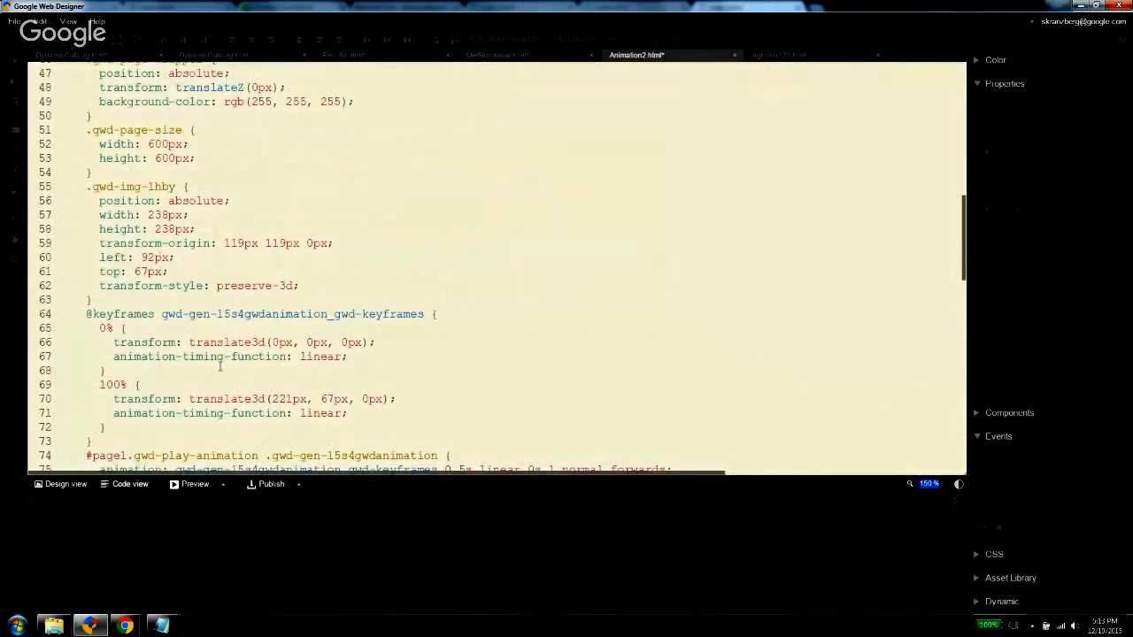
pyautogui.click(55, 484)
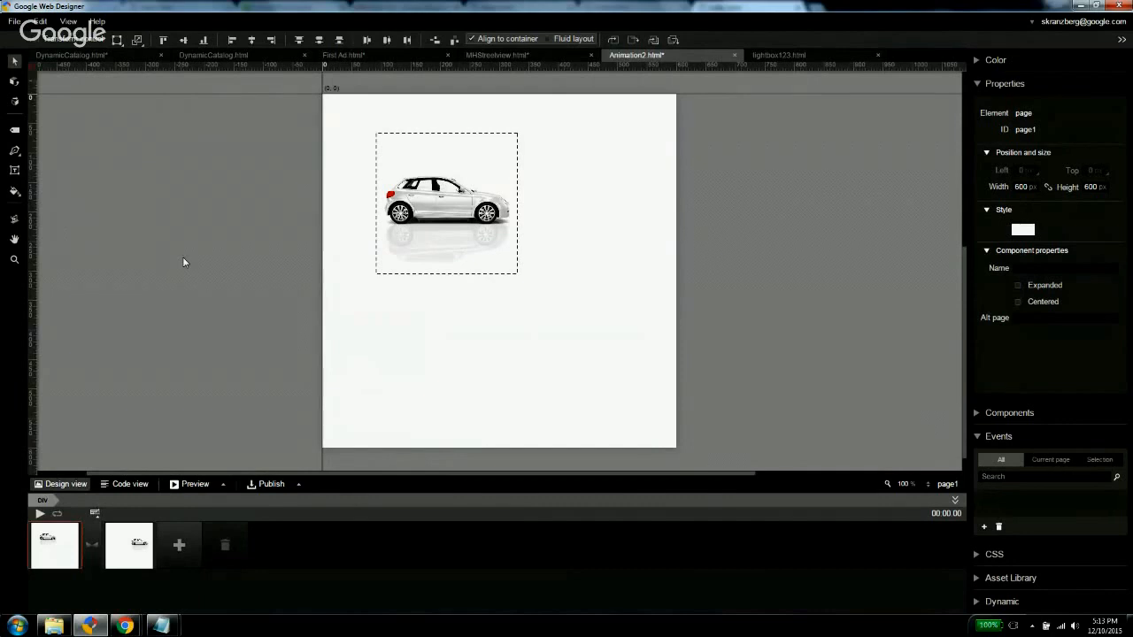
# Choose Set default position styles for transforms and delete the second frame of the car animation.
pyautogui.click(113, 38)
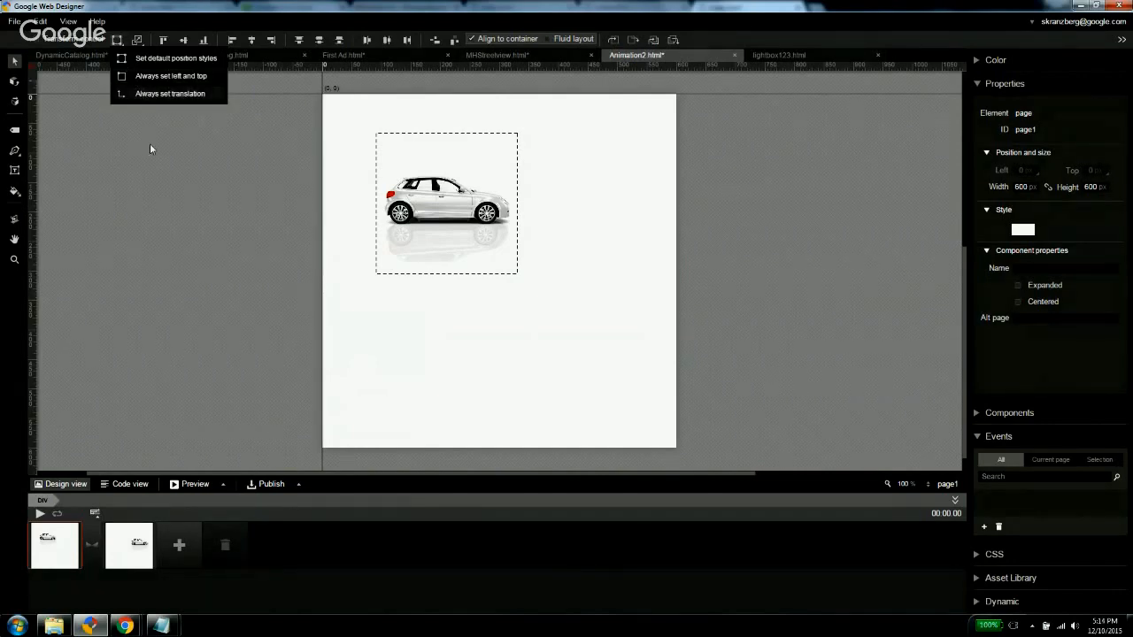
pyautogui.click(137, 58)
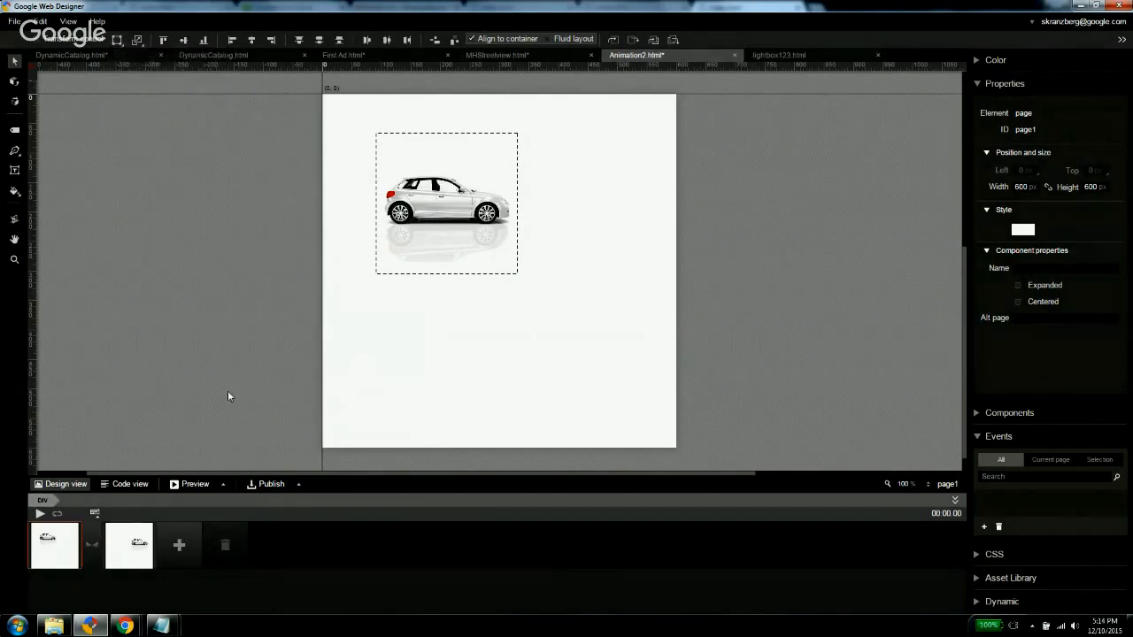
pyautogui.click(129, 542)
pyautogui.click(225, 543)
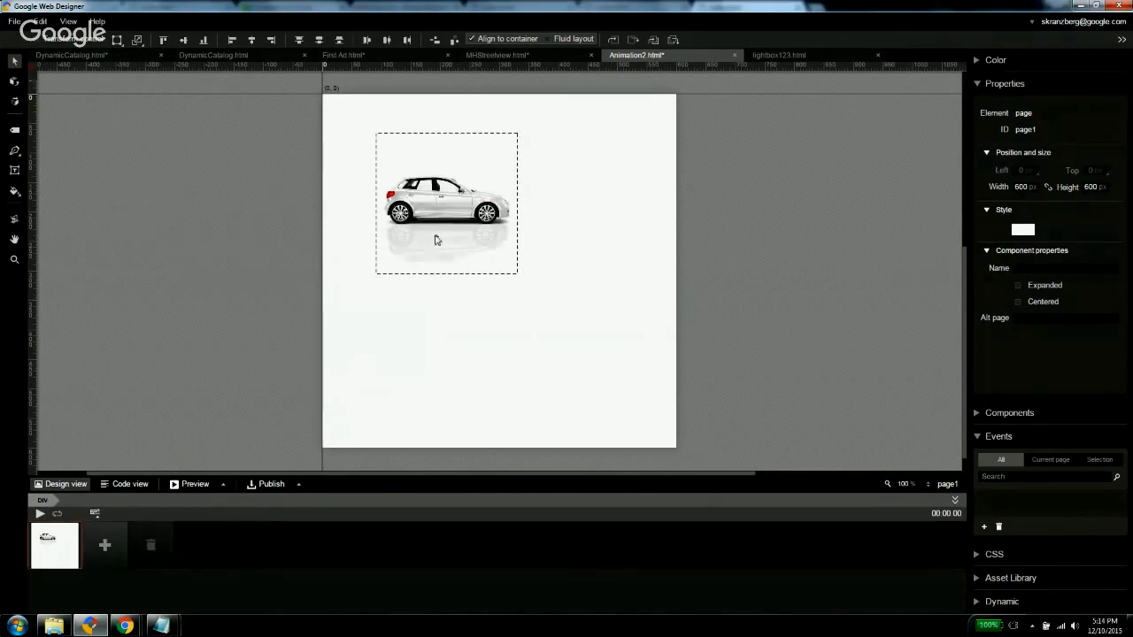
# Move the car to about left 33 px, top 240 px and add two frames, translating the car about 28 px, -189 px in the middle one.
pyautogui.moveTo(435, 239); pyautogui.dragTo(400, 340)
pyautogui.click(105, 544)
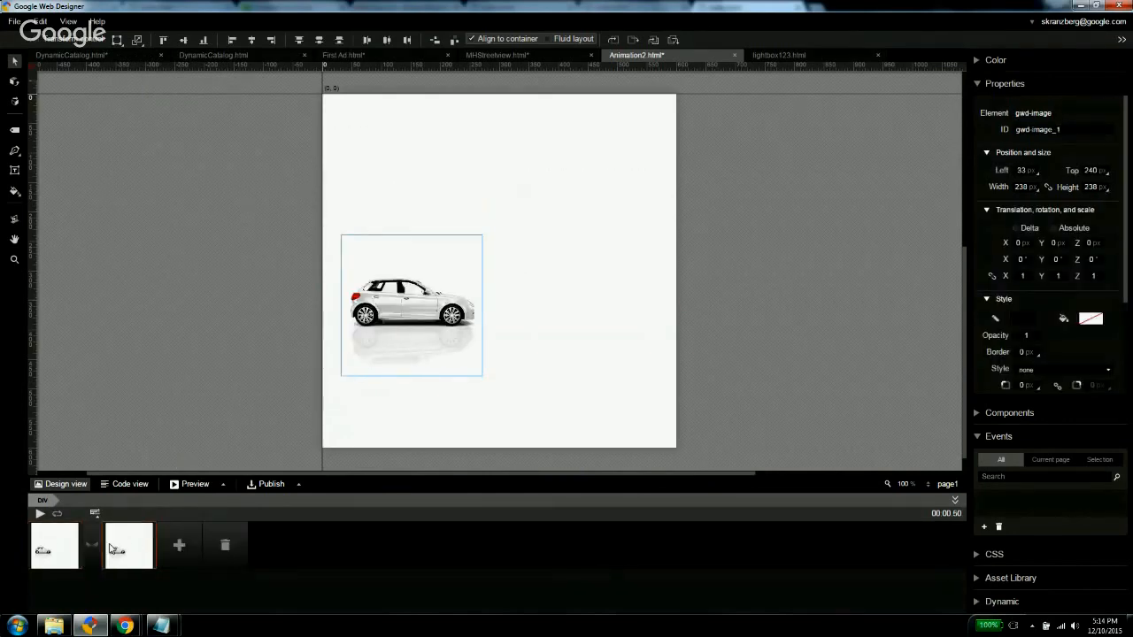
pyautogui.click(179, 544)
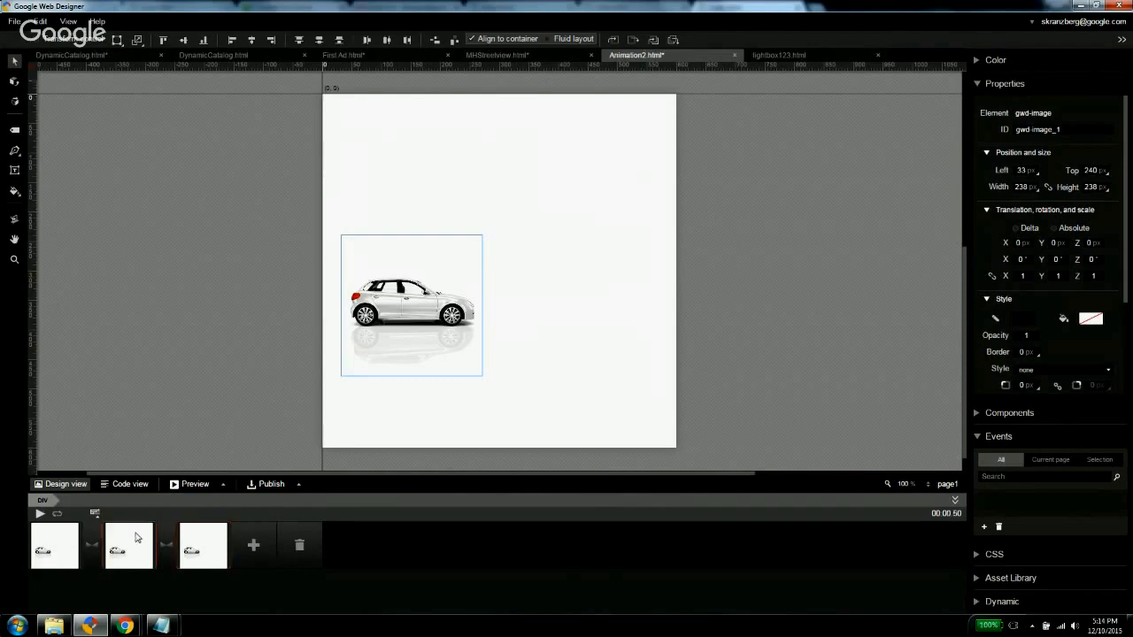
pyautogui.moveTo(373, 328); pyautogui.dragTo(389, 215)
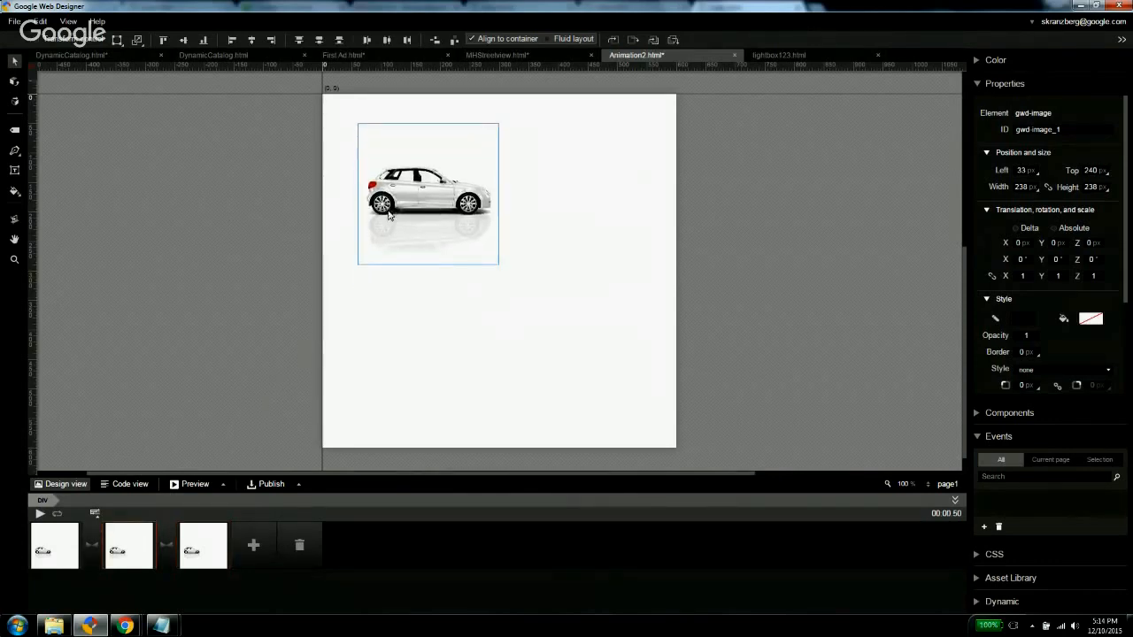
pyautogui.click(39, 514)
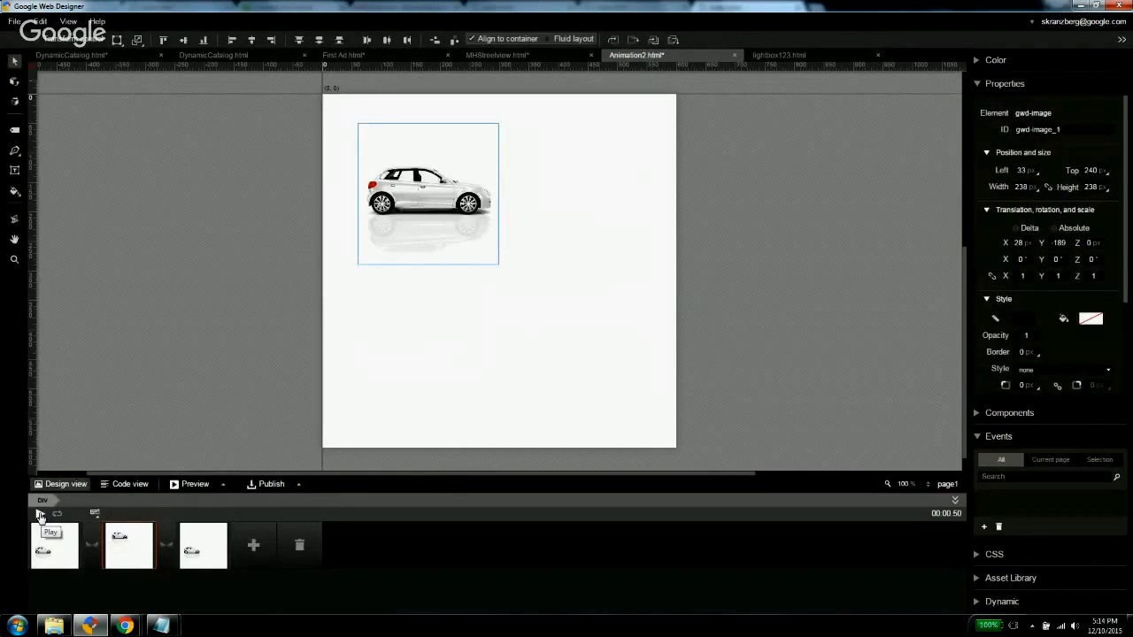
# Translate the car to about X 143, Y 7 px in the first frame and X 196, Y -190 px in the second frame.
pyautogui.click(60, 543)
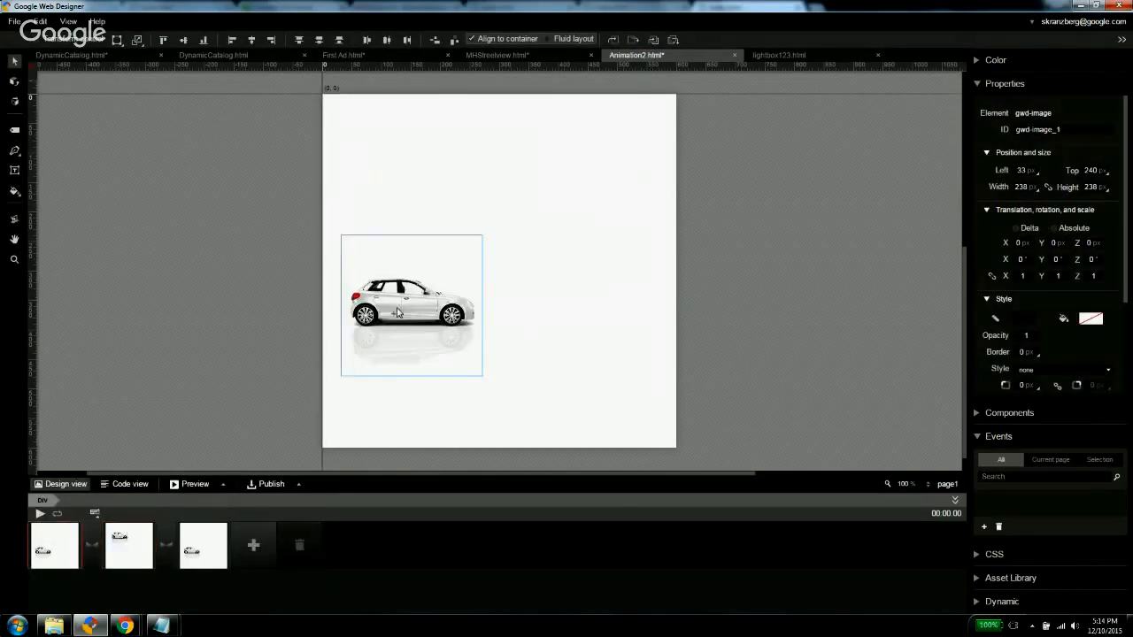
pyautogui.moveTo(413, 323); pyautogui.dragTo(498, 328)
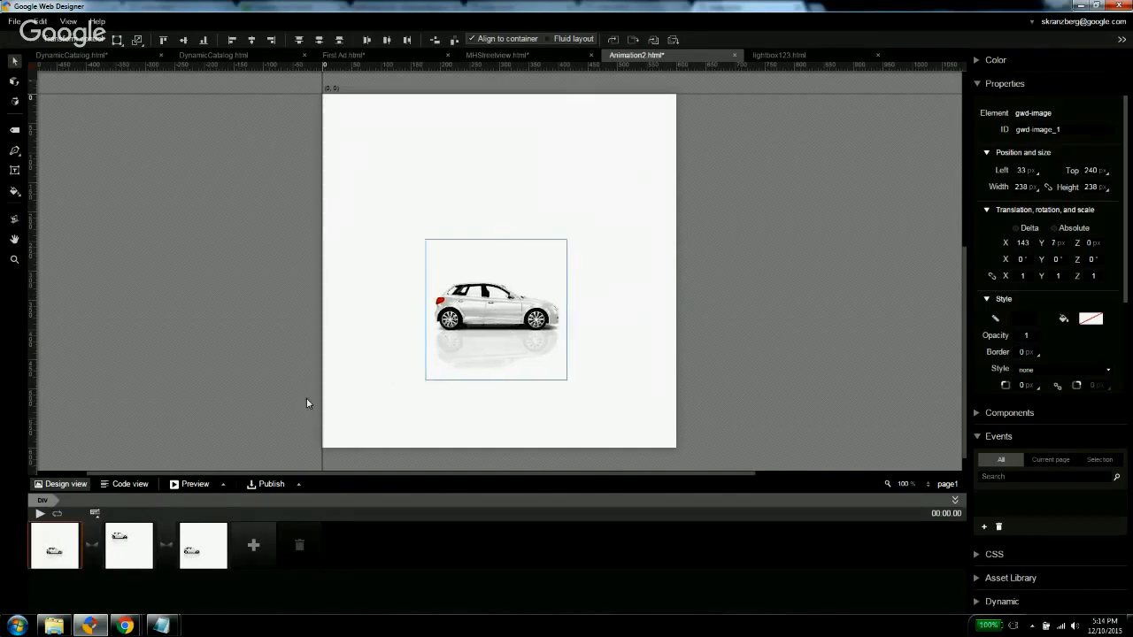
pyautogui.click(130, 544)
pyautogui.moveTo(404, 233); pyautogui.dragTo(501, 232)
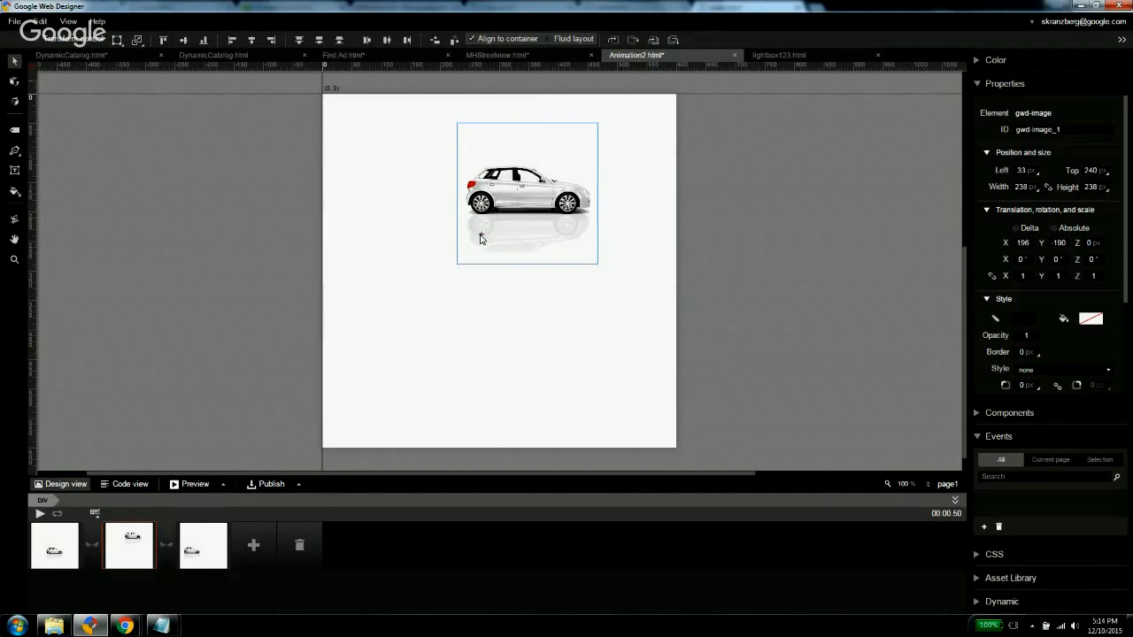
# Undo the car's latest moves in the first and second frames.
pyautogui.hotkey('ctrl', 'z')
pyautogui.hotkey('ctrl', 'z')
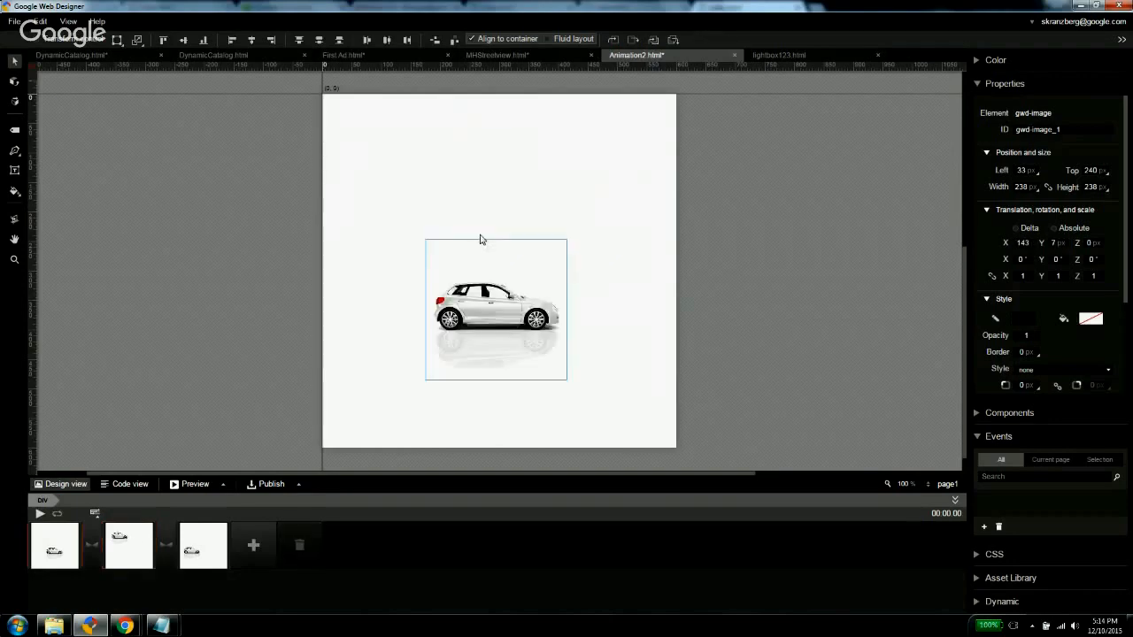
pyautogui.hotkey('ctrl', 'z')
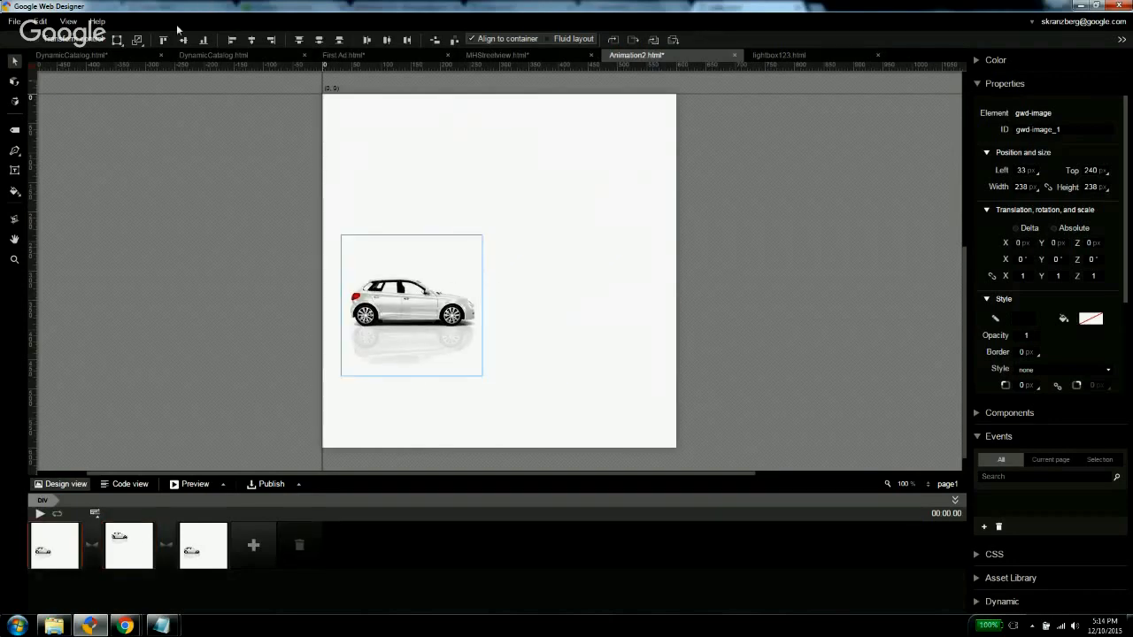
# With Always set left and top chosen, move the first frame's car to about left 188 px, top 250 px and play the animation.
pyautogui.click(116, 41)
pyautogui.click(127, 75)
pyautogui.moveTo(419, 340); pyautogui.dragTo(511, 347)
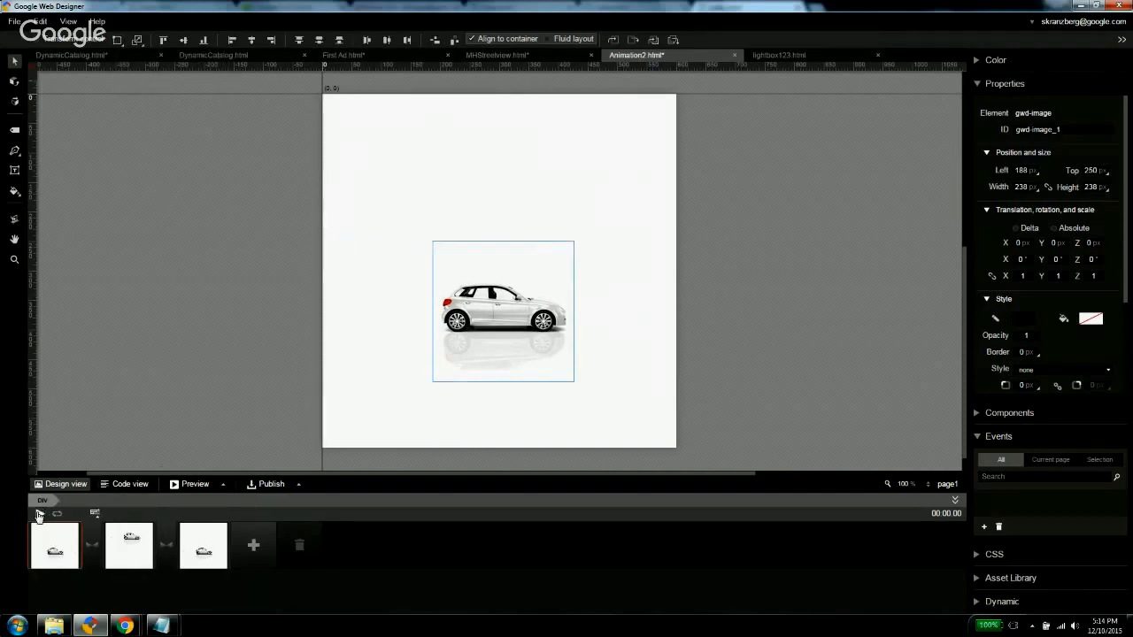
pyautogui.click(39, 513)
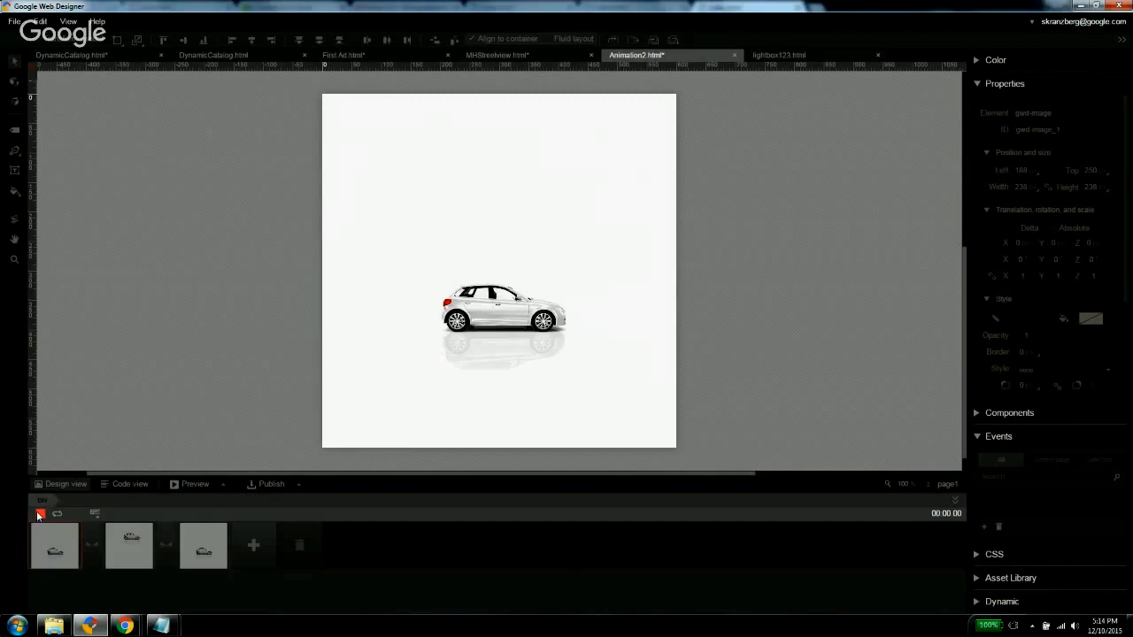
pyautogui.click(40, 513)
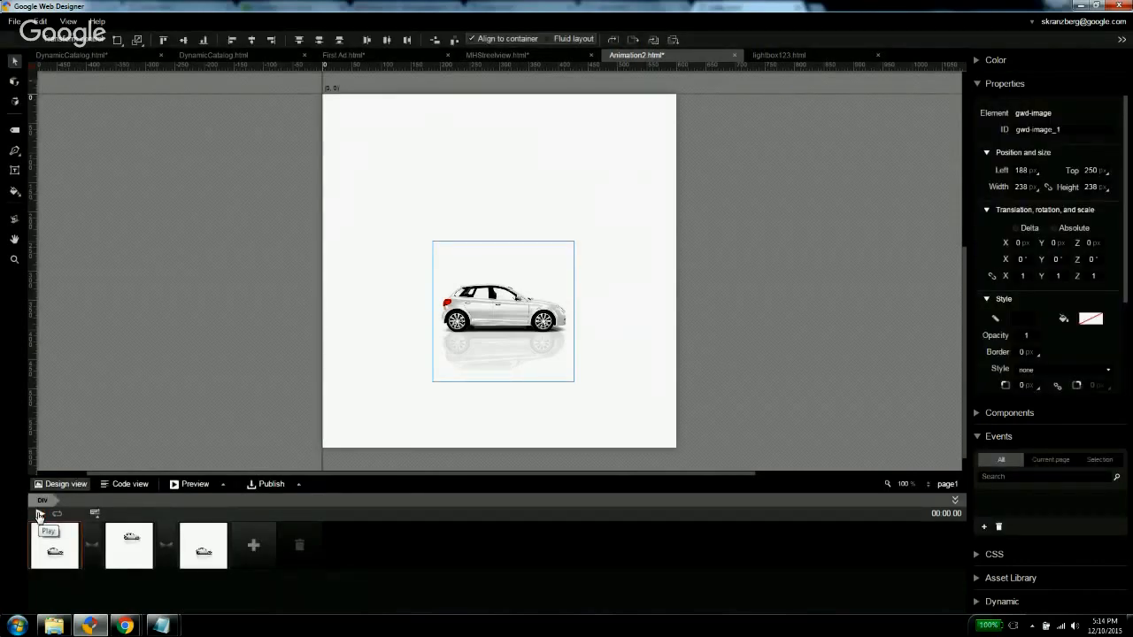
# Delete the second and third frames and move the car to about left 114 px, top 159 px.
pyautogui.click(118, 42)
pyautogui.click(122, 79)
pyautogui.click(129, 544)
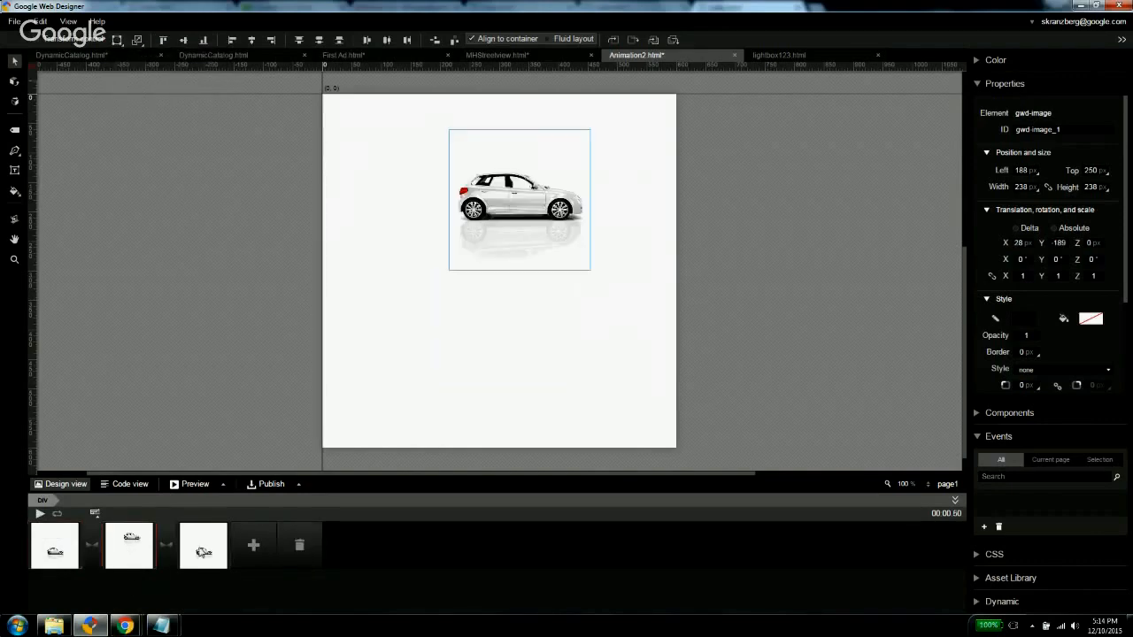
pyautogui.click(299, 545)
pyautogui.click(129, 544)
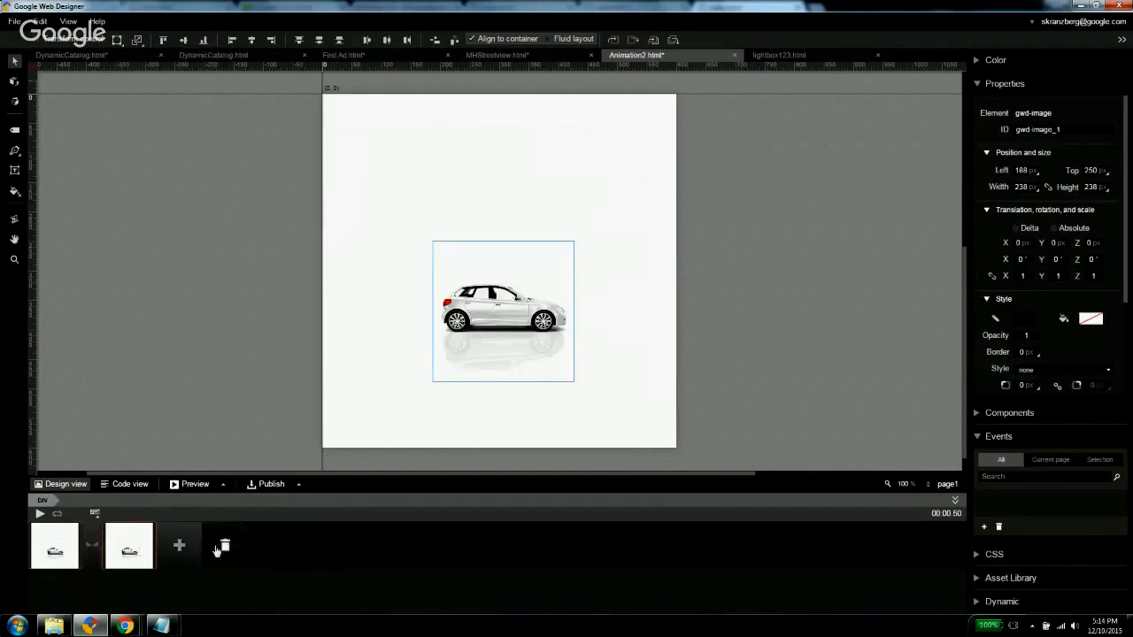
pyautogui.click(225, 544)
pyautogui.moveTo(460, 349); pyautogui.dragTo(416, 294)
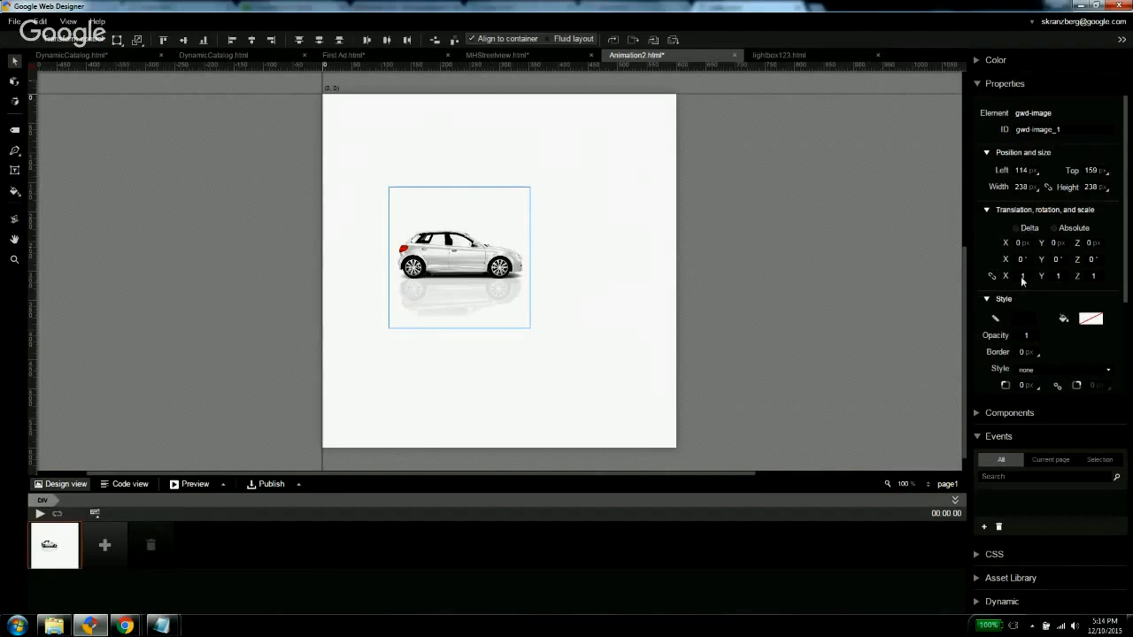
# Scale the car unevenly to about X 1.39 and Y 1.56, and reset both scale values to 1.
pyautogui.moveTo(1022, 276); pyautogui.dragTo(1095, 283)
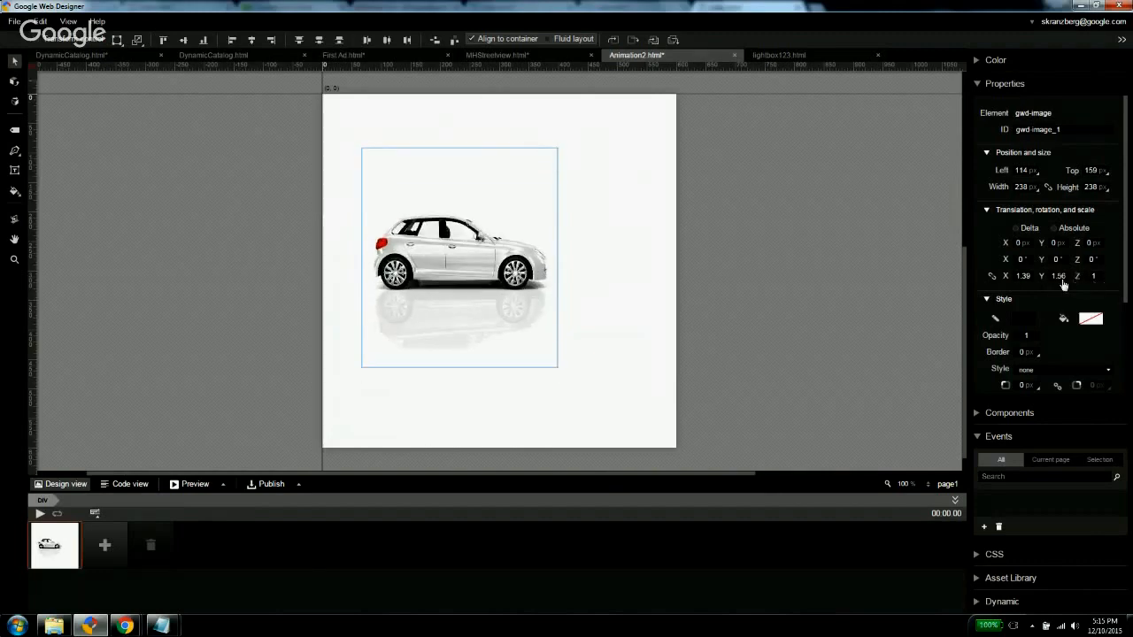
pyautogui.click(1031, 275)
pyautogui.write('1')
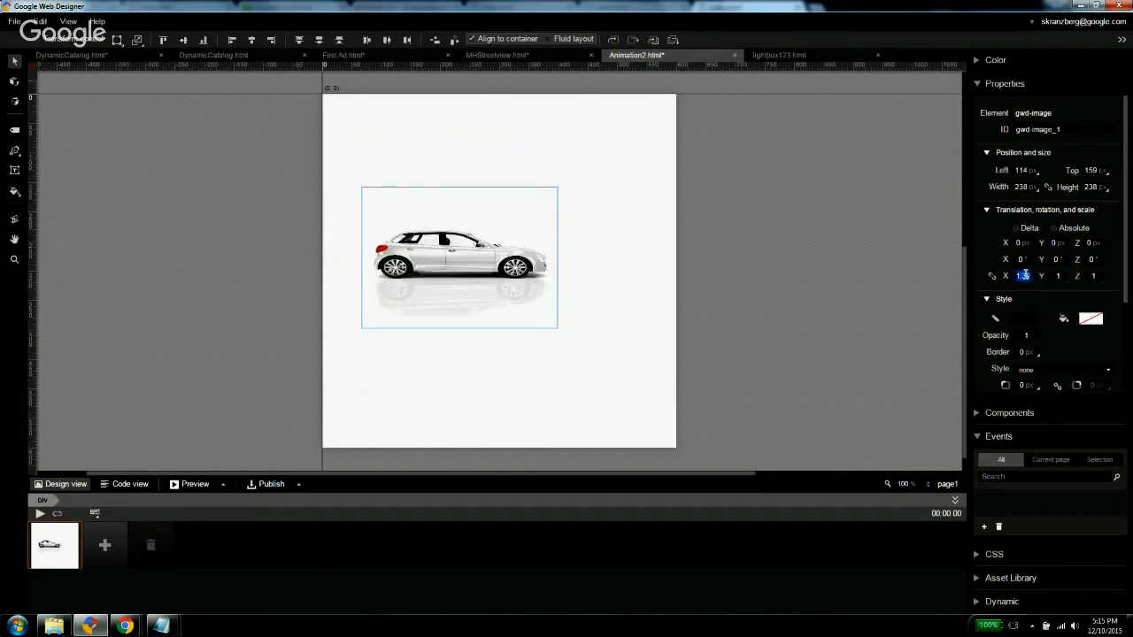
pyautogui.press('Return')
# Link the car's scale values, scale it uniformly to about 1.46, and reset the scale to 1.
pyautogui.click(991, 275)
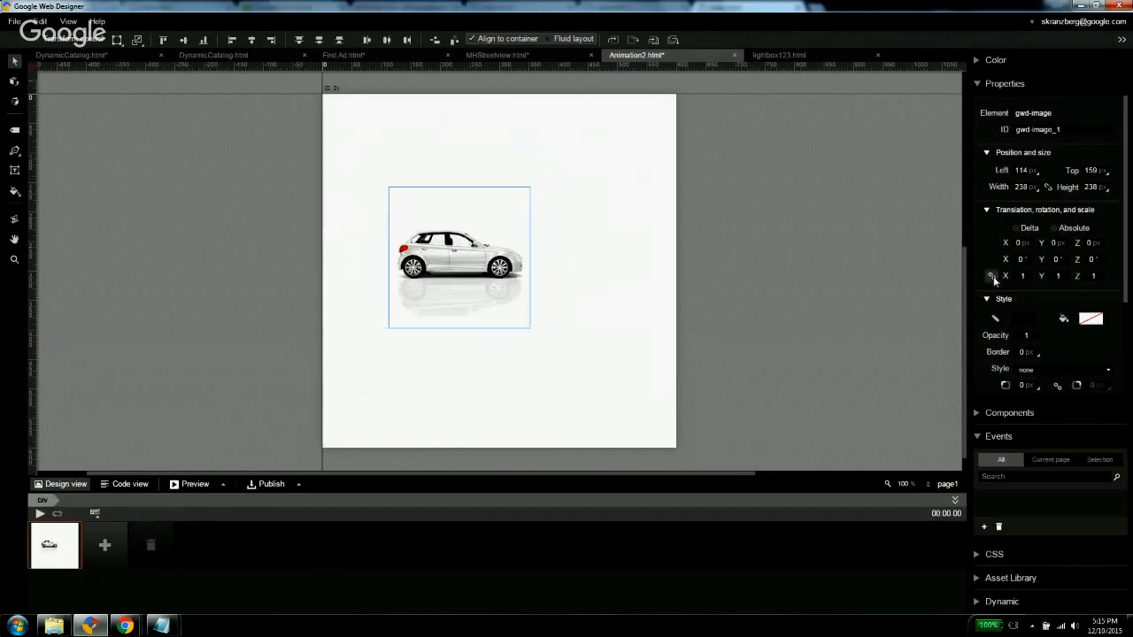
pyautogui.moveTo(1023, 277); pyautogui.dragTo(1024, 285)
pyautogui.click(1021, 276)
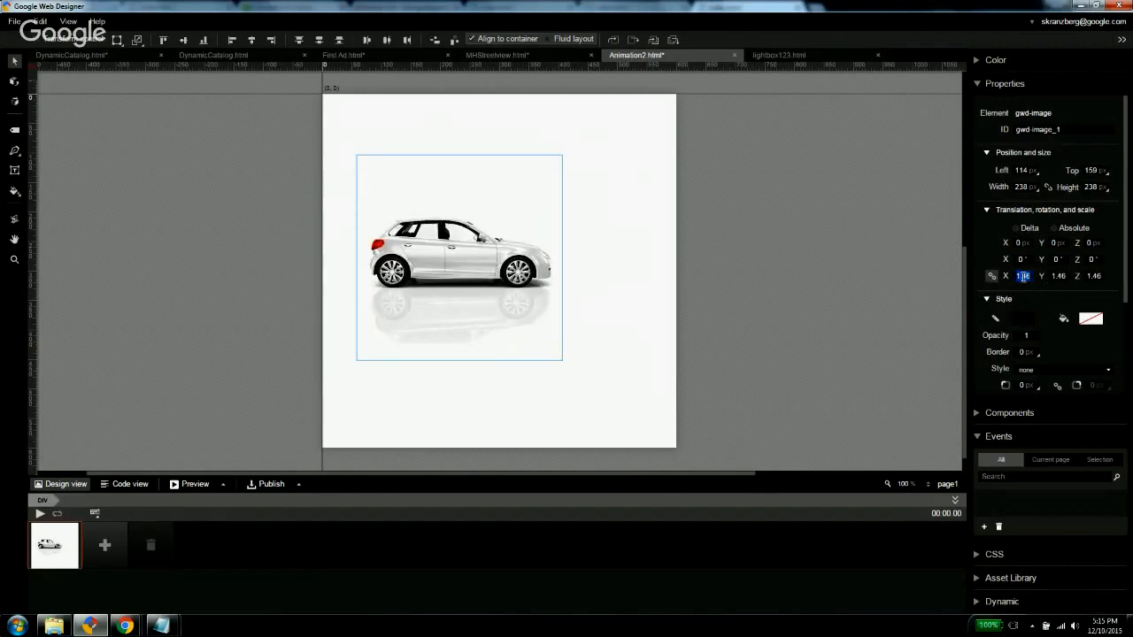
pyautogui.write('1')
pyautogui.press('Return')
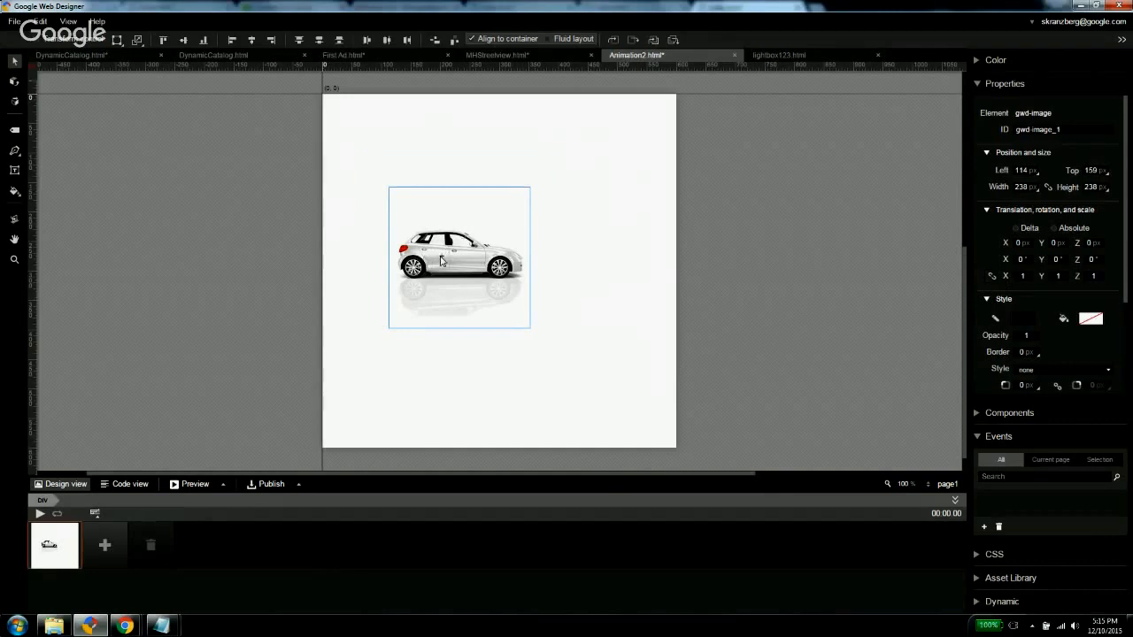
# Move the car to about left 100 px, top 138 px and resize it with the transform control to about 345 by 315 px.
pyautogui.moveTo(440, 260); pyautogui.dragTo(432, 248)
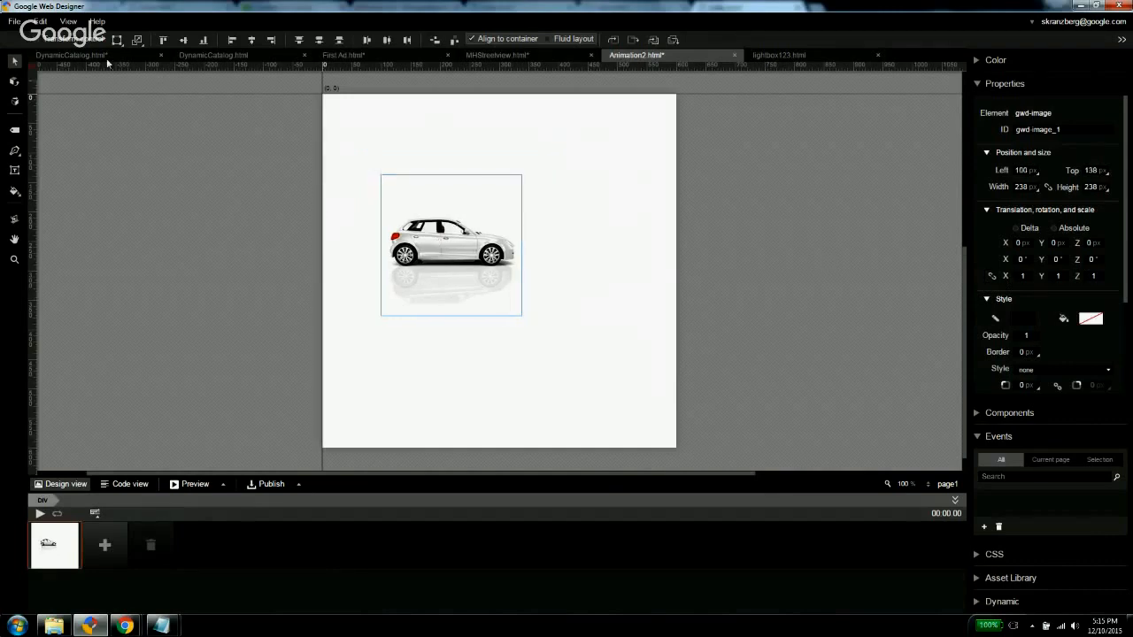
pyautogui.click(87, 40)
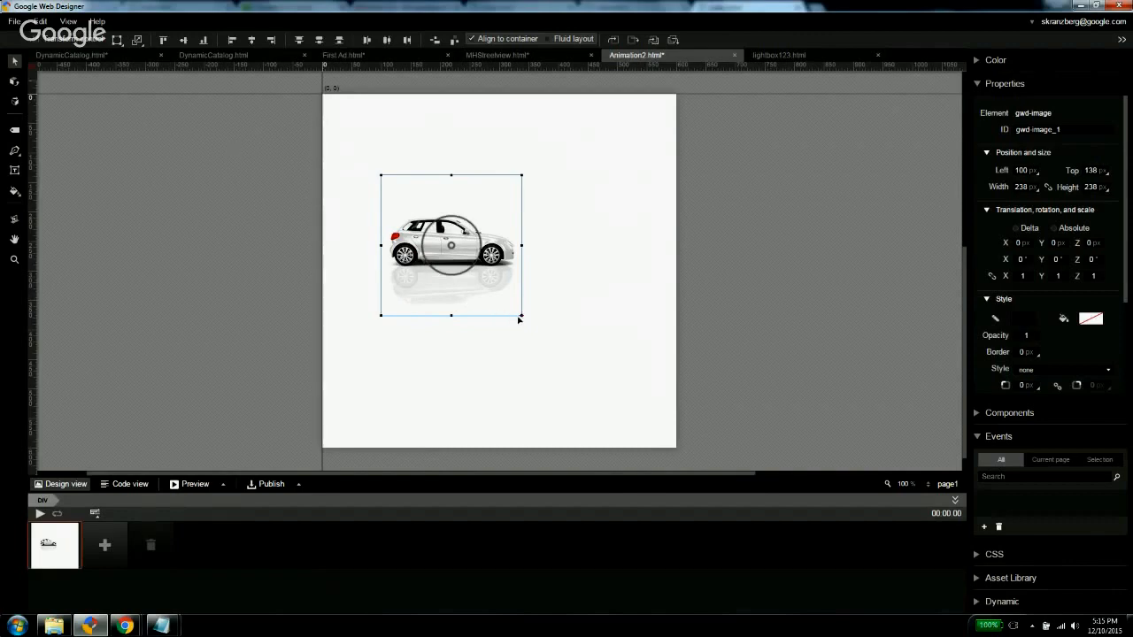
pyautogui.moveTo(521, 317); pyautogui.dragTo(584, 360)
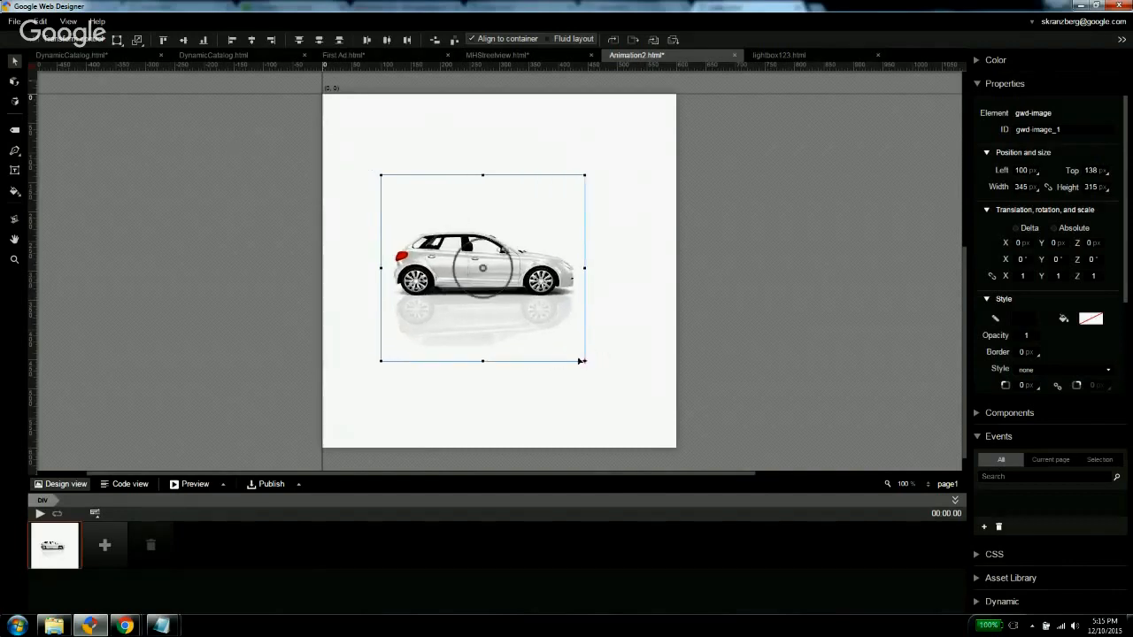
# Add a second frame, shrink the car in it to a scale of about X 0.55, Y 0.54, and play the animation.
pyautogui.click(102, 551)
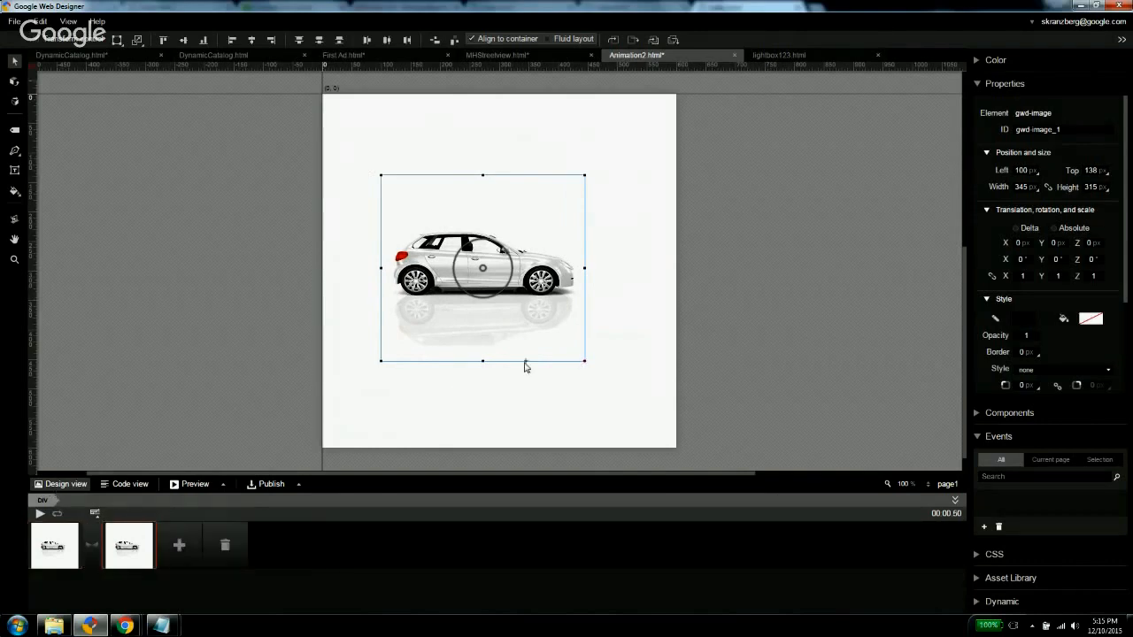
pyautogui.moveTo(584, 361); pyautogui.dragTo(492, 276)
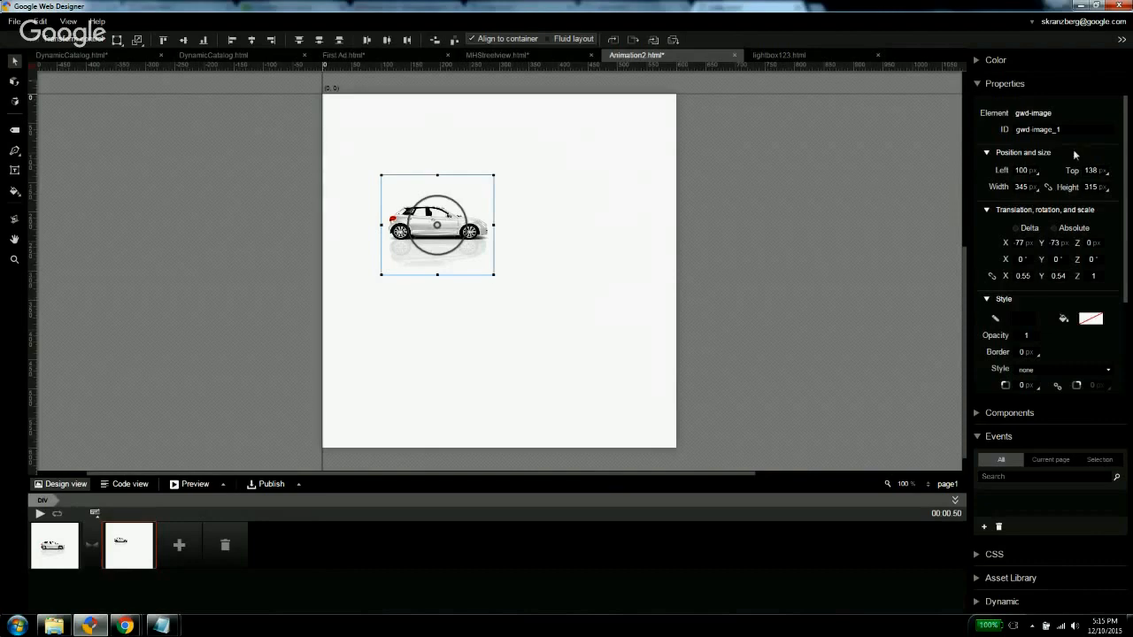
pyautogui.click(39, 514)
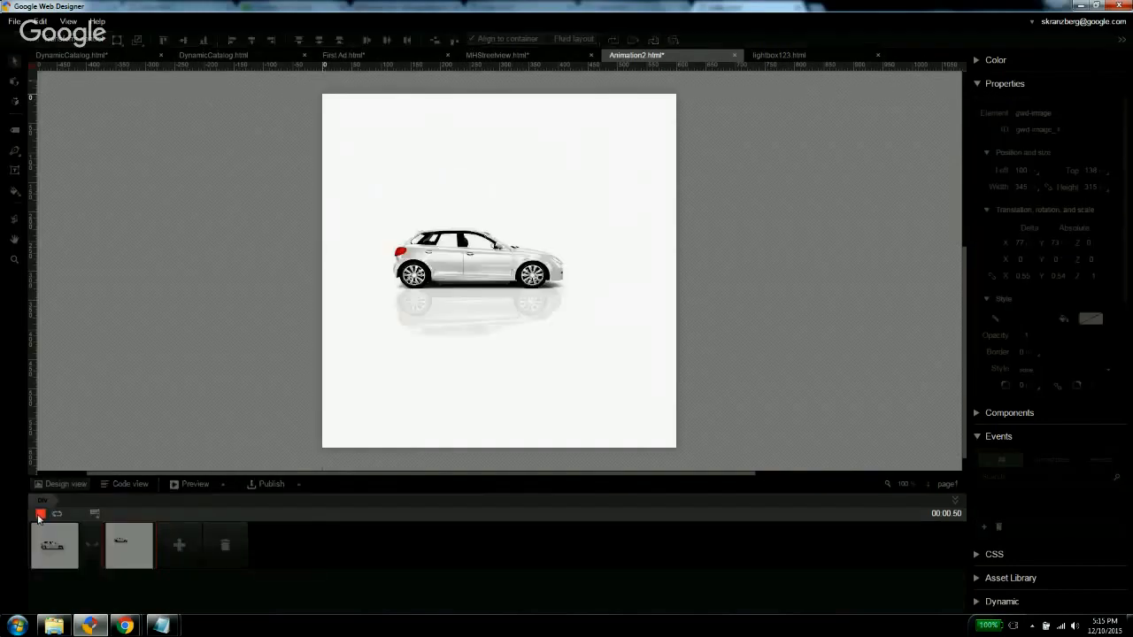
# Examine the car's position, size and keyframe transforms in the generated code, and return to the design view.
pyautogui.click(118, 486)
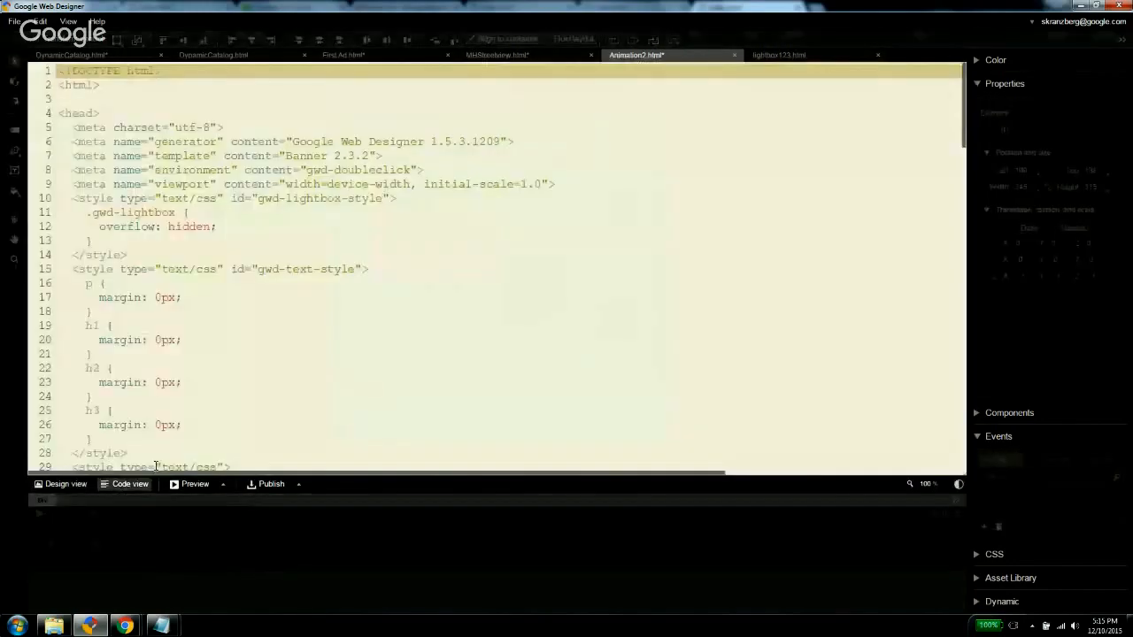
pyautogui.scroll(-19, 309, 332)
pyautogui.scroll(4, 308, 334)
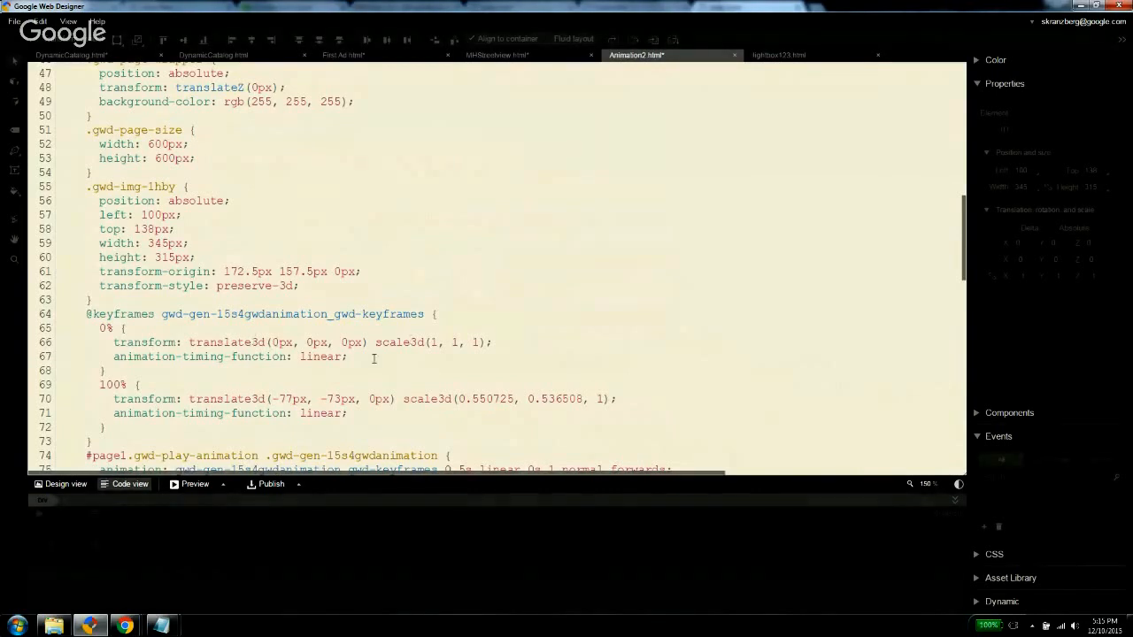
pyautogui.click(62, 484)
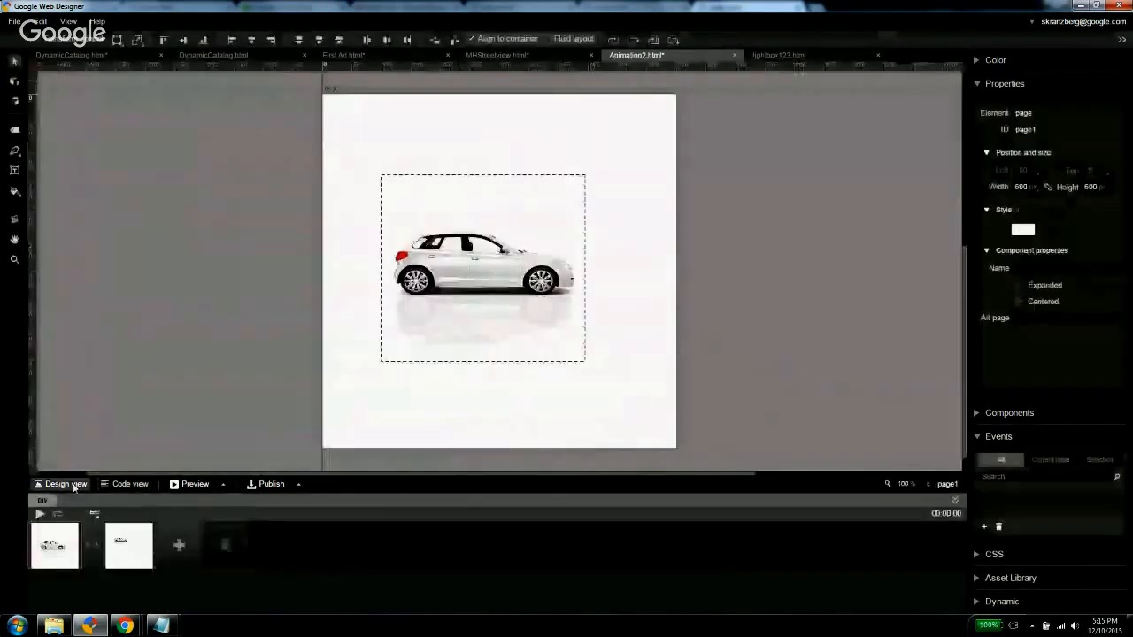
# Delete the second frame and move the car to about left 7 px, top 140 px.
pyautogui.click(128, 545)
pyautogui.click(224, 544)
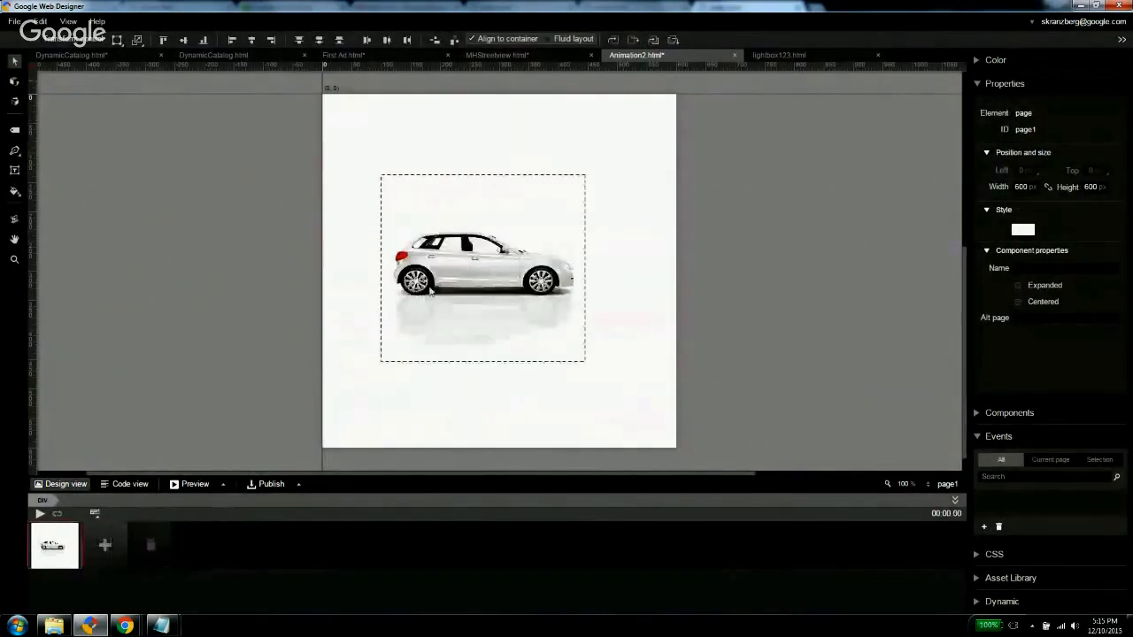
pyautogui.click(419, 308)
pyautogui.moveTo(420, 308); pyautogui.dragTo(365, 310)
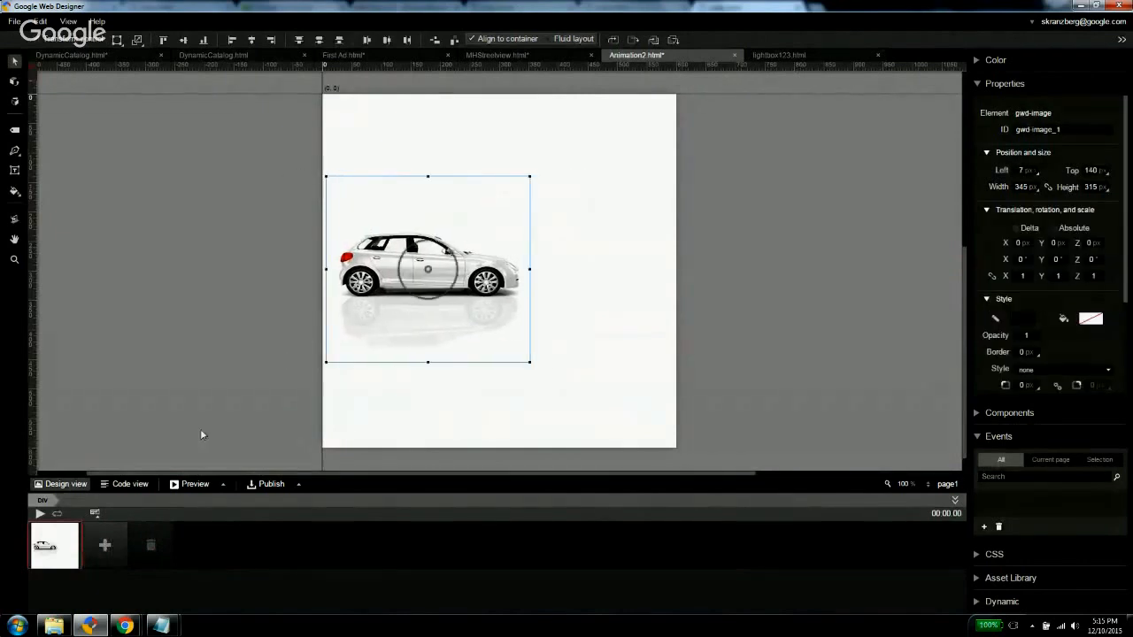
# Add a second frame, translate the car in it by about X 313, Y -14 px, and set its Z rotation to 720°.
pyautogui.click(104, 546)
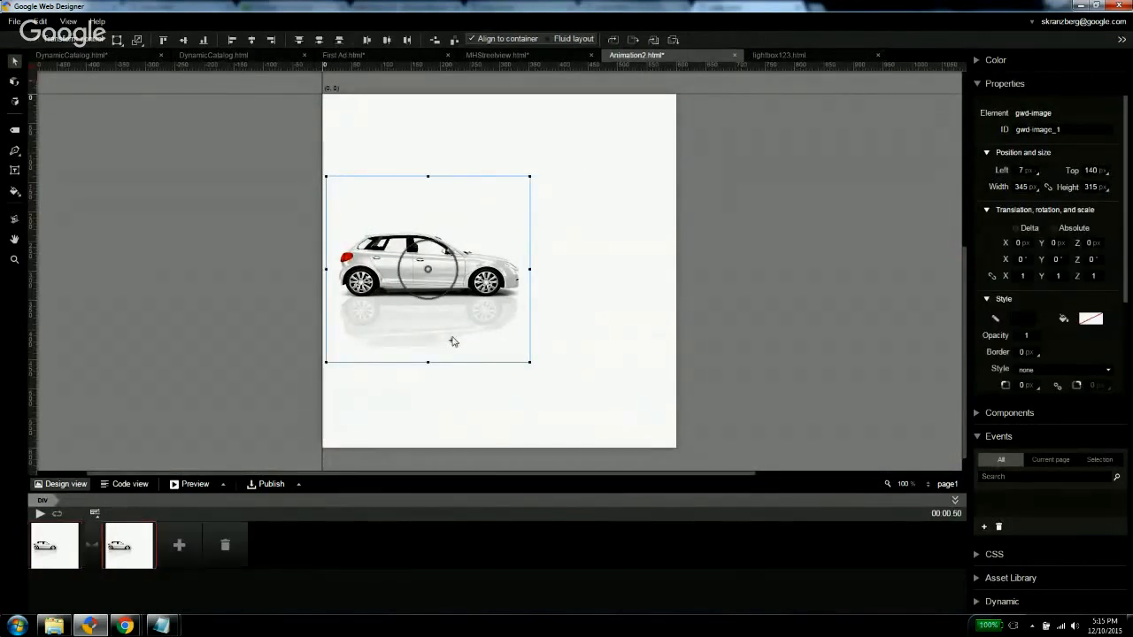
pyautogui.moveTo(481, 336); pyautogui.dragTo(665, 327)
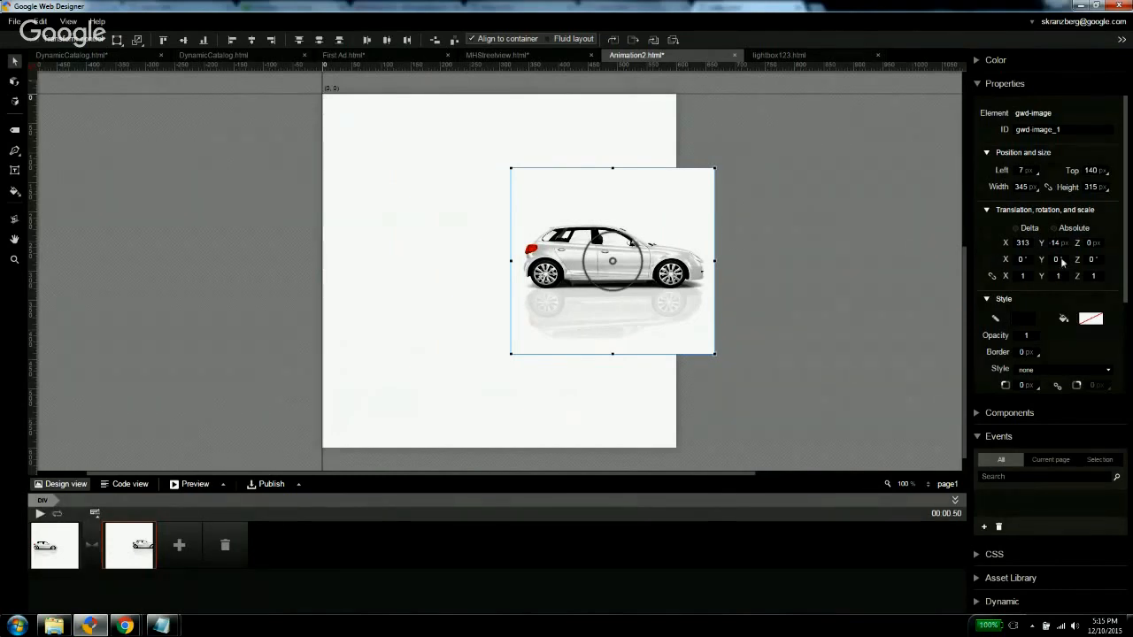
pyautogui.click(1091, 259)
pyautogui.write('2')
pyautogui.write('20')
pyautogui.click(1055, 261)
# Set the duration of the transition between the two frames to 3 s and play the animation.
pyautogui.click(90, 551)
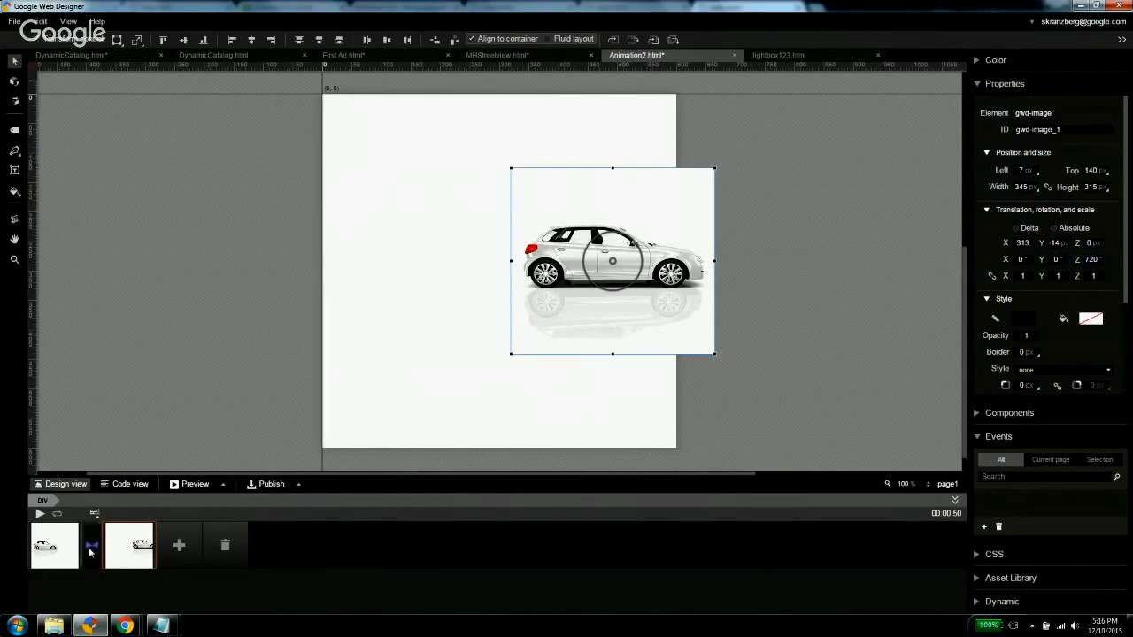
pyautogui.click(83, 496)
pyautogui.write('3 s')
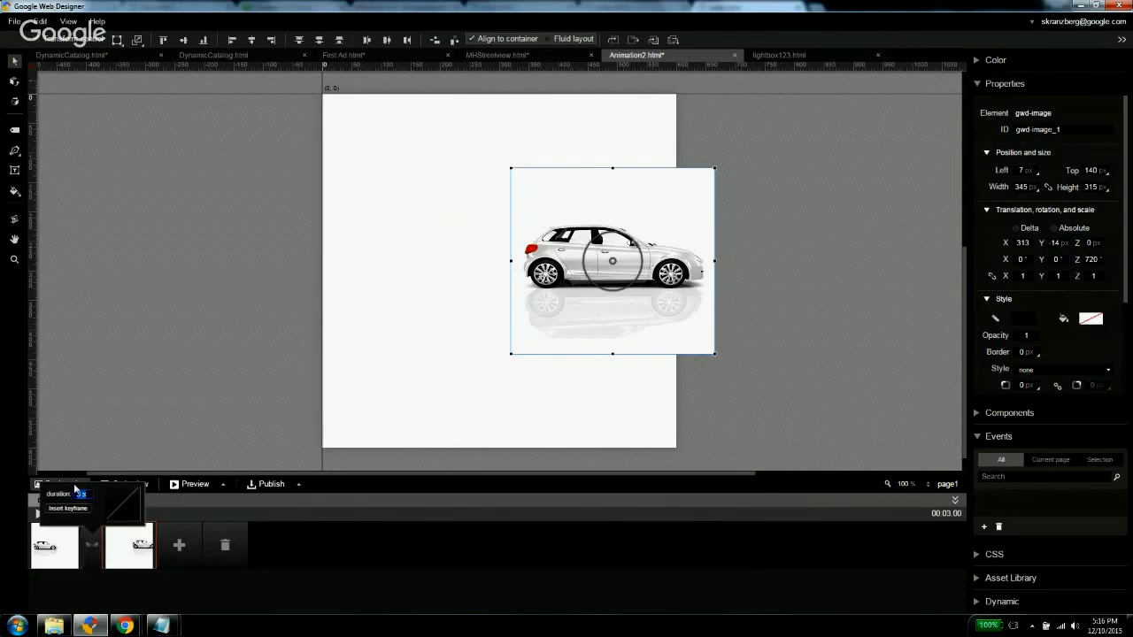
pyautogui.click(81, 440)
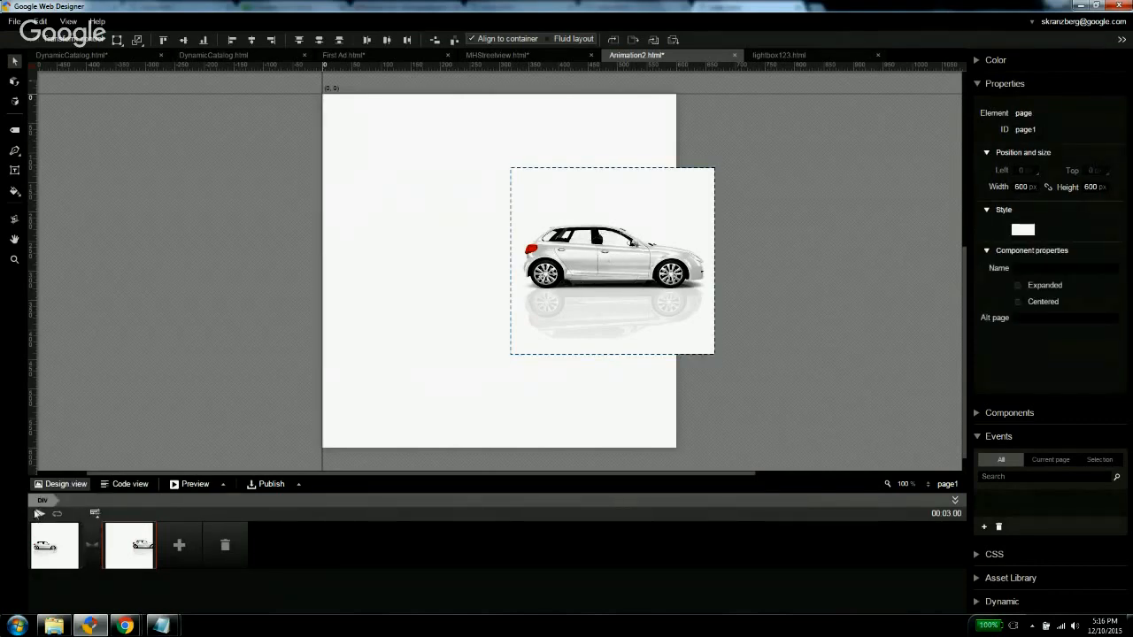
pyautogui.click(39, 513)
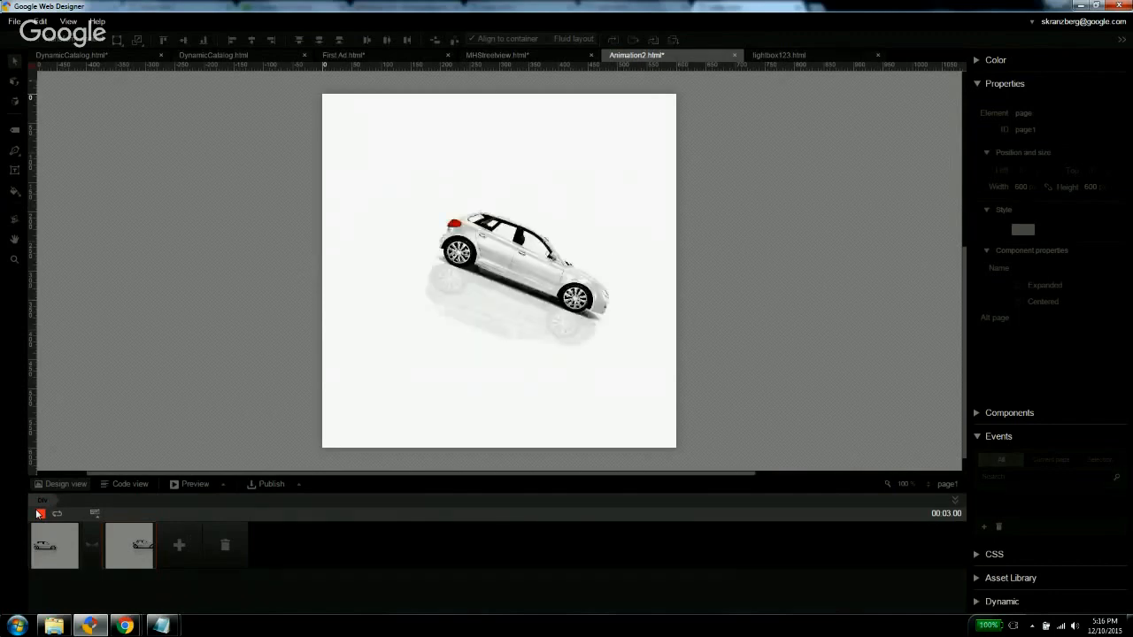
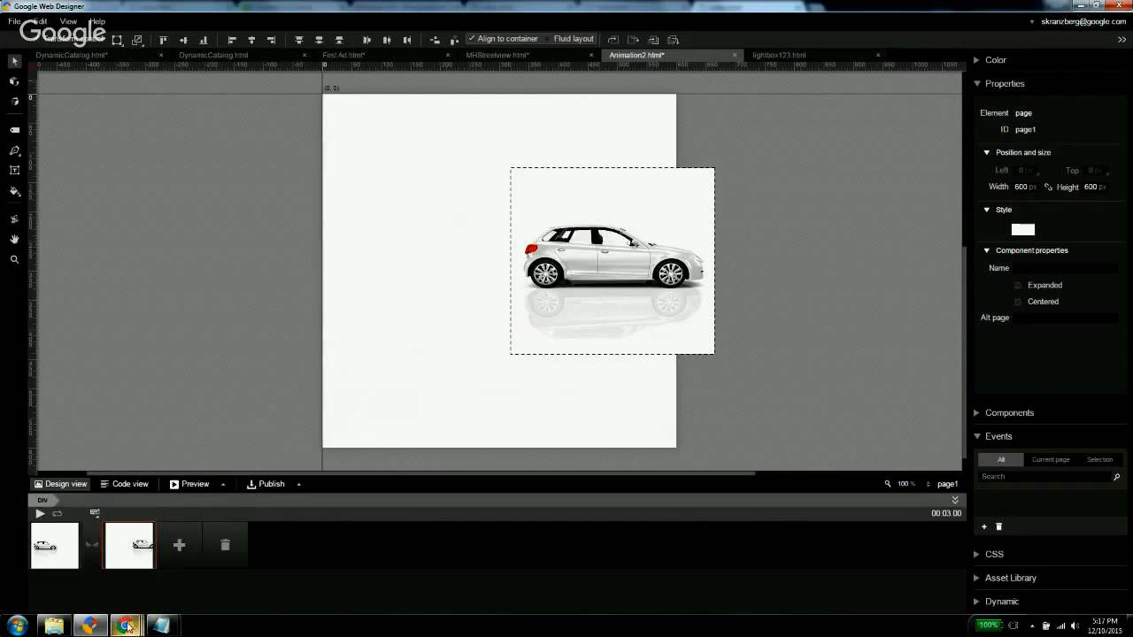
# Switch to DoubleClick Studio in Chrome and examine the DemoDynamic profile's transformed content Untitled_spreadsheet_Sheet1.
pyautogui.moveTo(128, 628)
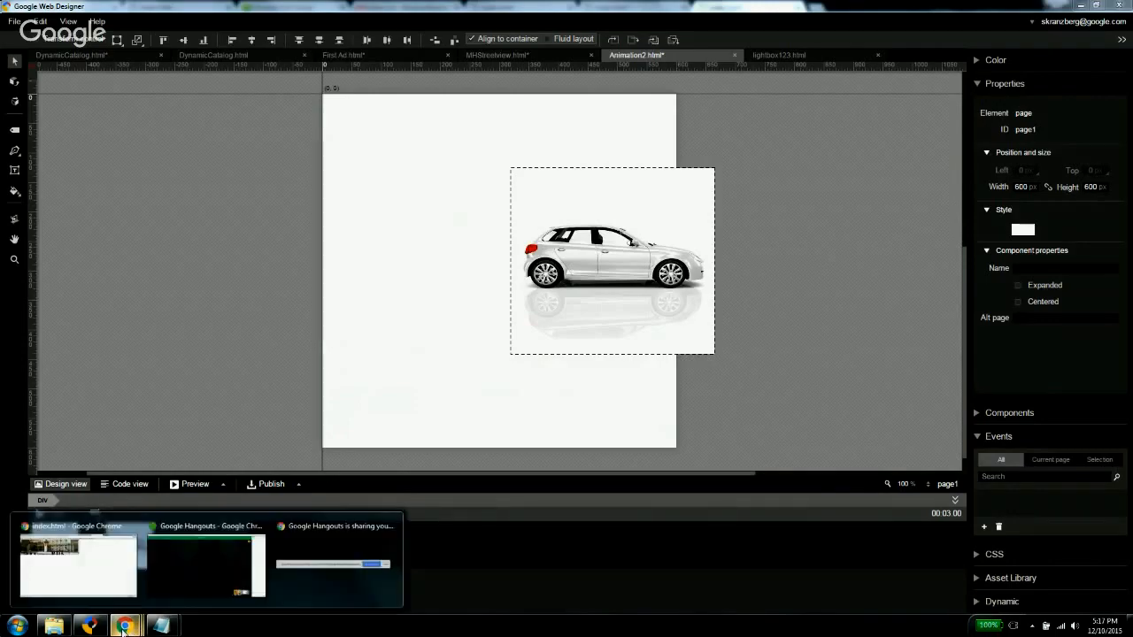
pyautogui.click(91, 601)
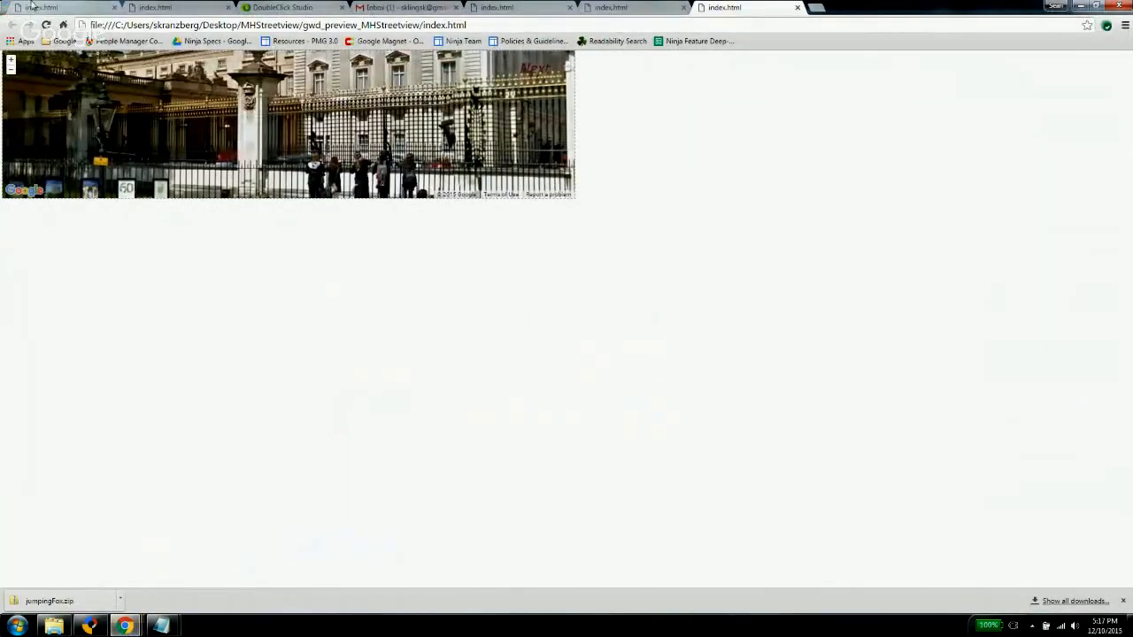
pyautogui.click(275, 7)
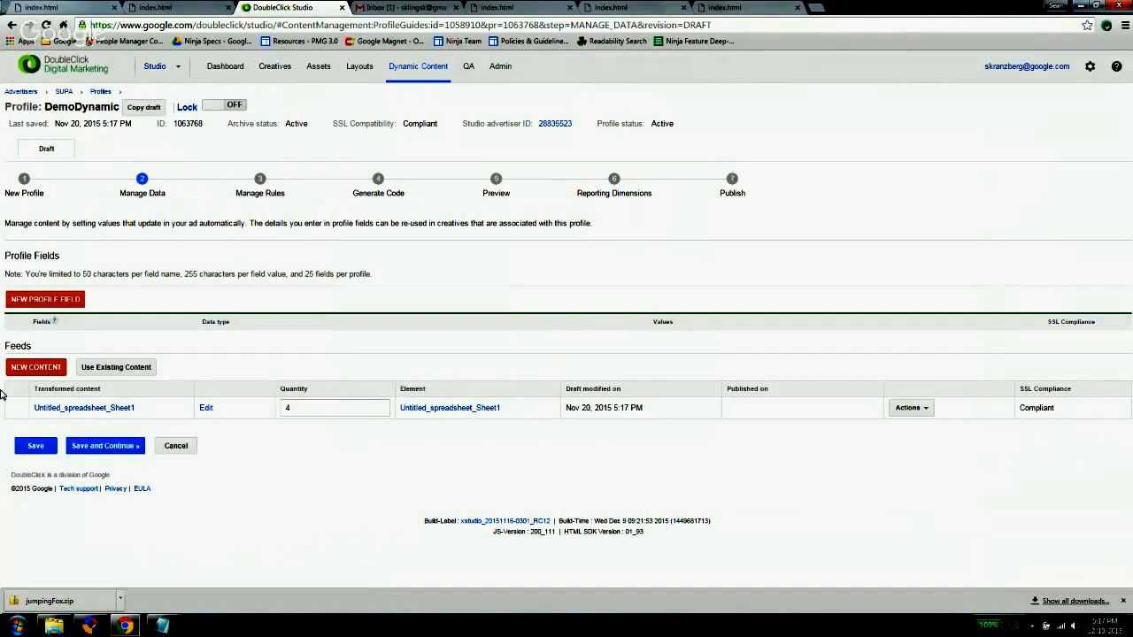
pyautogui.click(100, 409)
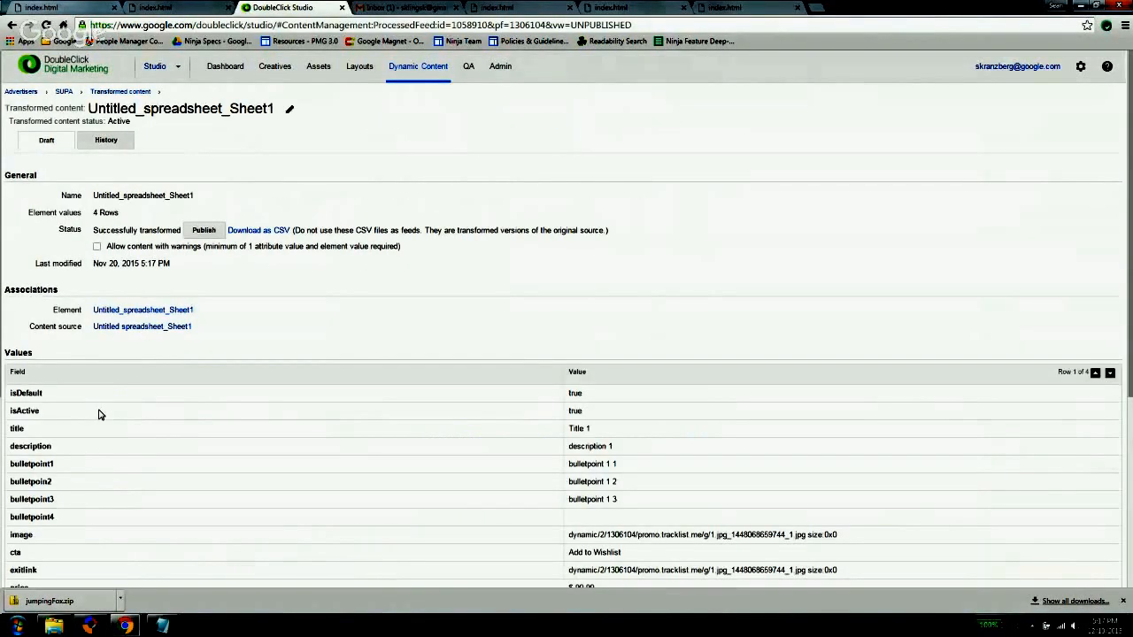
pyautogui.scroll(-2, 383, 354)
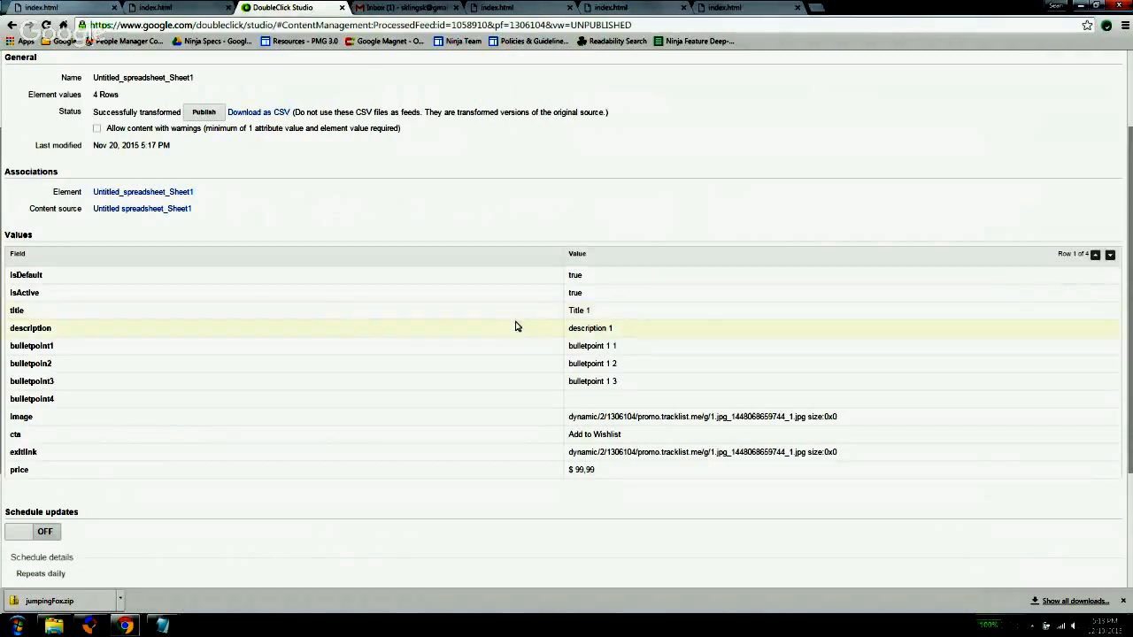
# Return to the DemoDynamic profile and examine the HTML5 snippet in its Generate Code stage.
pyautogui.click(11, 25)
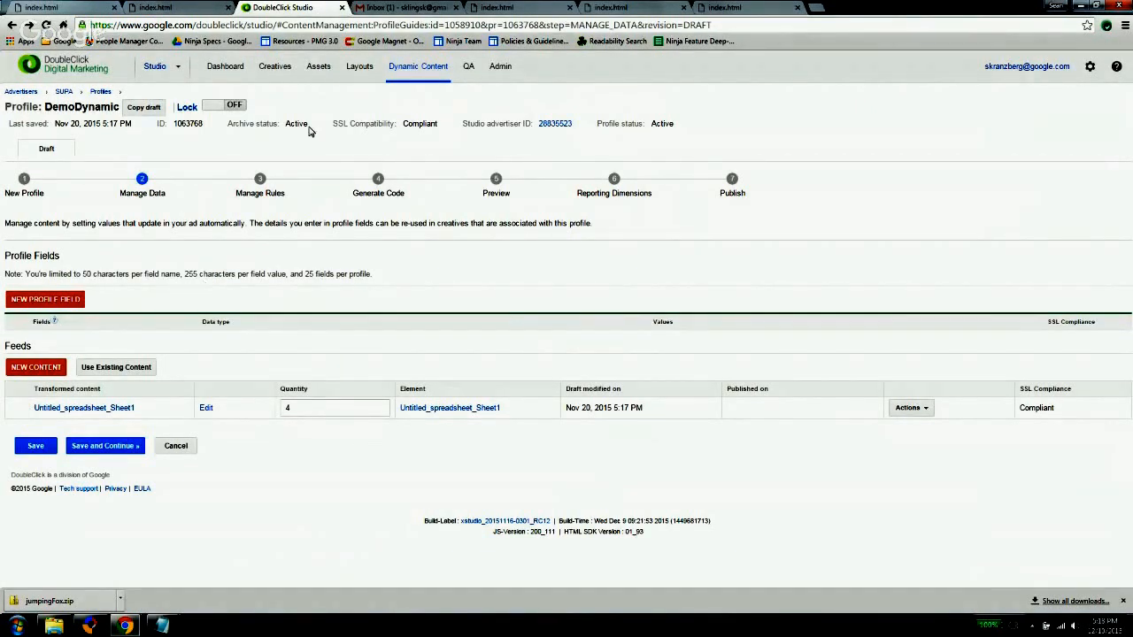
pyautogui.click(378, 181)
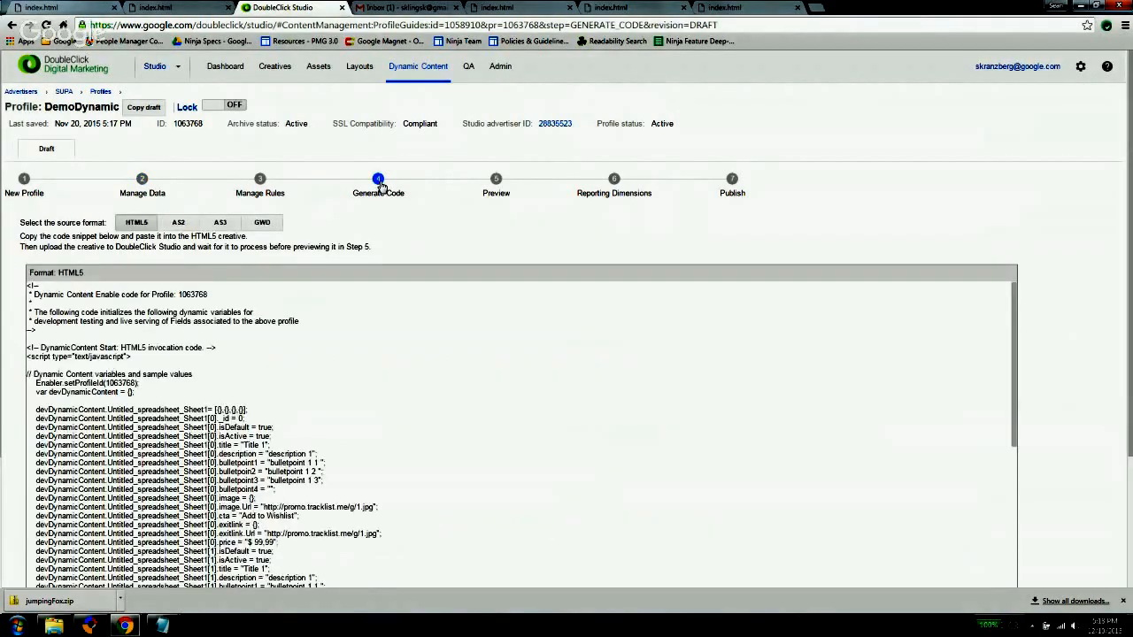
pyautogui.scroll(-4, 434, 331)
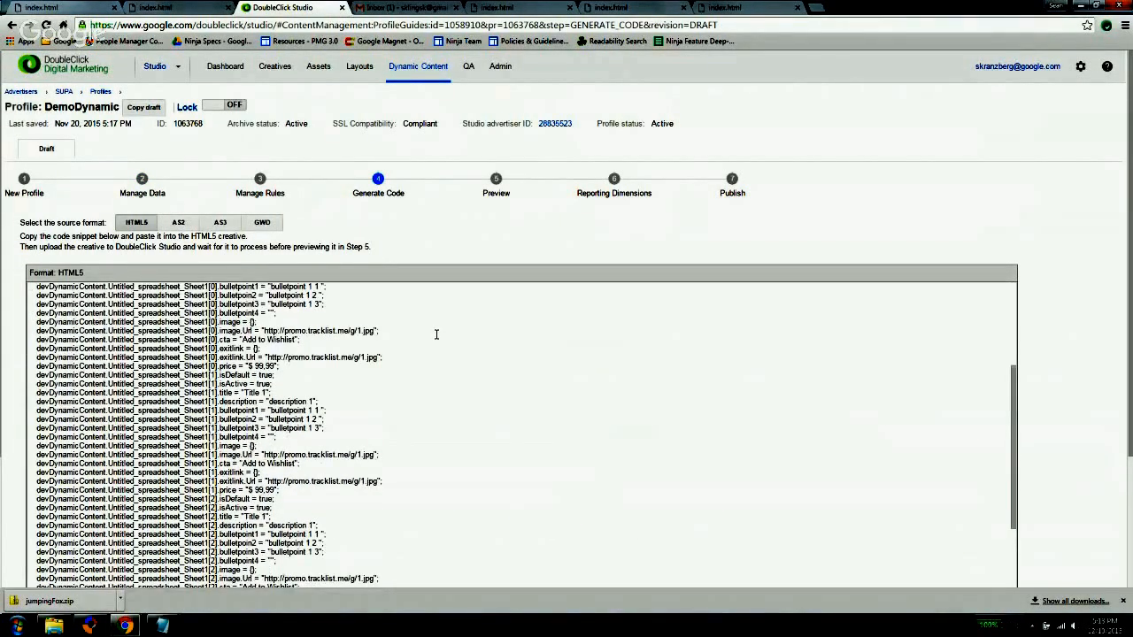
pyautogui.scroll(4, 436, 334)
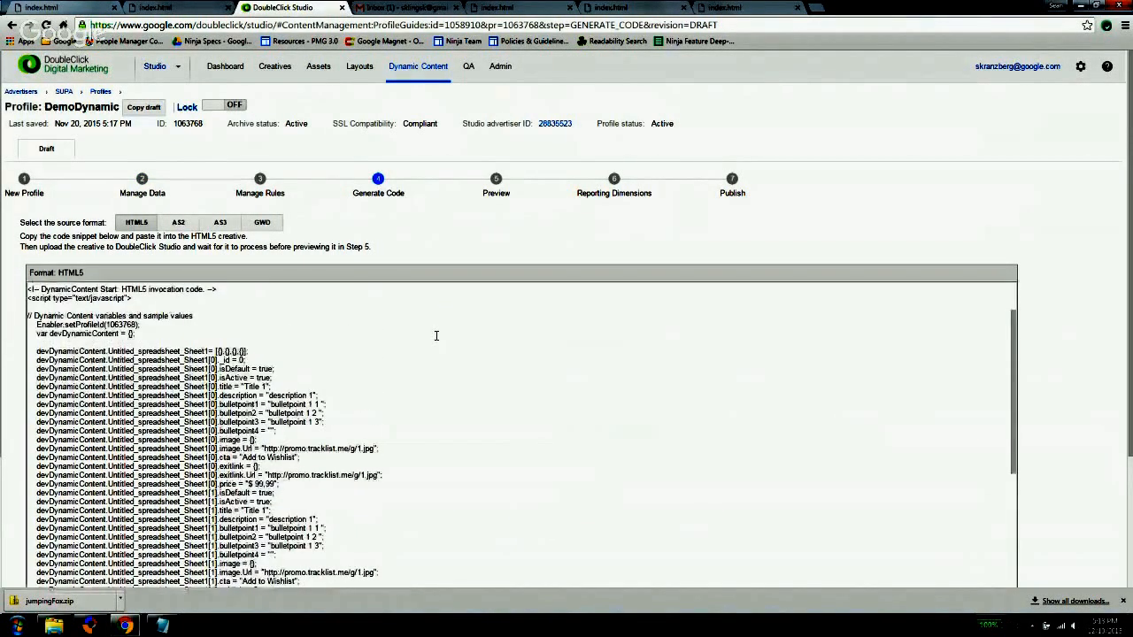
# Read through the remaining dynamic variables and sample values in the generated HTML5 snippet.
pyautogui.scroll(-3, 413, 349)
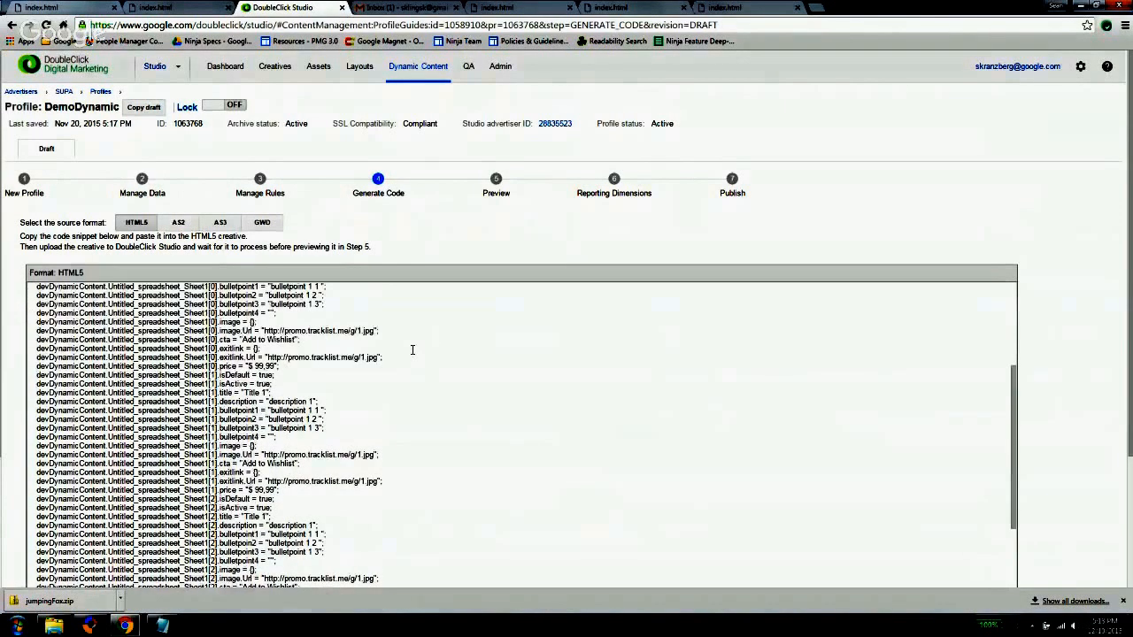
pyautogui.scroll(-3, 413, 349)
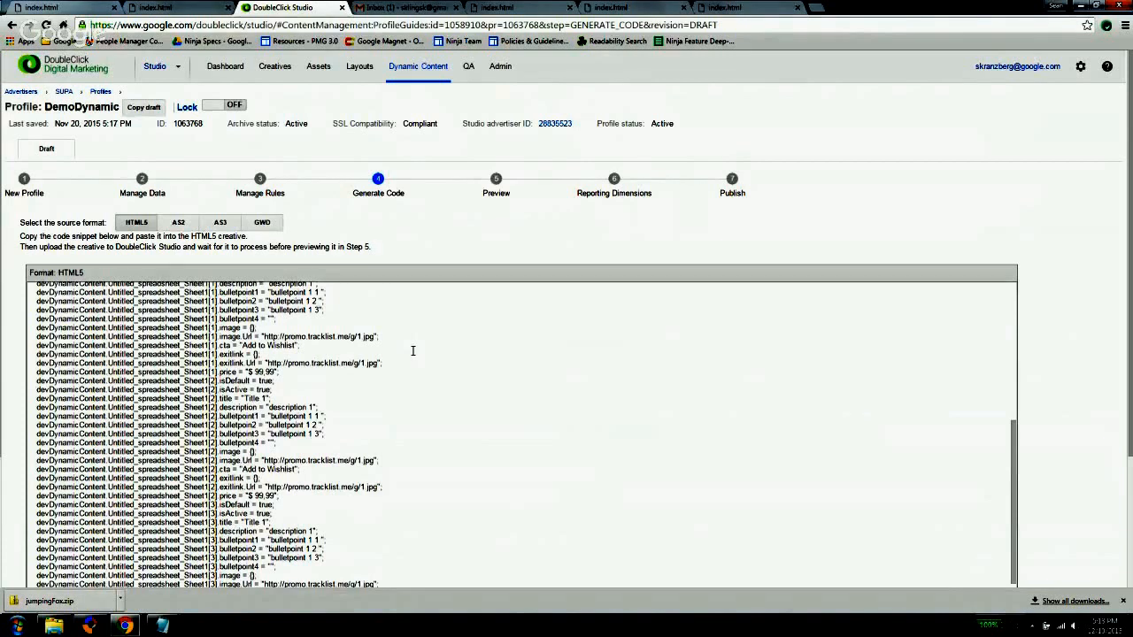
pyautogui.scroll(-3, 412, 350)
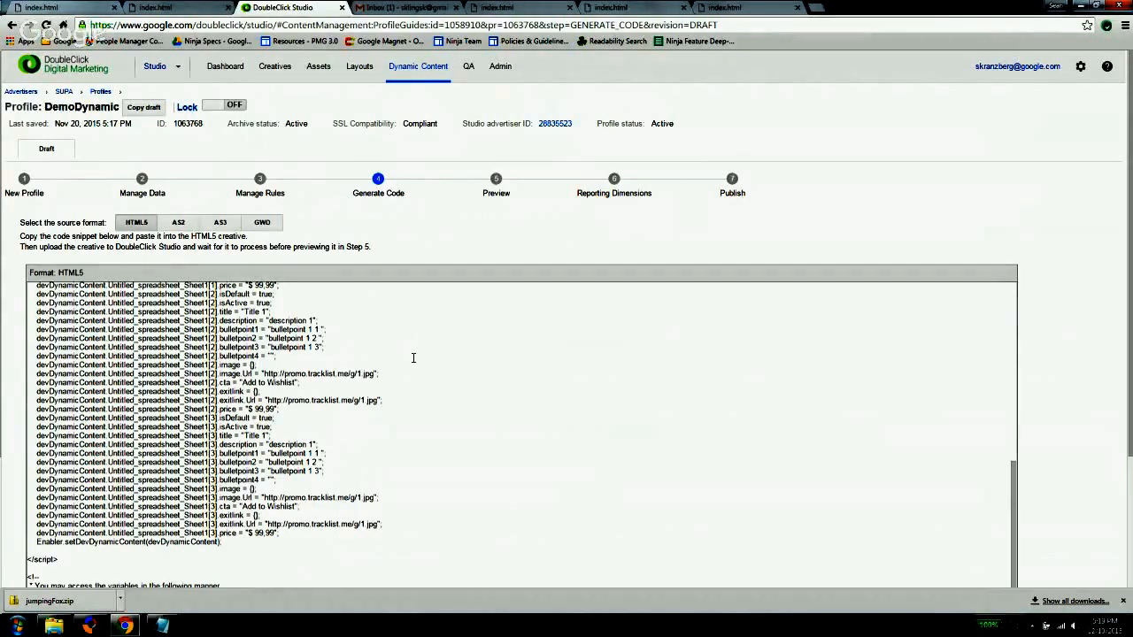
# Switch to Google Web Designer, bring up the unsaved DynamicCatalog.html document and preview it in the browser.
pyautogui.click(95, 626)
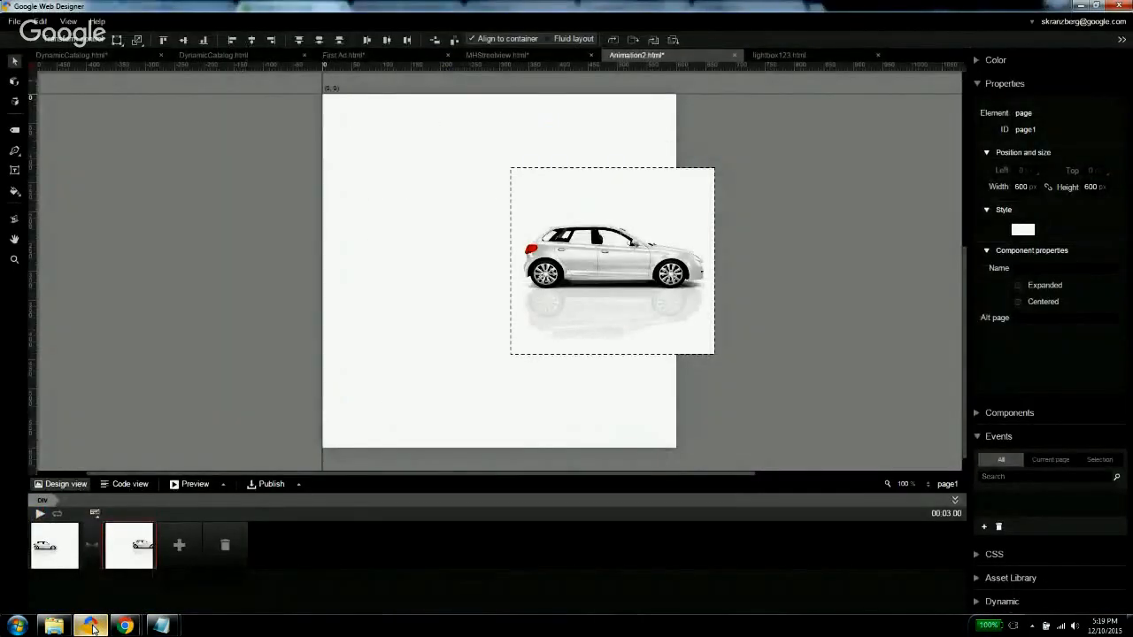
pyautogui.click(130, 57)
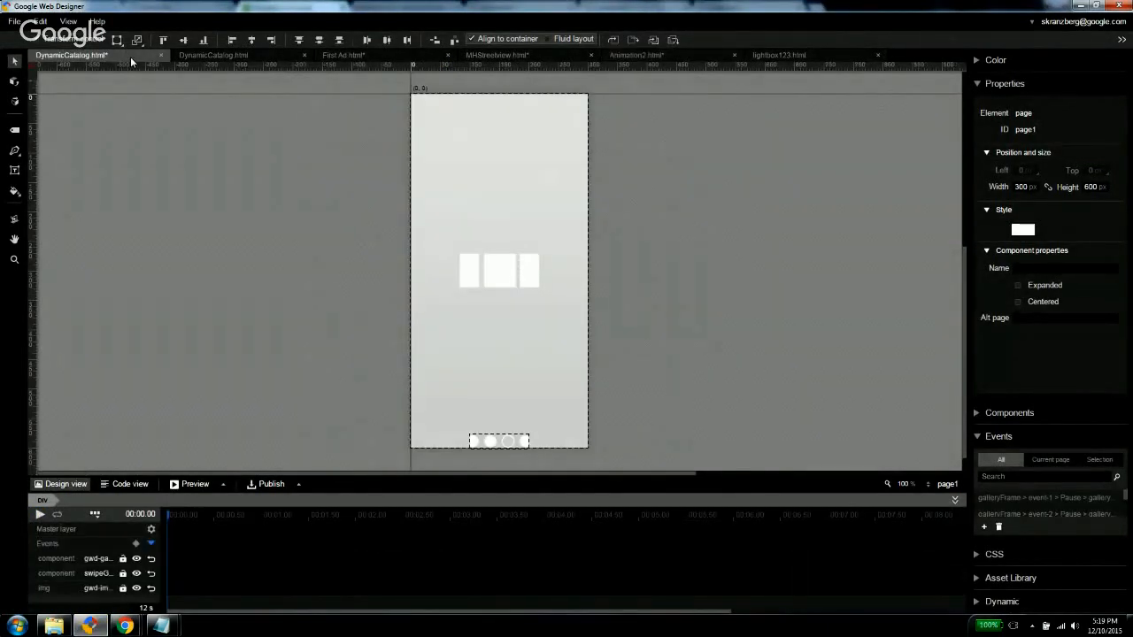
pyautogui.click(976, 603)
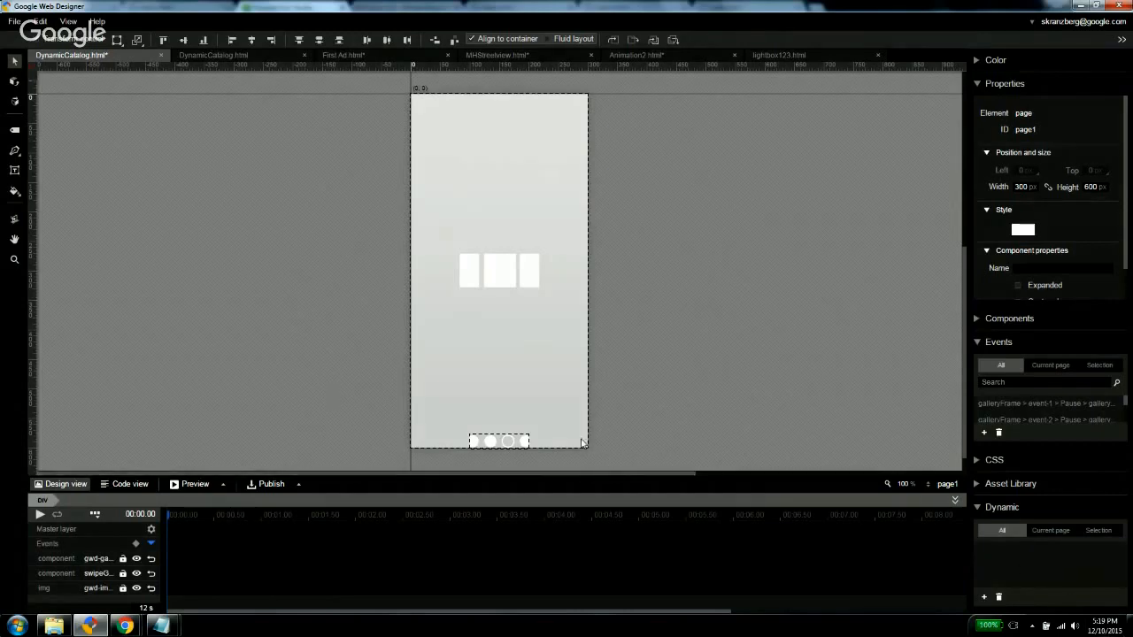
pyautogui.click(196, 485)
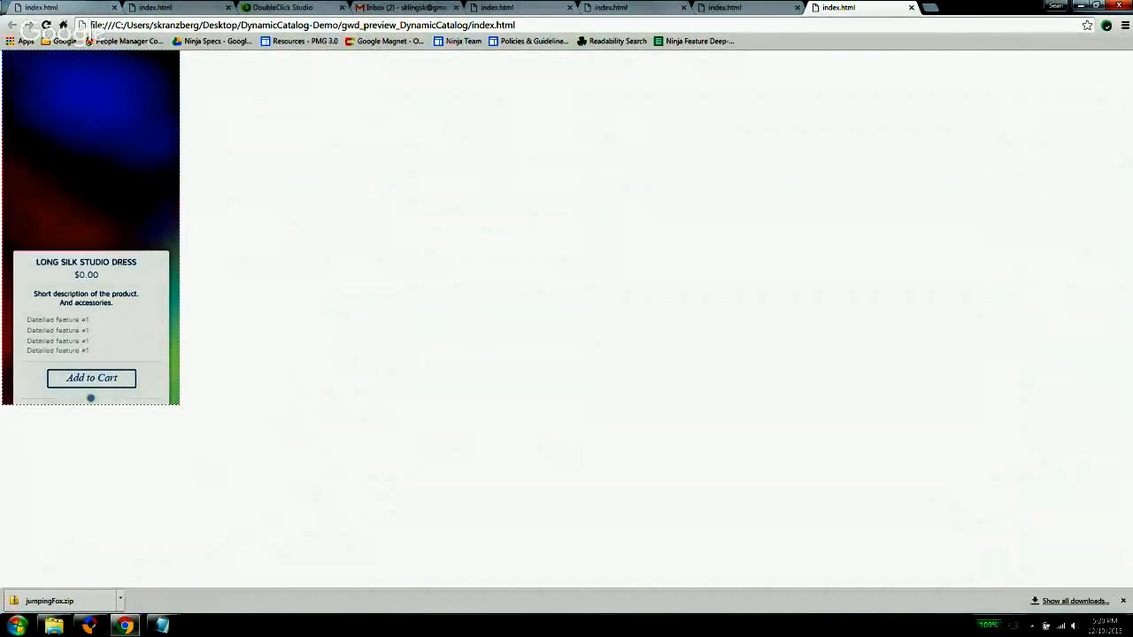
pyautogui.click(86, 627)
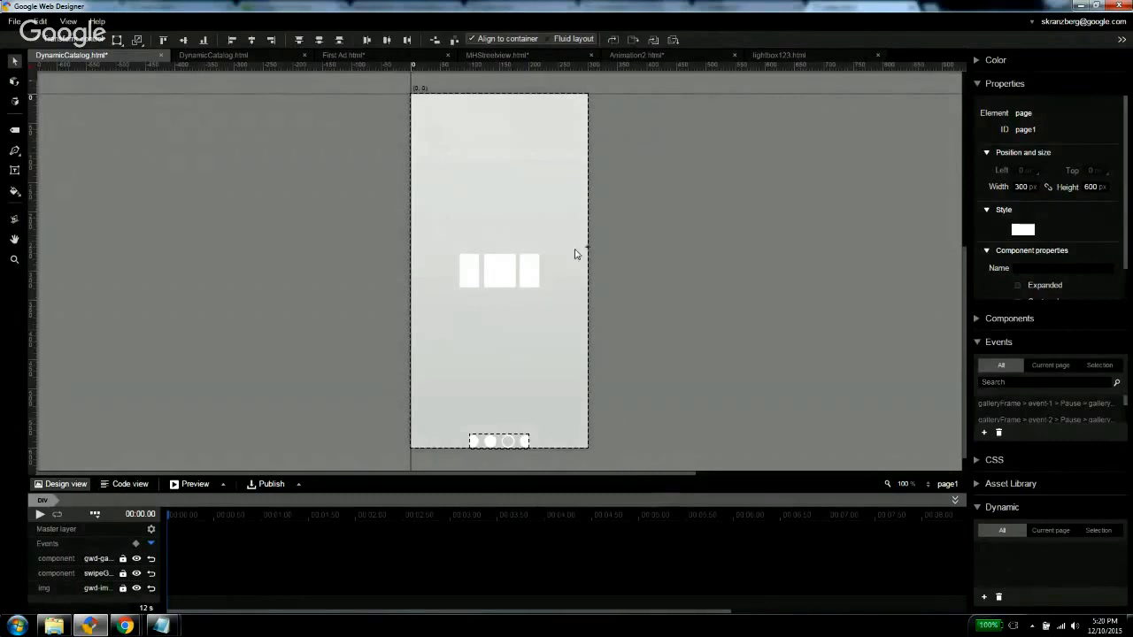
# Select the swipeGallery component on the page and examine its component properties, including the group it uses.
pyautogui.click(492, 292)
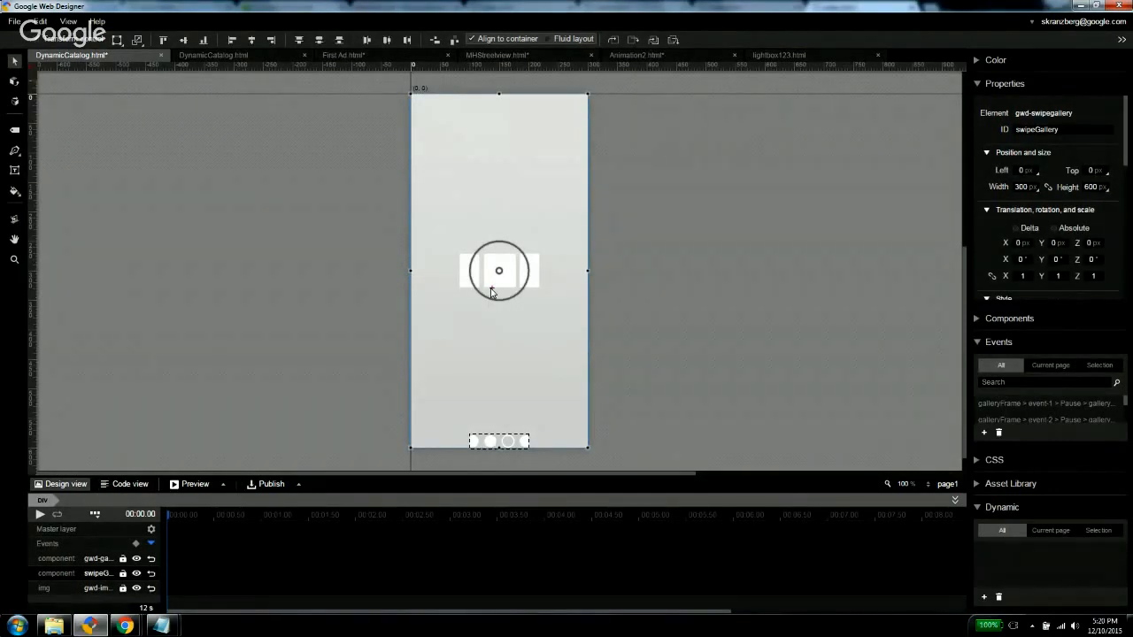
pyautogui.click(516, 444)
pyautogui.click(537, 363)
pyautogui.moveTo(1033, 301); pyautogui.dragTo(1037, 221)
pyautogui.click(974, 240)
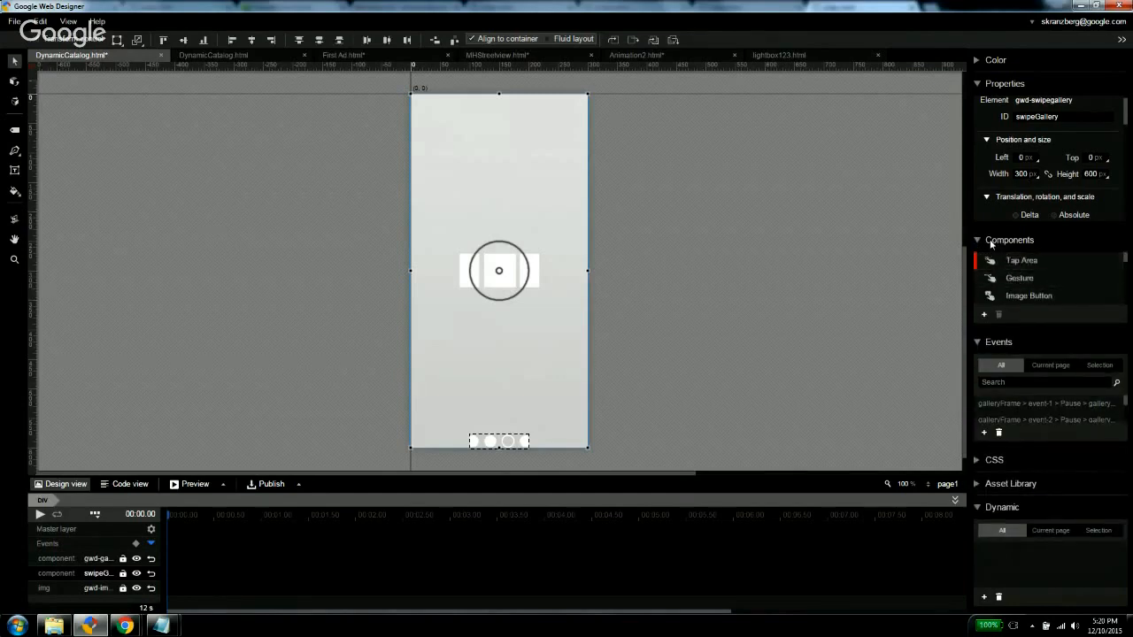
pyautogui.click(978, 239)
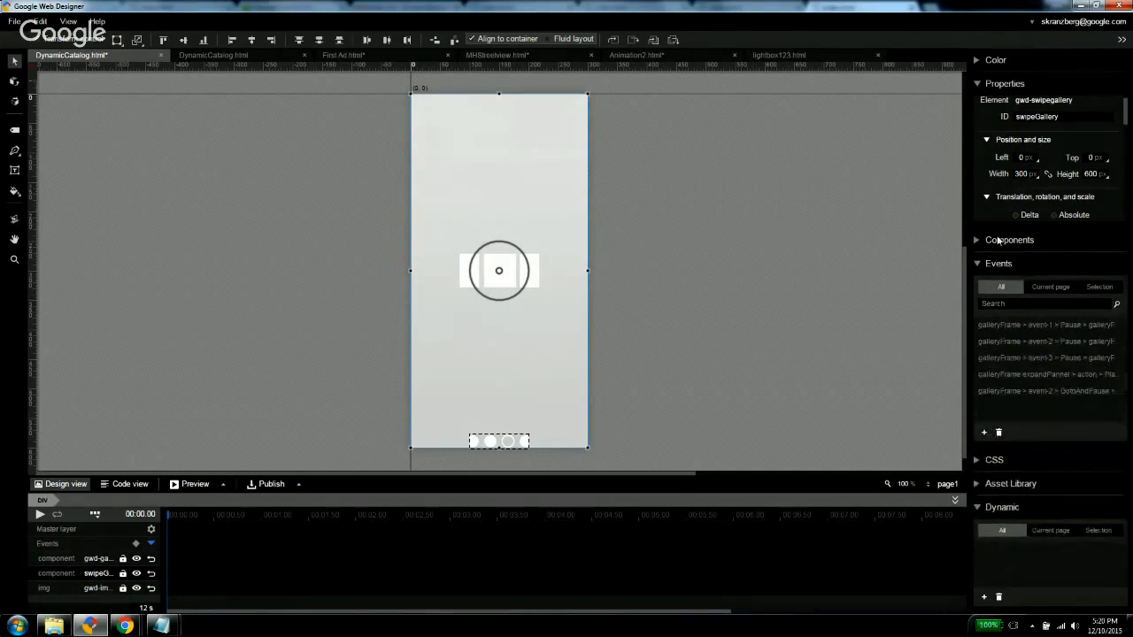
pyautogui.scroll(-5, 1006, 187)
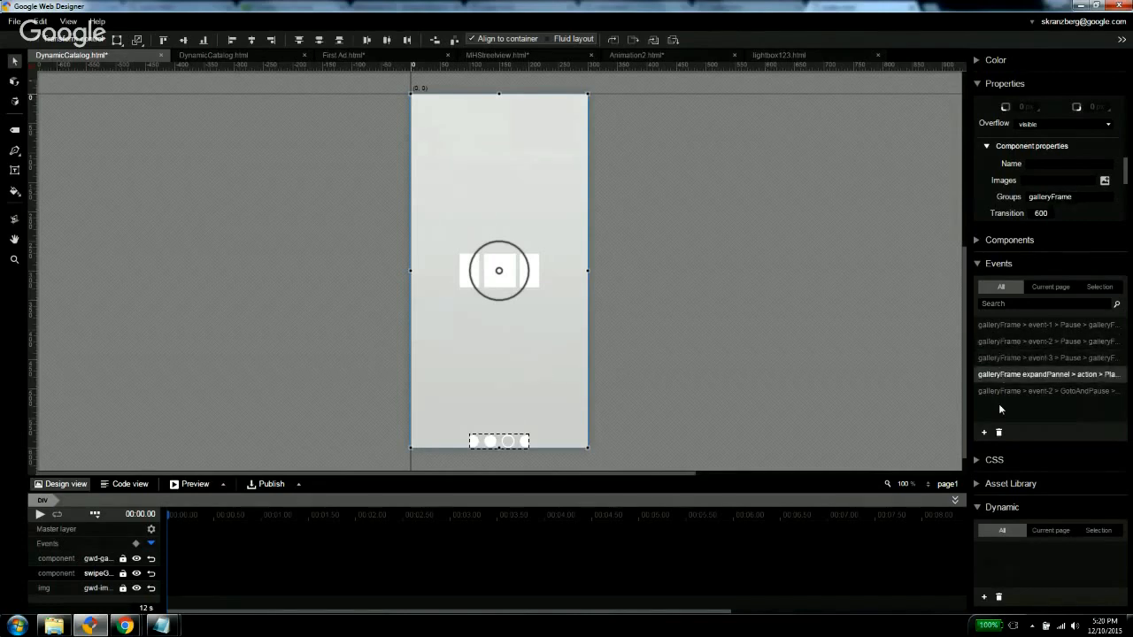
# Open the galleryFrame group from the asset library for editing.
pyautogui.click(976, 265)
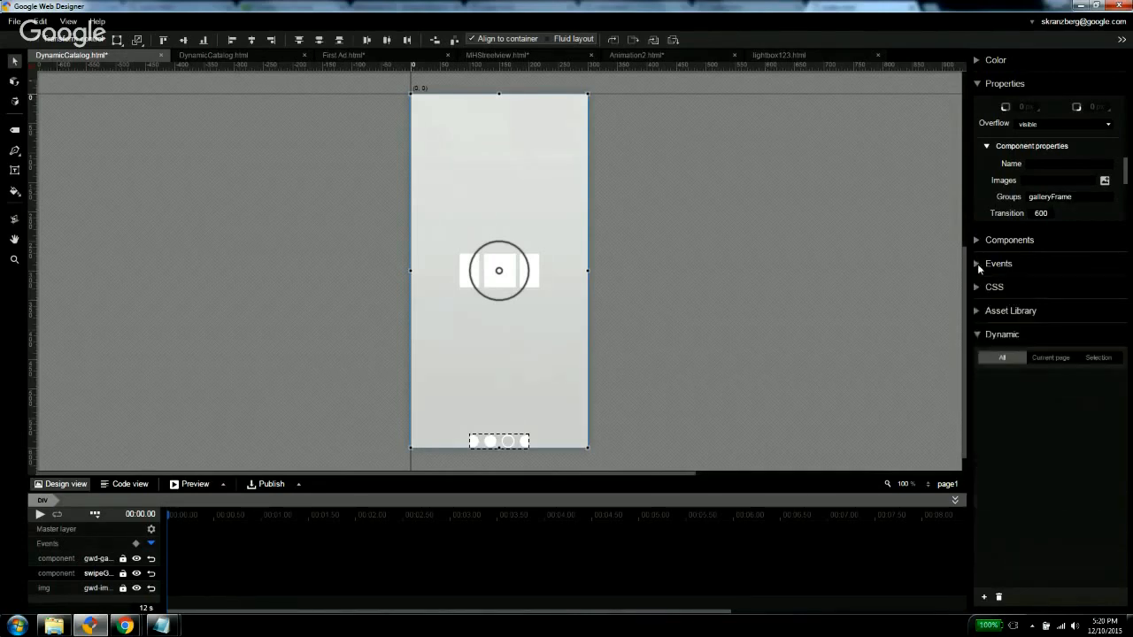
pyautogui.click(975, 310)
pyautogui.scroll(-1, 1022, 531)
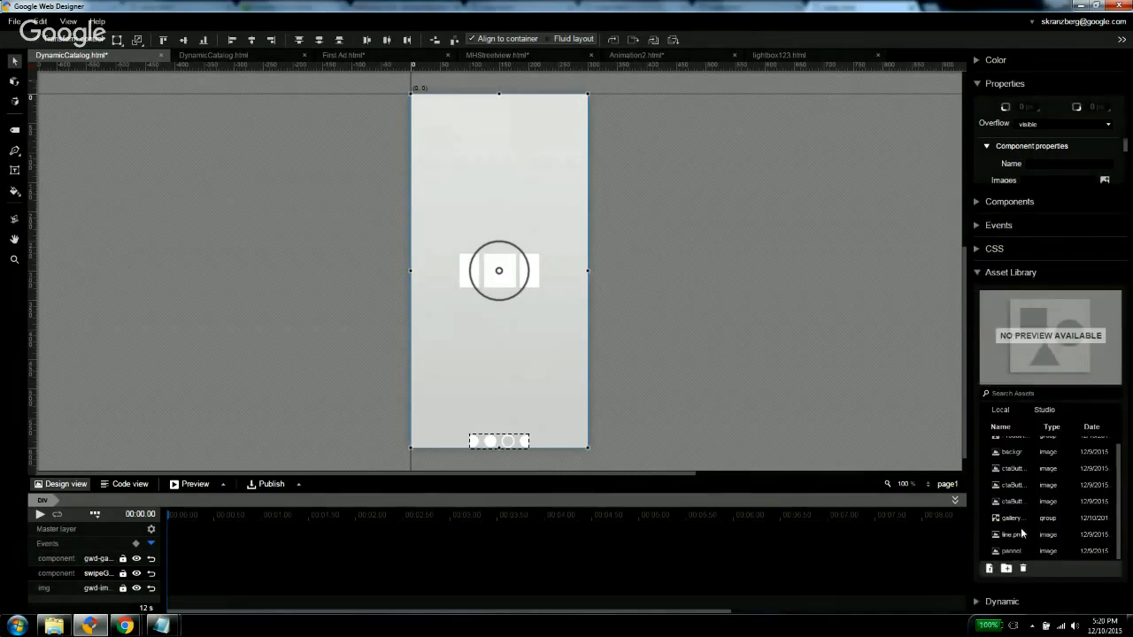
pyautogui.rightClick(1015, 519)
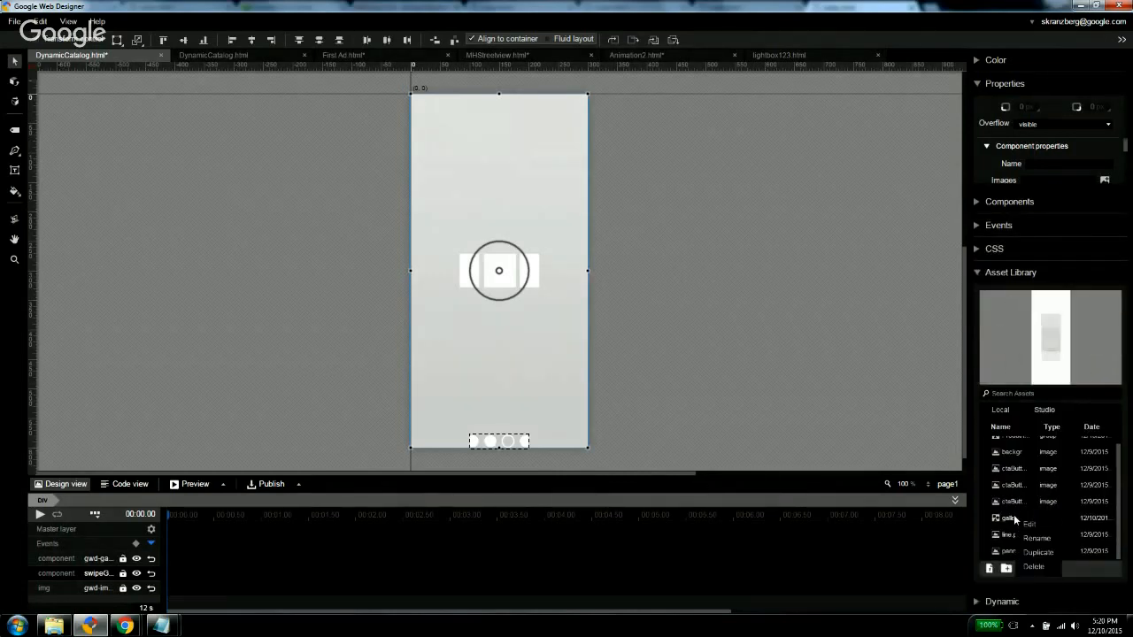
pyautogui.click(1031, 525)
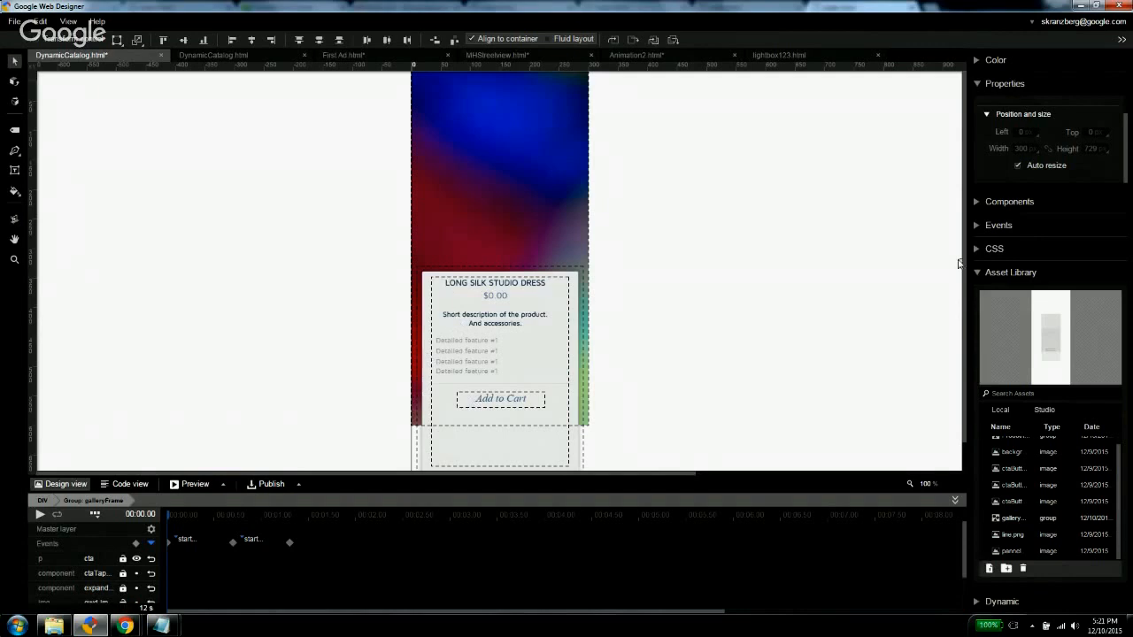
# Show the dynamic settings of the galleryFrame group and start adding a dynamic binding.
pyautogui.click(978, 272)
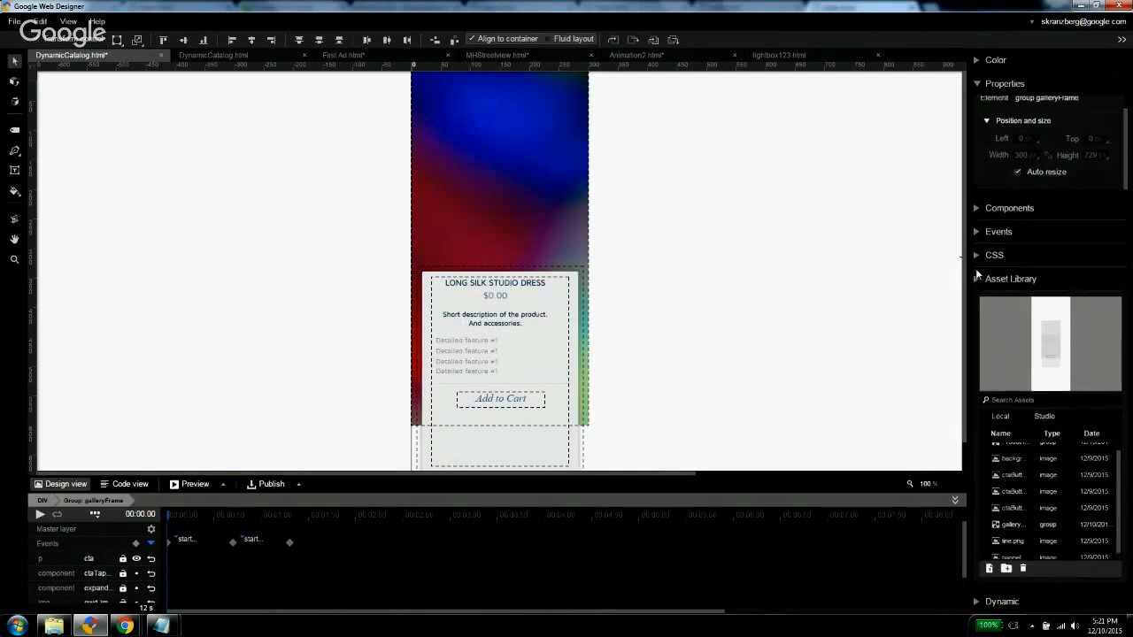
pyautogui.click(976, 605)
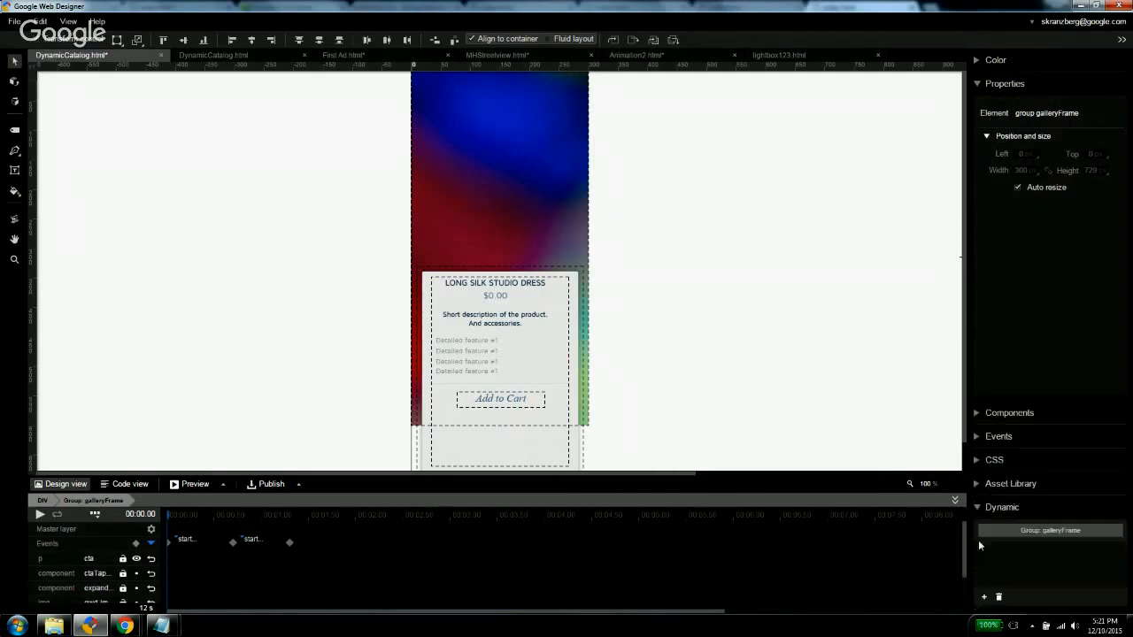
pyautogui.moveTo(992, 397); pyautogui.dragTo(998, 247)
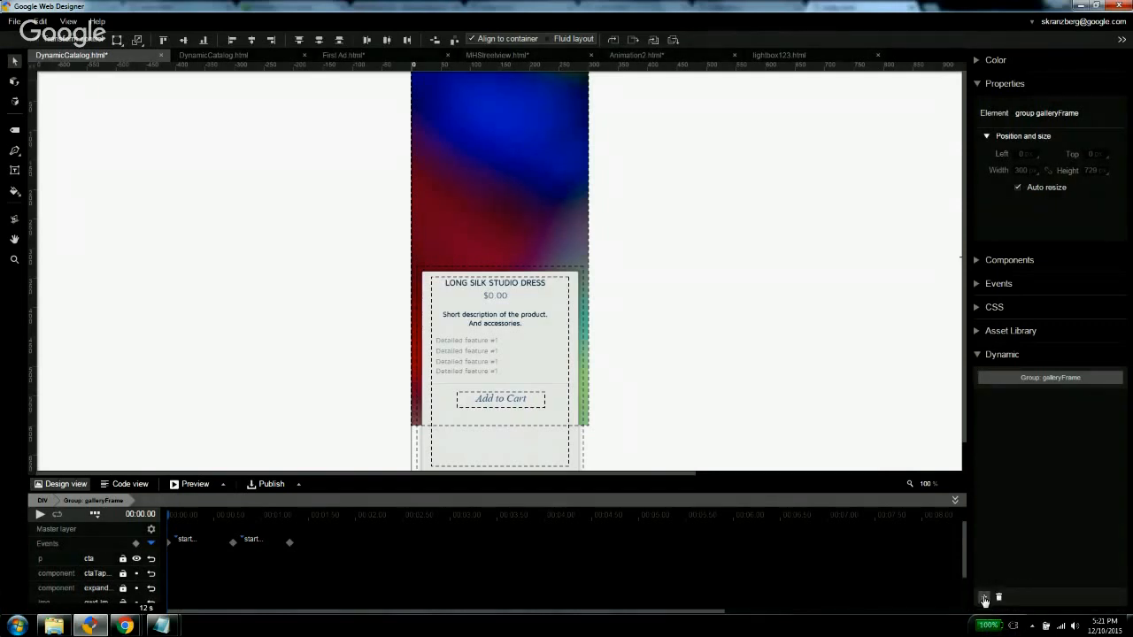
pyautogui.click(984, 598)
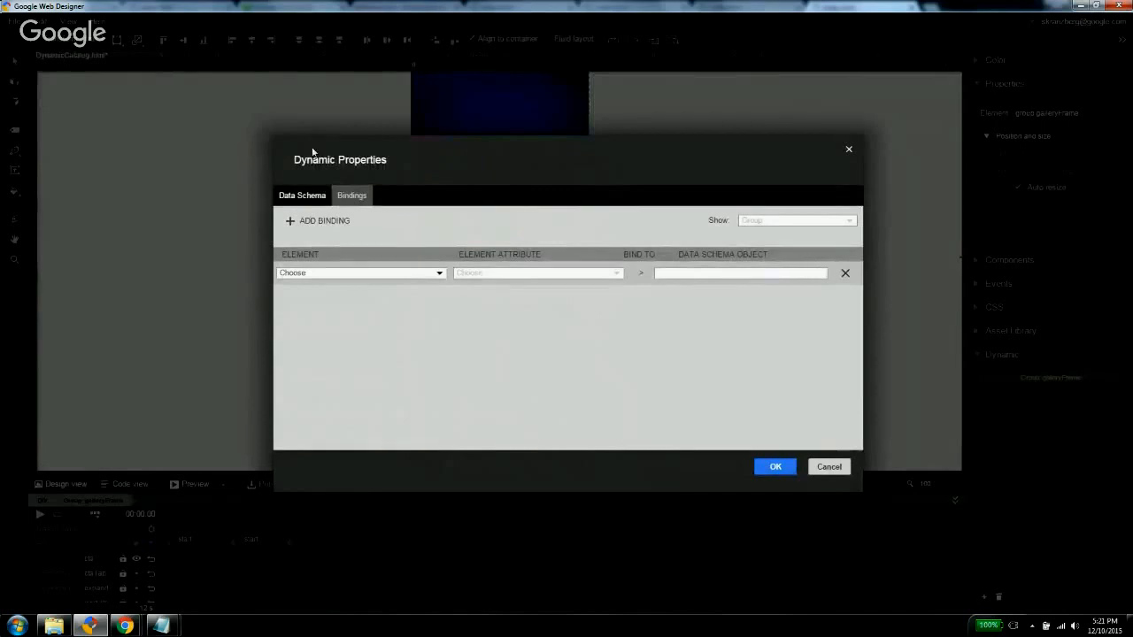
# Choose the data schema by selecting the Studio account, the advertiser SUPA and the profile DemoDynamic.
pyautogui.click(308, 200)
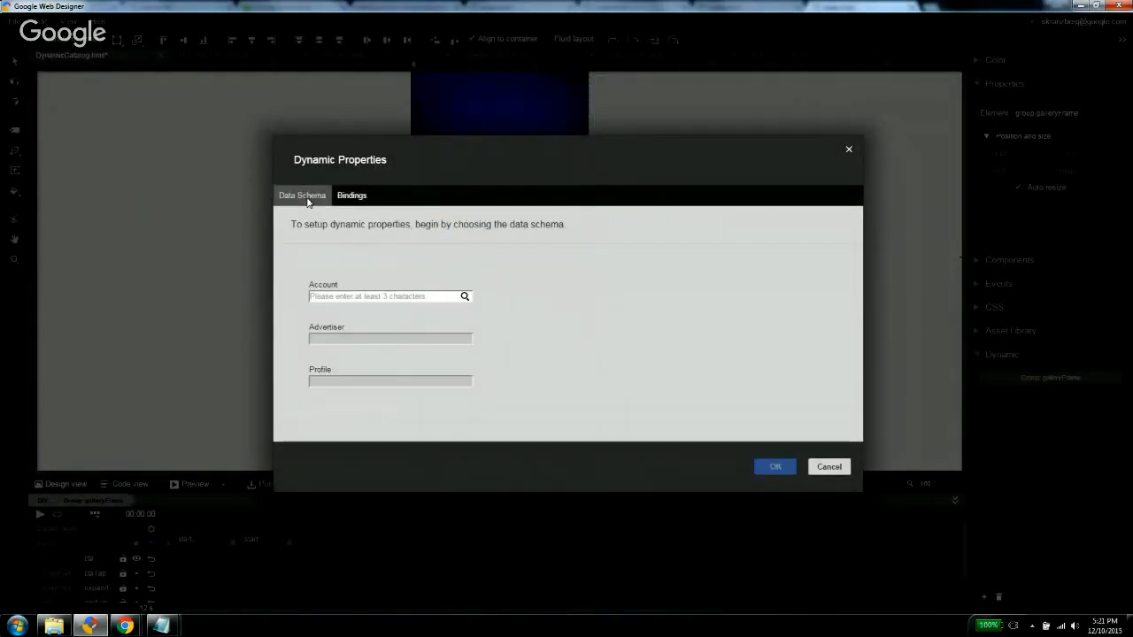
pyautogui.click(331, 297)
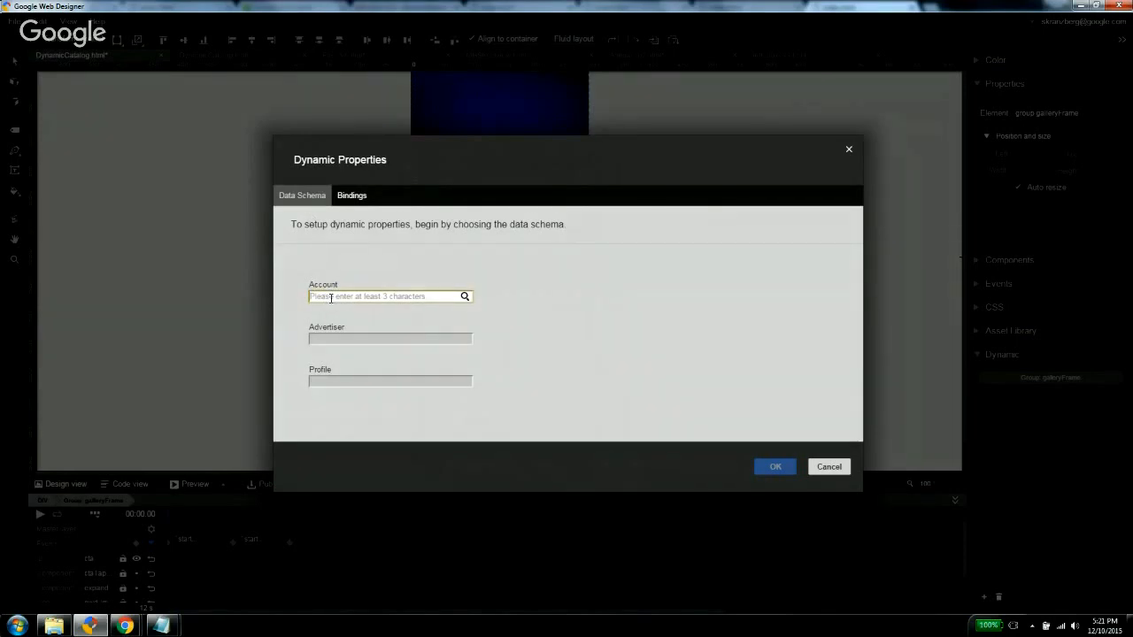
pyautogui.write('bort')
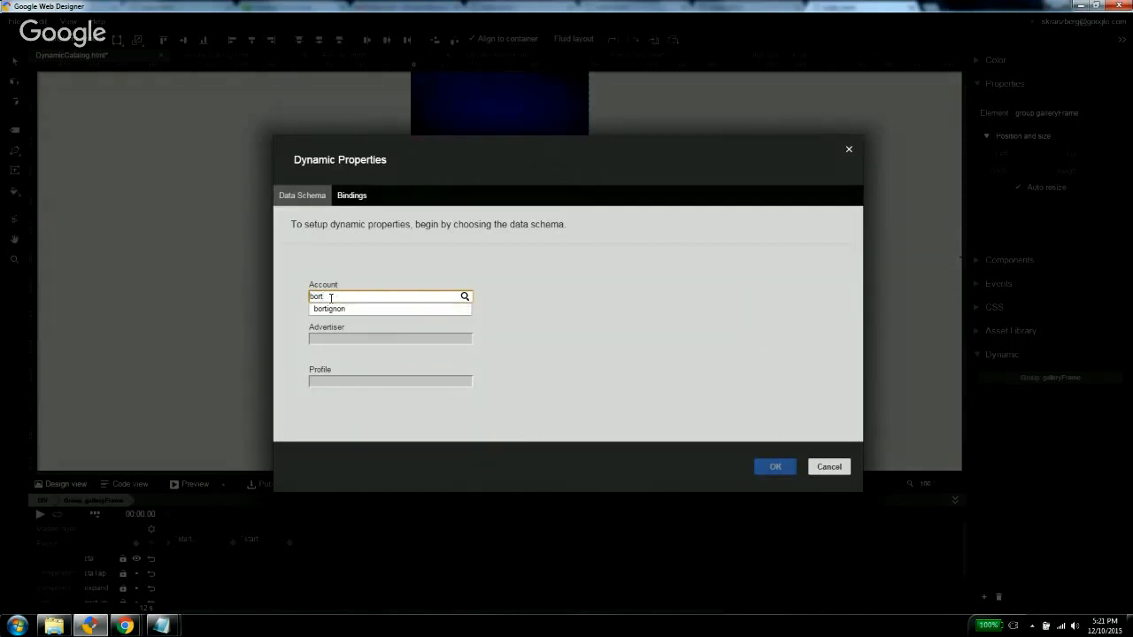
pyautogui.click(334, 309)
pyautogui.click(341, 337)
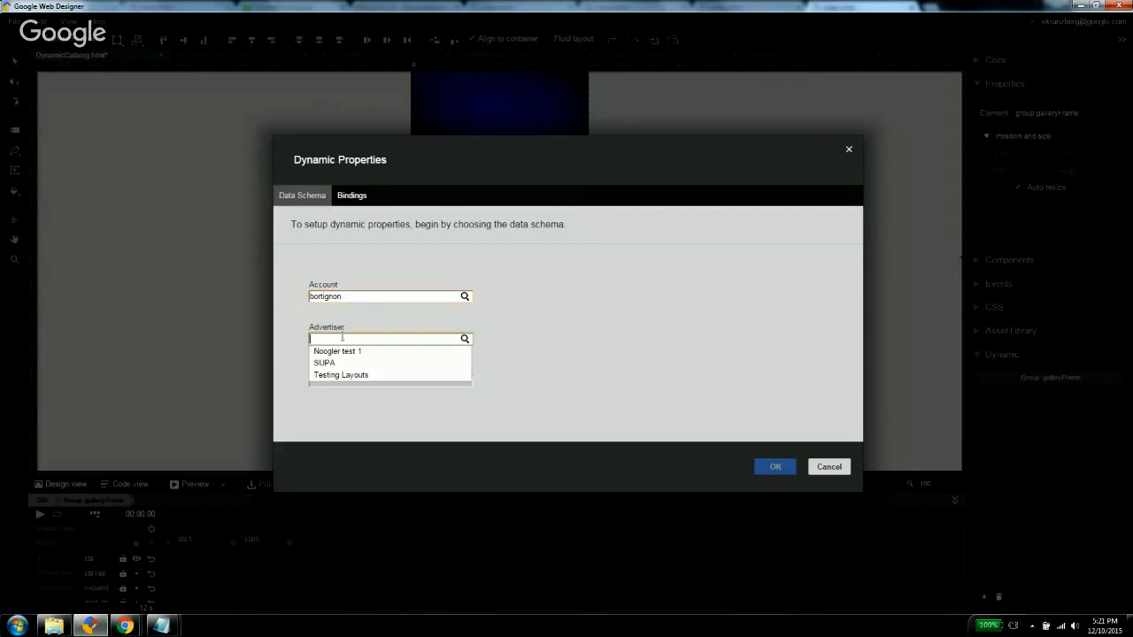
pyautogui.click(325, 363)
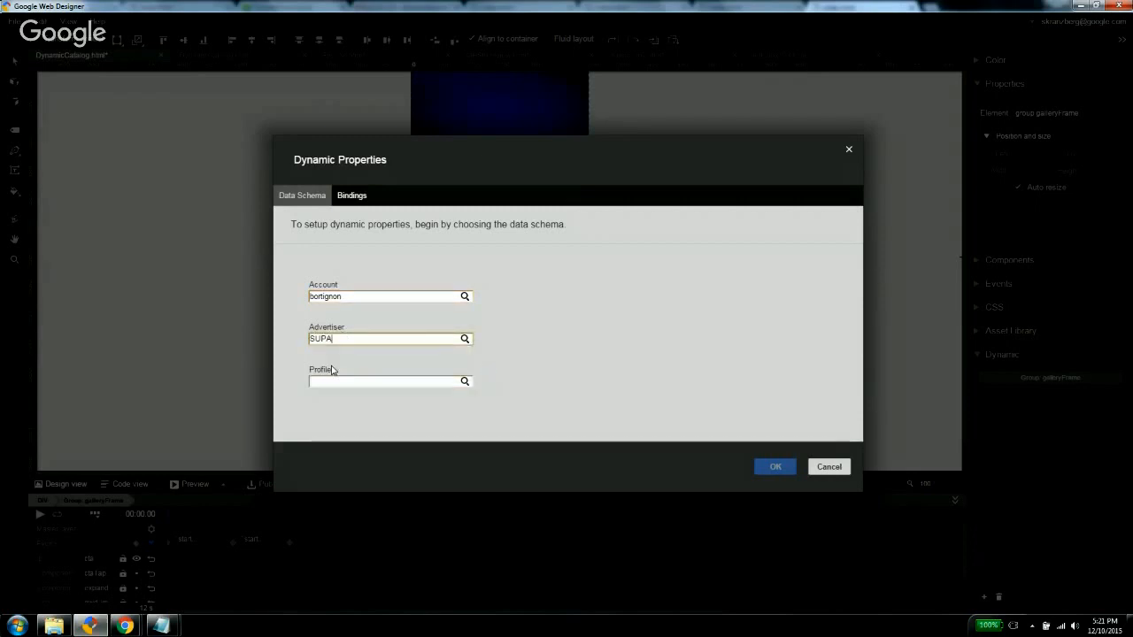
pyautogui.click(341, 380)
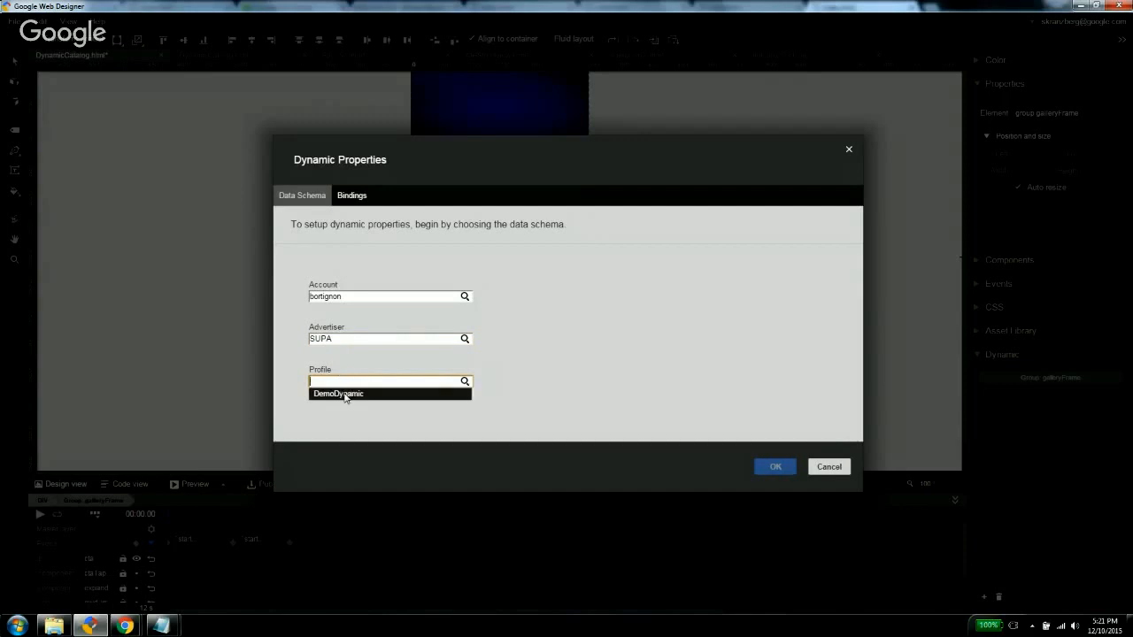
pyautogui.click(346, 394)
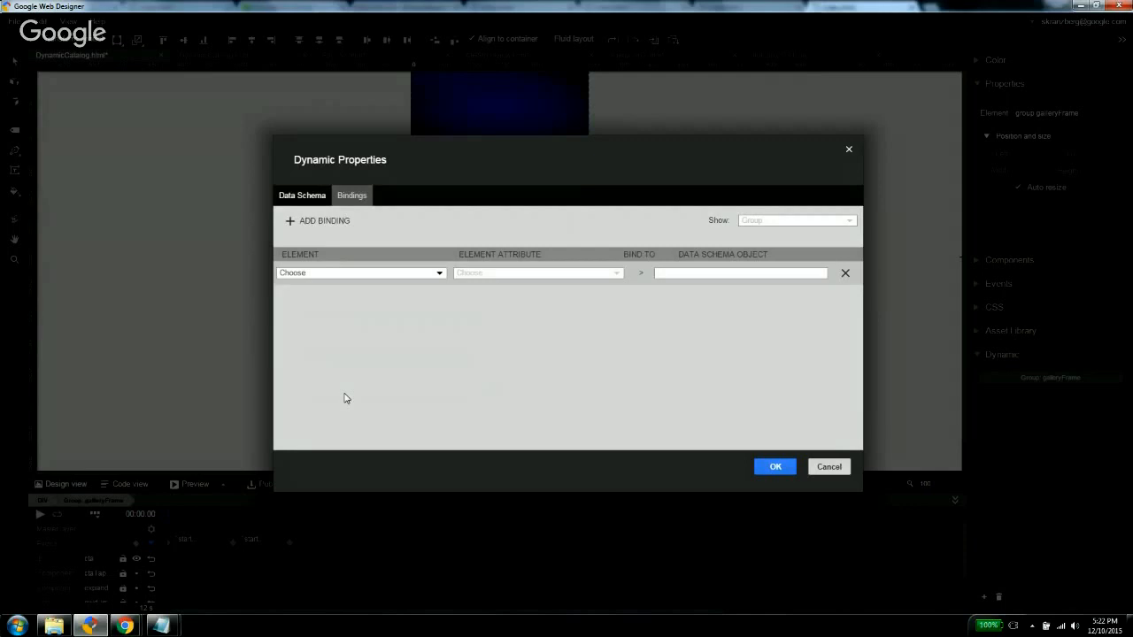
# Set the binding's element to galleryFrame gwd-image #model and its attribute to Source.
pyautogui.click(351, 272)
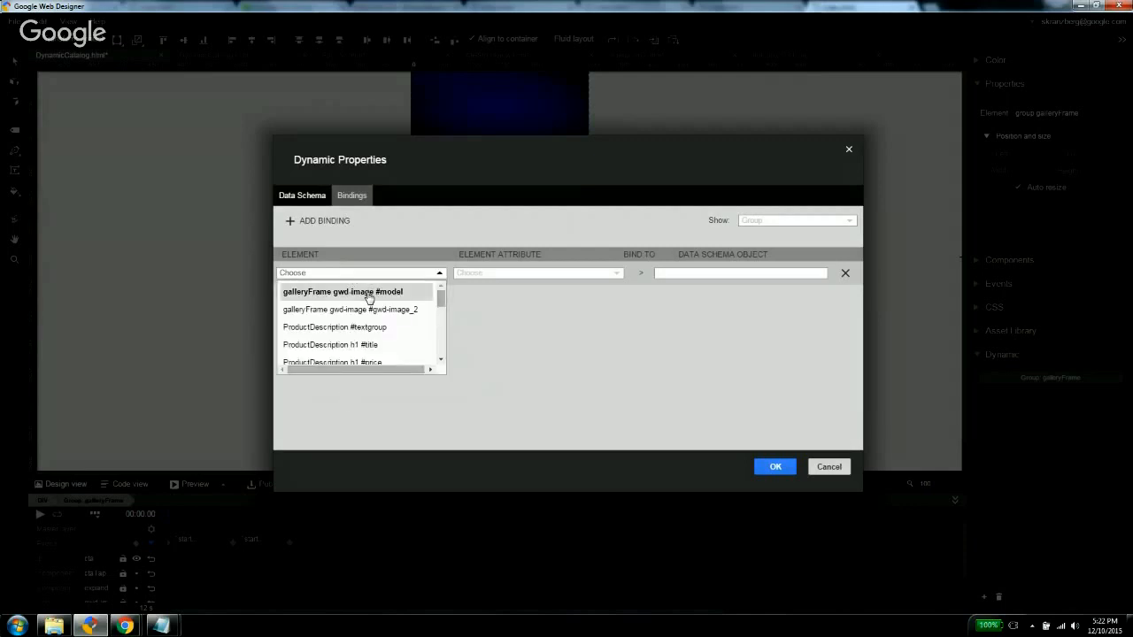
pyautogui.click(369, 295)
pyautogui.click(460, 272)
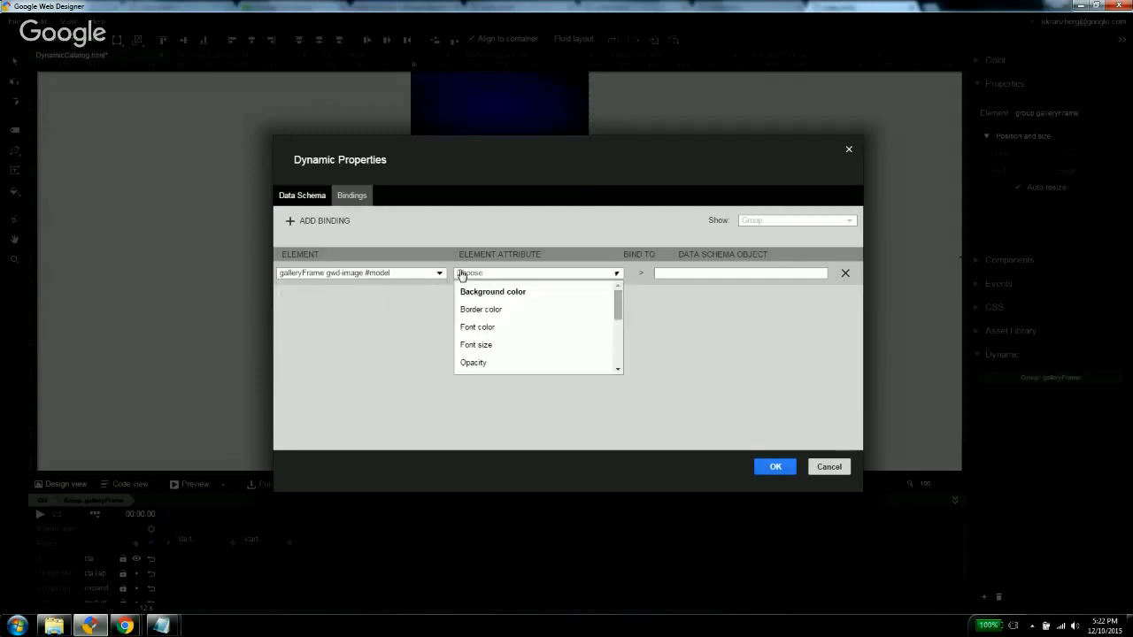
pyautogui.scroll(-3, 466, 320)
pyautogui.scroll(-1, 466, 319)
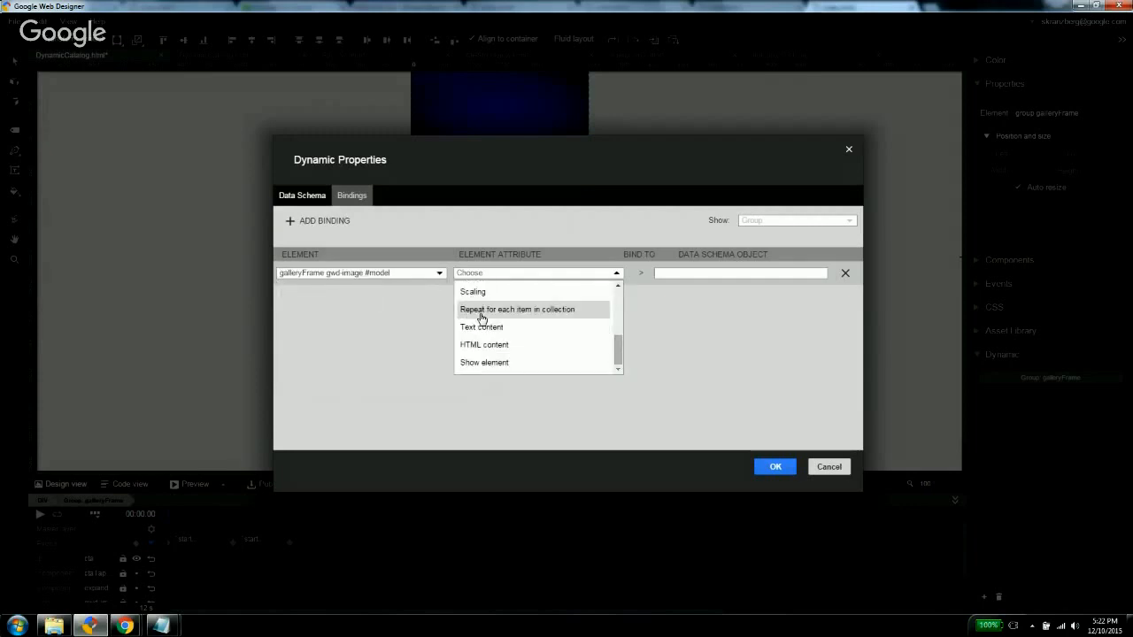
pyautogui.scroll(3, 482, 319)
pyautogui.scroll(-2, 482, 319)
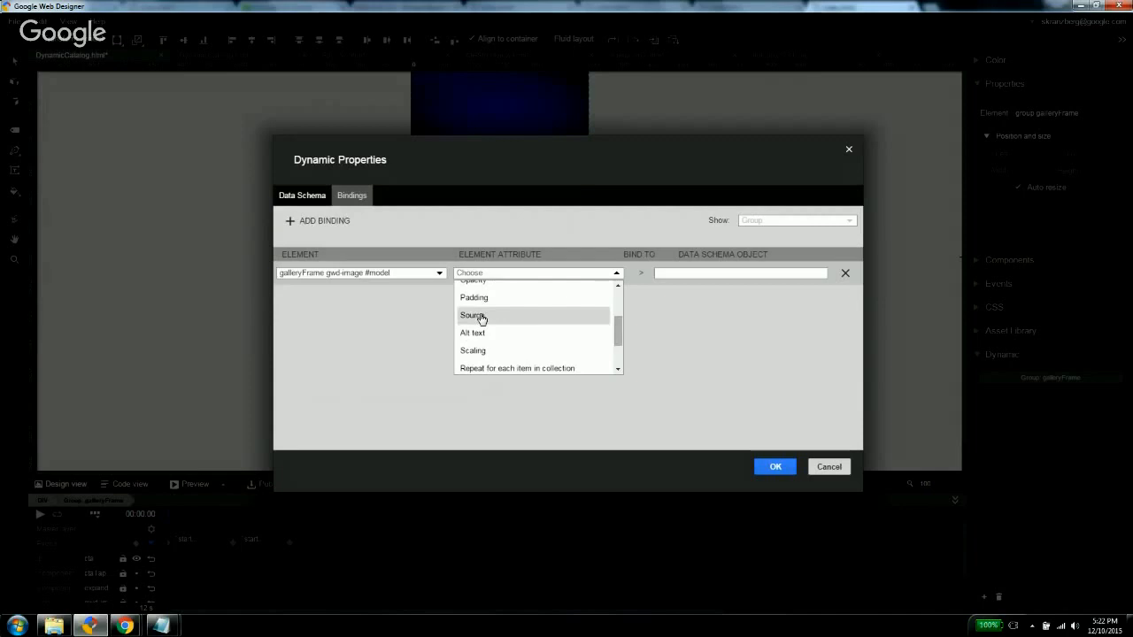
pyautogui.click(484, 319)
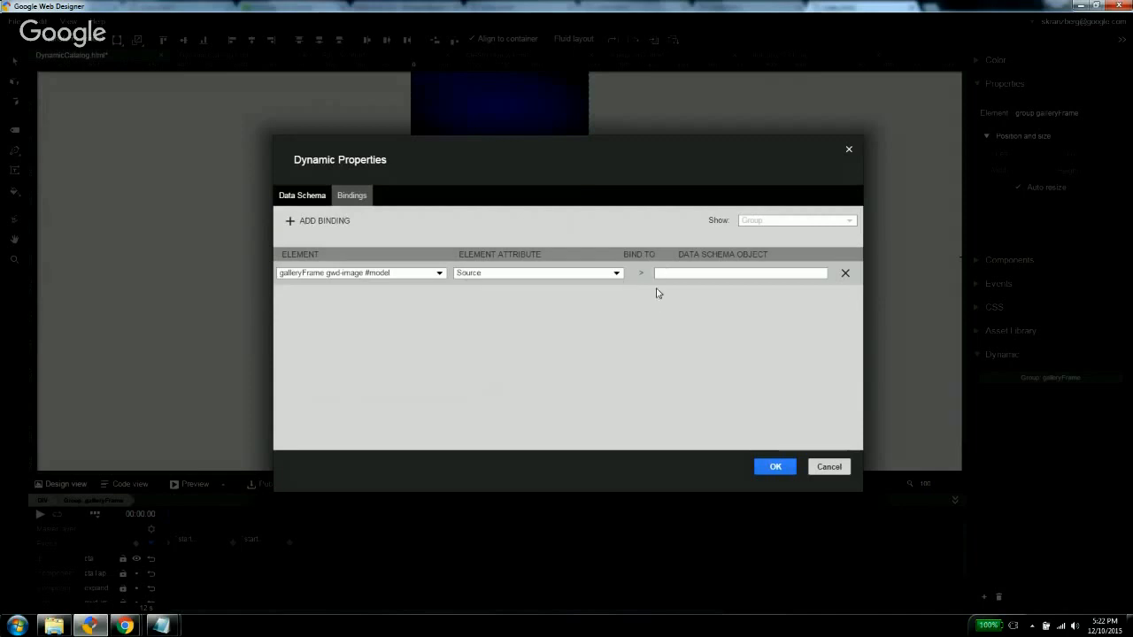
# Bind the Source attribute of galleryFrame gwd-image #model to the schema object Untitled_spreadsheet_Sheet1.0.image.Url.
pyautogui.click(662, 273)
pyautogui.click(665, 304)
pyautogui.click(678, 323)
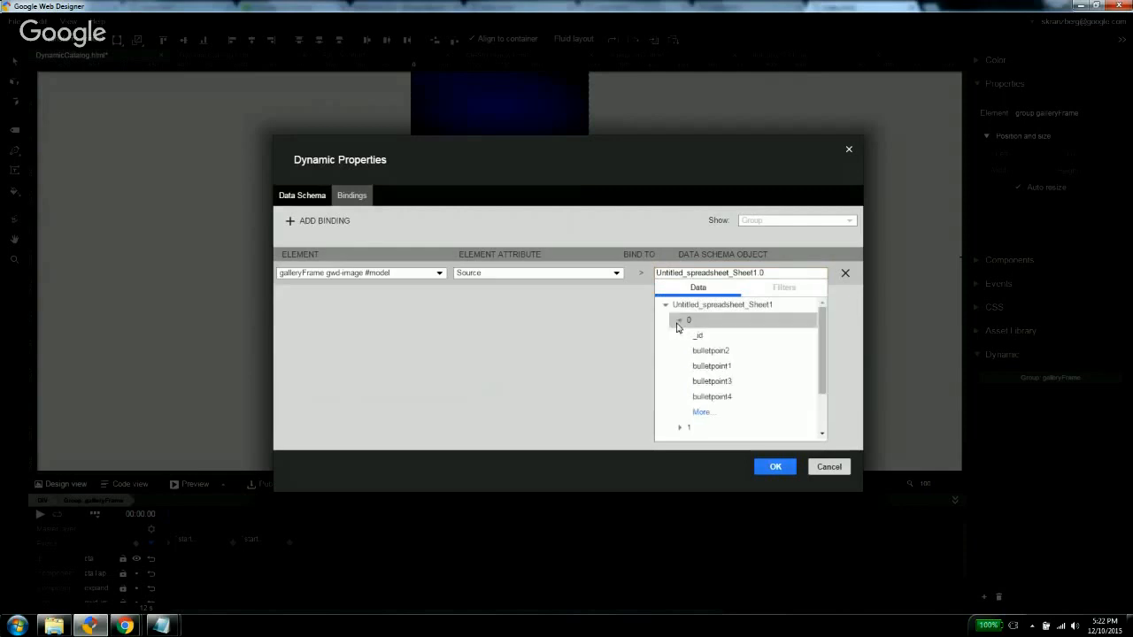
pyautogui.scroll(-2, 705, 380)
pyautogui.click(701, 355)
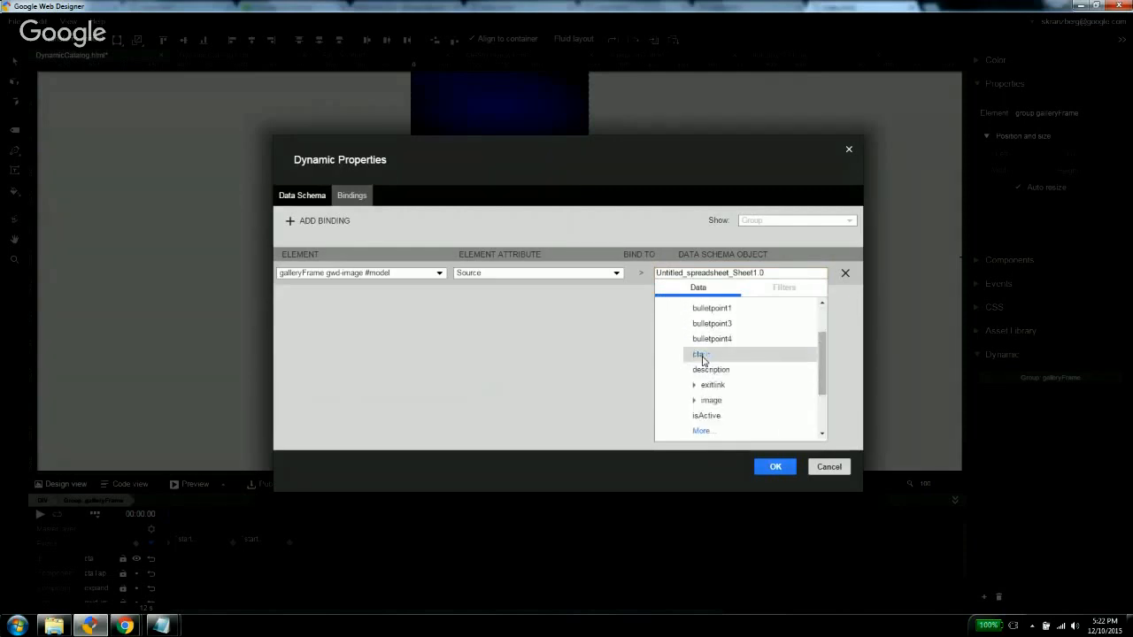
pyautogui.scroll(2, 709, 371)
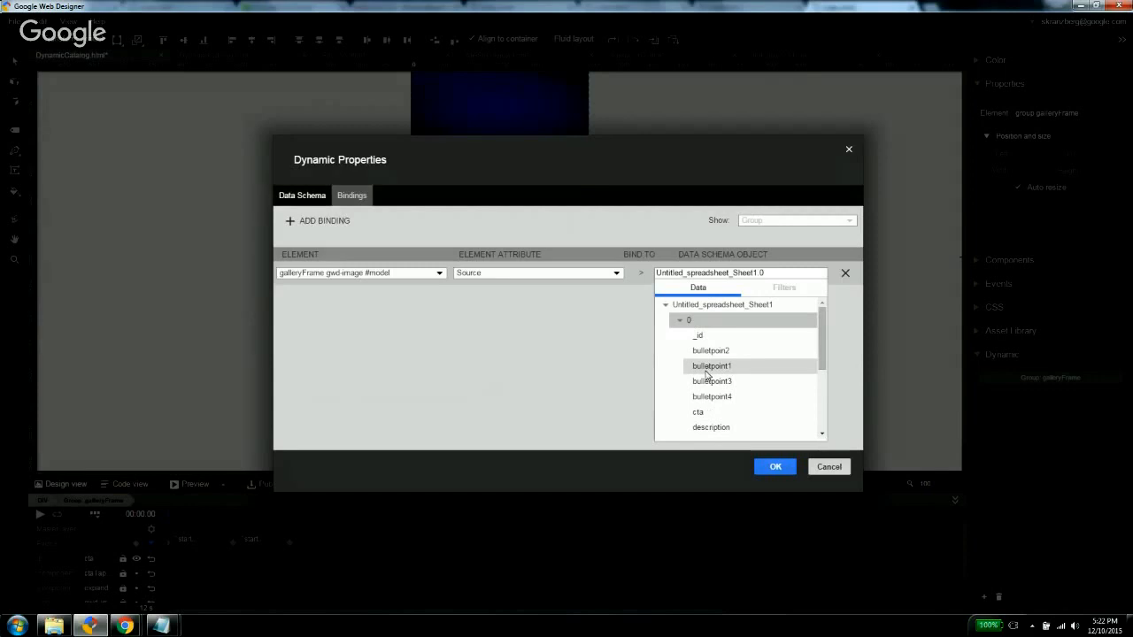
pyautogui.scroll(-2, 707, 374)
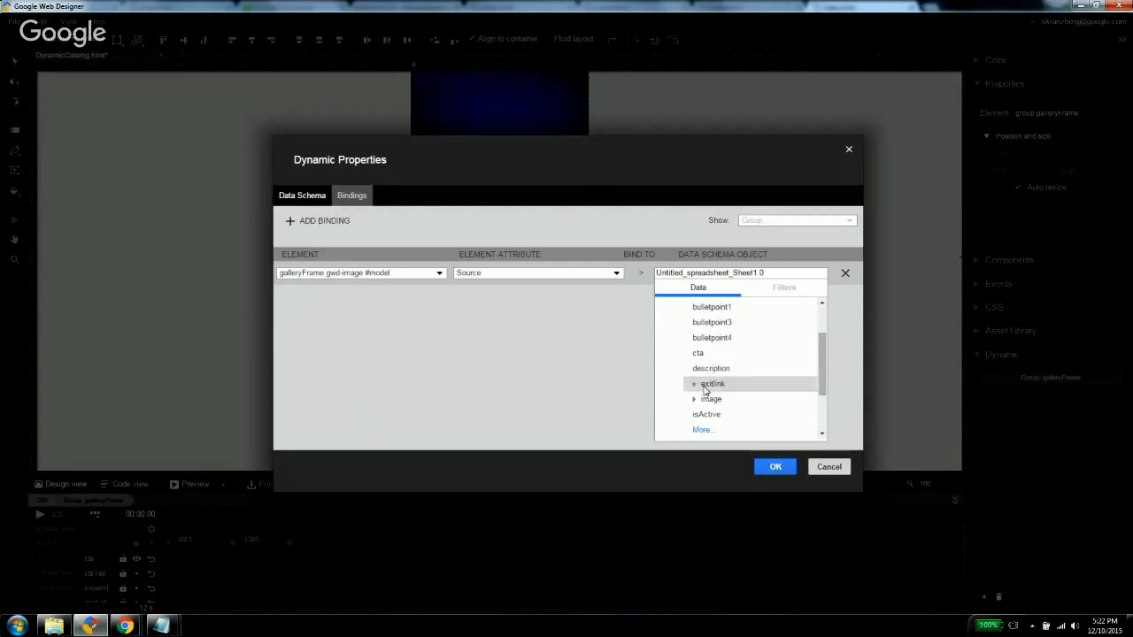
pyautogui.click(694, 402)
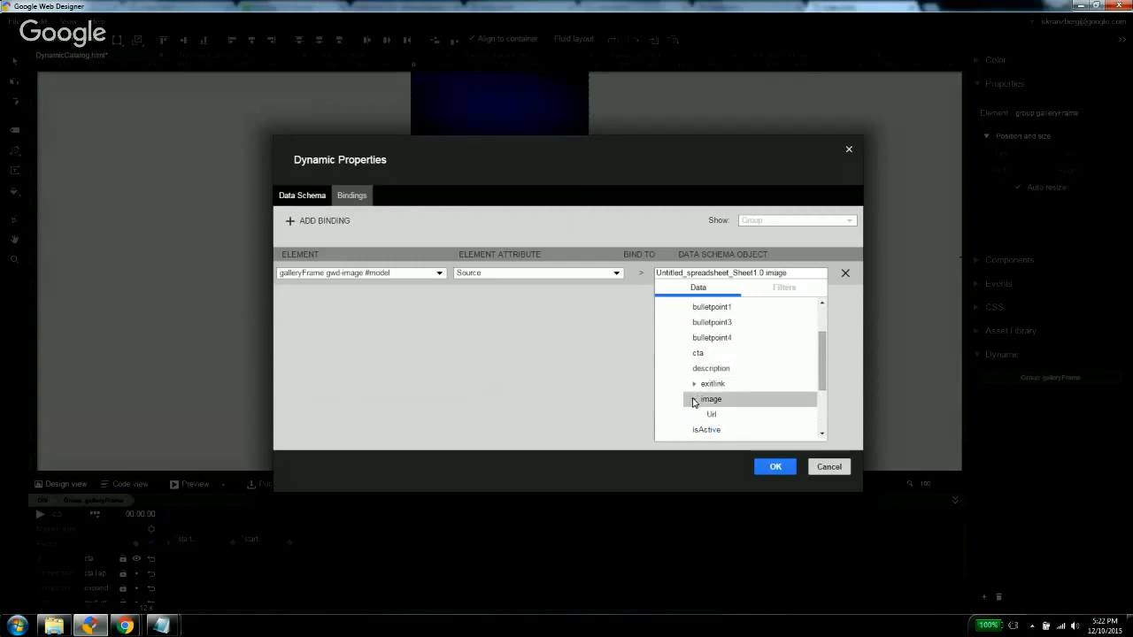
pyautogui.click(709, 416)
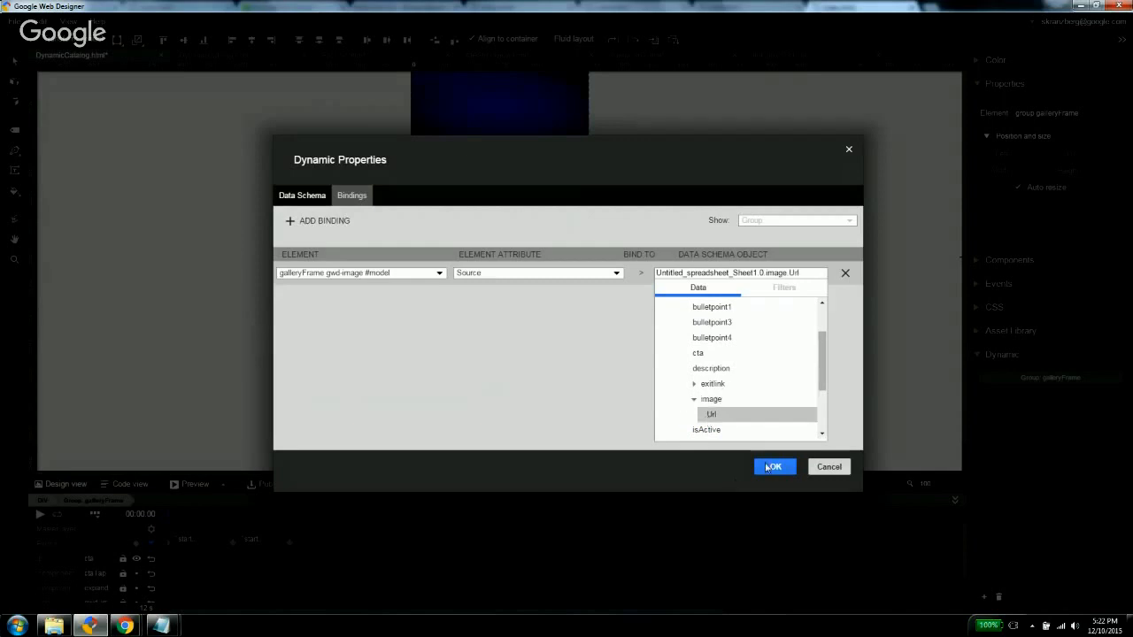
# Add a binding for the element ProductDescription h1 #title with Text content as its attribute.
pyautogui.click(330, 224)
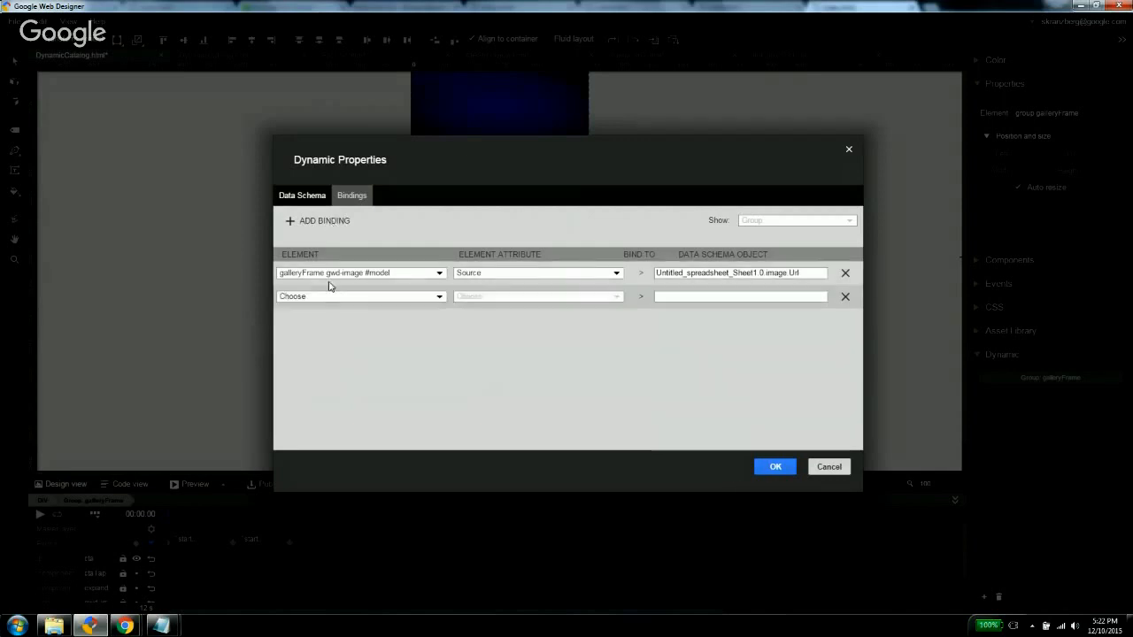
pyautogui.click(324, 298)
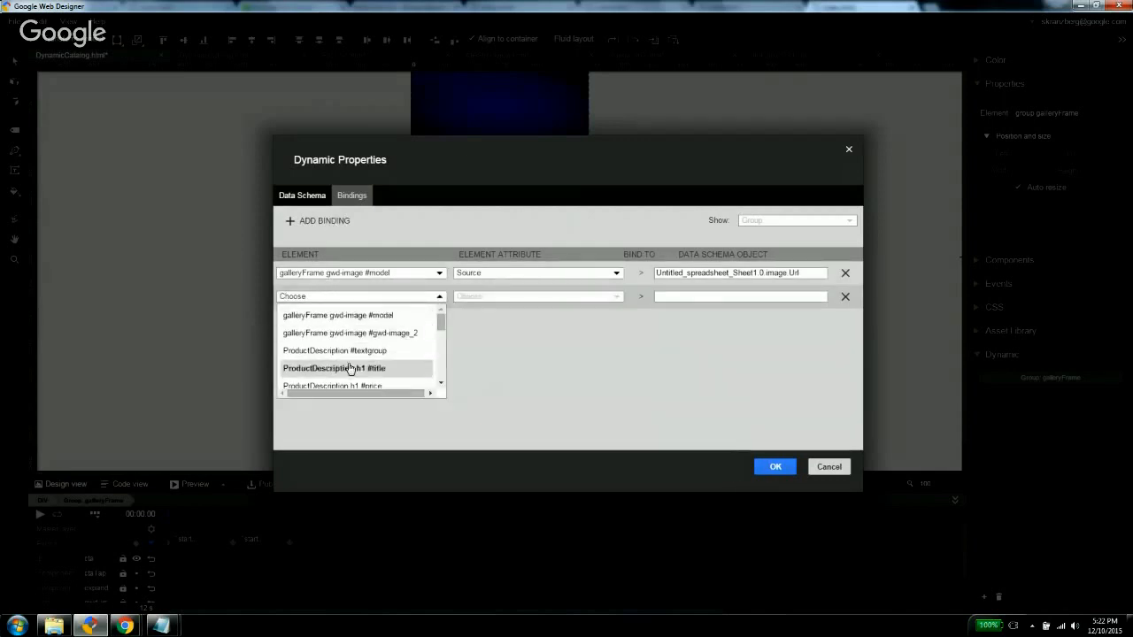
pyautogui.click(347, 366)
pyautogui.click(468, 299)
pyautogui.scroll(-3, 478, 372)
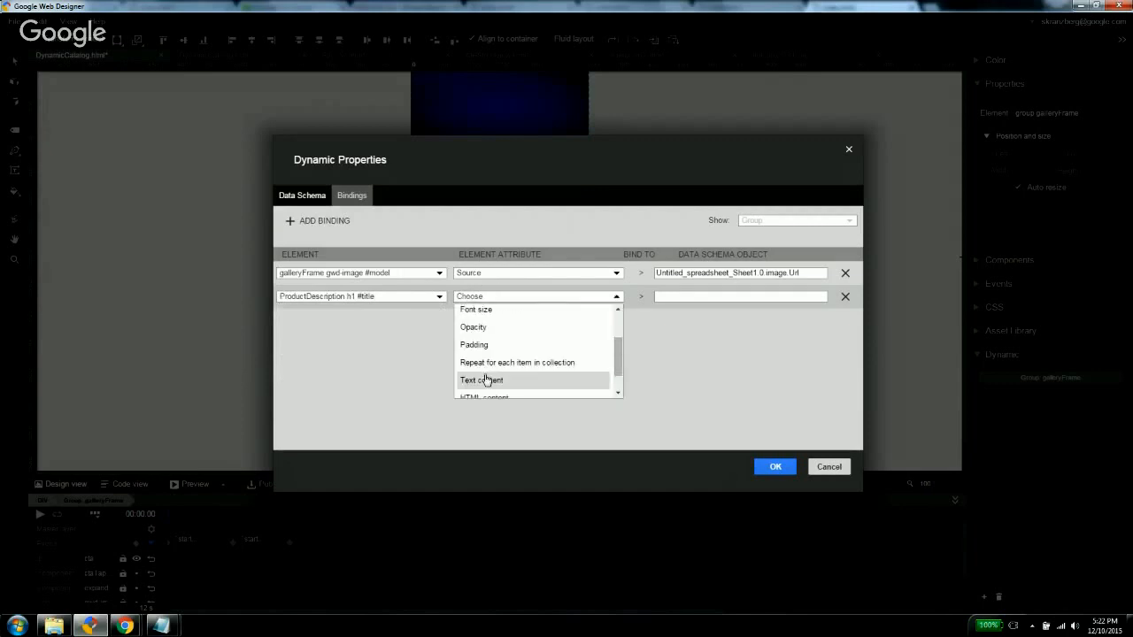
pyautogui.click(486, 357)
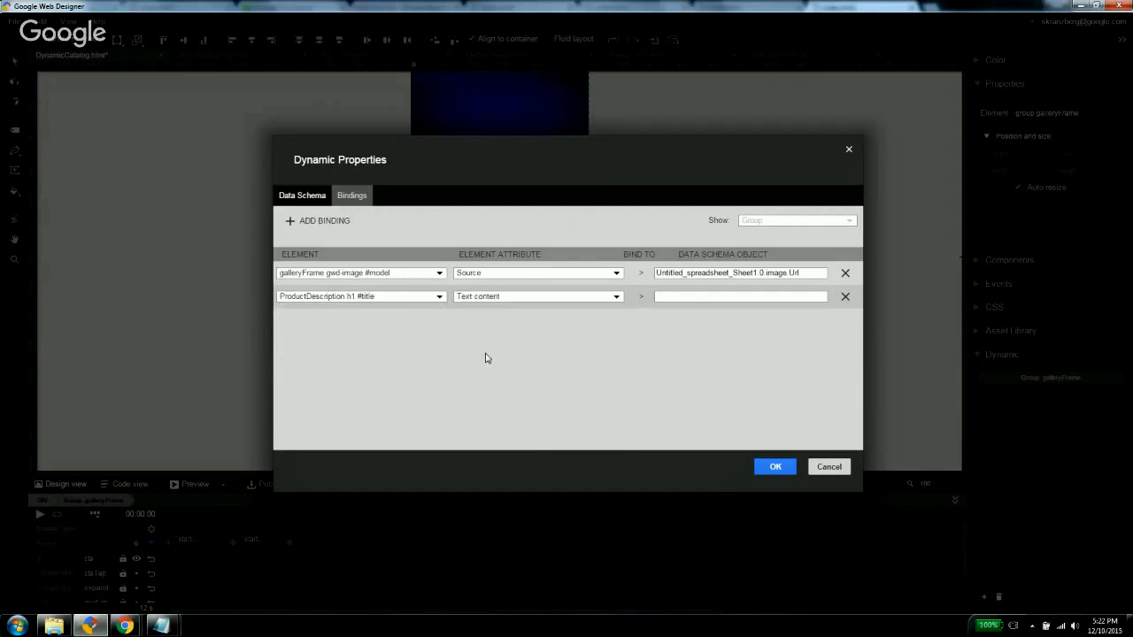
# Bind the ProductDescription h1 #title text content to the schema object Untitled_spreadsheet_Sheet1.0.title.
pyautogui.click(680, 295)
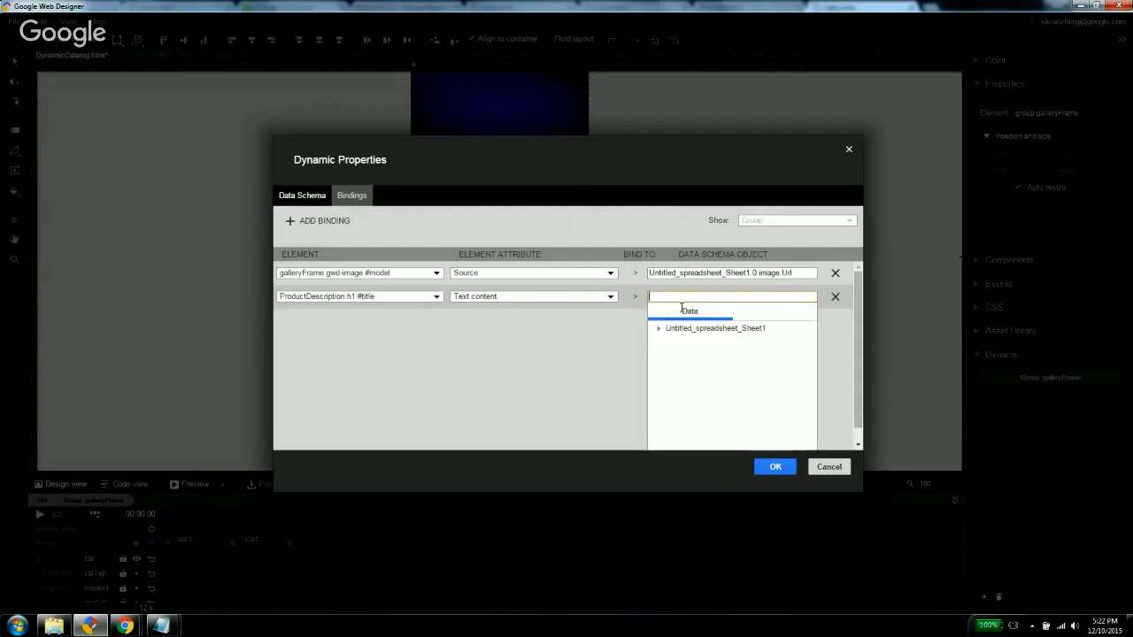
pyautogui.click(657, 328)
pyautogui.click(671, 344)
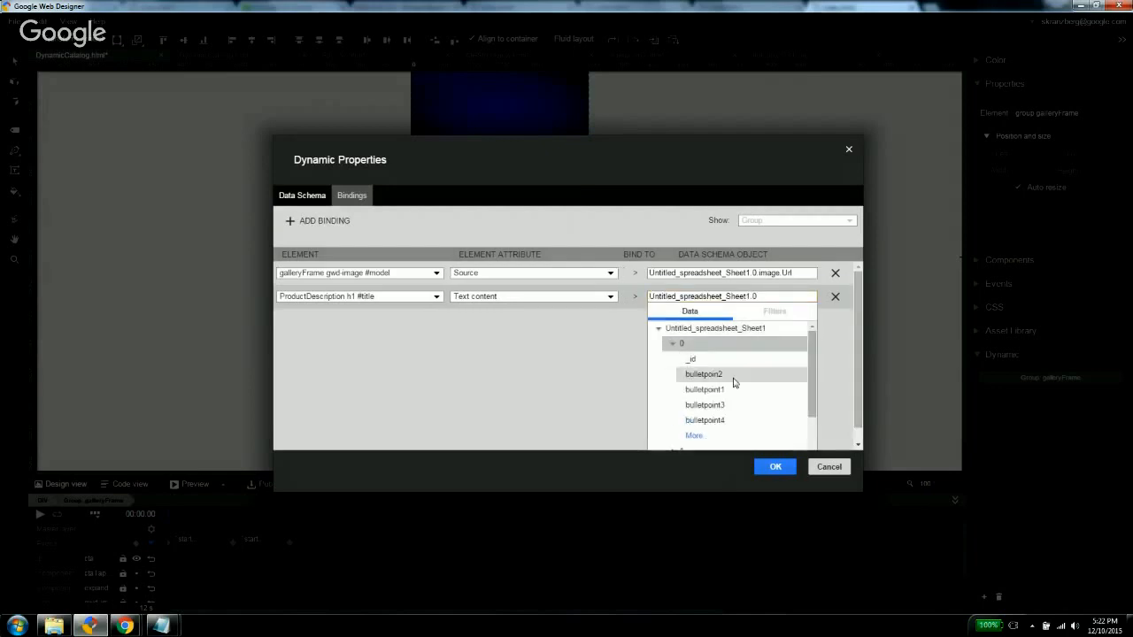
pyautogui.click(696, 437)
pyautogui.scroll(-2, 757, 416)
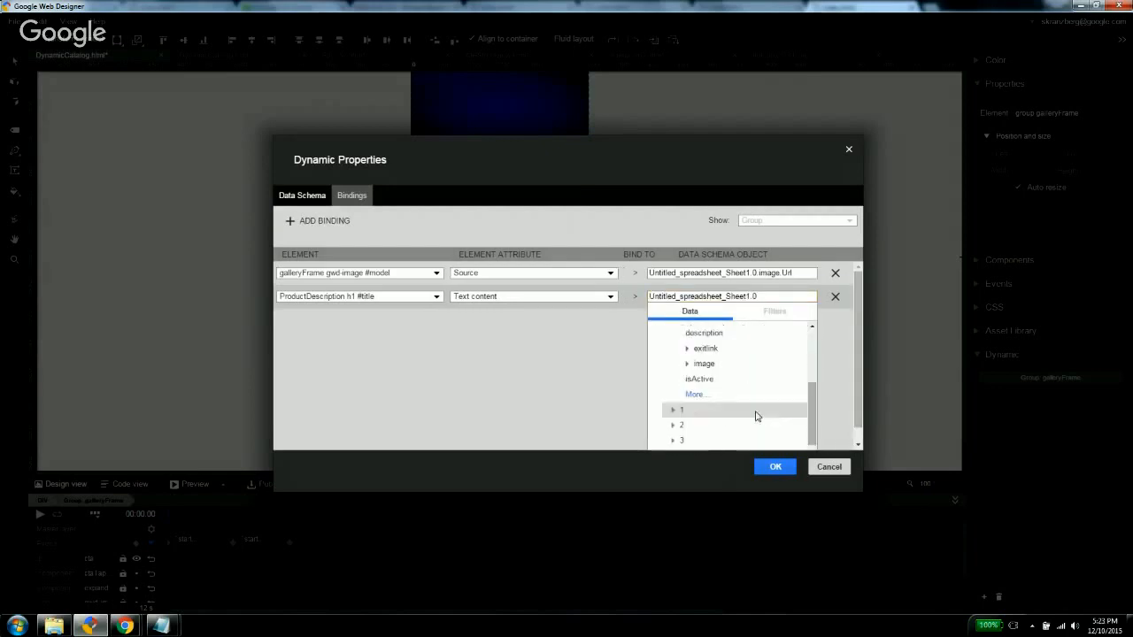
pyautogui.click(692, 395)
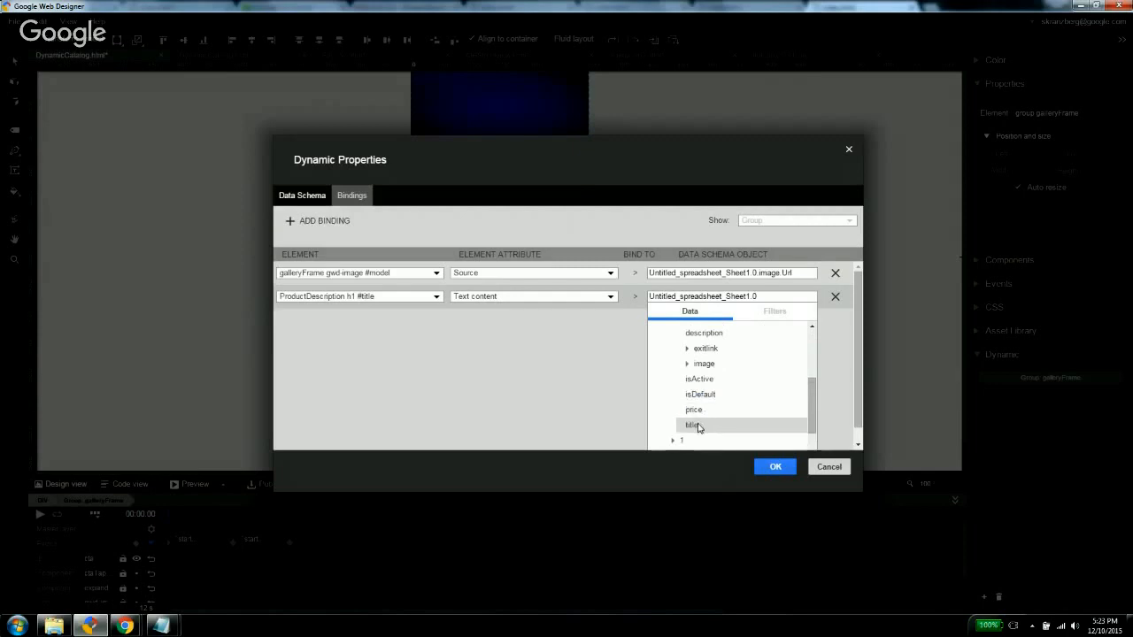
pyautogui.click(699, 425)
# Add a binding for the element ProductDescription h1 #description with Text content as its attribute.
pyautogui.click(320, 223)
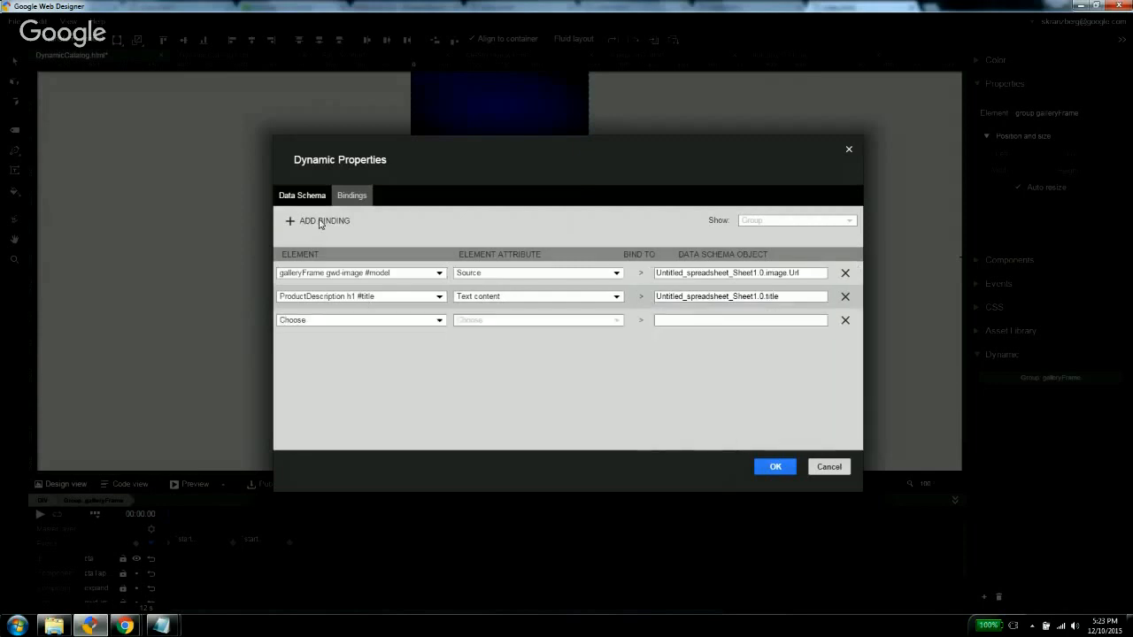
pyautogui.click(327, 322)
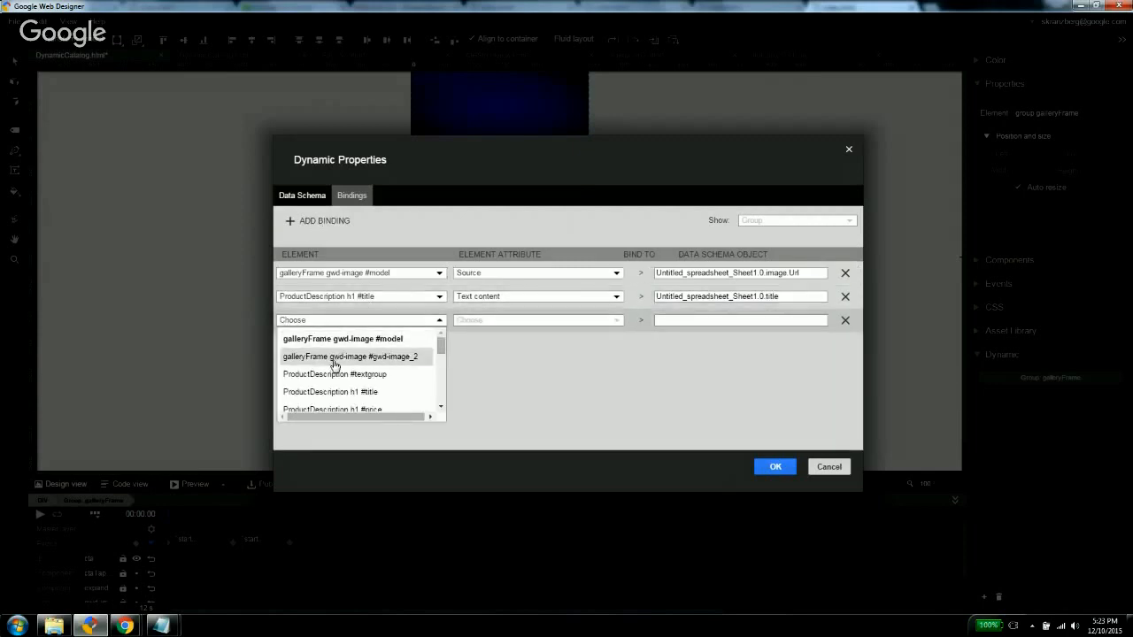
pyautogui.scroll(-2, 349, 389)
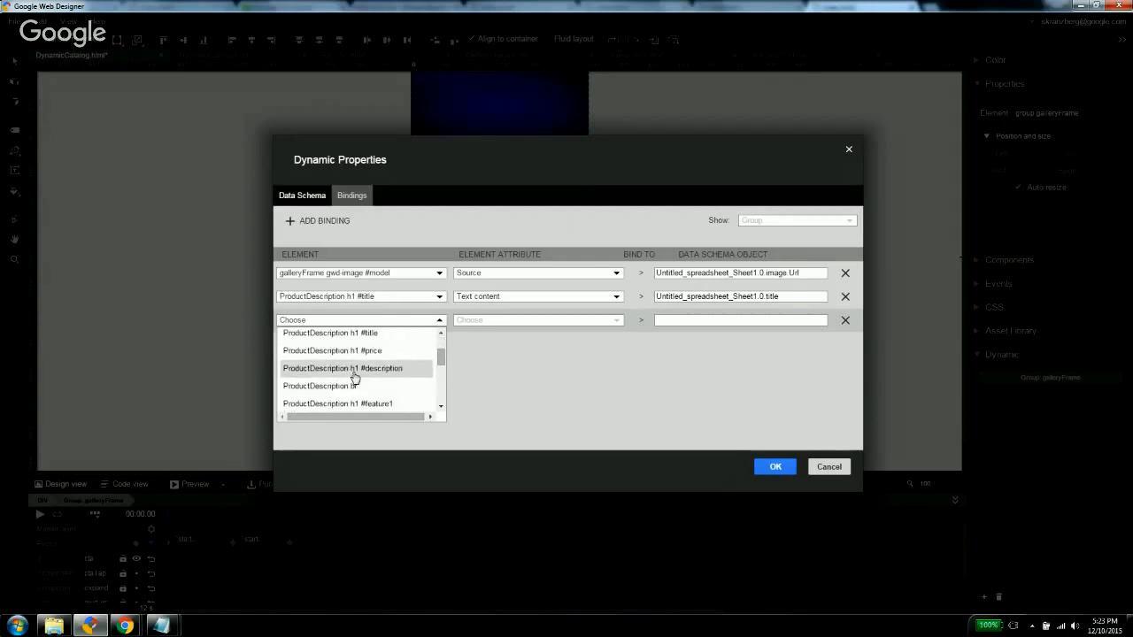
pyautogui.click(358, 368)
pyautogui.click(485, 320)
pyautogui.scroll(-3, 482, 367)
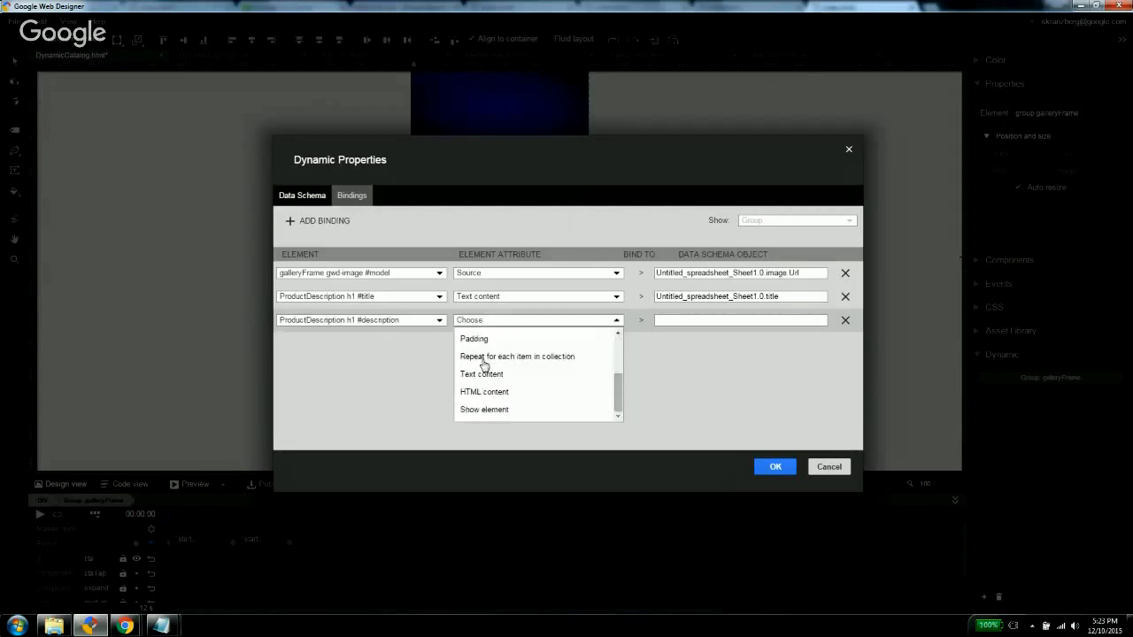
pyautogui.click(472, 372)
# Bind the ProductDescription h1 #description text content to the schema object Untitled_spreadsheet_Sheet1.0.description.
pyautogui.click(691, 320)
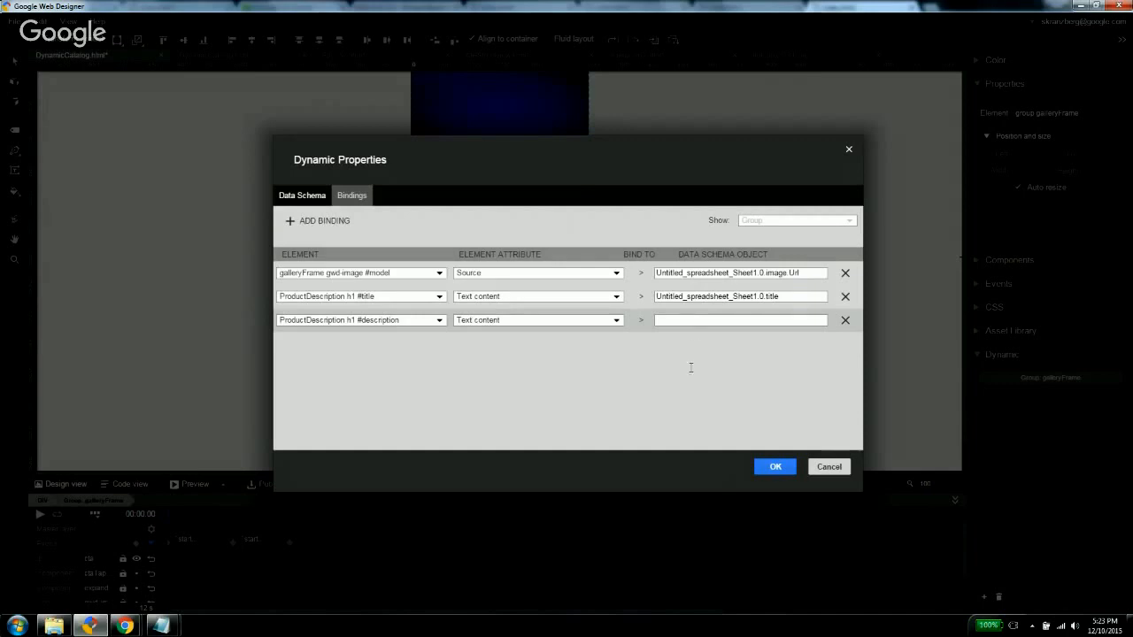
pyautogui.click(657, 352)
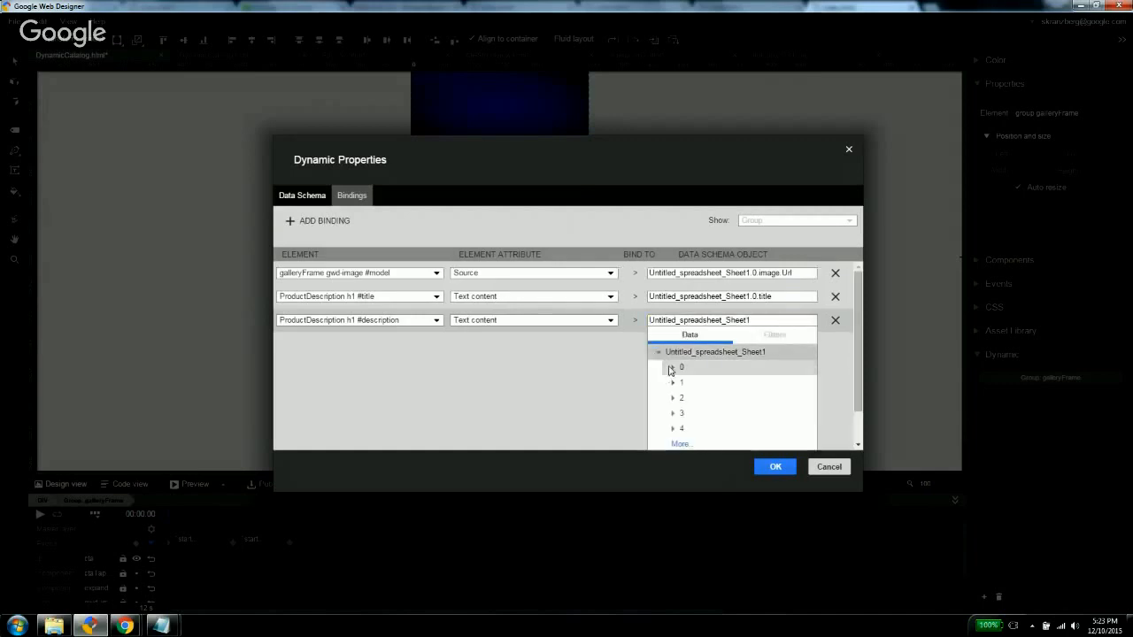
pyautogui.click(666, 368)
pyautogui.scroll(-2, 708, 372)
pyautogui.click(692, 362)
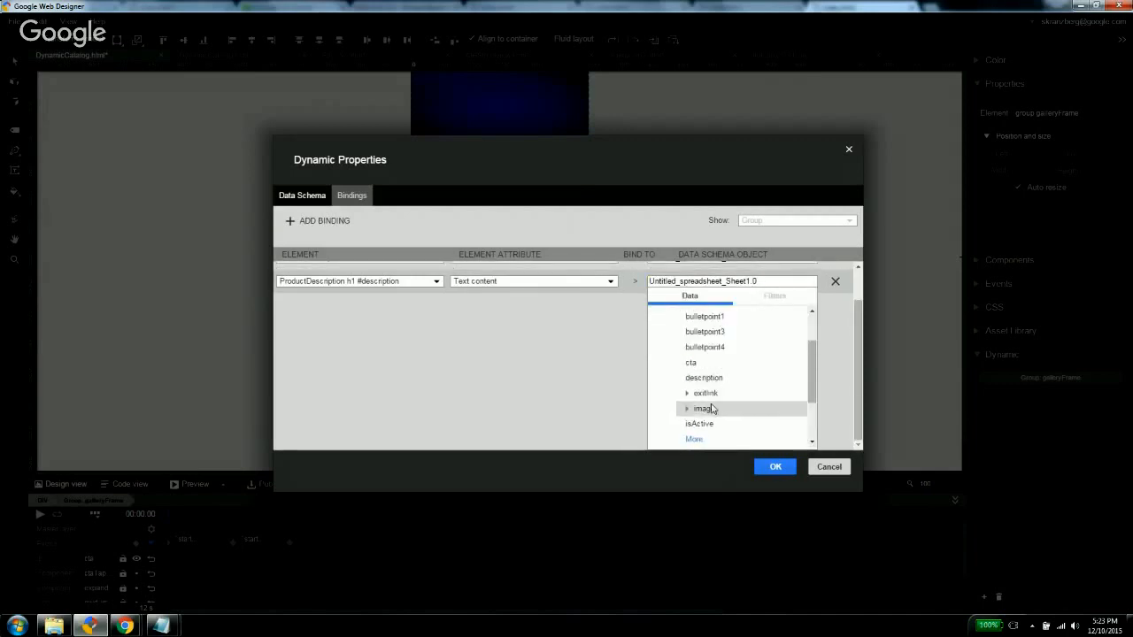
pyautogui.scroll(-2, 711, 405)
pyautogui.click(699, 366)
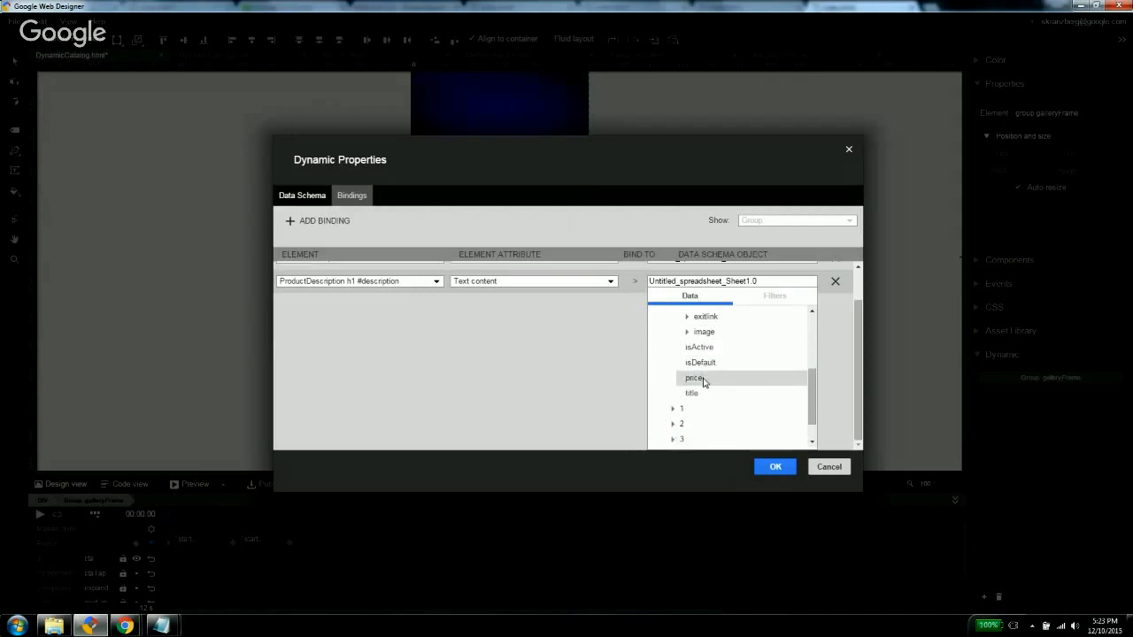
pyautogui.scroll(3, 704, 368)
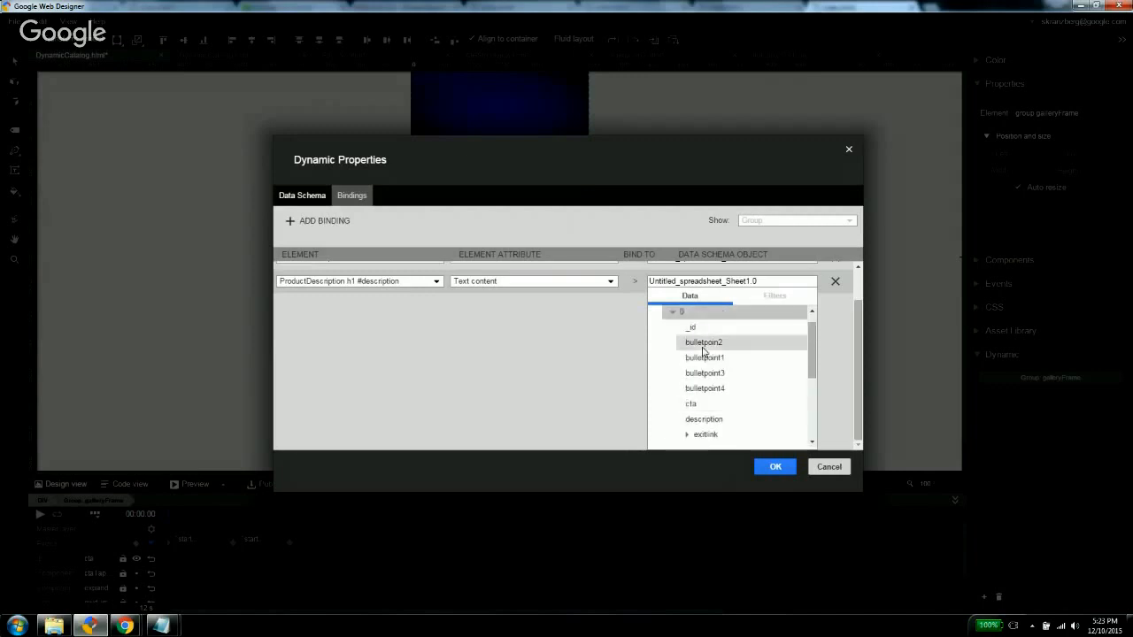
pyautogui.click(708, 419)
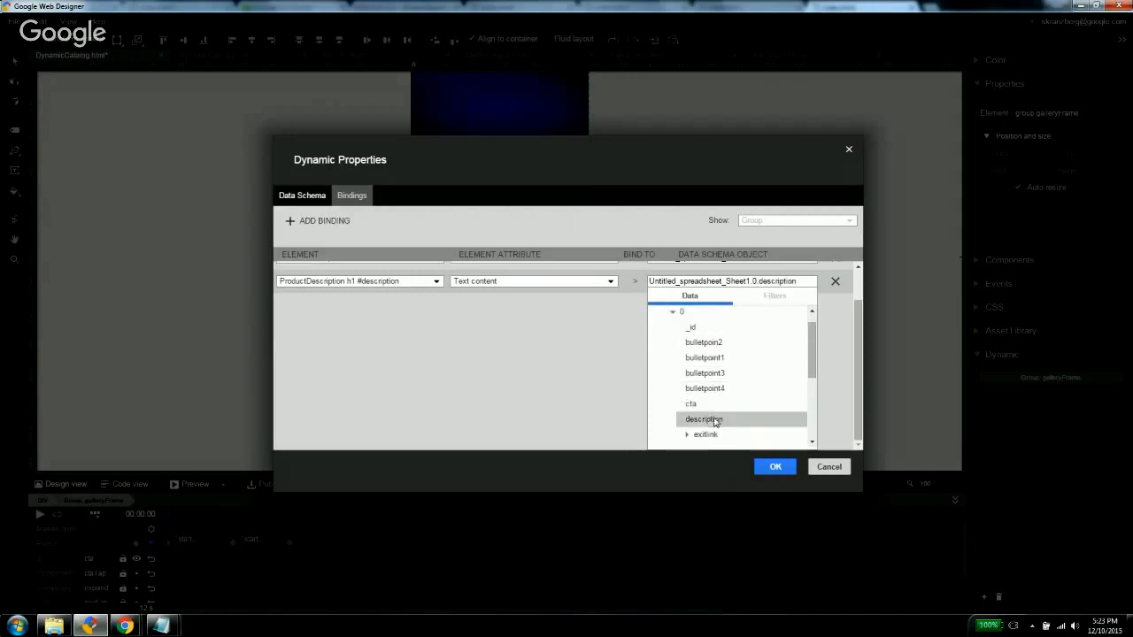
pyautogui.click(492, 400)
# Add a binding for the element galleryFrame p #cta with Text content as its attribute.
pyautogui.click(323, 220)
pyautogui.click(351, 341)
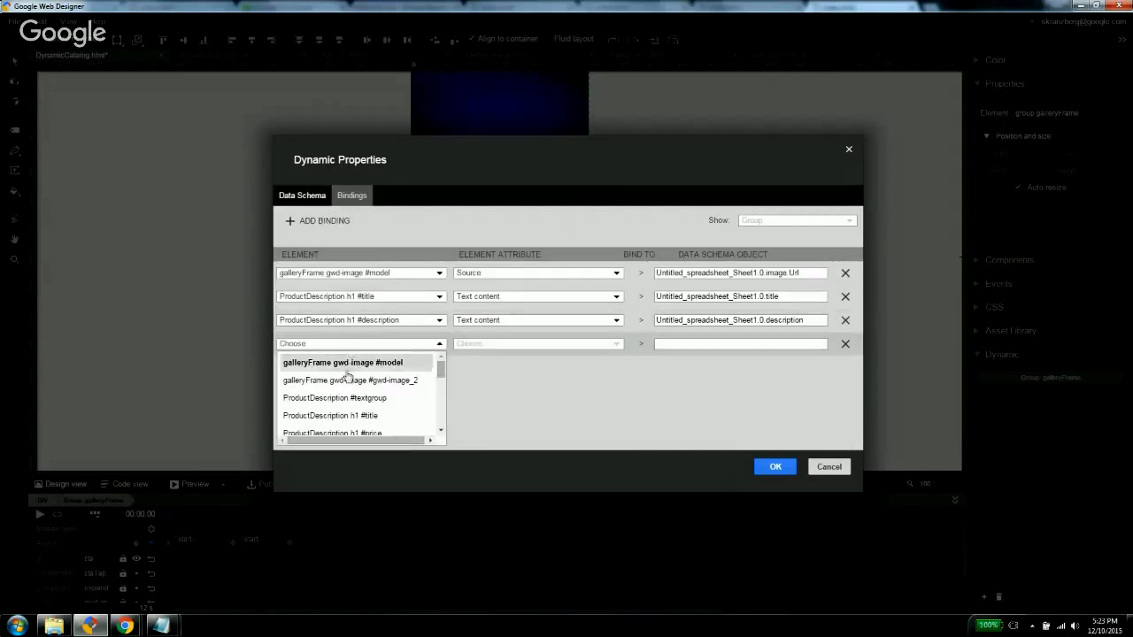
pyautogui.scroll(-5, 351, 387)
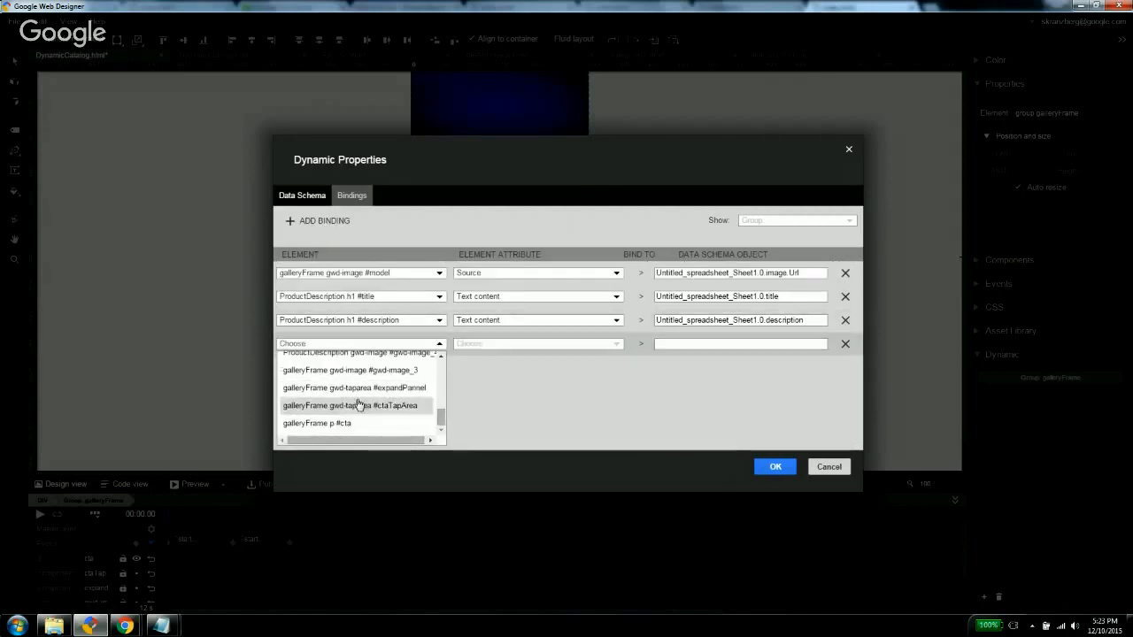
pyautogui.click(368, 427)
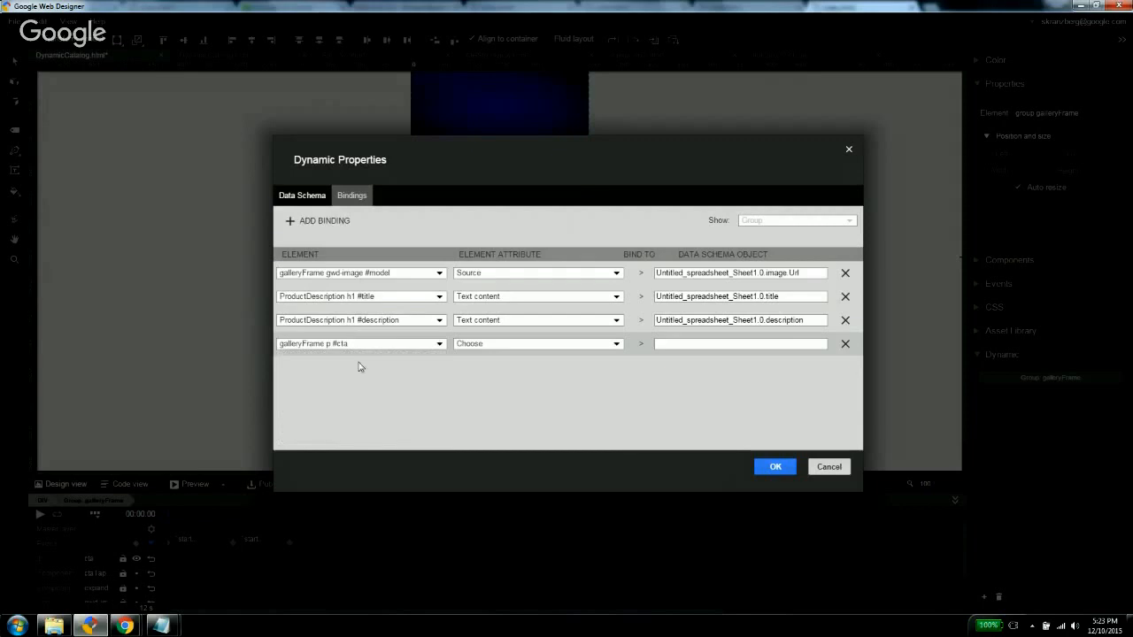
pyautogui.click(493, 350)
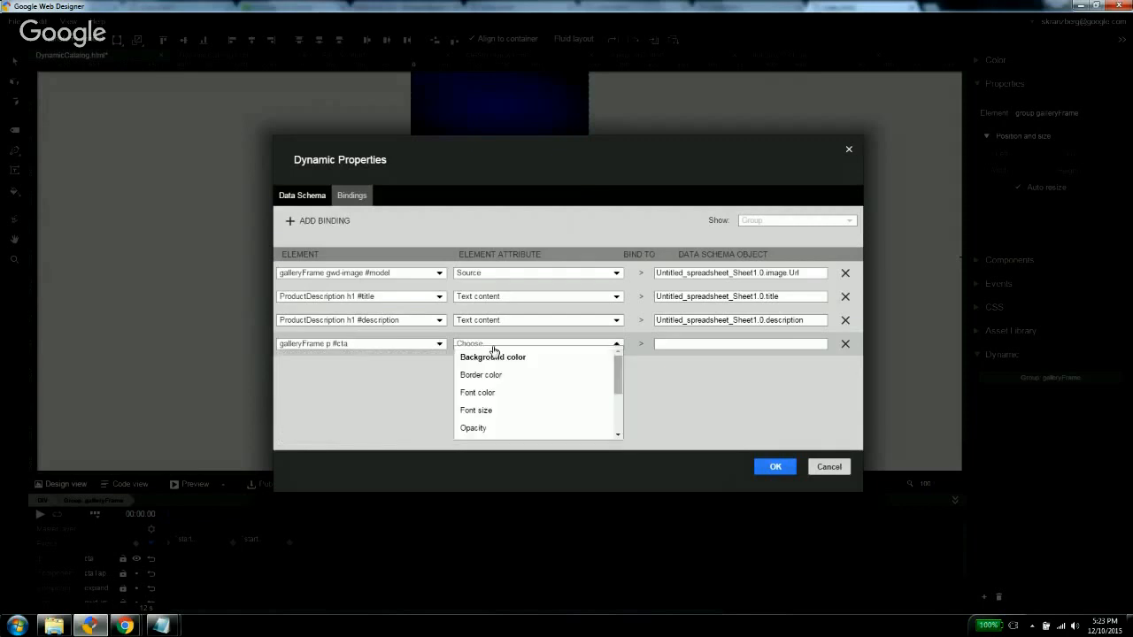
pyautogui.scroll(-3, 490, 411)
pyautogui.click(490, 393)
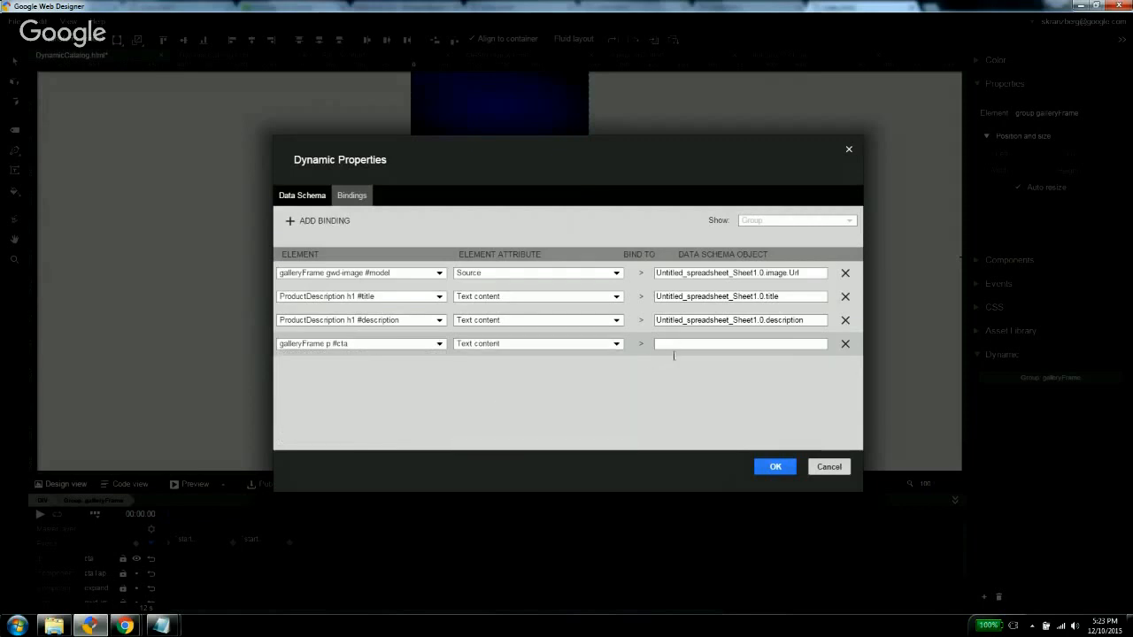
# Bind the galleryFrame p #cta text content to the schema object Untitled_spreadsheet_Sheet1.0.cta.
pyautogui.click(673, 346)
pyautogui.click(664, 377)
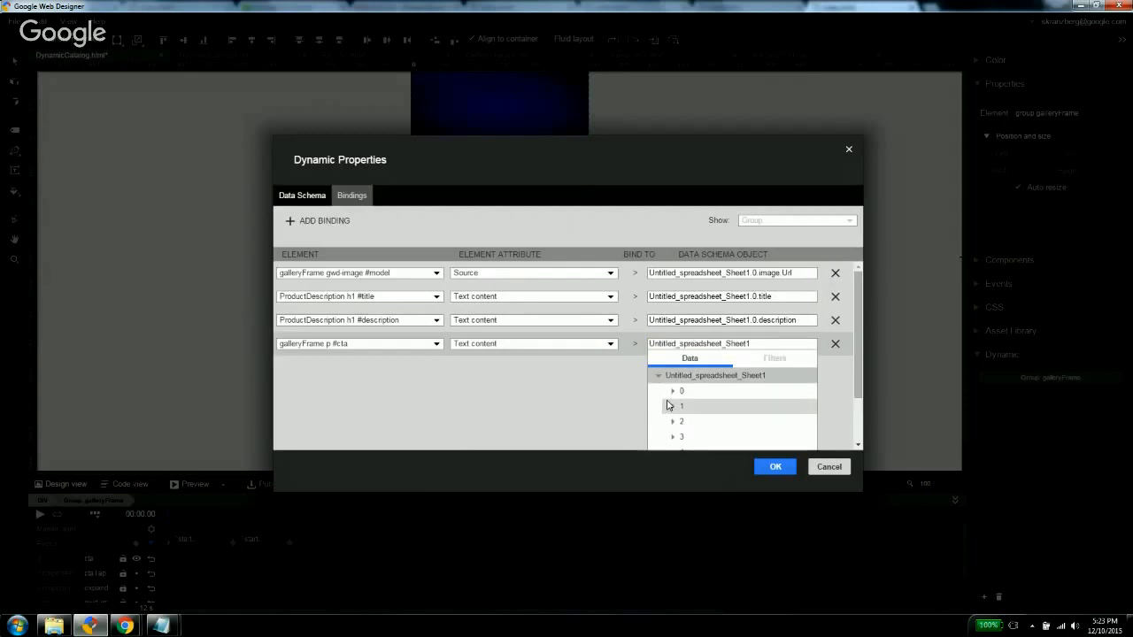
pyautogui.scroll(-1, 675, 402)
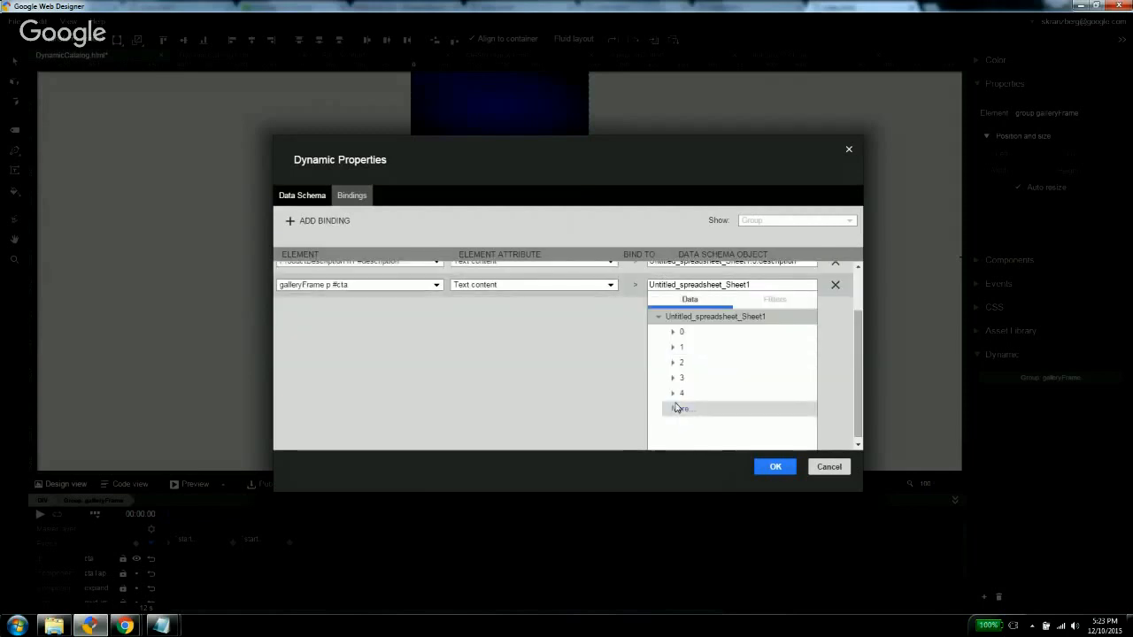
pyautogui.click(674, 333)
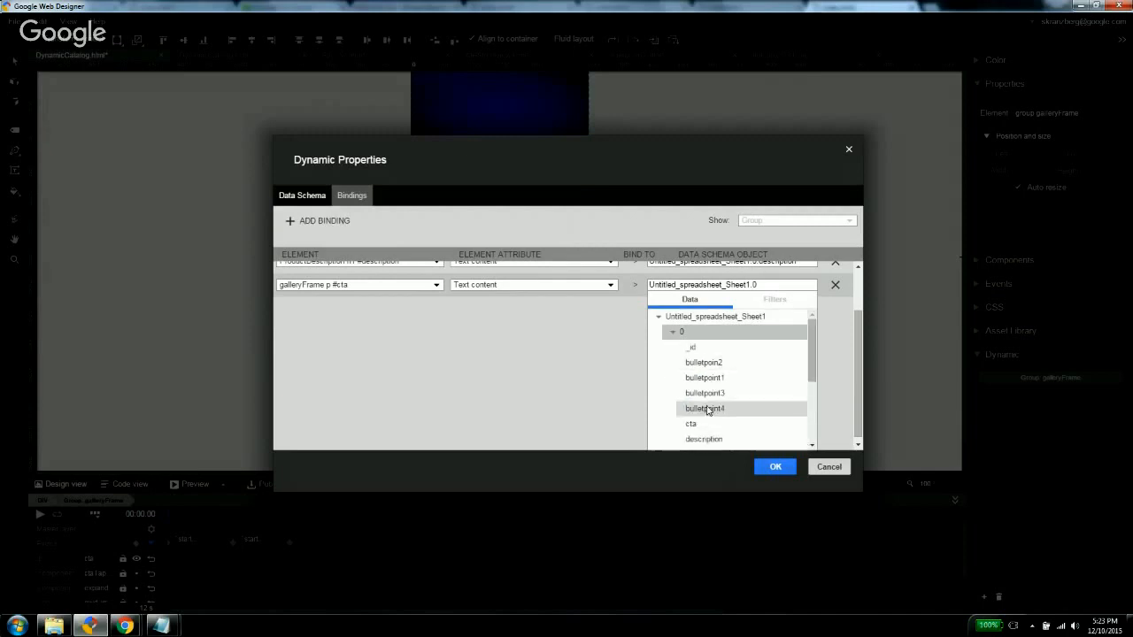
pyautogui.scroll(-3, 695, 403)
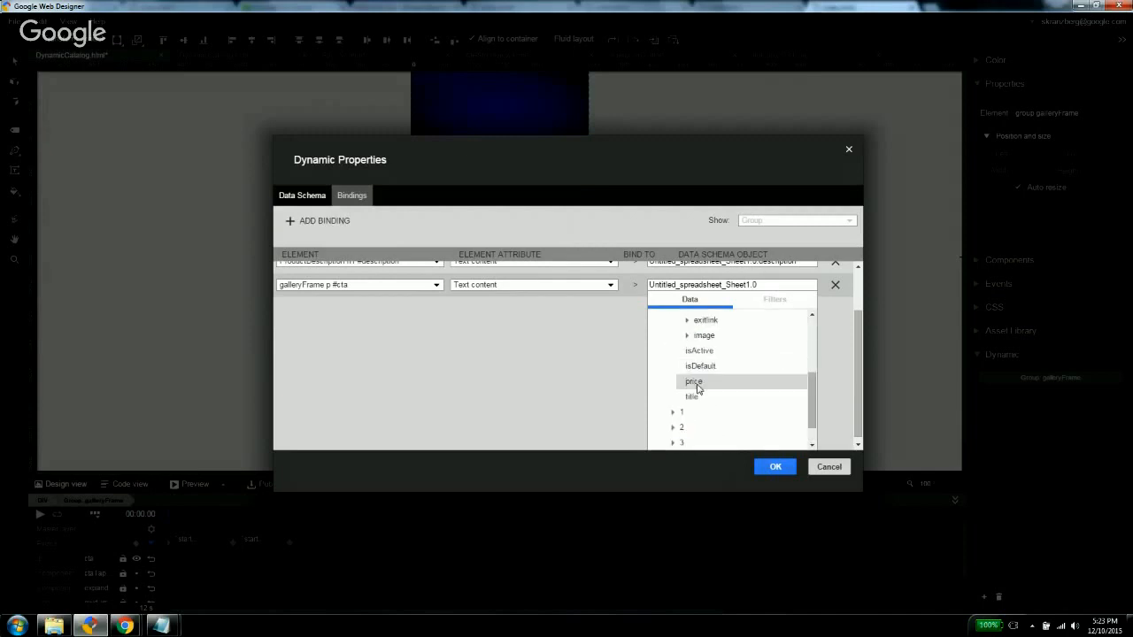
pyautogui.scroll(3, 697, 380)
pyautogui.click(696, 407)
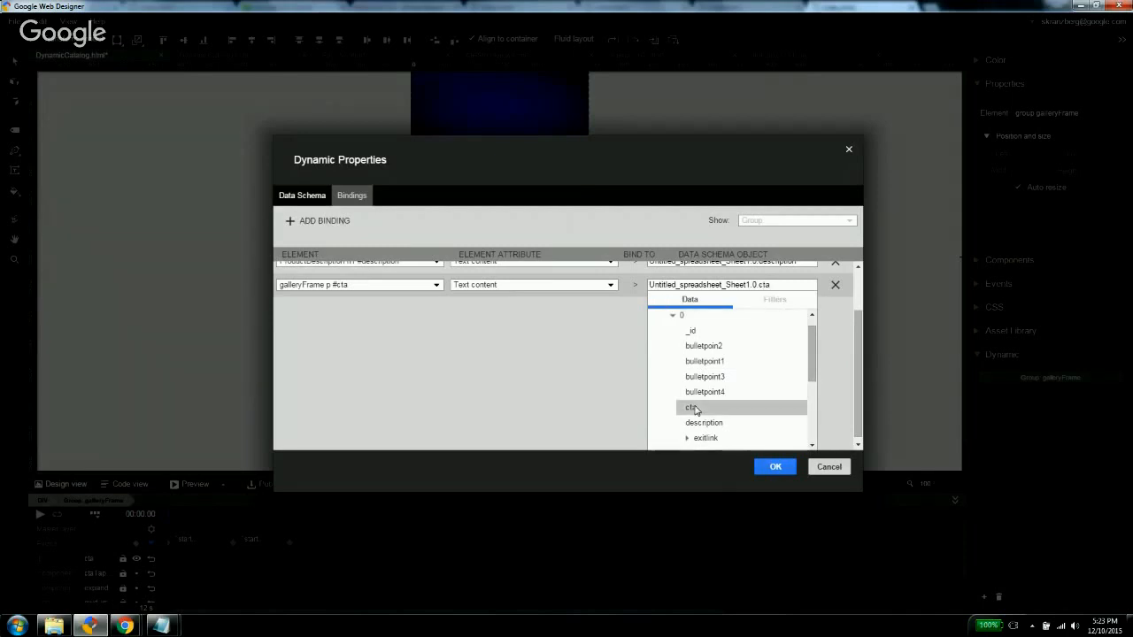
pyautogui.click(533, 405)
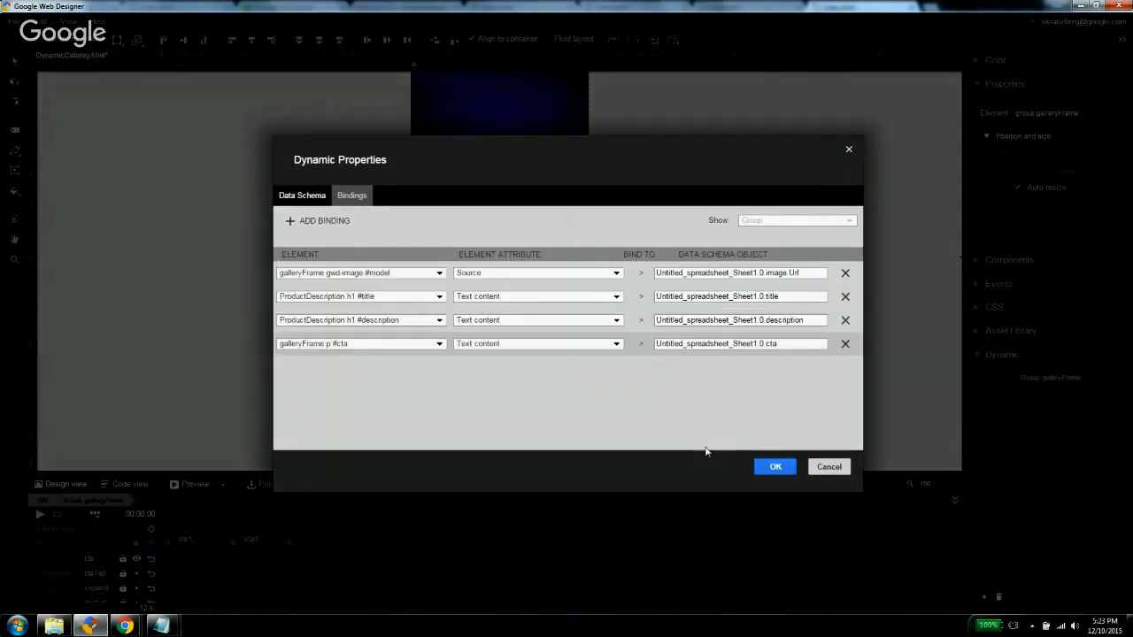
# Apply the galleryFrame bindings and preview the DynamicCatalog ad in Chrome before returning to Google Web Designer.
pyautogui.click(774, 467)
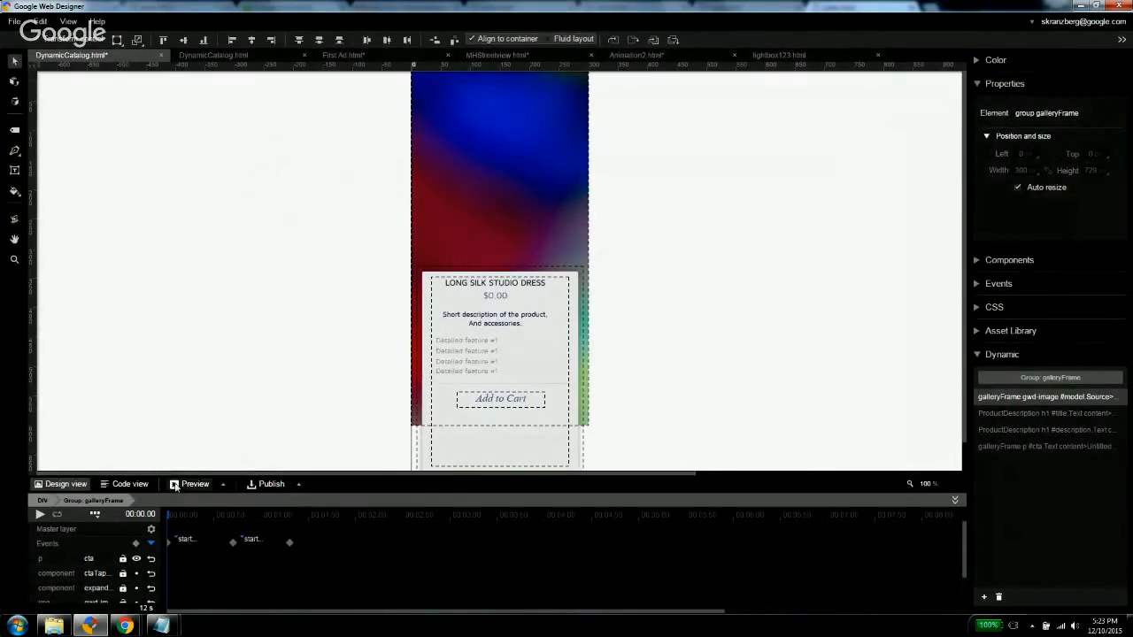
pyautogui.click(184, 485)
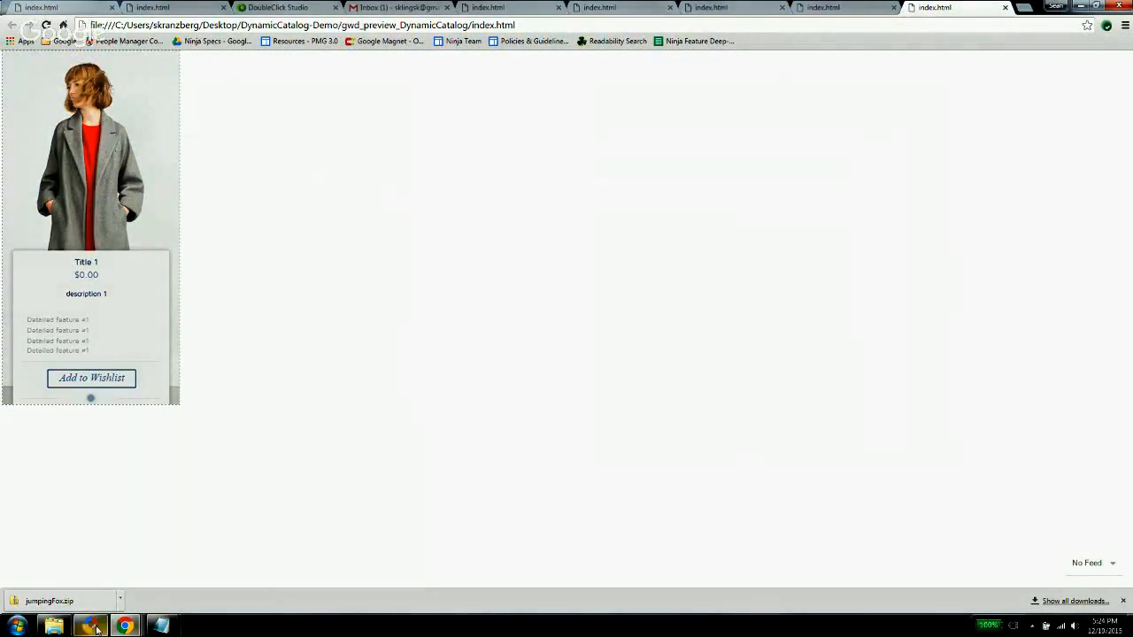
pyautogui.click(92, 627)
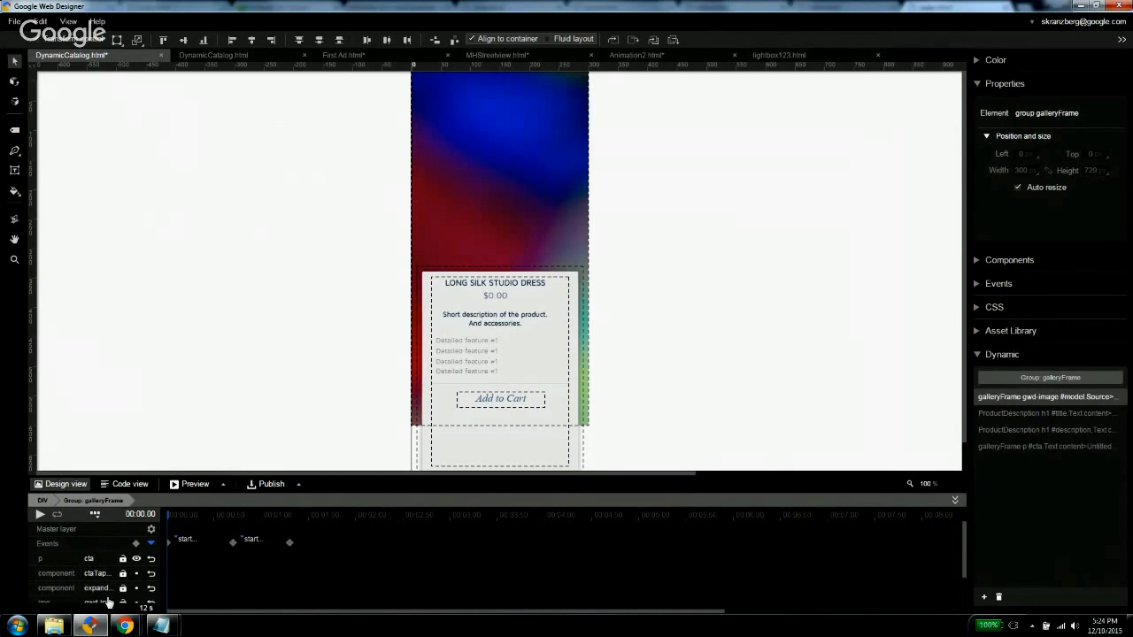
# From the root DIV level, add a binding for galleryFrame #galleryFrame_1 with Repeat for each item in collection as its attribute.
pyautogui.click(42, 500)
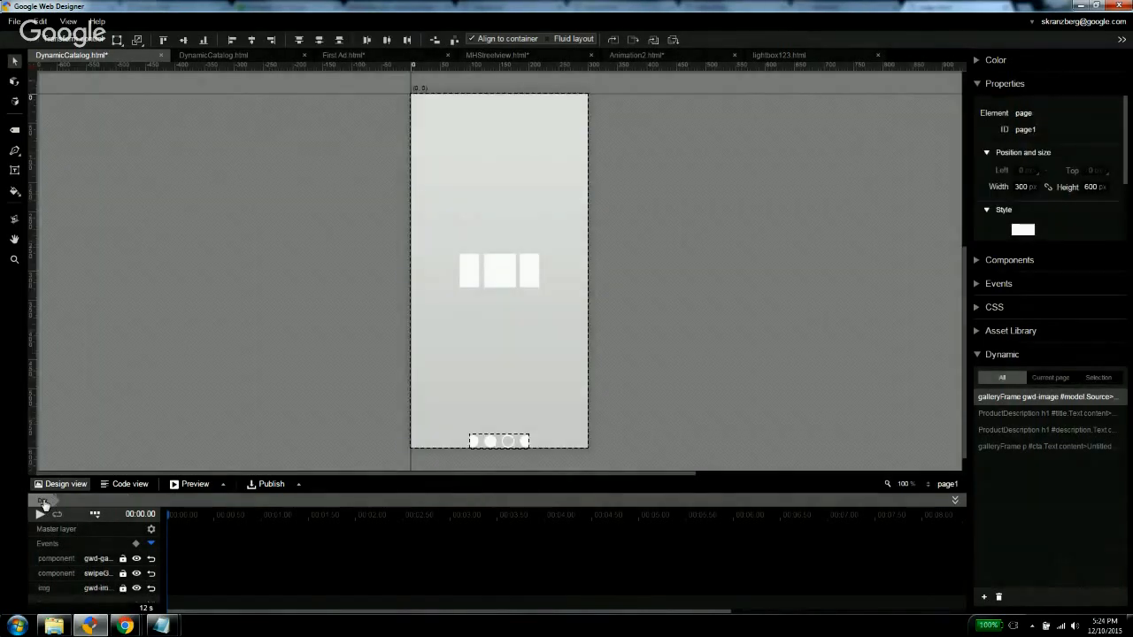
pyautogui.click(983, 598)
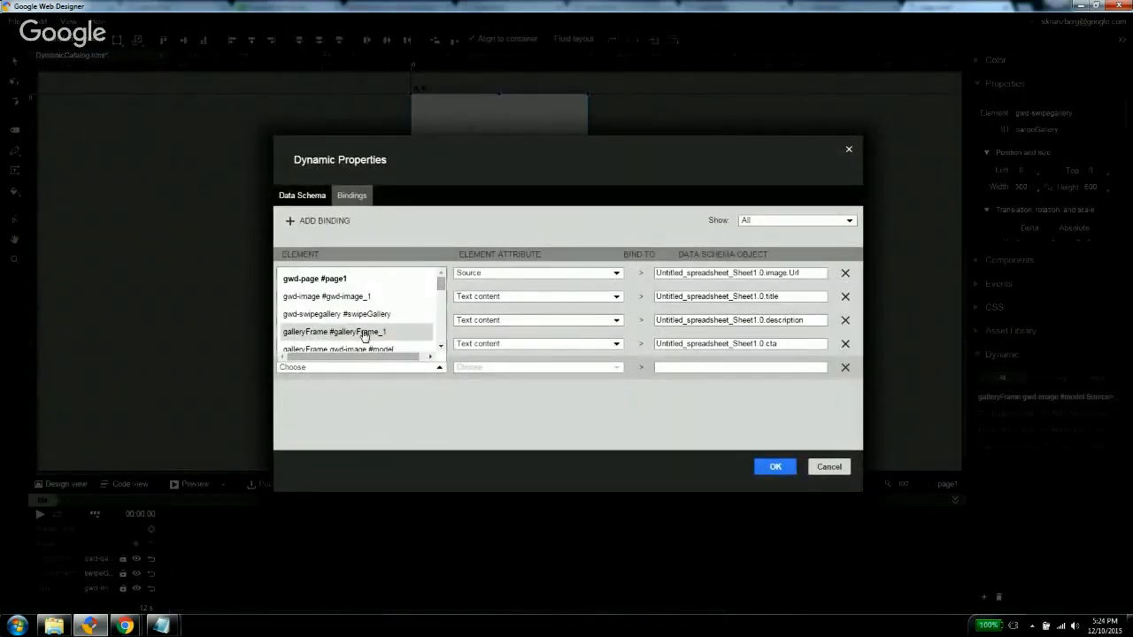
pyautogui.click(364, 333)
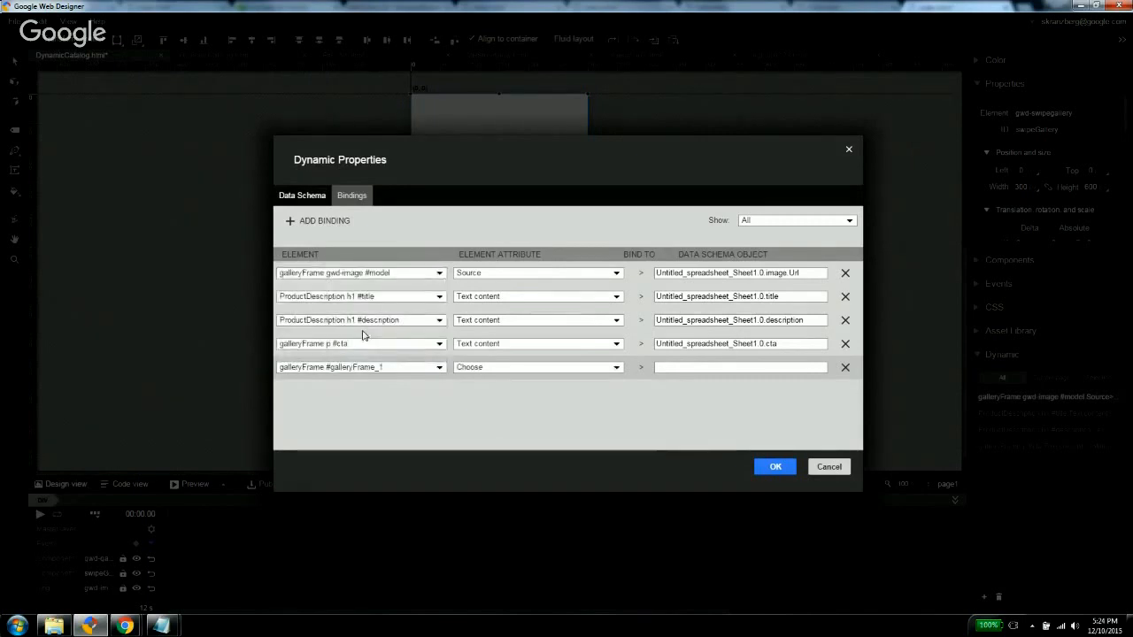
pyautogui.click(472, 369)
pyautogui.scroll(-2, 494, 348)
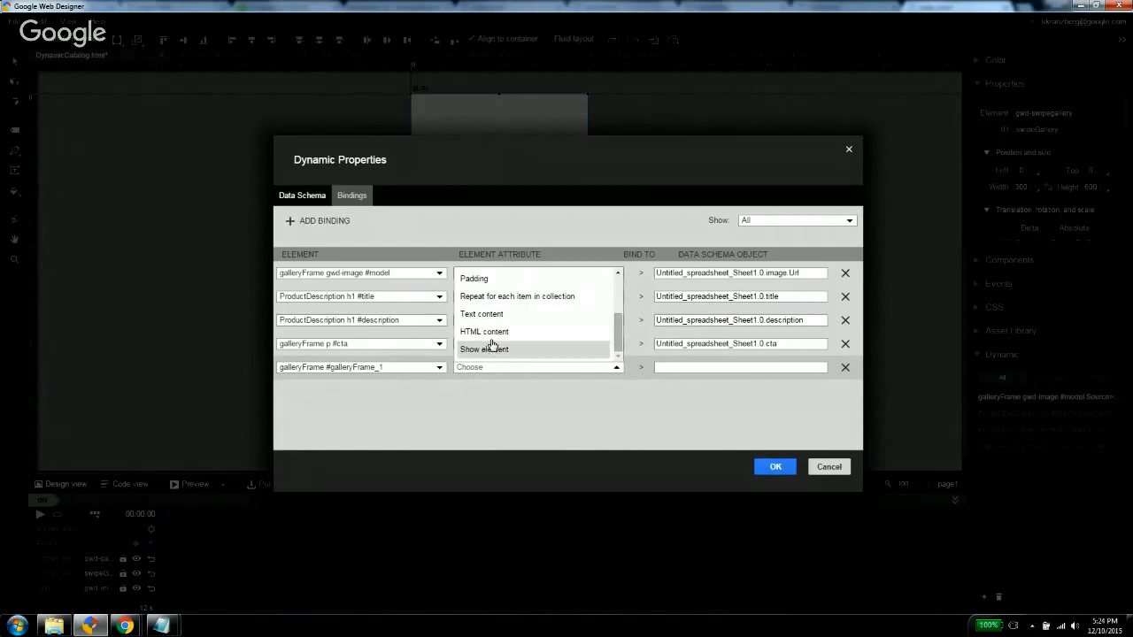
pyautogui.click(509, 298)
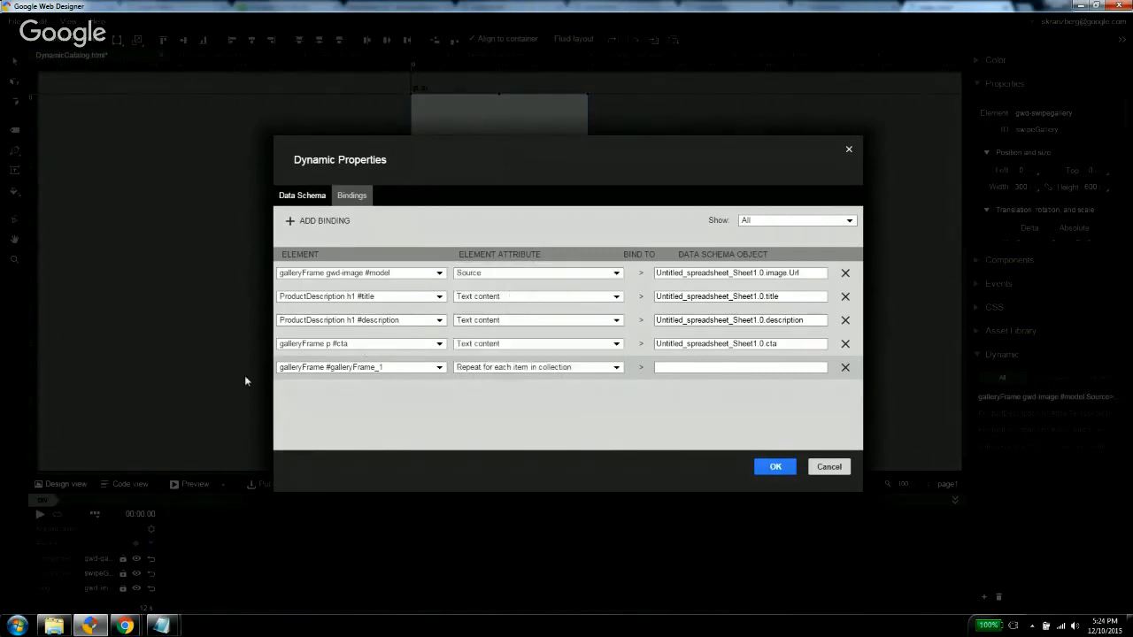
# Bind the galleryFrame #galleryFrame_1 repeat attribute to the schema object Untitled_spreadsheet_Sheet1 and apply the dynamic properties.
pyautogui.click(660, 367)
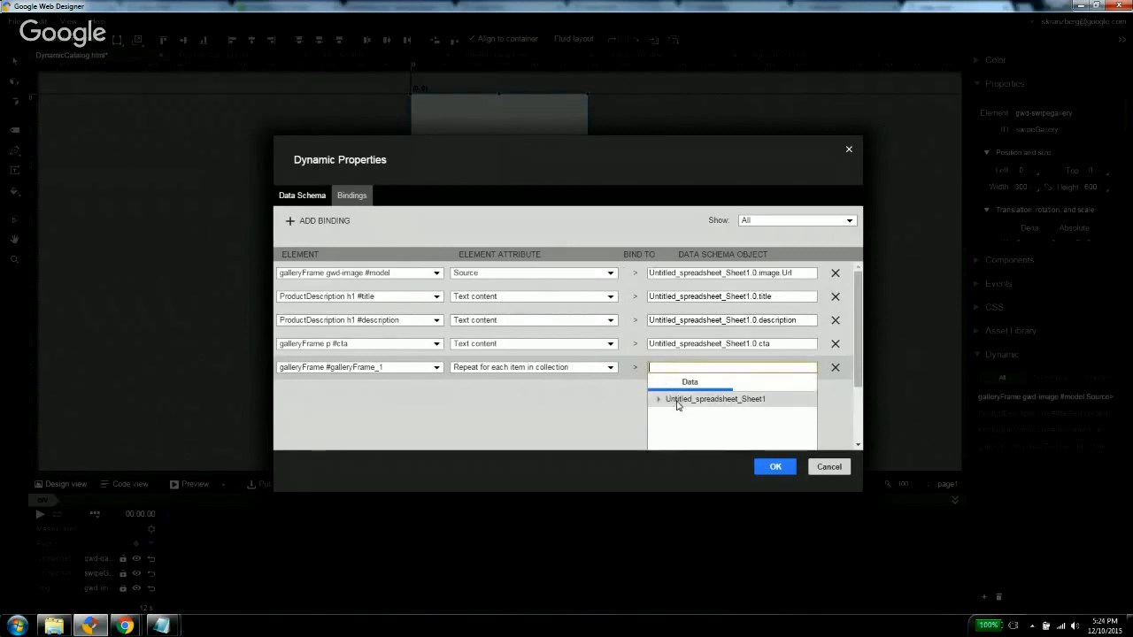
pyautogui.click(677, 401)
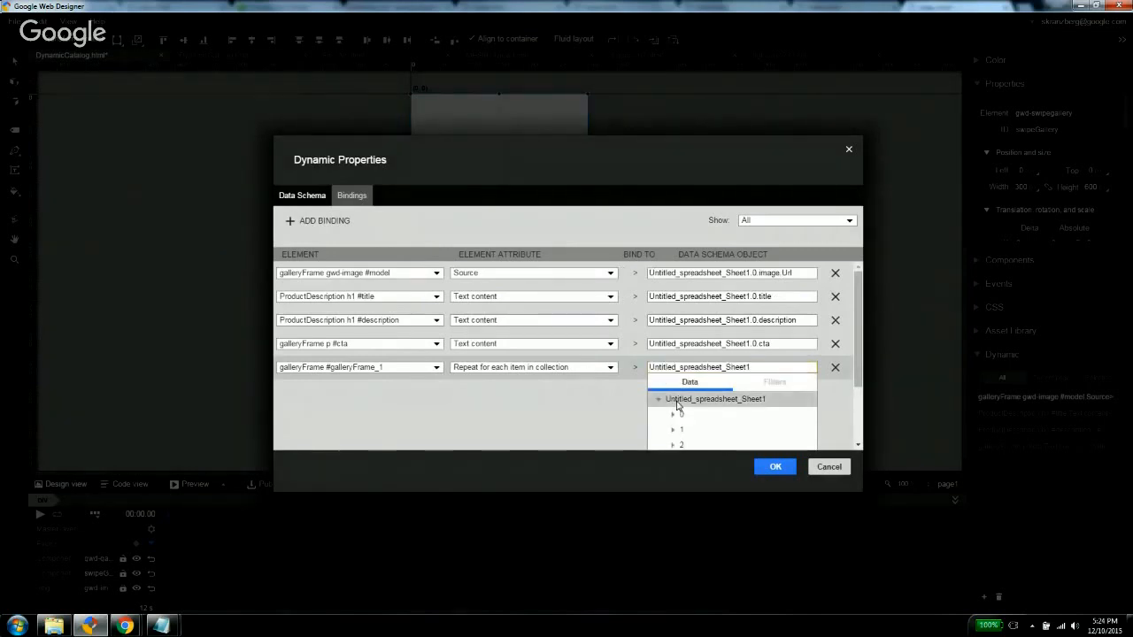
pyautogui.click(454, 414)
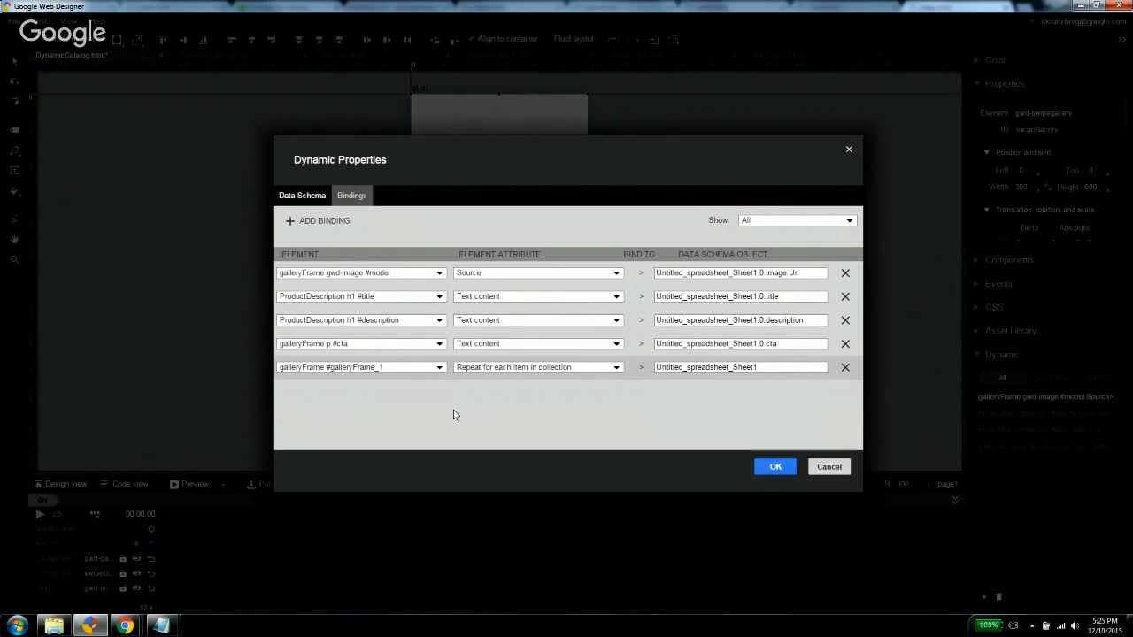
pyautogui.click(775, 467)
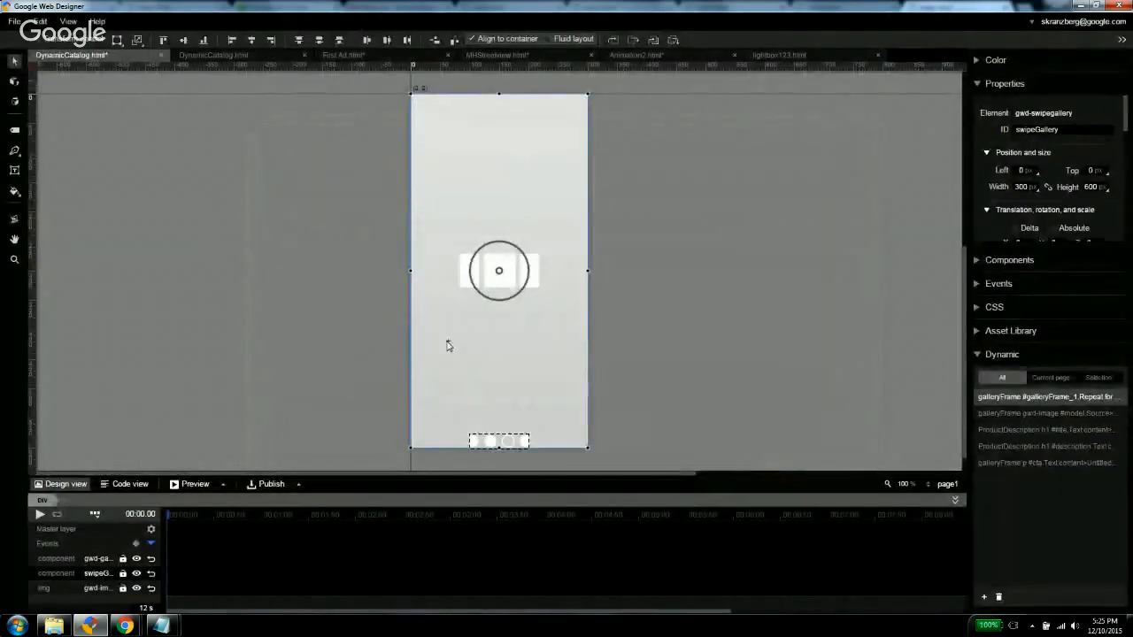
# Switch to the other open DynamicCatalog.html document and preview that ad in Chrome.
pyautogui.click(207, 55)
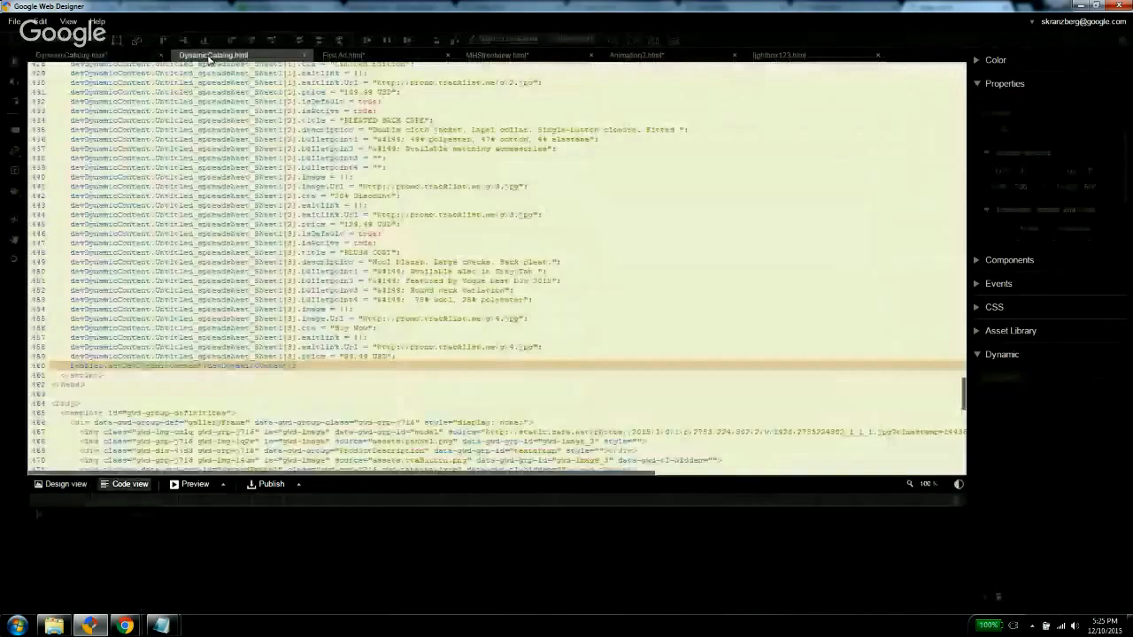
pyautogui.click(188, 489)
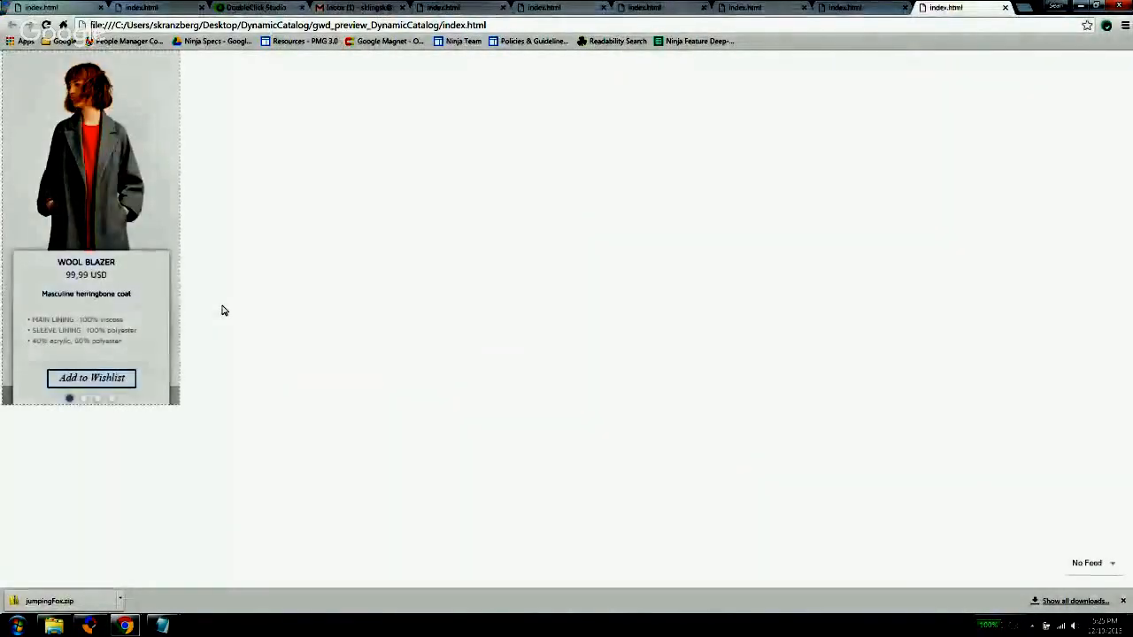